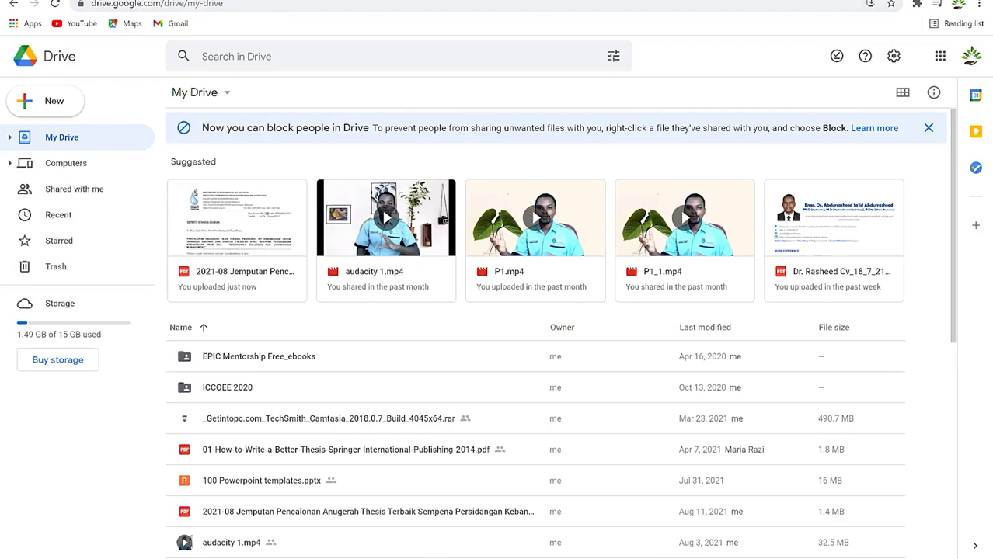
Step: Switch to Gmail, move Drive to the first place among the Google apps, and open it
click(233, 1)
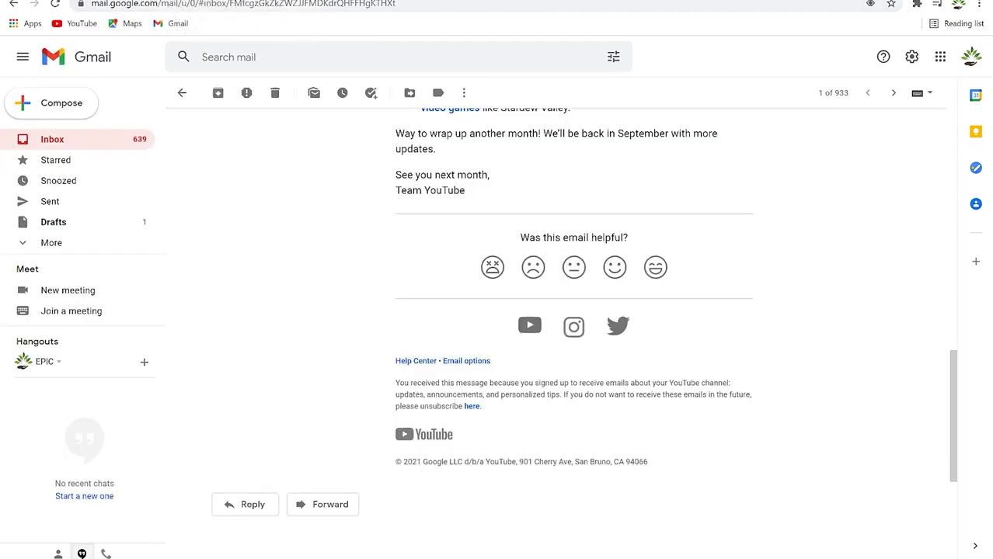
click(940, 59)
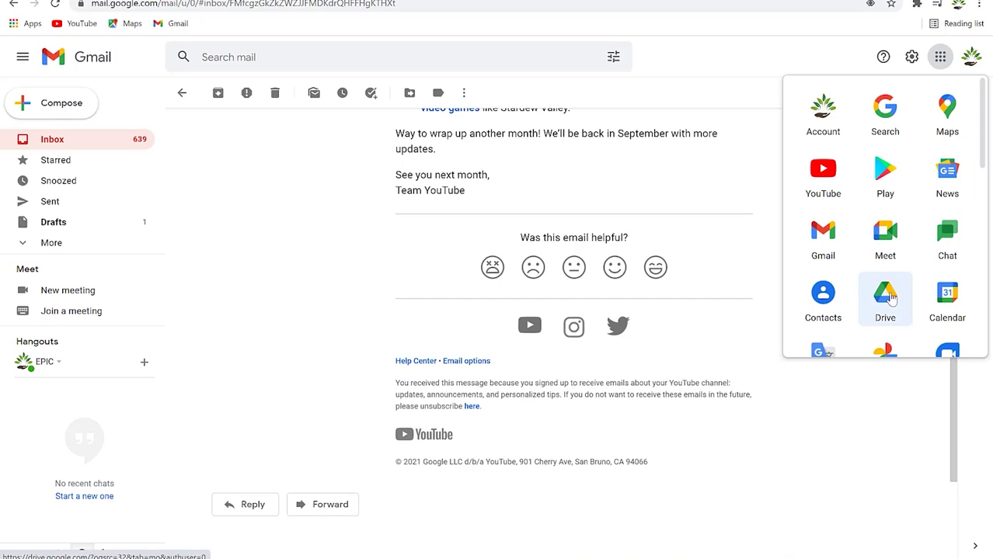
drag(891, 299, 828, 120)
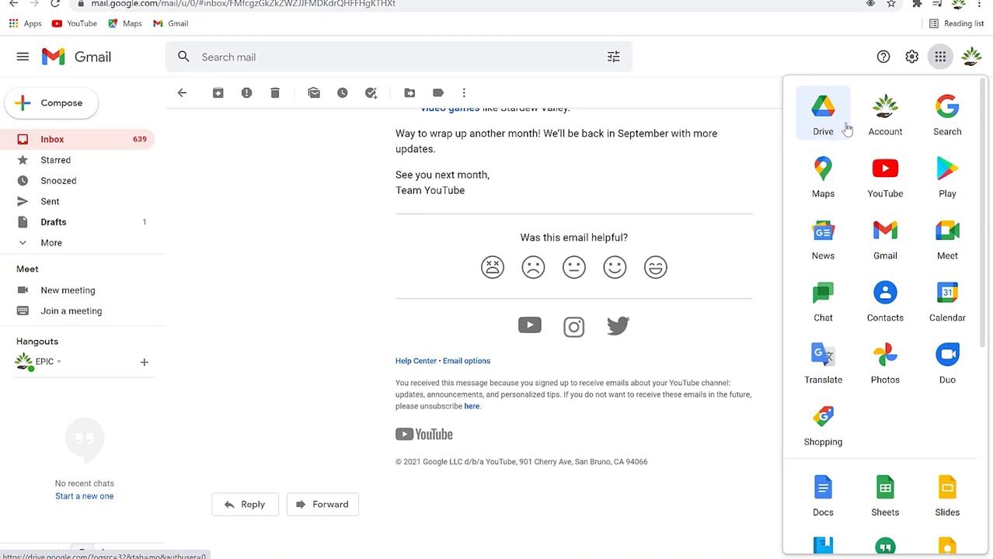
click(826, 108)
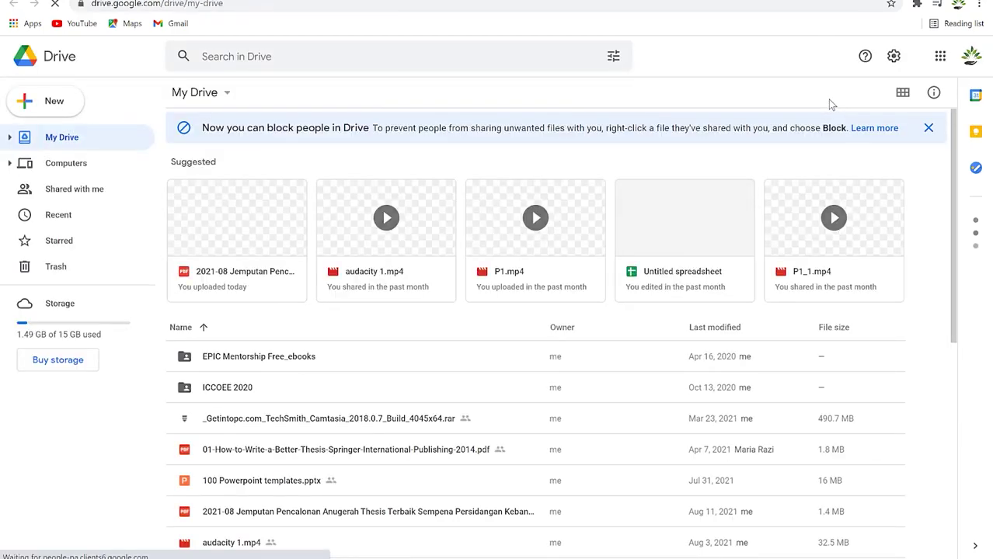
Step: Look through the suggested files and the complete file list in My Drive
scroll(459, 334, down, 3)
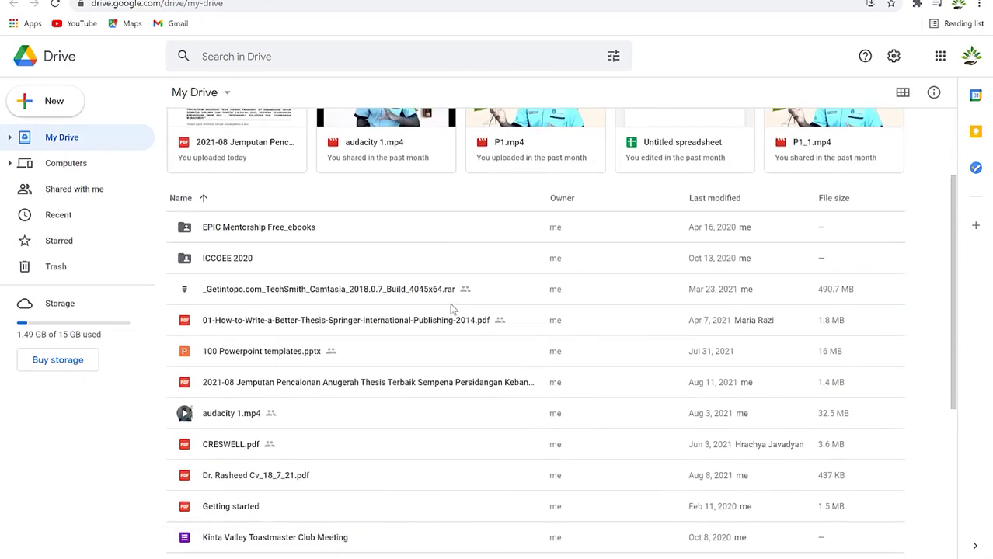
scroll(416, 228, up, 3)
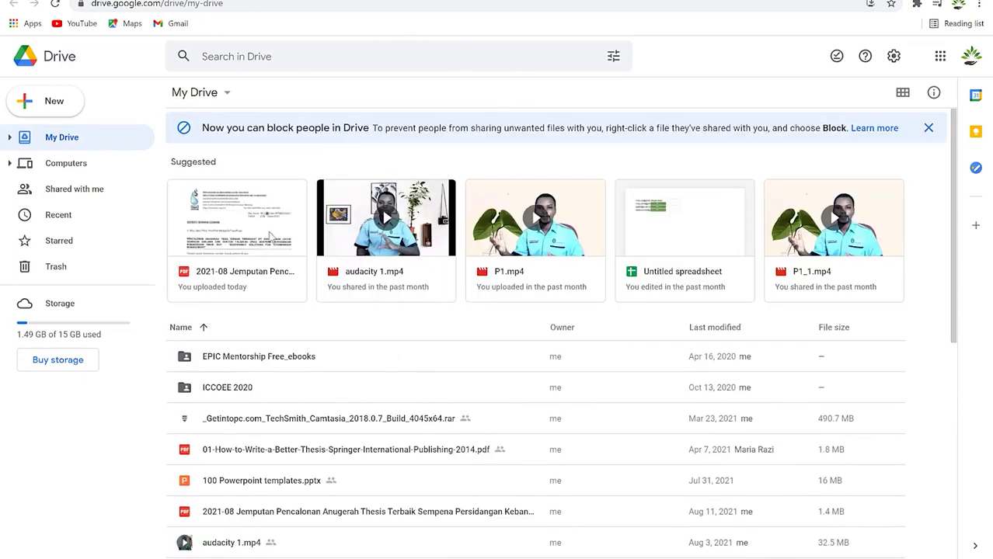
scroll(266, 104, down, 1)
scroll(272, 181, up, 1)
scroll(392, 280, down, 3)
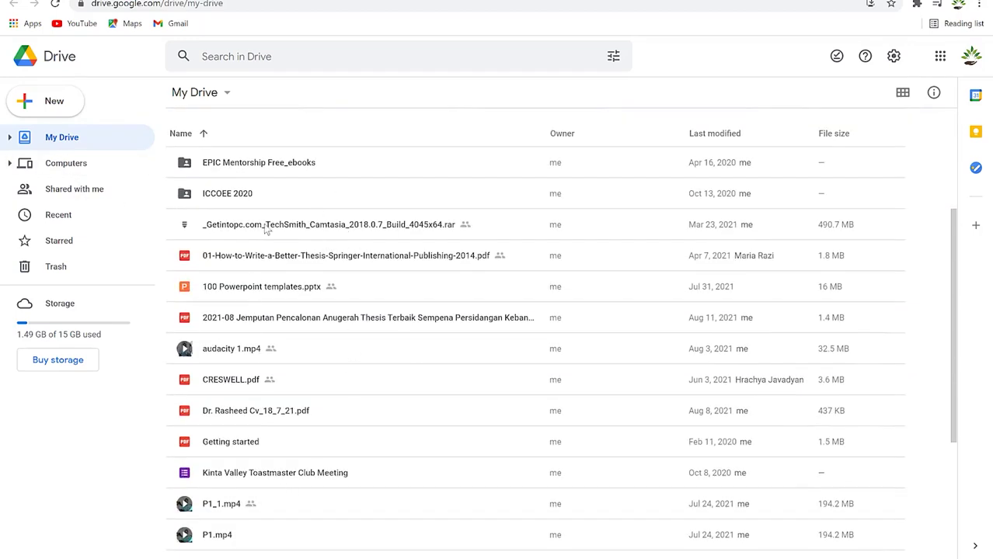
scroll(358, 287, down, 3)
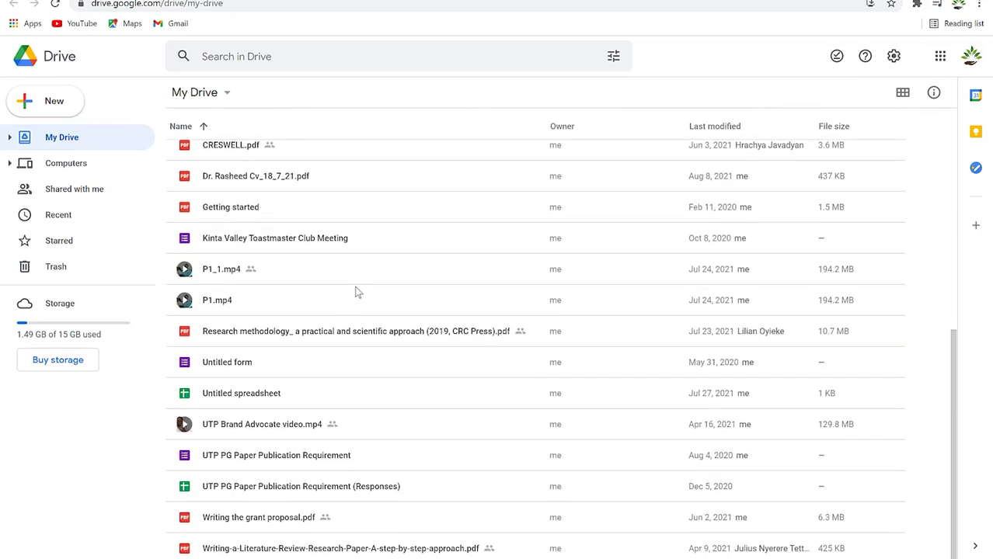
scroll(353, 289, up, 3)
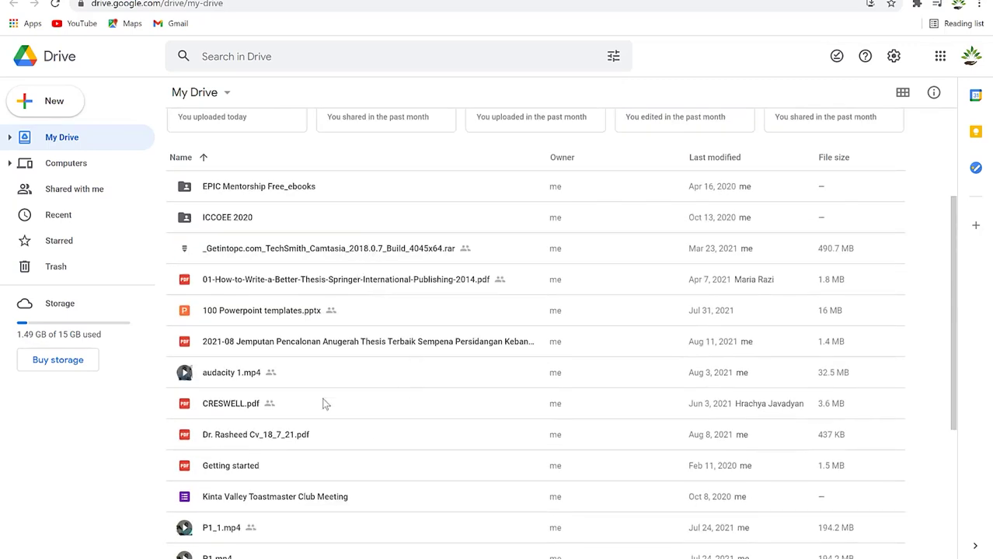
scroll(332, 244, down, 3)
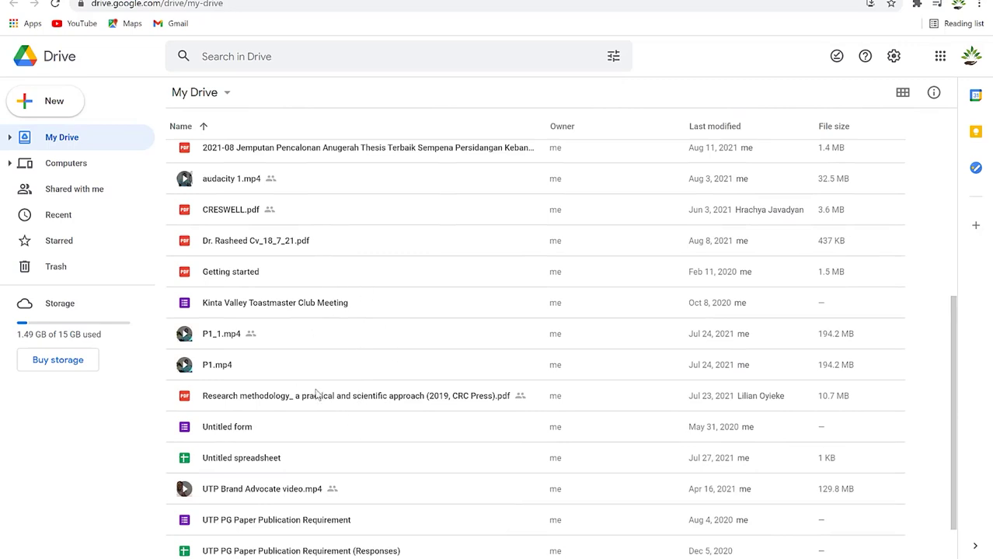
scroll(326, 253, up, 5)
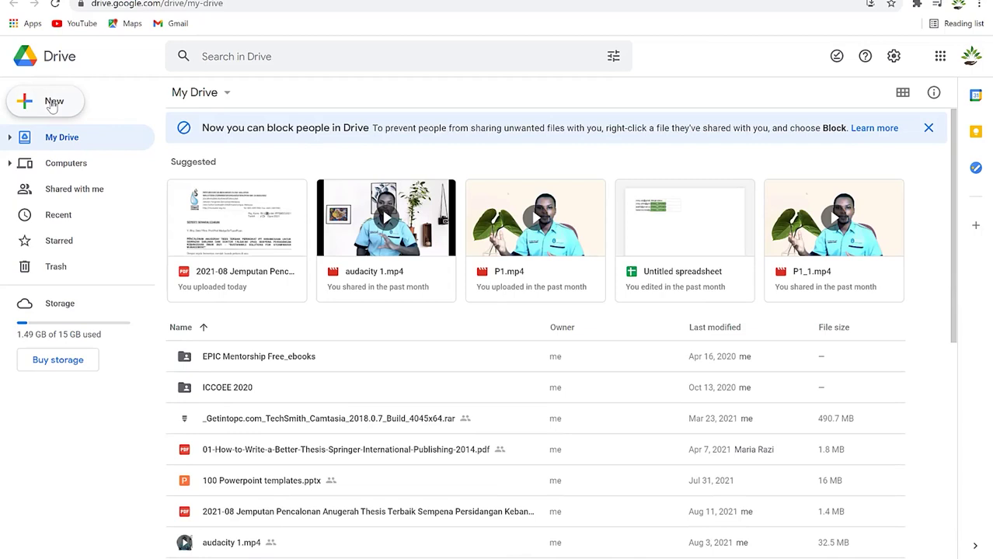
Step: Upload the VLC image from the OTHER thumbnails folder to My Drive and dismiss the upload notice
click(52, 105)
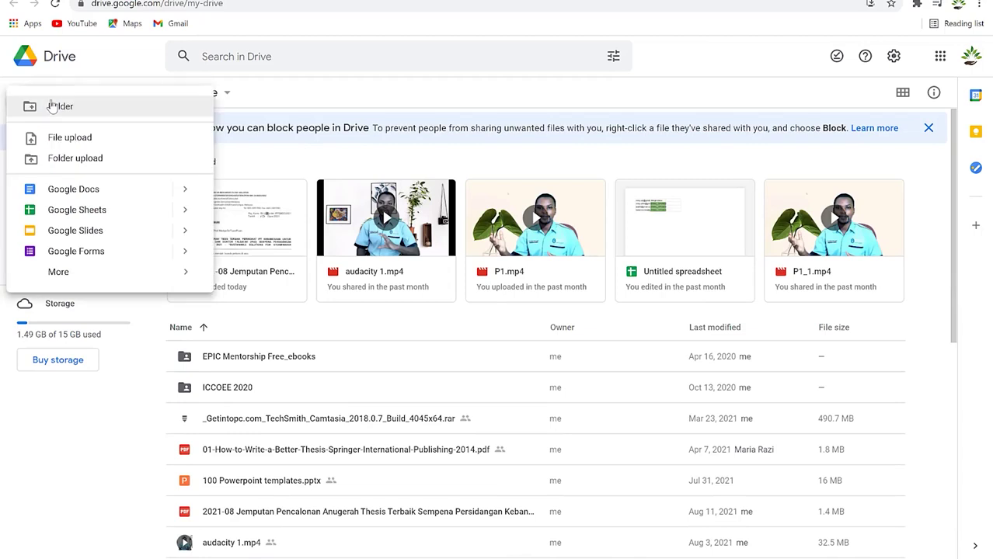
click(97, 139)
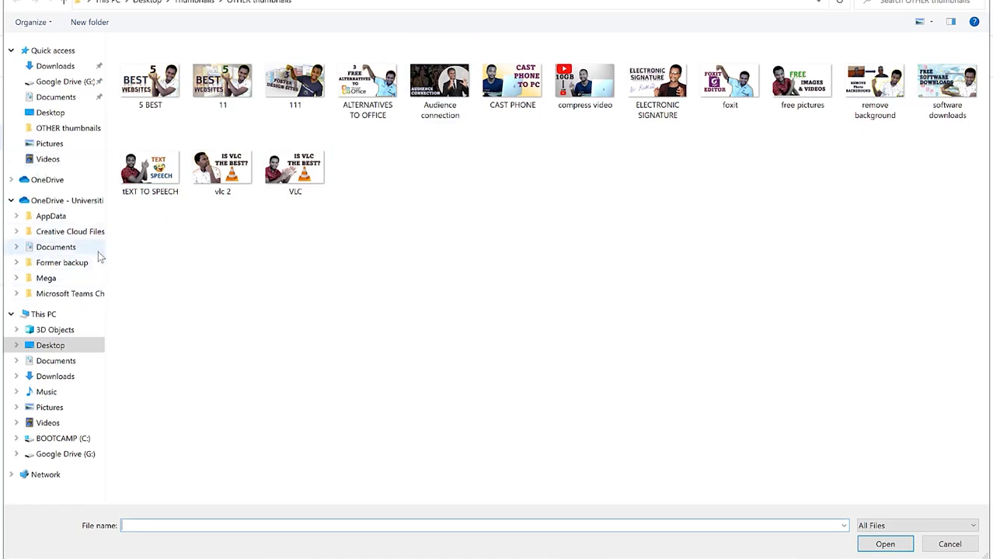
click(299, 163)
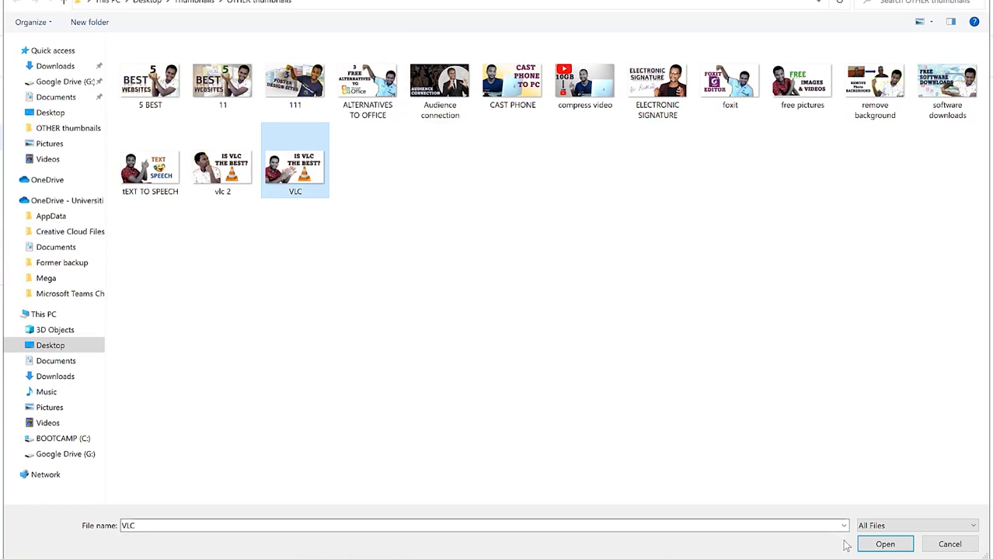
click(870, 547)
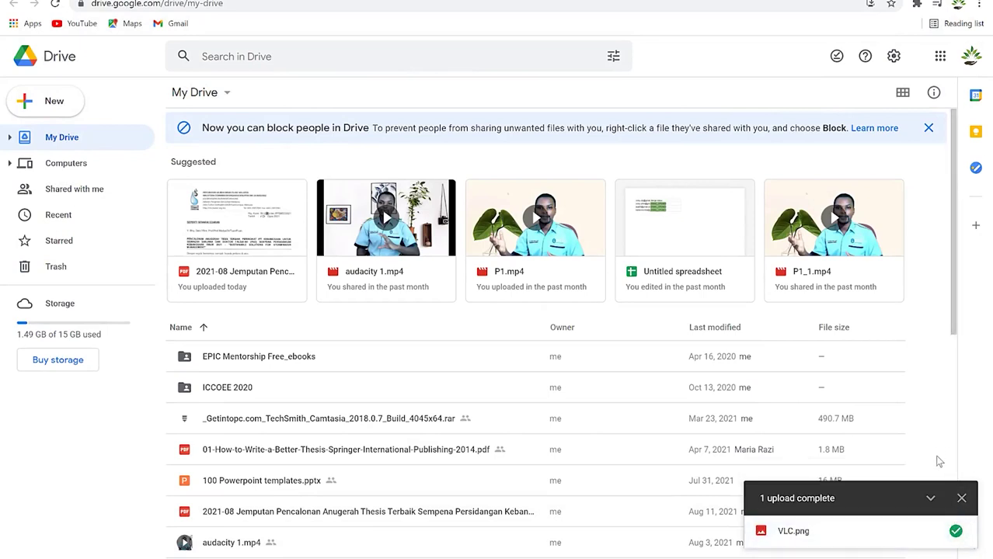
click(961, 498)
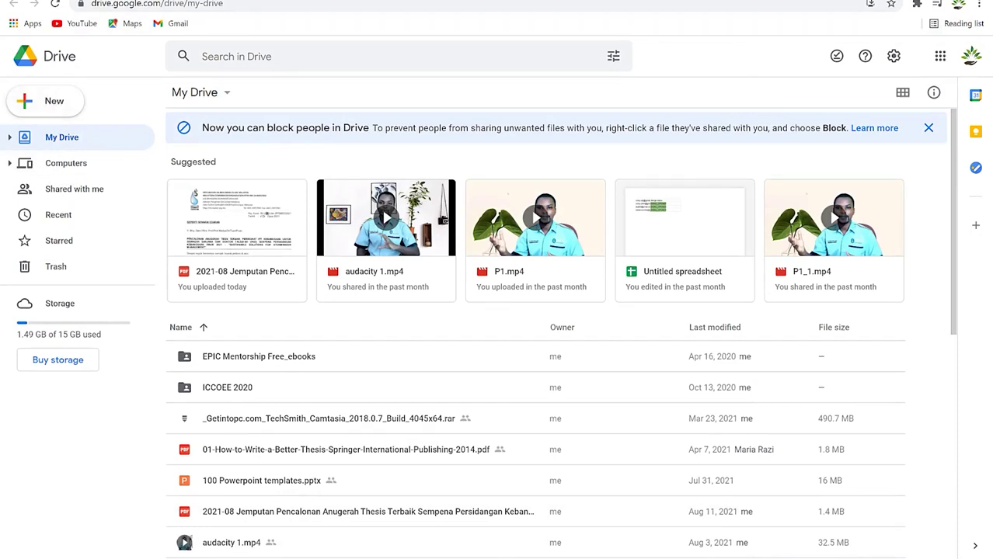
Step: Upload the 2021-08 Jemputan PDF from the desktop to My Drive and try the same with the Thumbnails folder
key(super+Down)
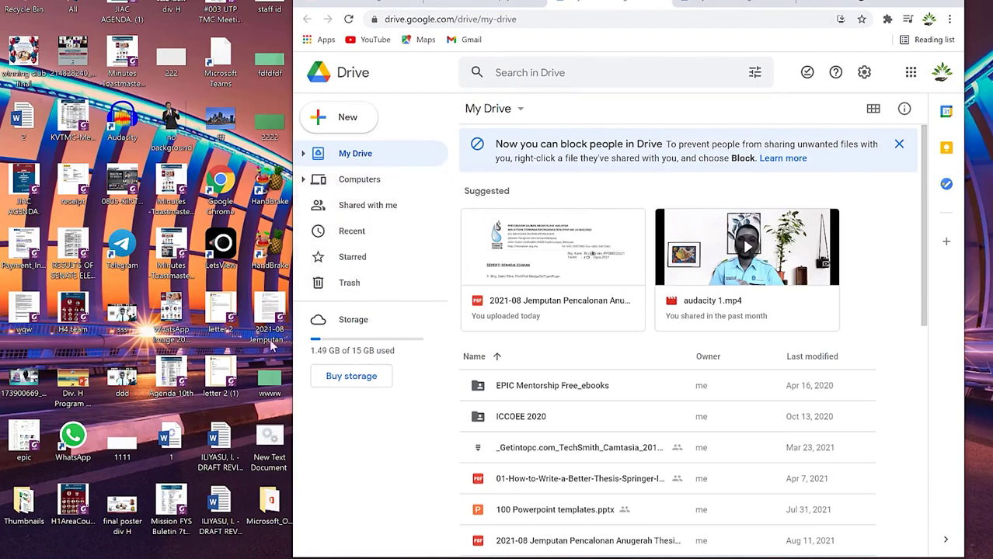
drag(272, 348, 589, 470)
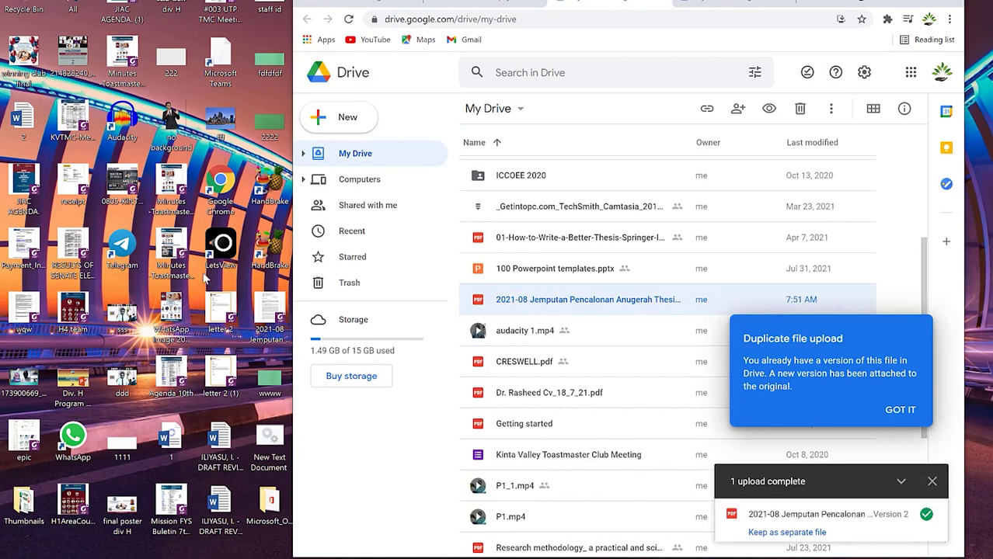
drag(25, 509, 539, 466)
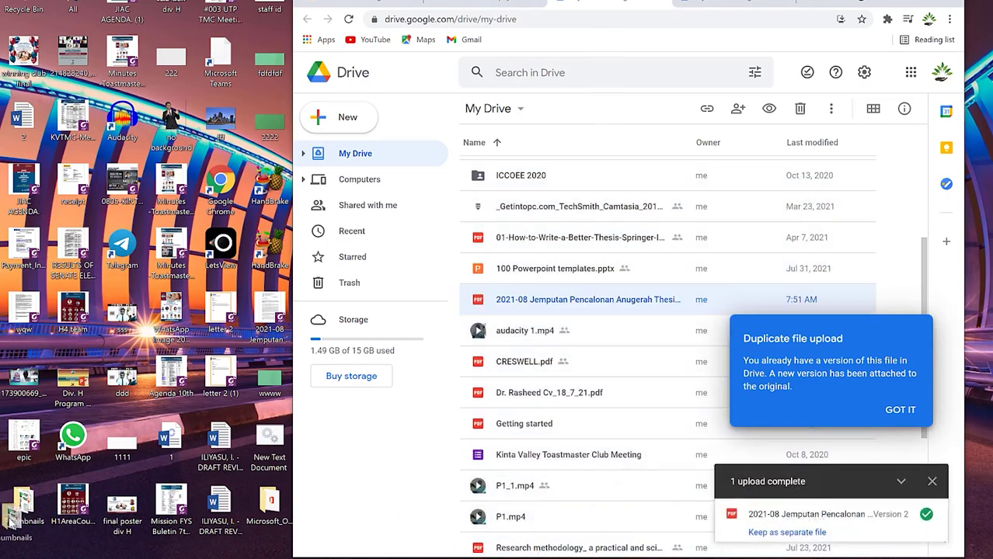
click(939, 6)
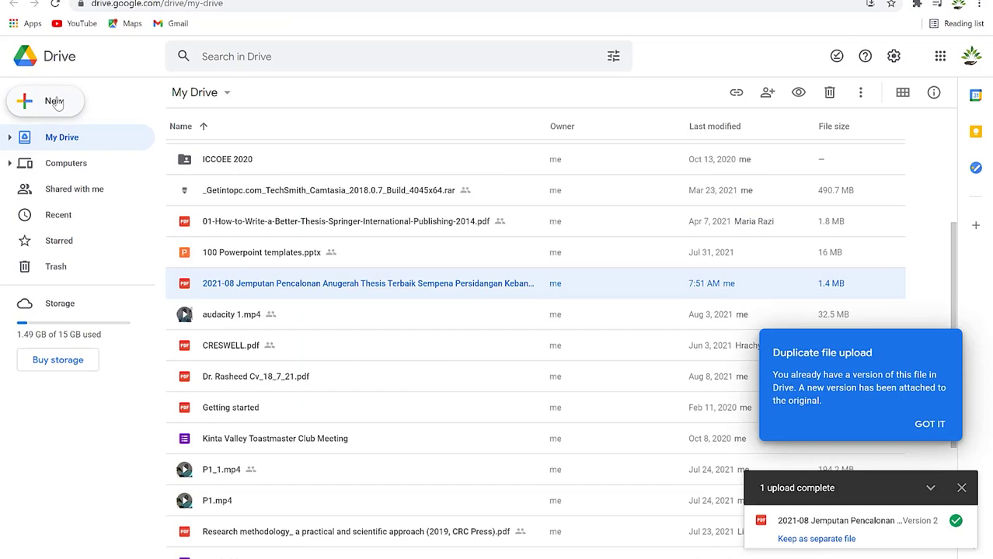
click(55, 102)
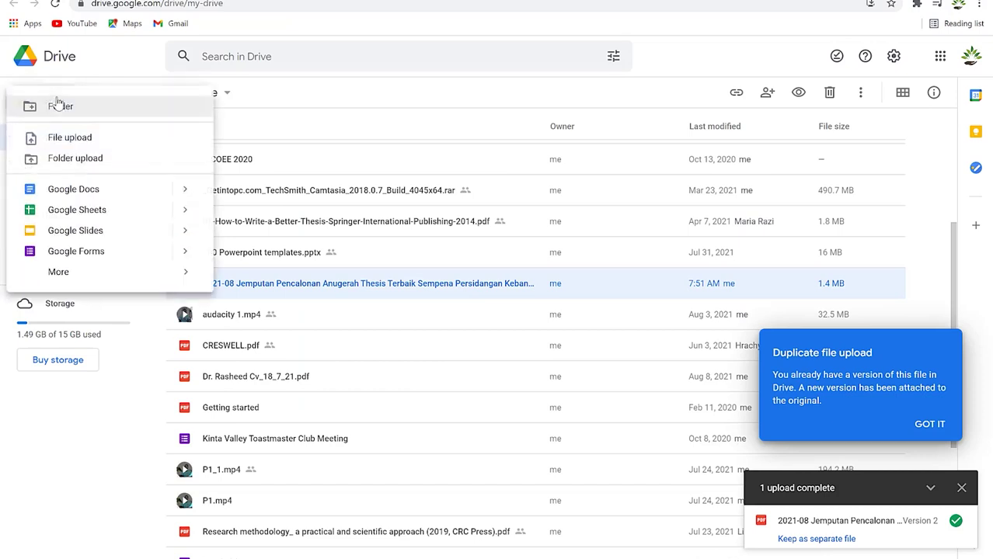
click(100, 158)
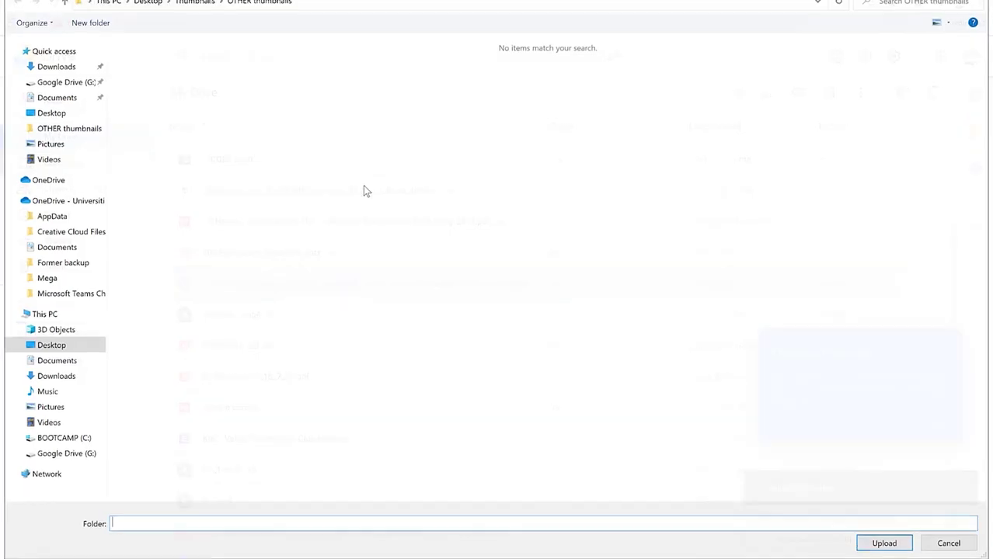
click(64, 351)
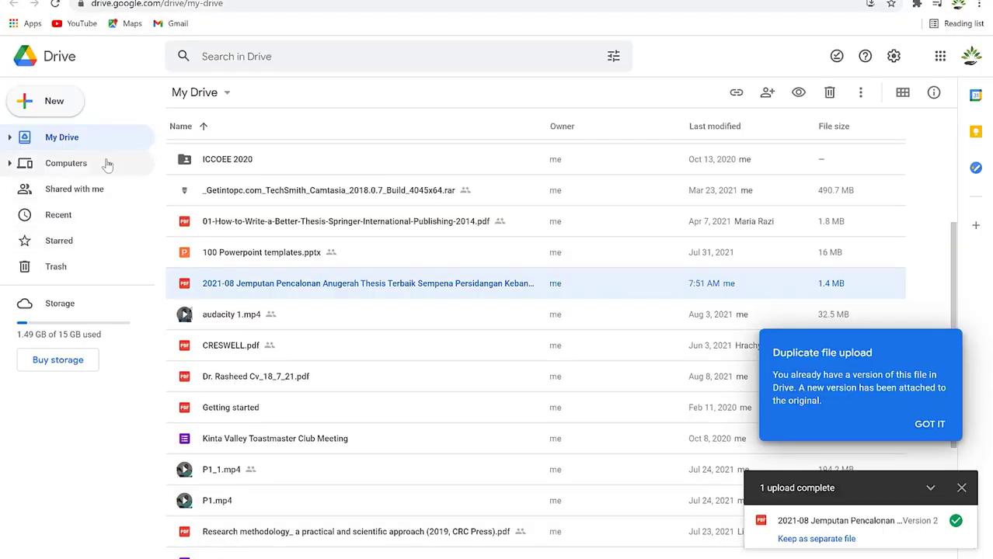
click(60, 104)
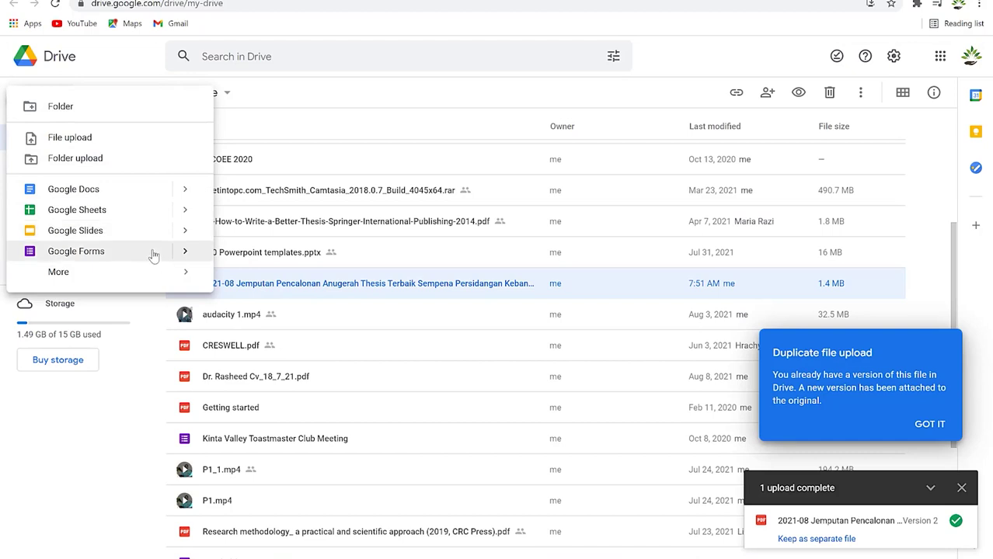
click(148, 273)
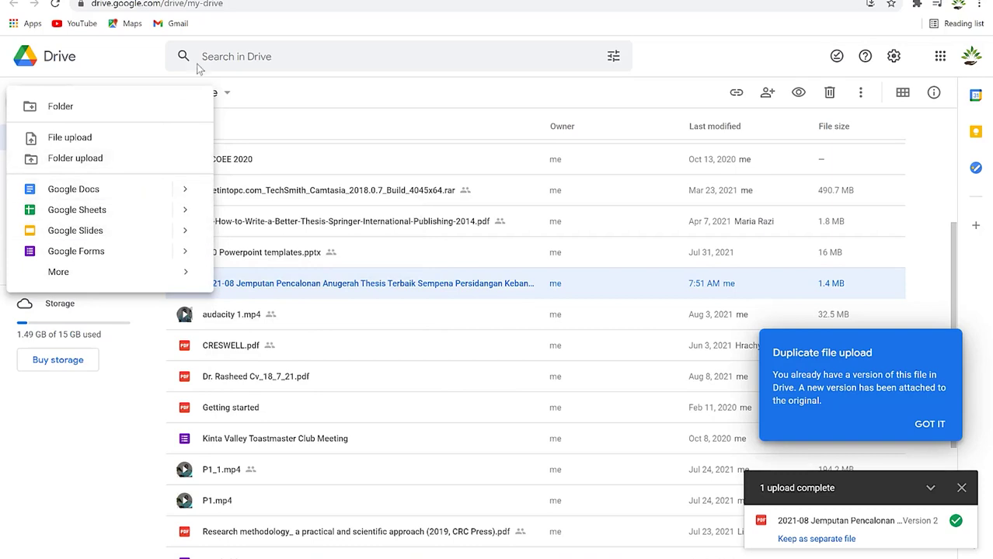
click(54, 77)
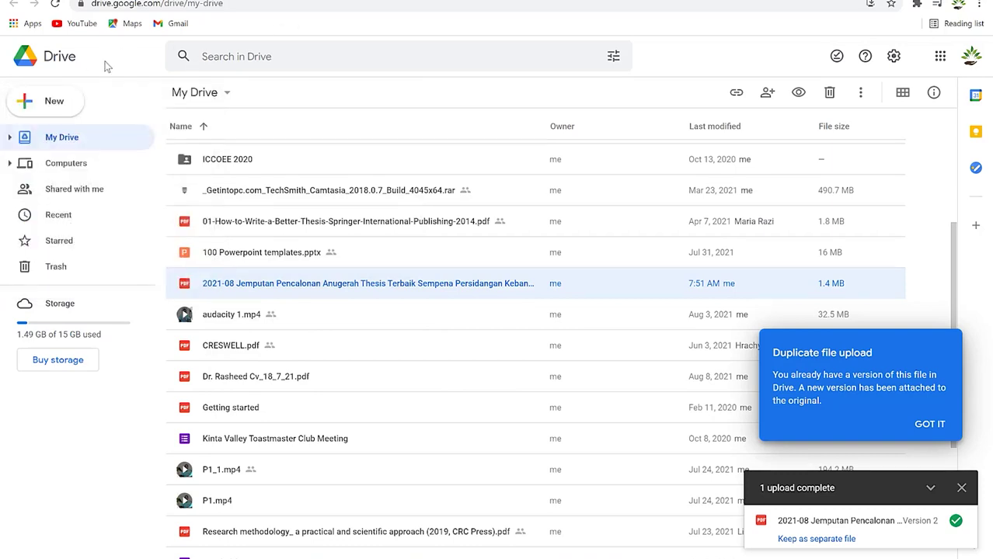
Step: View the Computers section, and make a copy of the file Microsoft Office 2019 Professional Plus - Dezembro - 2018 from Shared with me
click(72, 167)
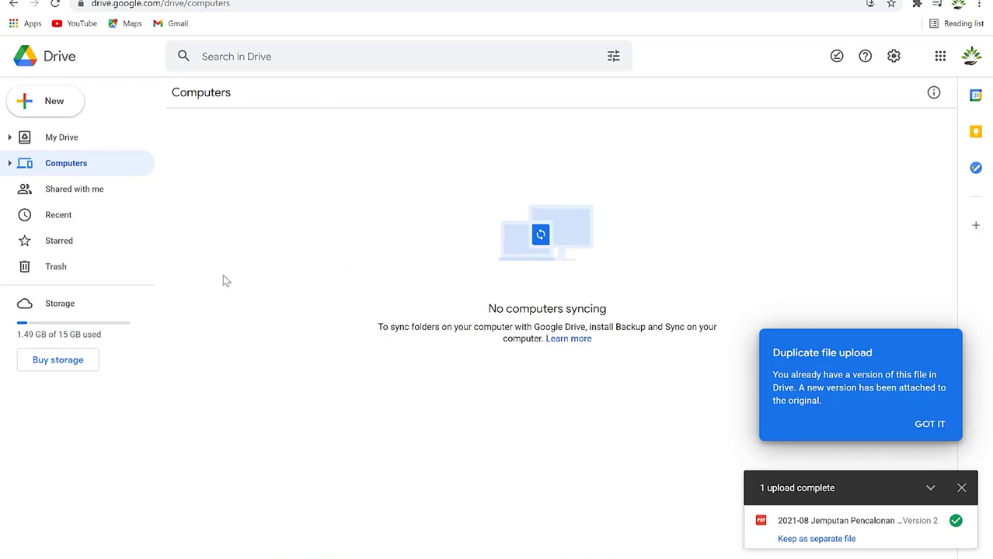
click(58, 193)
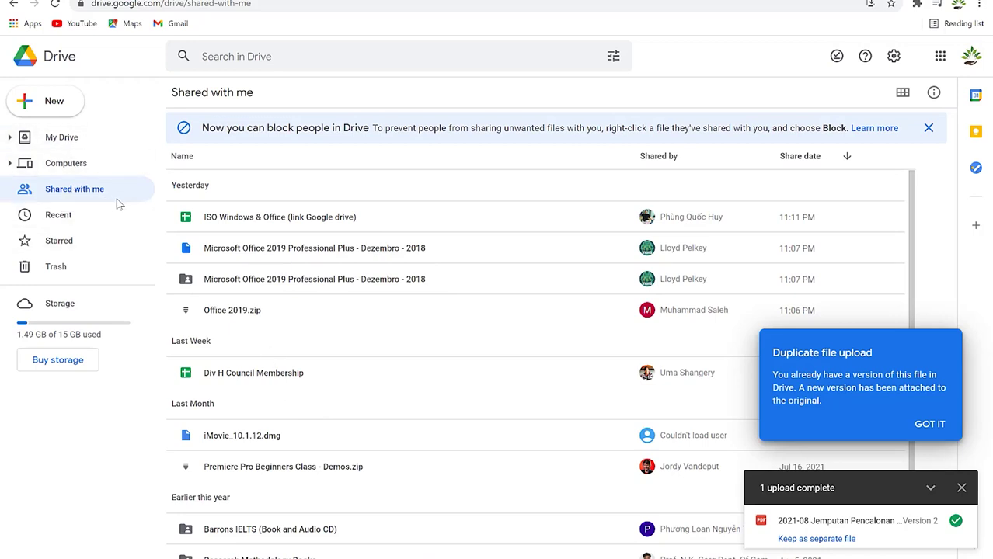
click(283, 253)
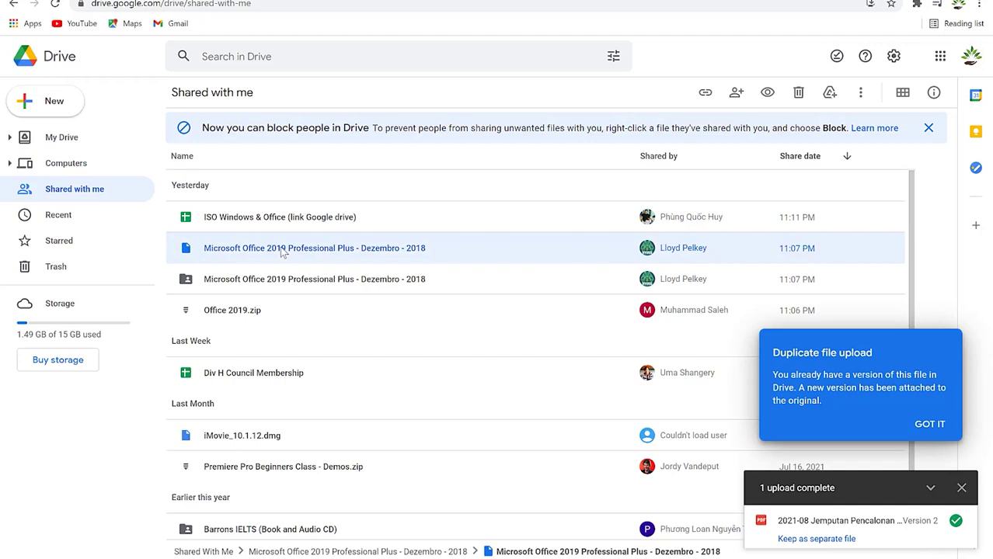
right_click(283, 253)
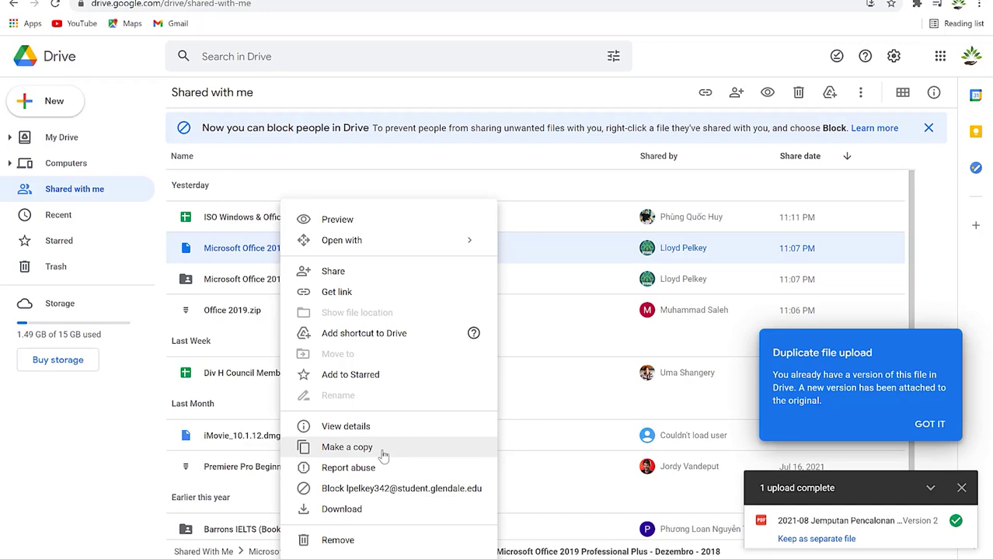
click(347, 447)
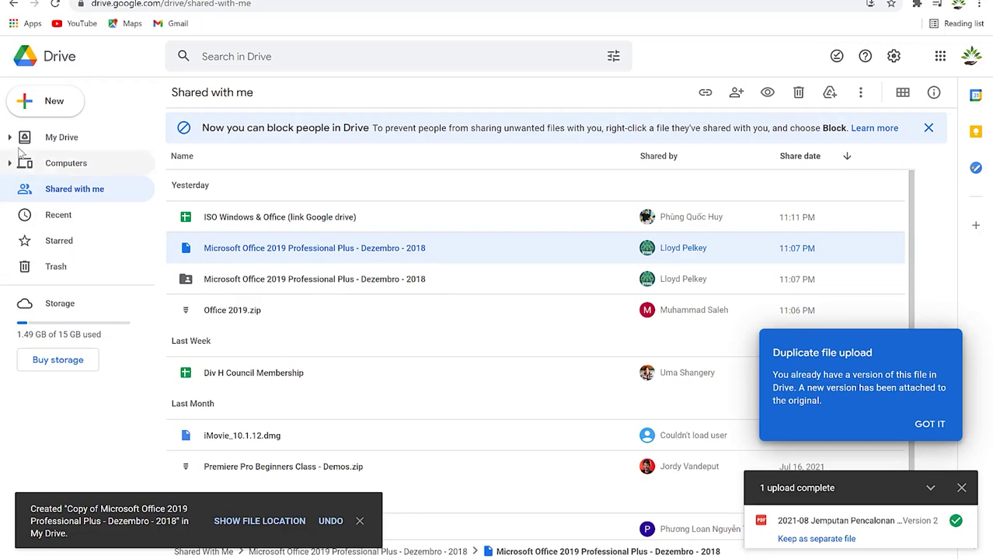
Step: Look for the copied Microsoft Office 2019 file in the My Drive file list
click(59, 144)
click(58, 144)
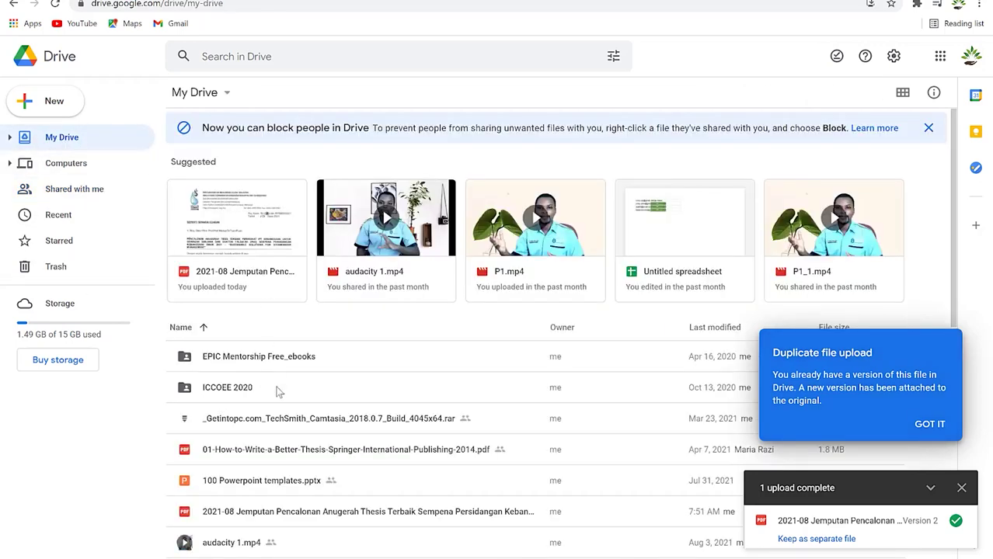
scroll(300, 322, down, 3)
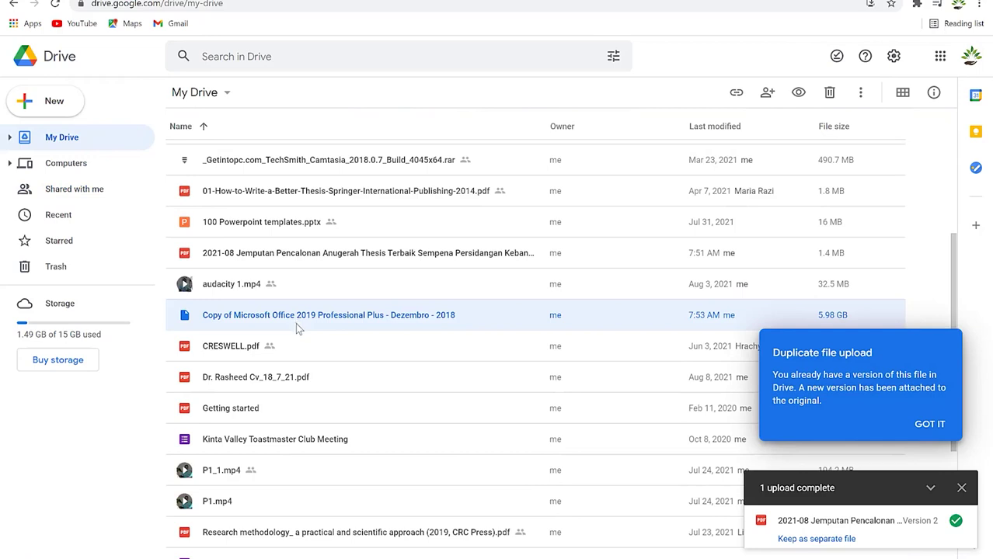
scroll(296, 326, down, 3)
Step: View the files shared with this account and the recent items
click(75, 189)
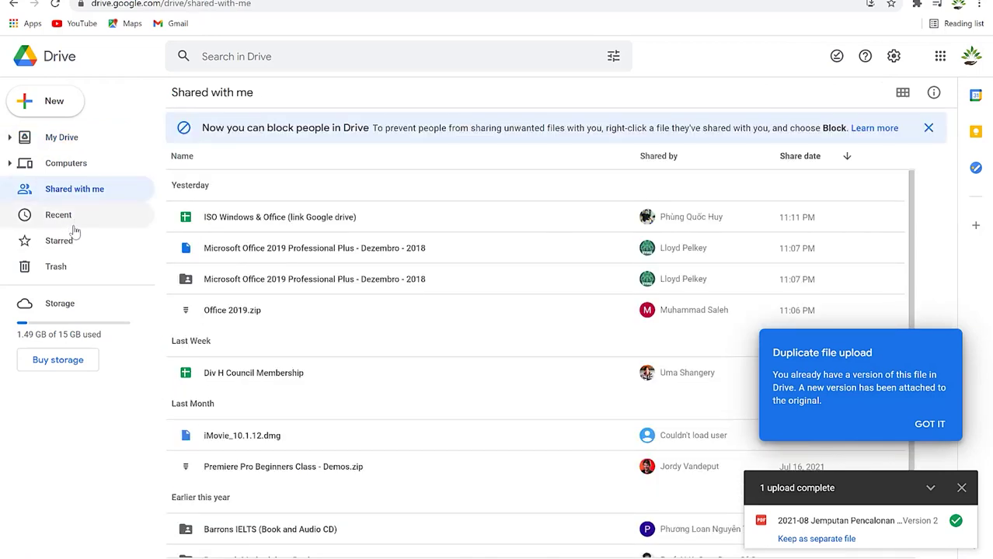
click(65, 220)
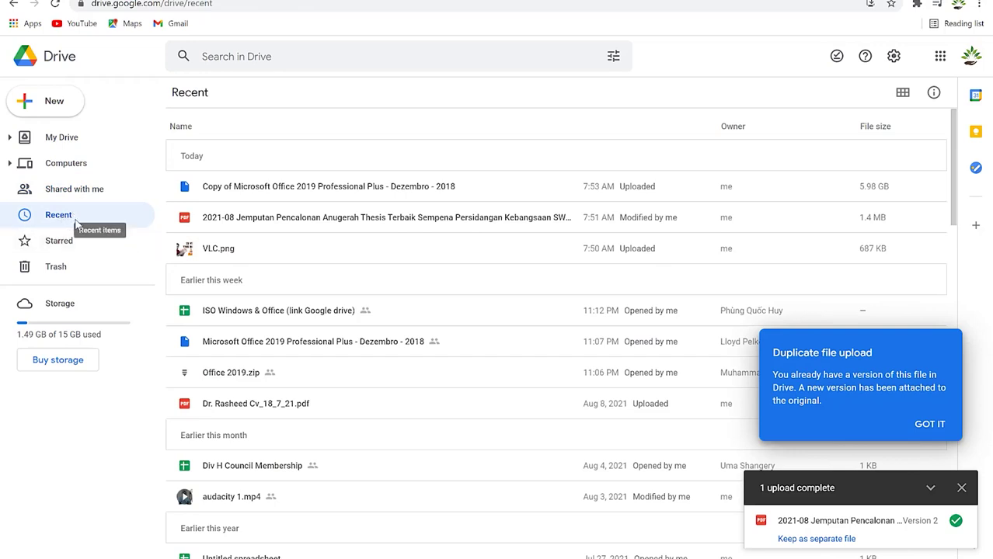
Step: View the Starred and Trash sections, and return to the My Drive overview
click(66, 243)
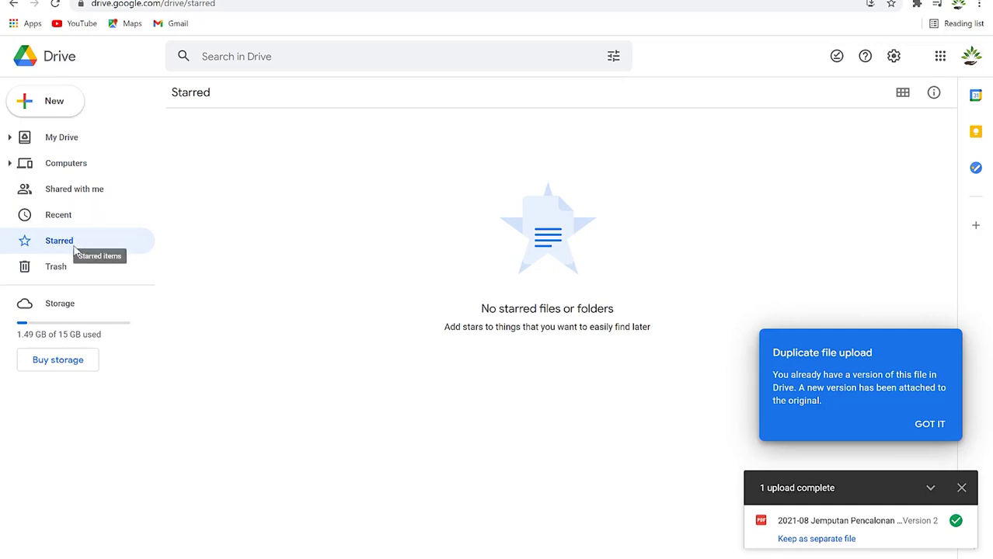
click(62, 270)
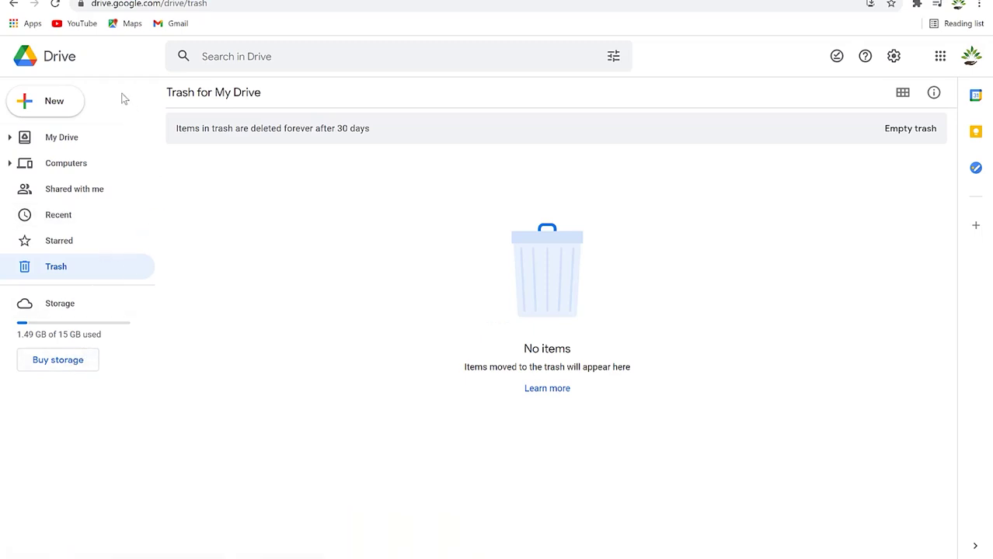
click(65, 62)
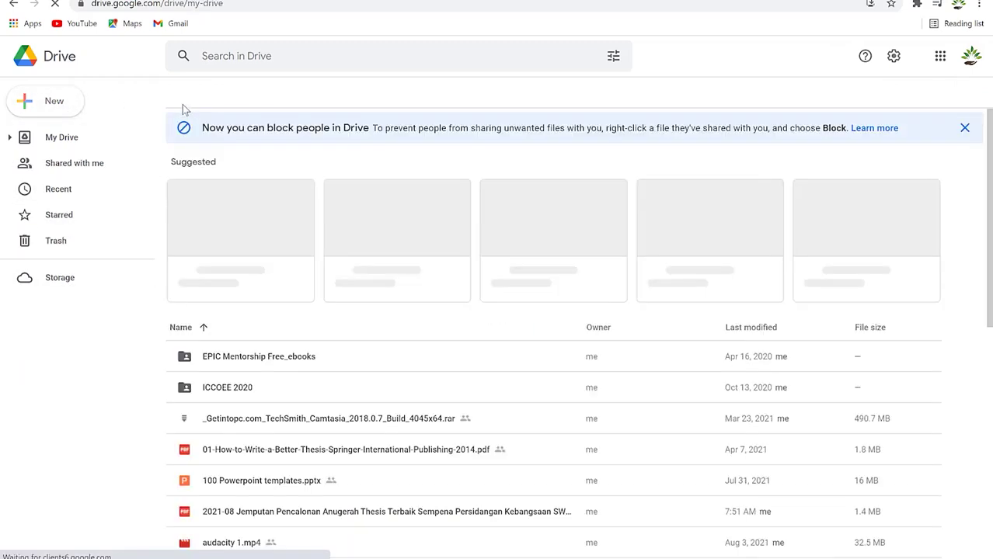
Step: Examine the search suggestions and the advanced search filters for type, owner, location, date modified and item name, and look through the My Drive list
click(327, 56)
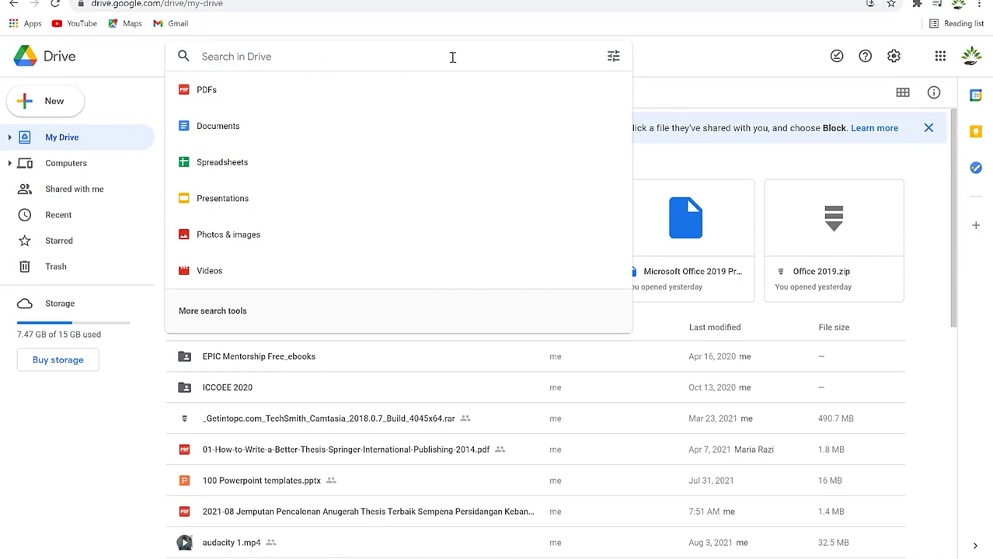
click(614, 57)
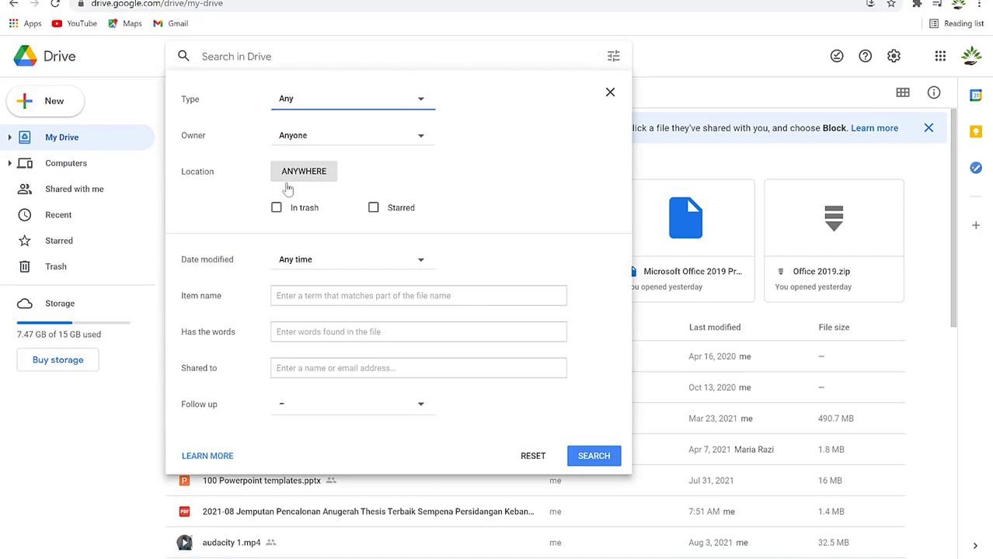
click(355, 289)
click(308, 238)
click(391, 290)
click(412, 279)
click(387, 304)
click(470, 320)
click(525, 373)
click(553, 451)
click(610, 92)
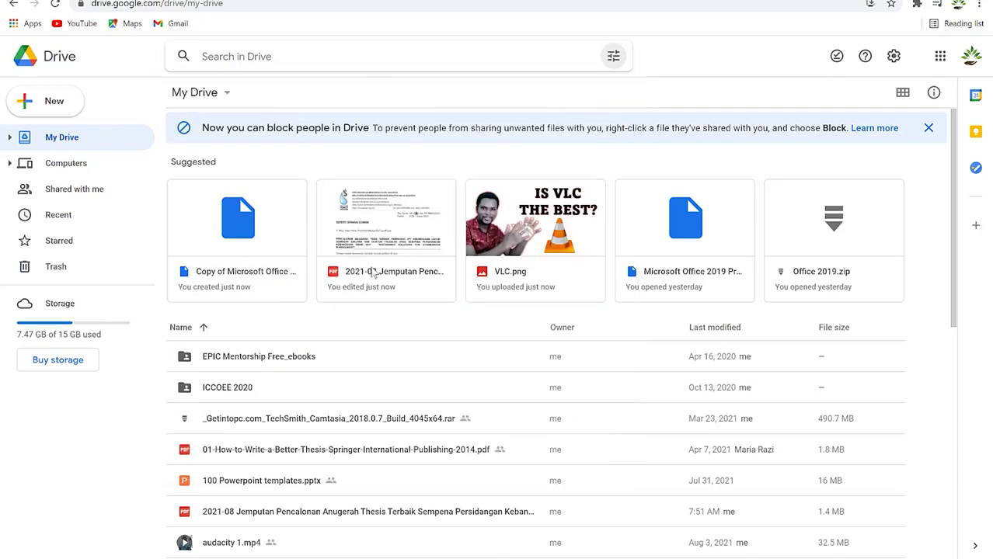
scroll(229, 354, down, 2)
scroll(274, 295, up, 2)
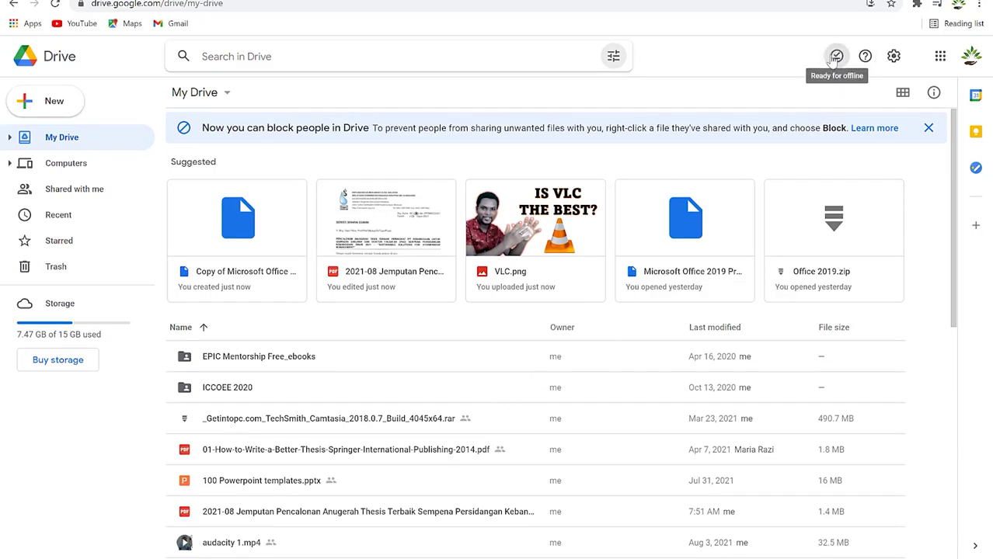
Step: Review the keyboard shortcuts reference through its Selection, Go to, Application, Create, Upload, Menus and Actions sections
click(894, 56)
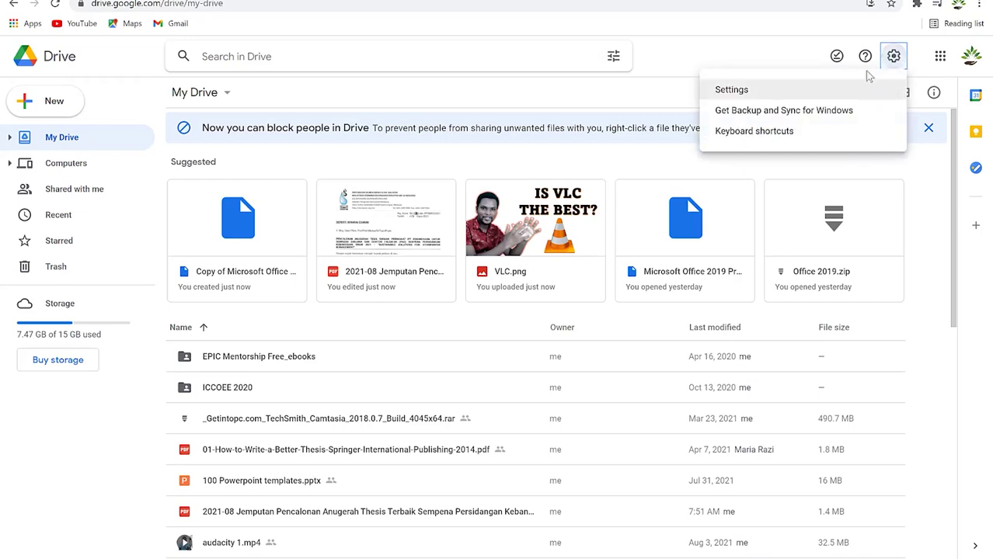
click(780, 132)
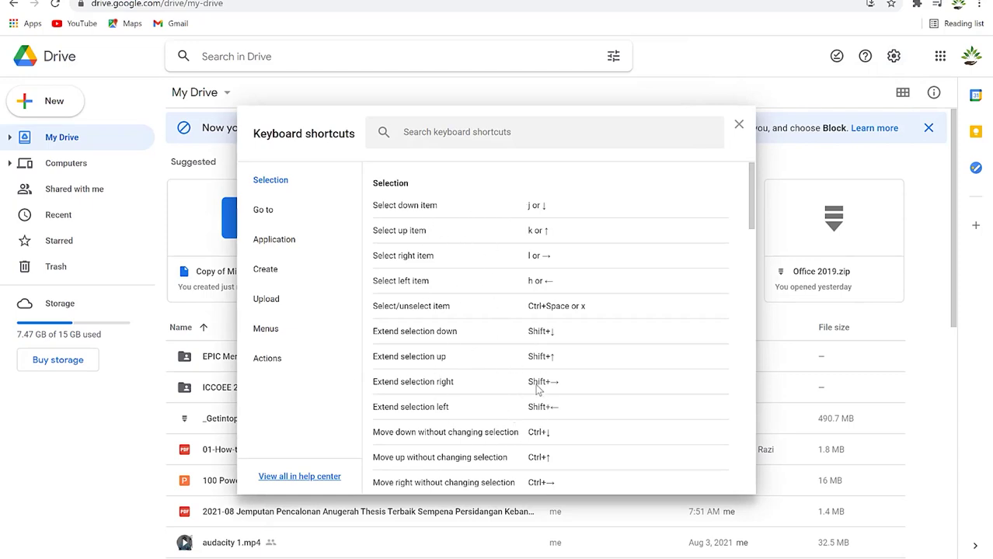
scroll(532, 392, down, 4)
scroll(529, 340, up, 2)
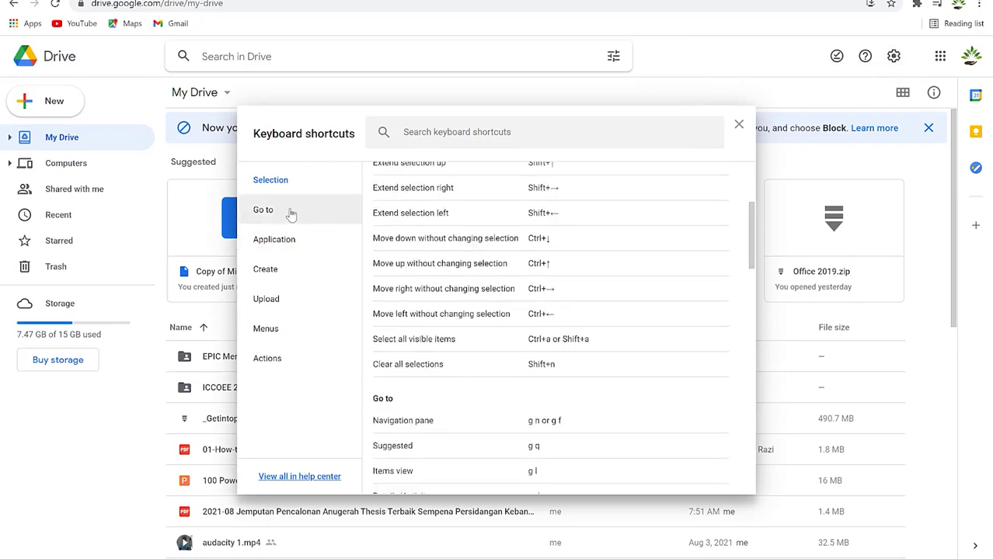
click(322, 207)
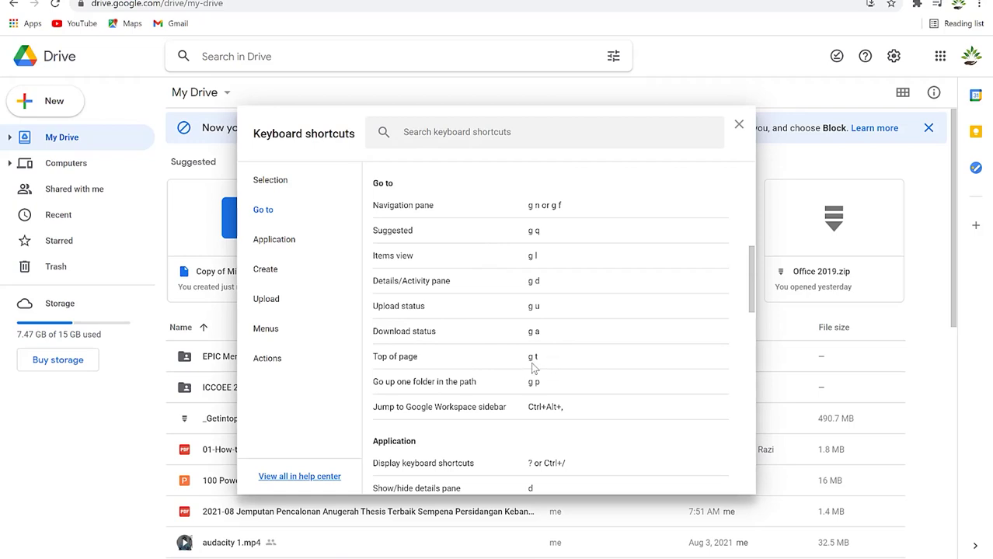
scroll(439, 407, down, 2)
click(282, 242)
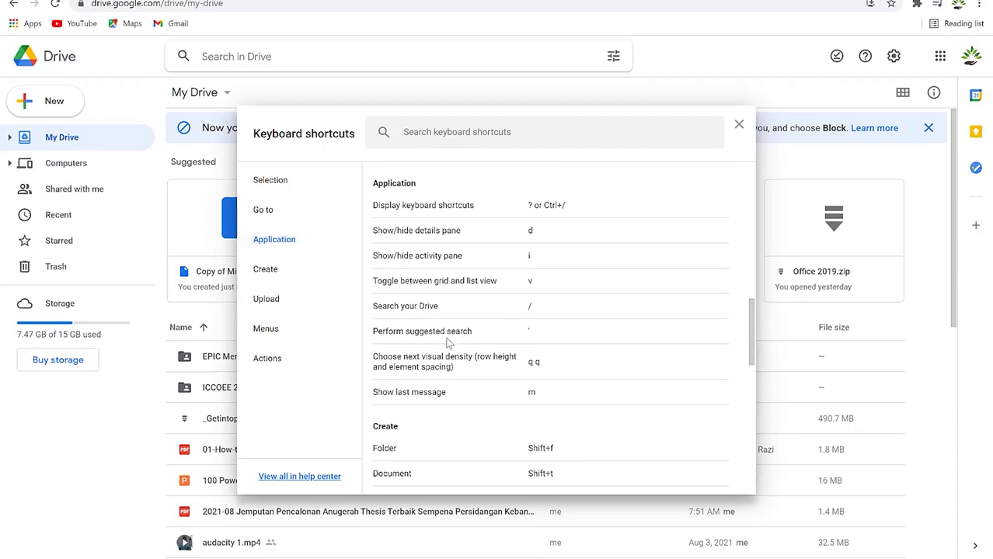
click(272, 271)
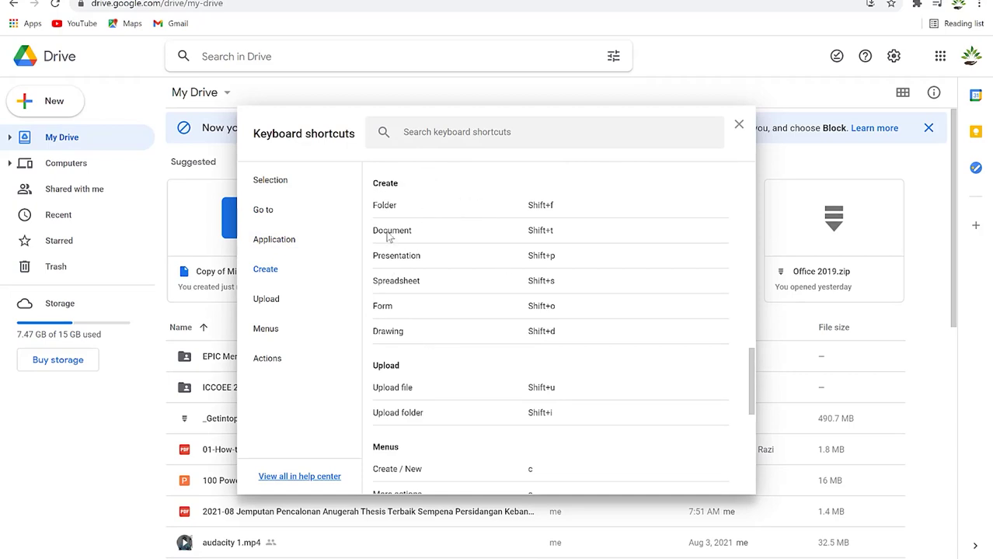
click(275, 303)
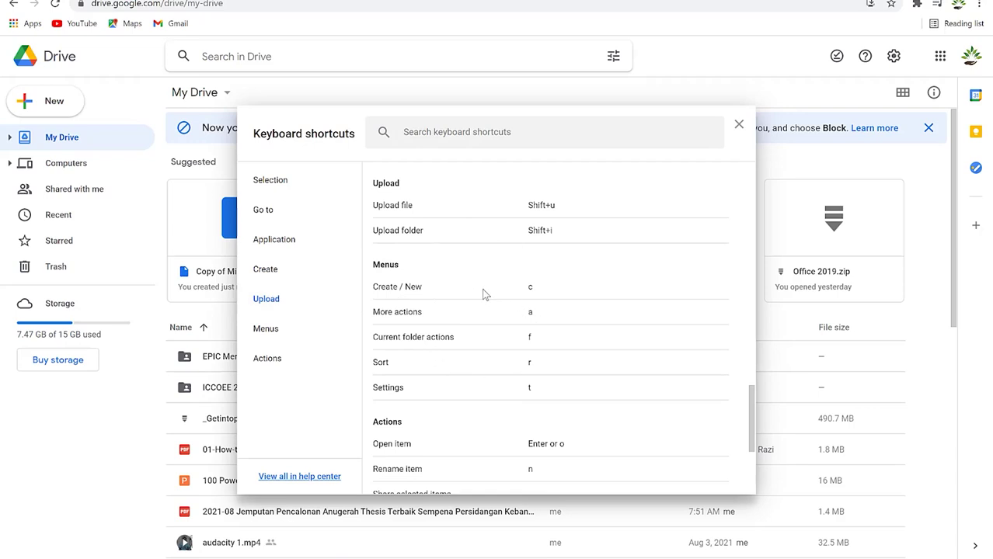
click(269, 332)
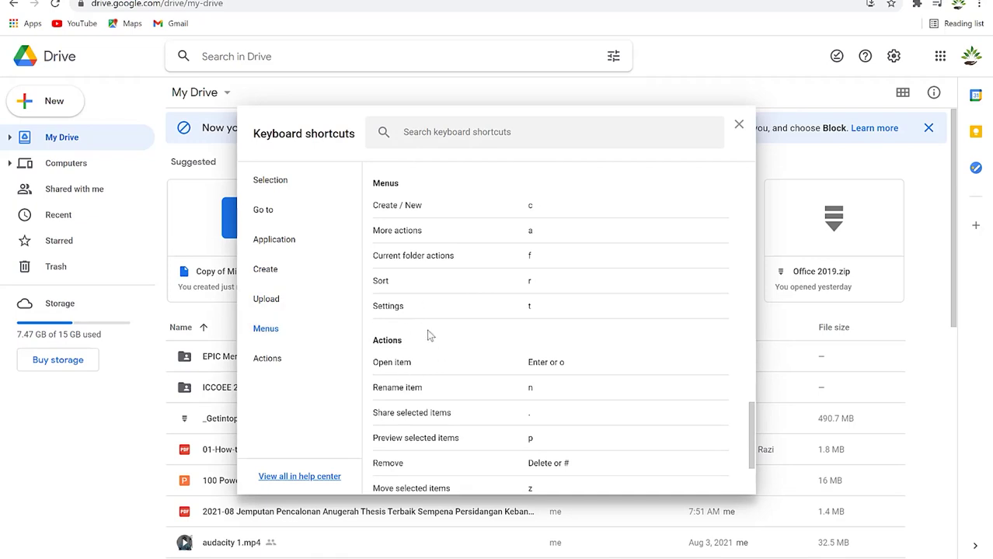
click(289, 360)
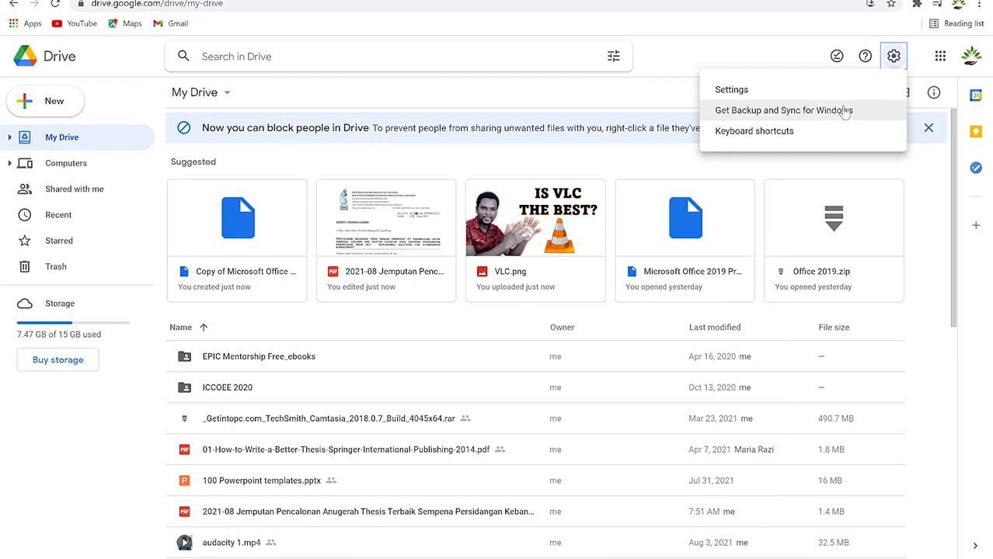
Step: Get Backup and Sync for Windows by downloading Drive for desktop, and locate the GoogleDriveSetup file in the Downloads folder
click(845, 113)
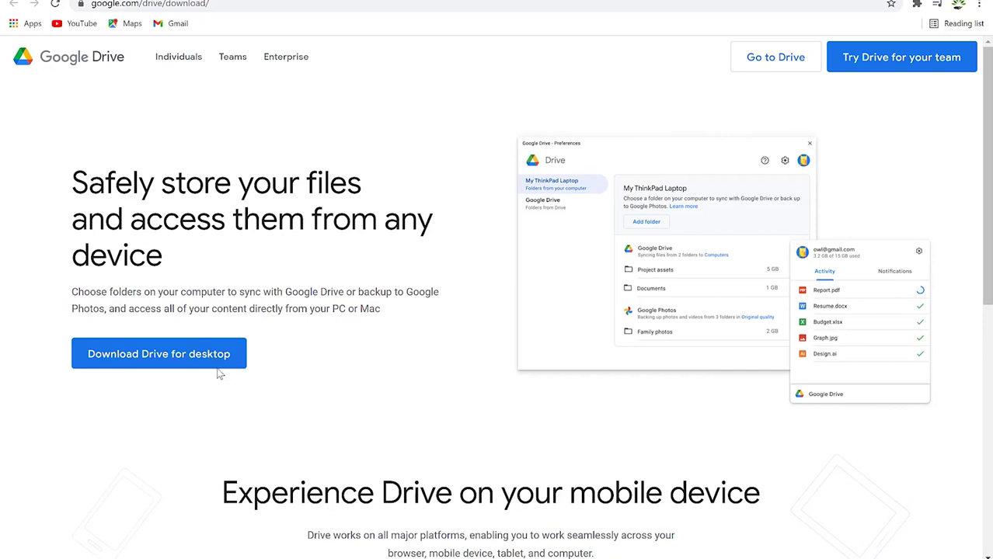
click(188, 350)
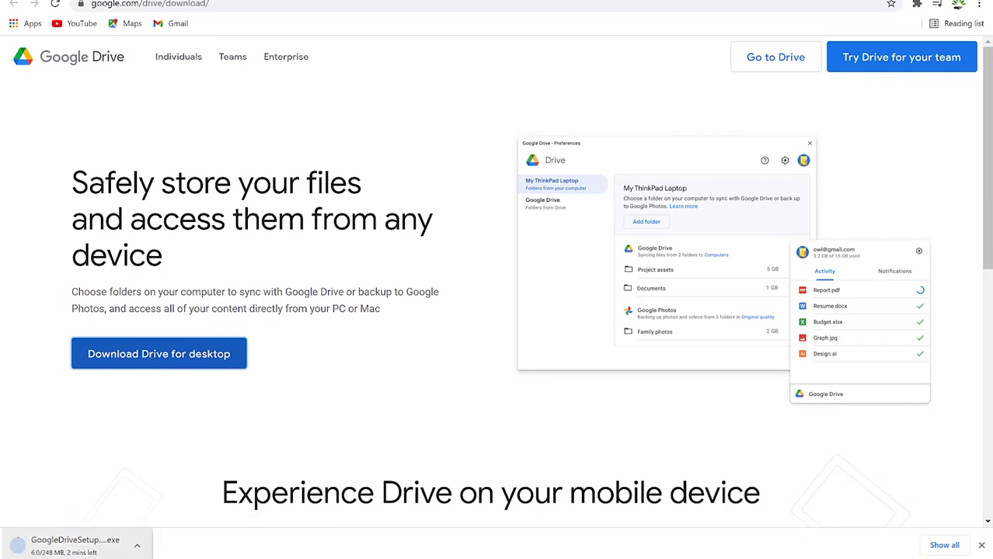
click(137, 546)
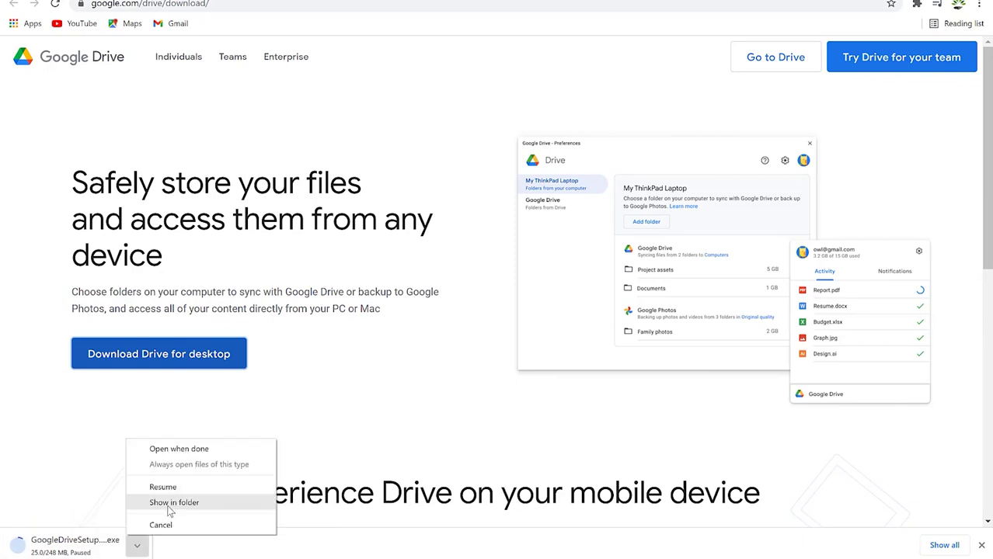
click(167, 505)
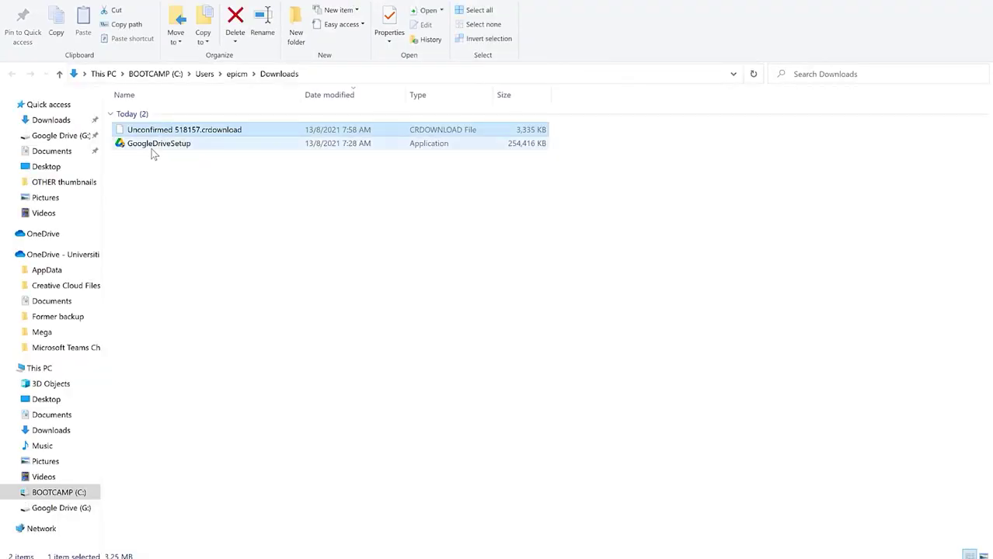
click(156, 153)
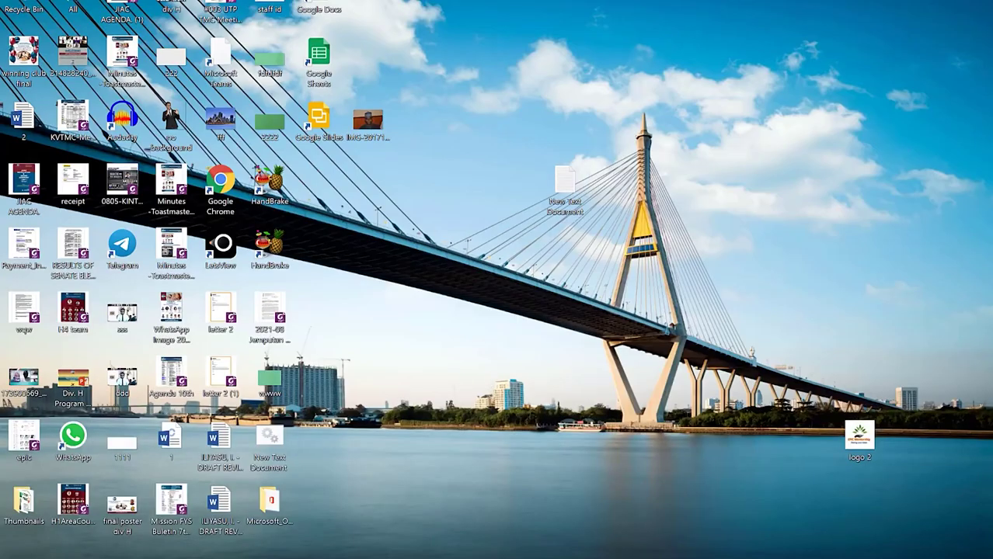
Step: Find Google Drive with a Windows search for "goog", launch the desktop app and dismiss its notice
key(super+s)
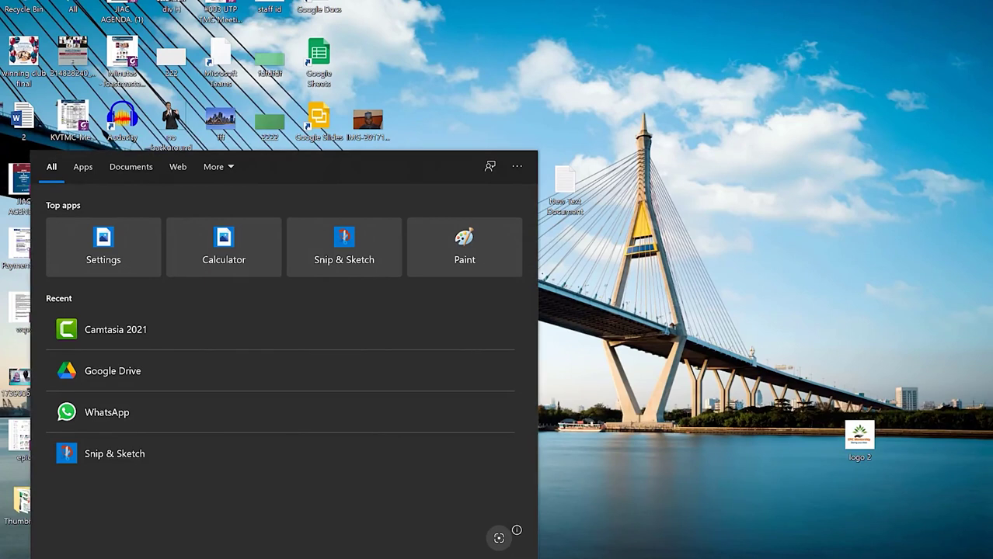
text(goog)
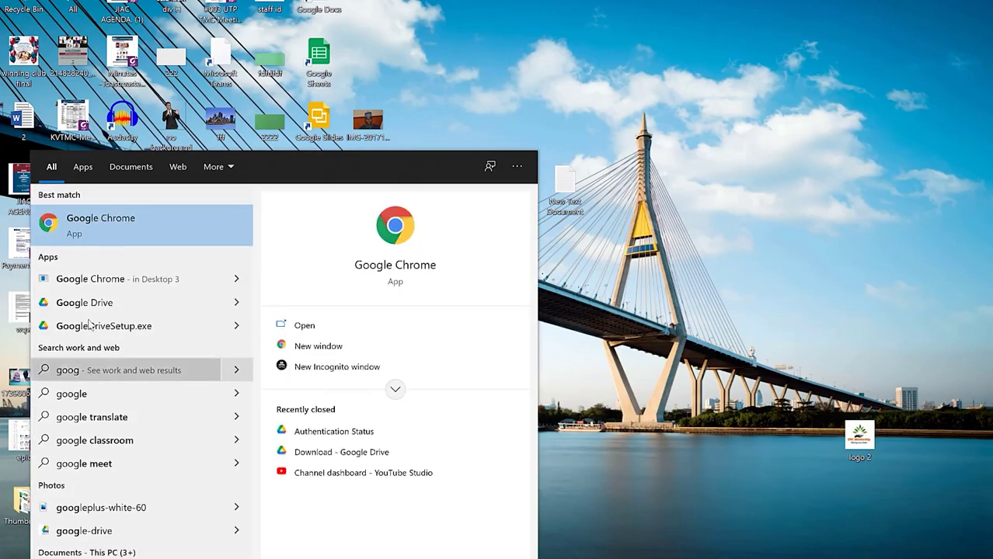
click(81, 309)
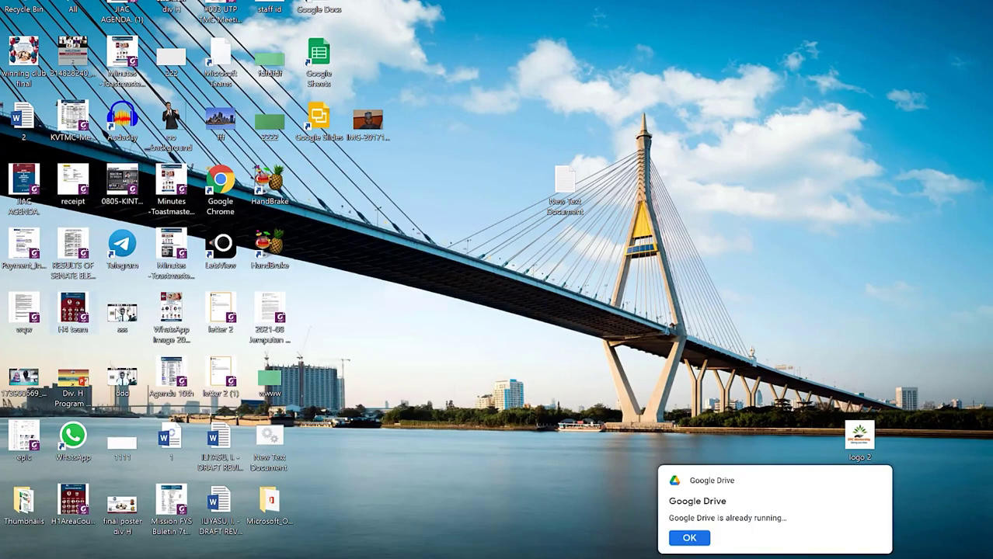
click(689, 538)
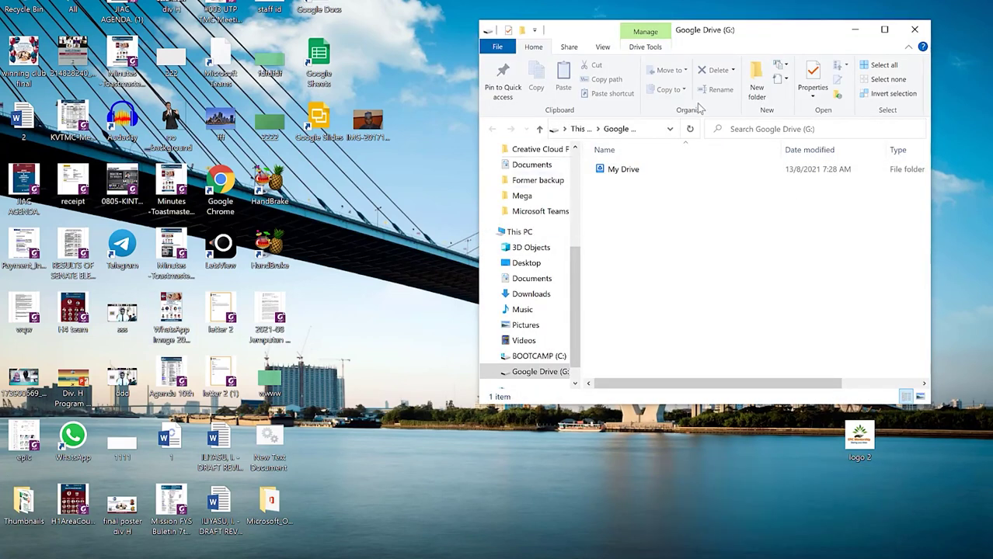
Step: Open the My Drive folder on Google Drive (G:) in File Explorer and compare its files with the web version's list
double_click(797, 32)
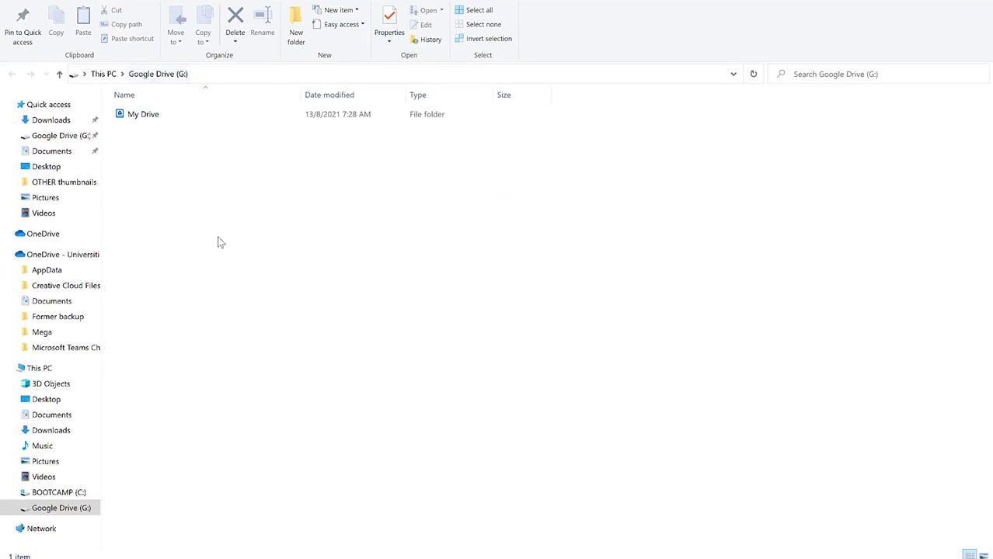
double_click(159, 116)
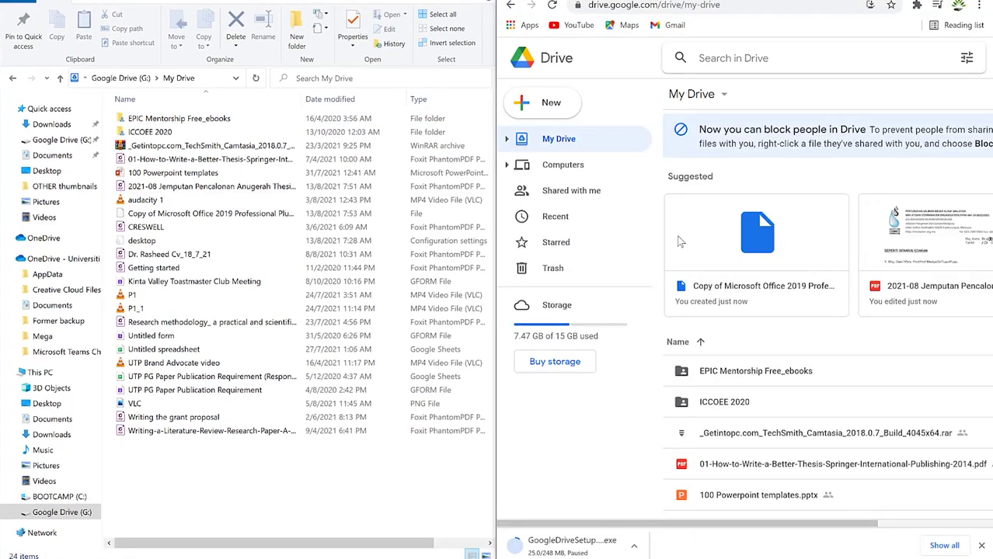
scroll(830, 369, down, 2)
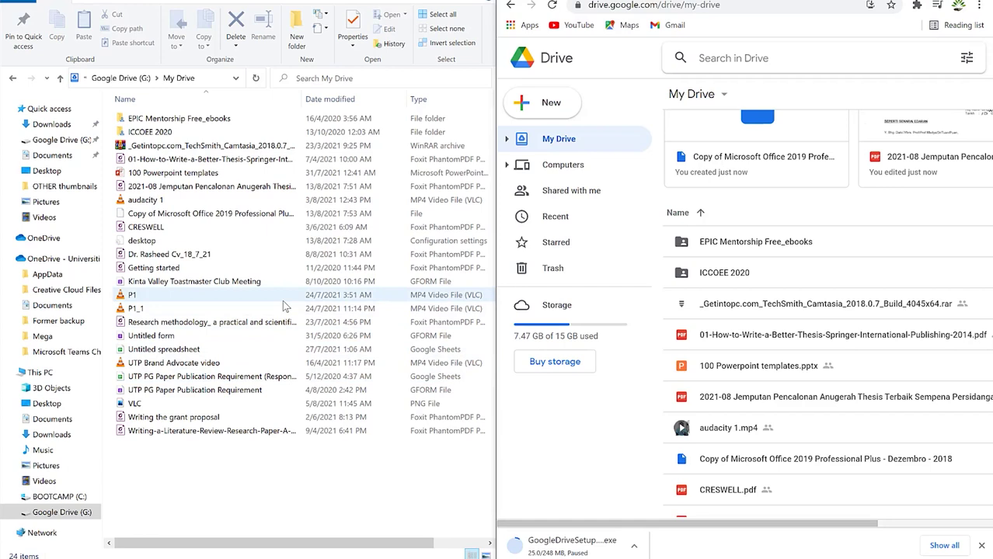
Step: View the offline access options for the CV PDF in the local My Drive folder
right_click(241, 257)
mouse_move(317, 318)
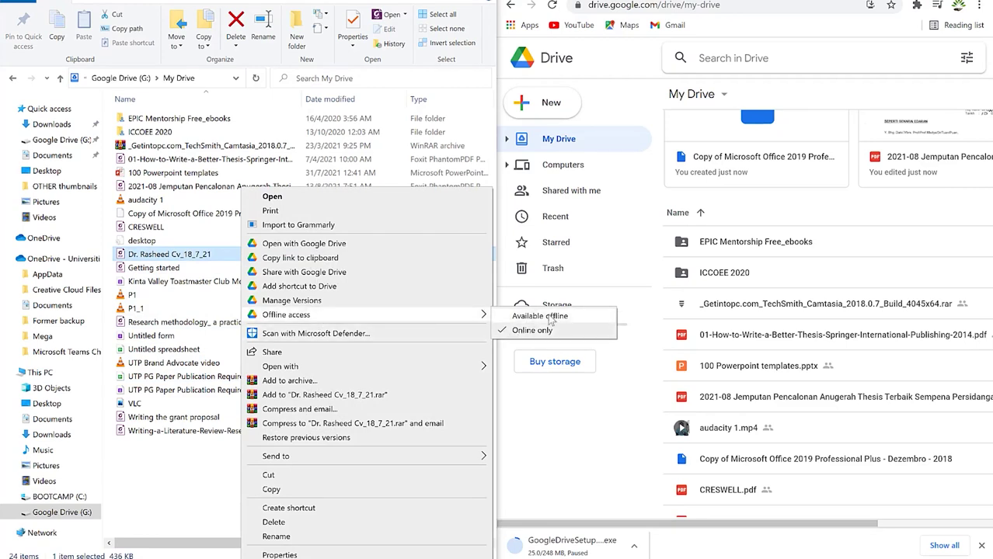
click(189, 260)
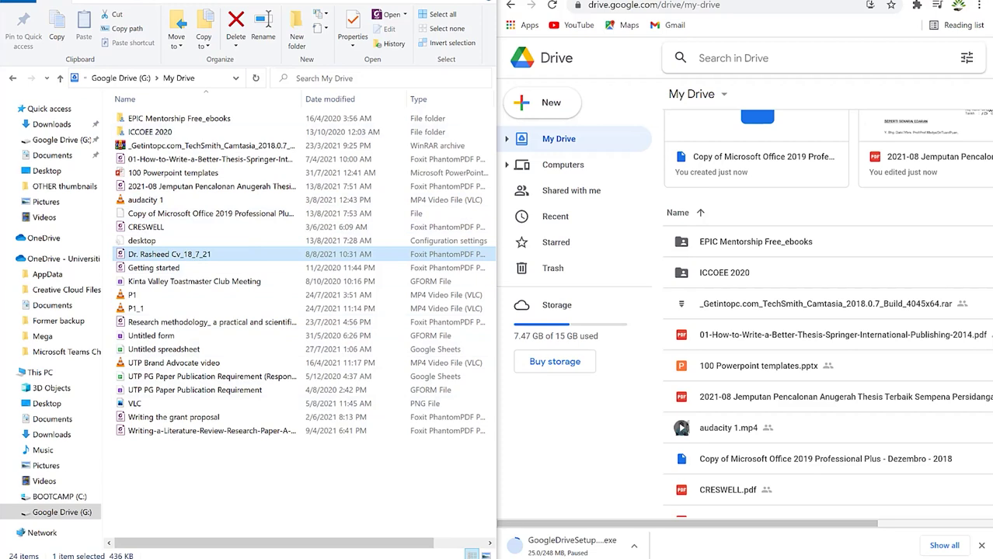
Step: Copy the letter 2 PDF from the desktop into the My Drive folder on Google Drive (G:) and check the folder's contents
drag(189, 2, 666, 2)
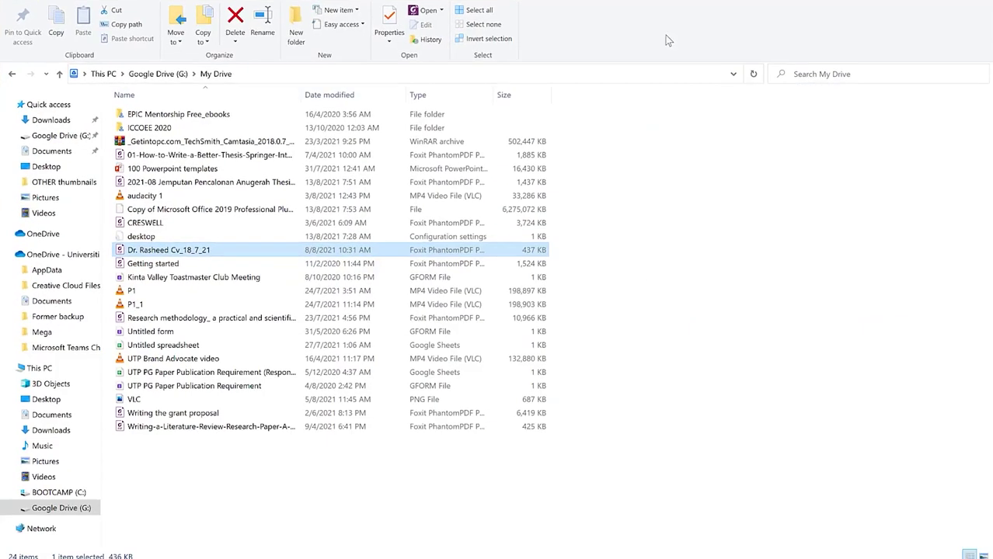
key(super+Down)
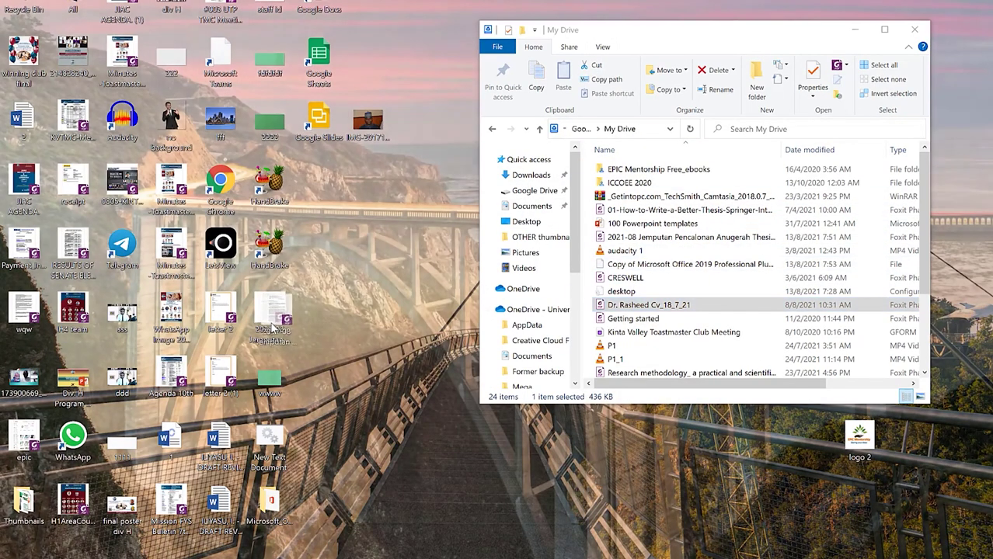
drag(265, 326, 274, 330)
drag(223, 317, 712, 327)
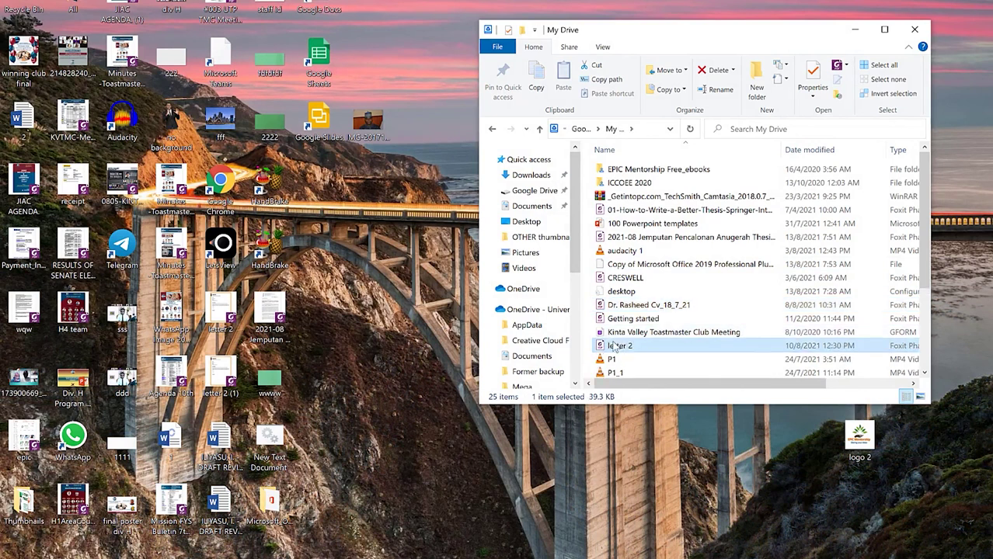
key(super+Up)
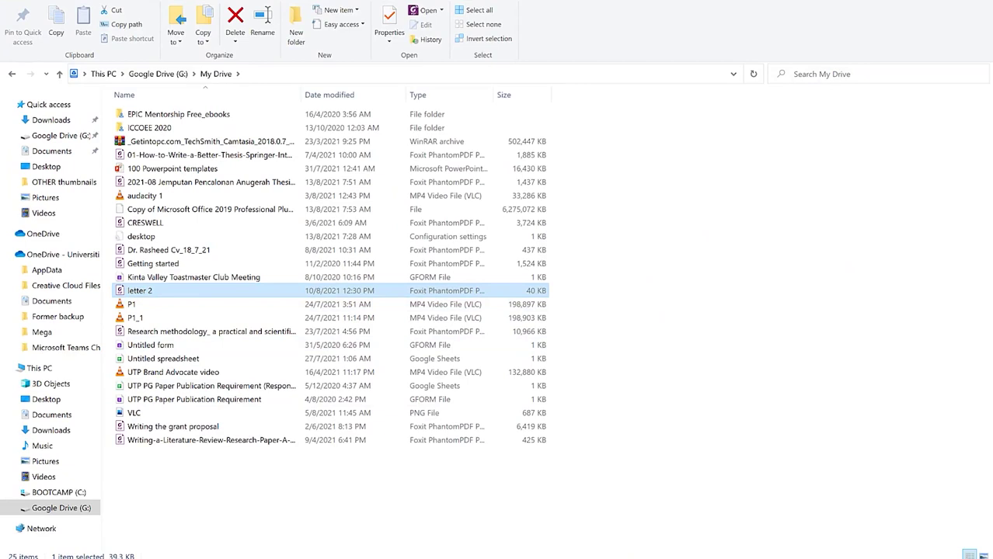
key(super+Down)
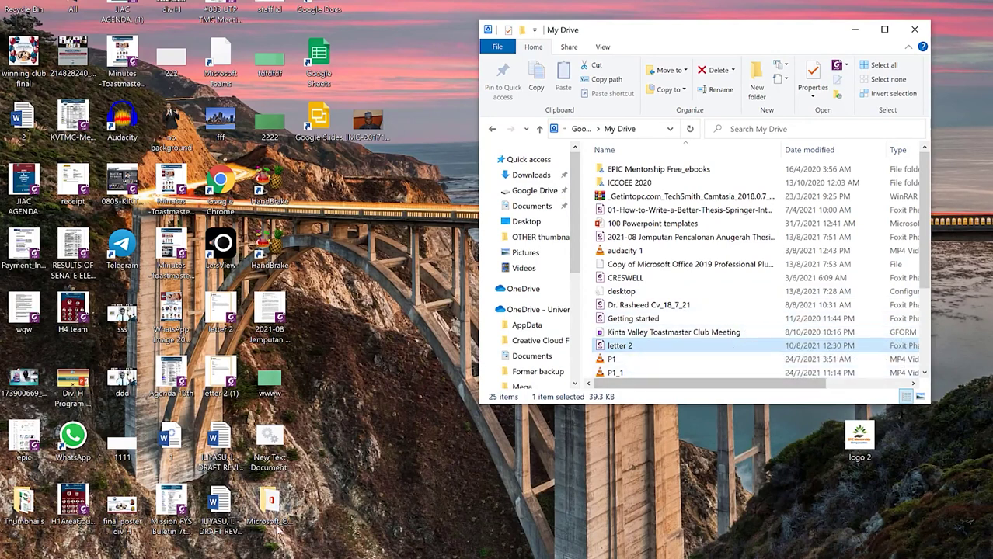
Step: Move the Thumbnails folder out of the icon columns to an empty area of the desktop
drag(23, 504, 366, 509)
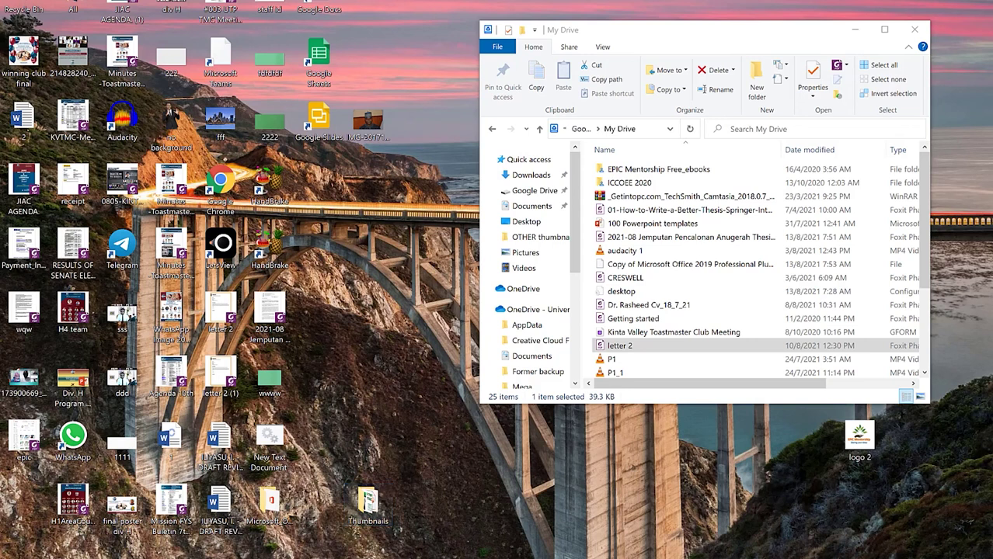
Step: Open the Google Drive desktop app's status window and review its sync activity and settings options
click(824, 558)
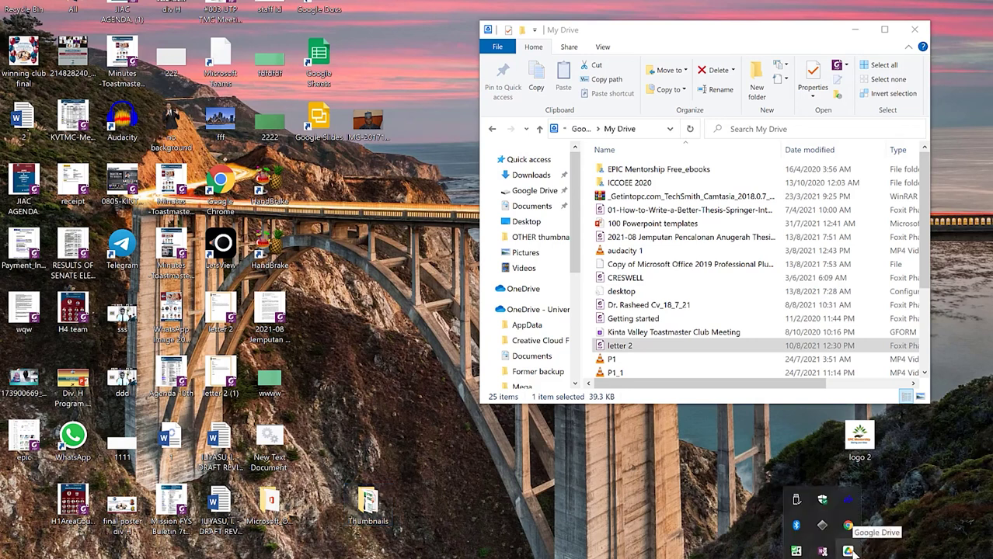
click(849, 550)
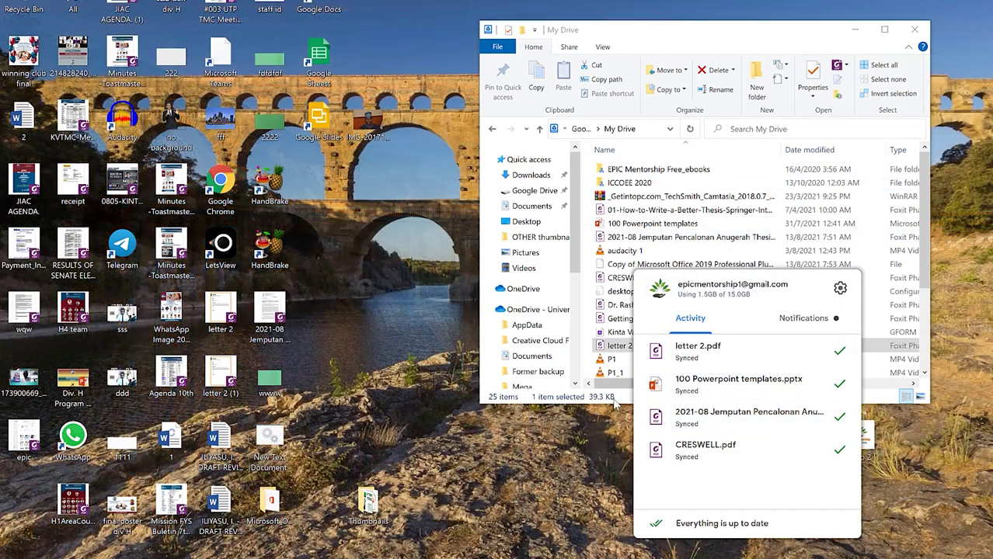
click(840, 289)
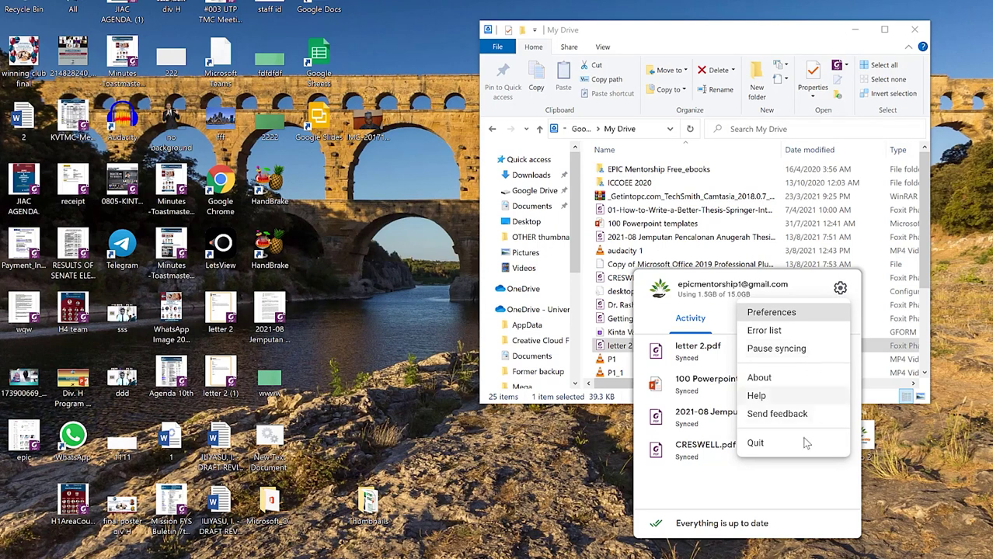
click(758, 446)
Step: View the Drive actions available for the 01-How-to-Write-a-Better-Thesis PDF in the local My Drive folder
right_click(705, 213)
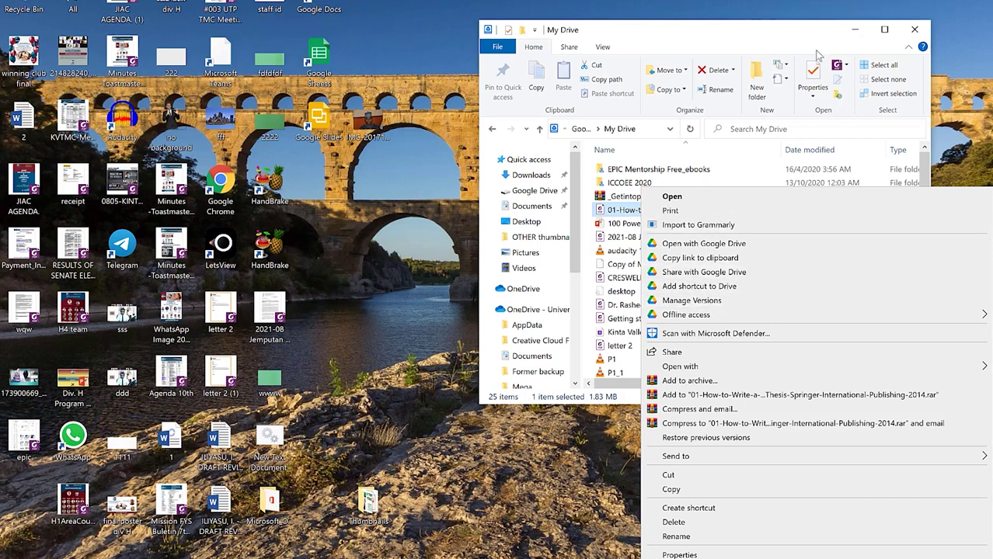
click(744, 45)
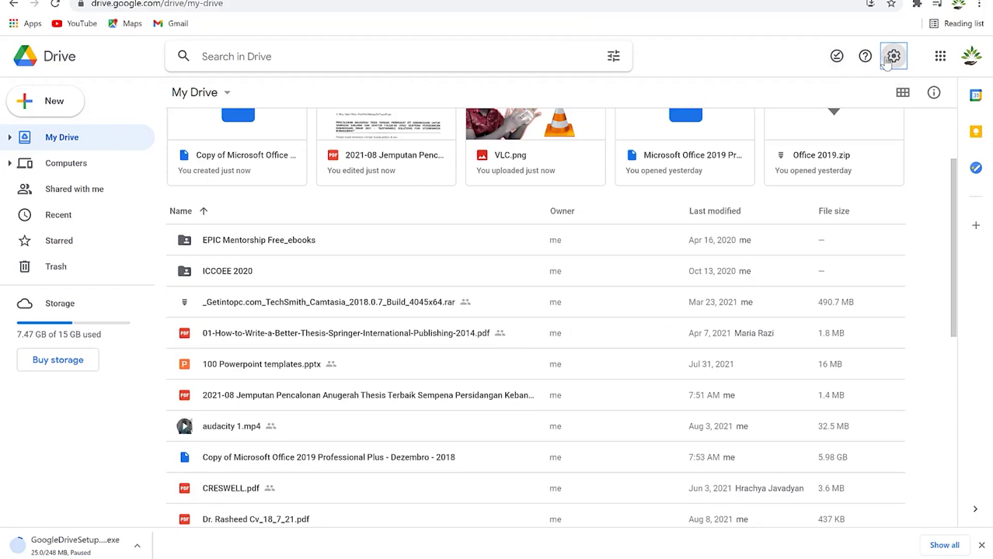
Step: Review the General, Notifications and Manage Apps settings of the web version of Drive, then close the settings
click(893, 56)
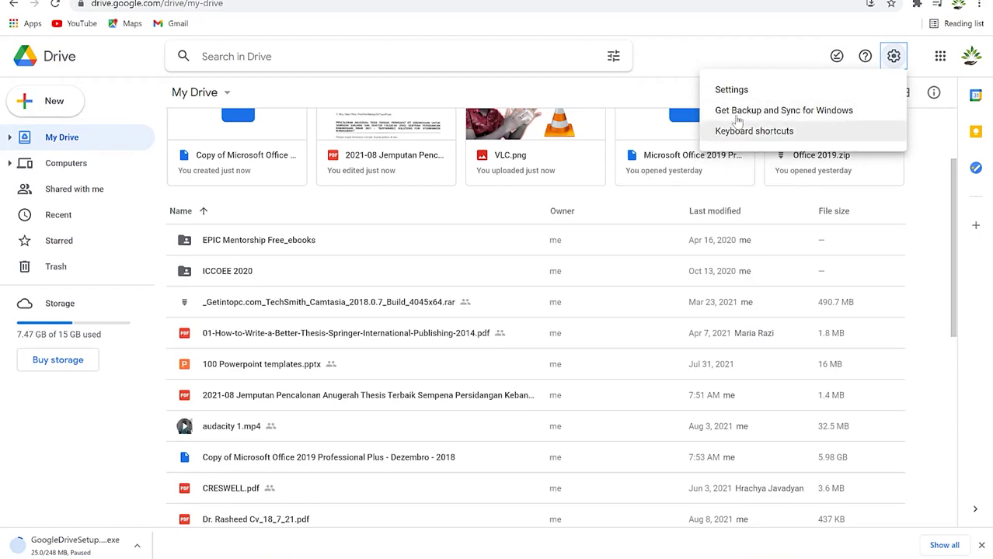
click(800, 85)
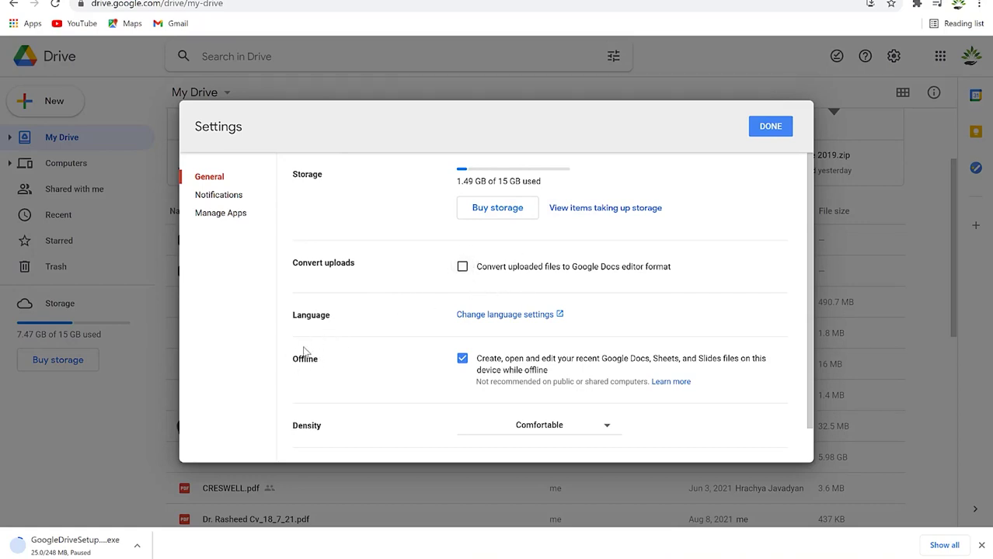
click(200, 196)
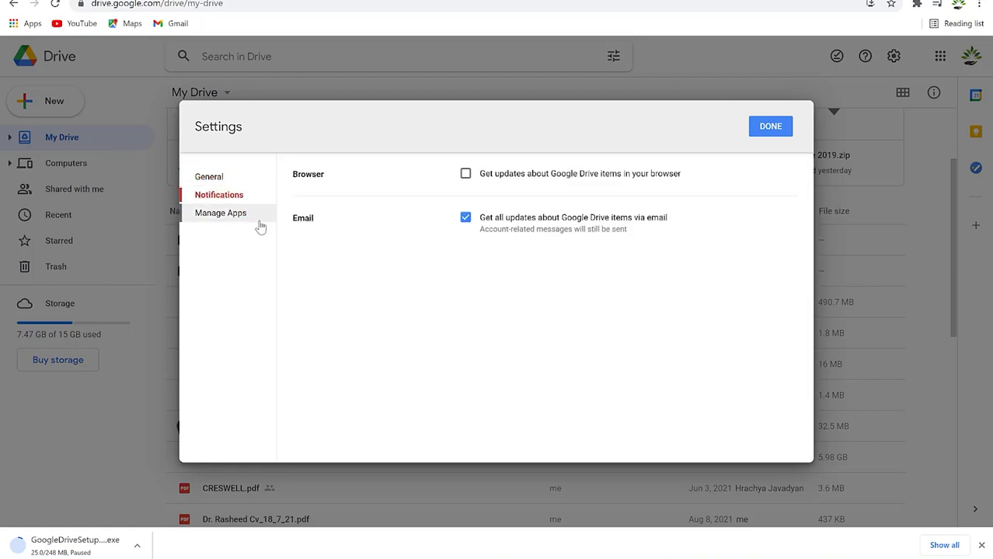
click(228, 221)
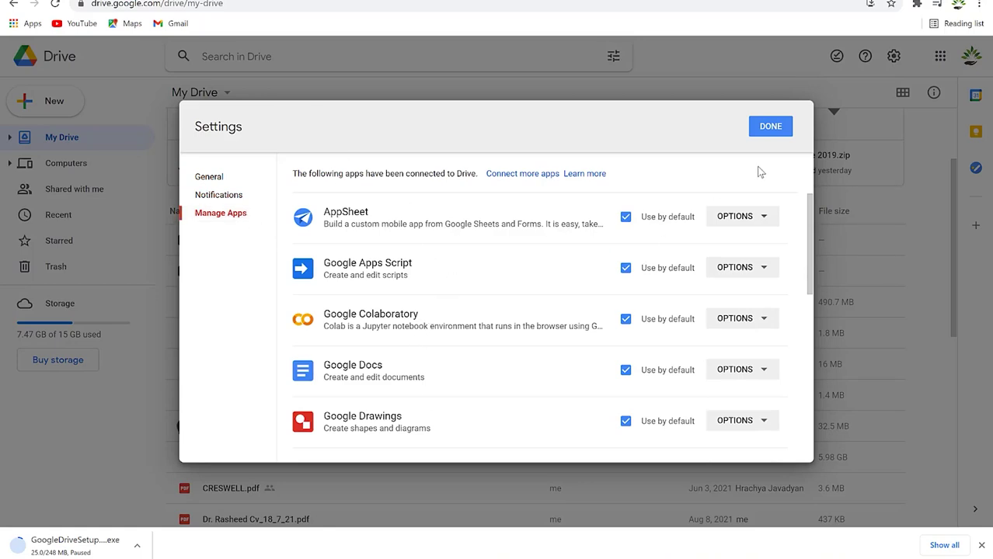
click(770, 128)
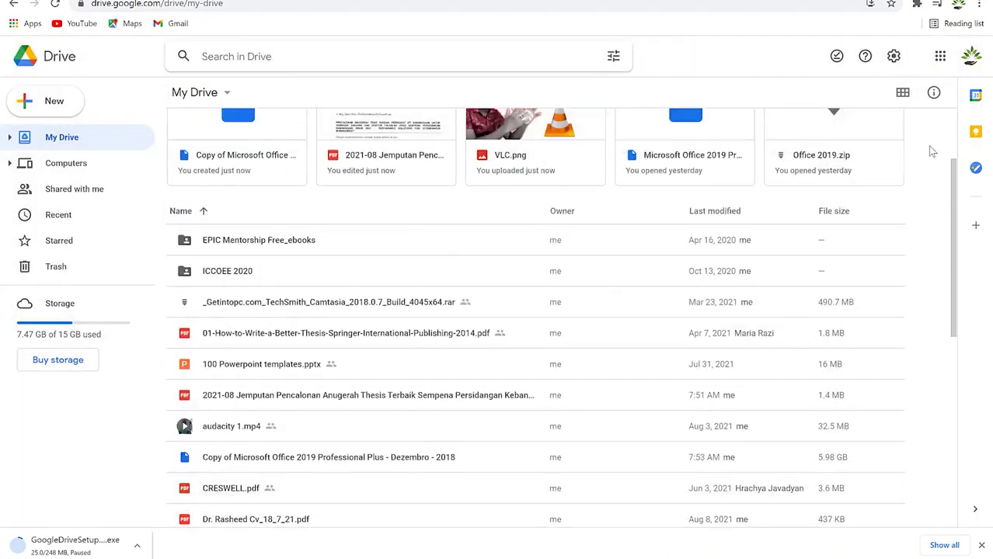
Step: Show the My Drive files in grid layout, look through them, and return to list layout
scroll(450, 482, down, 4)
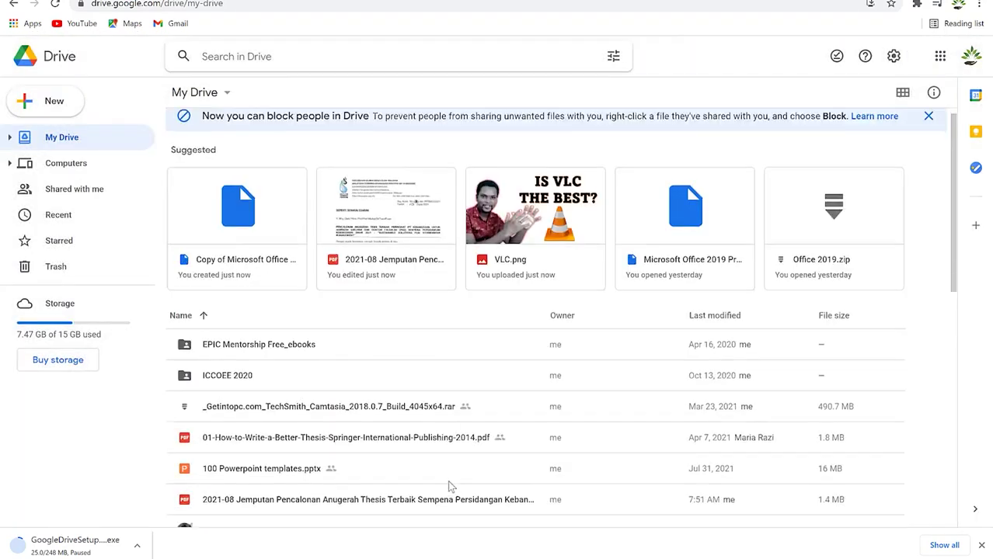
scroll(457, 446, up, 4)
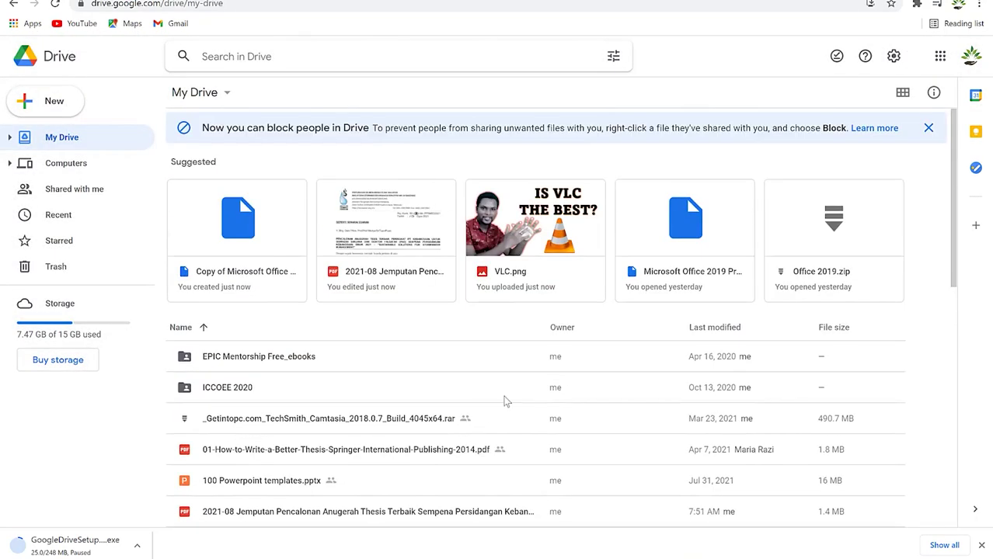
click(902, 93)
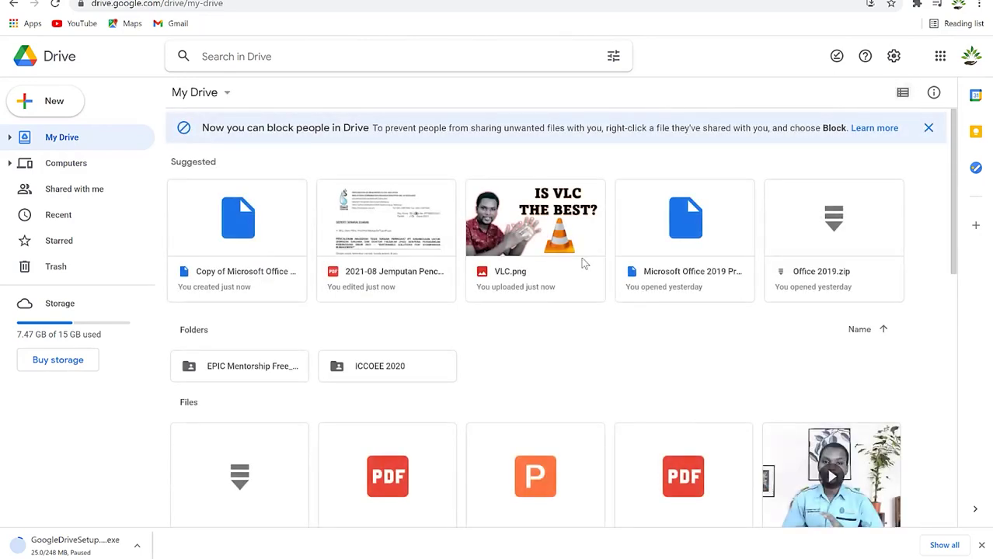
scroll(544, 350, down, 3)
scroll(508, 417, down, 5)
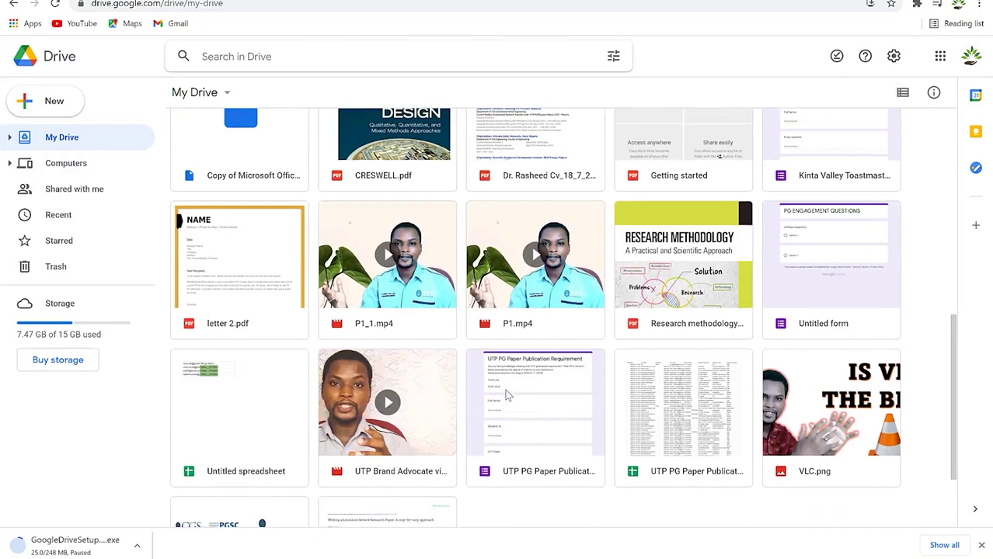
scroll(508, 394, up, 8)
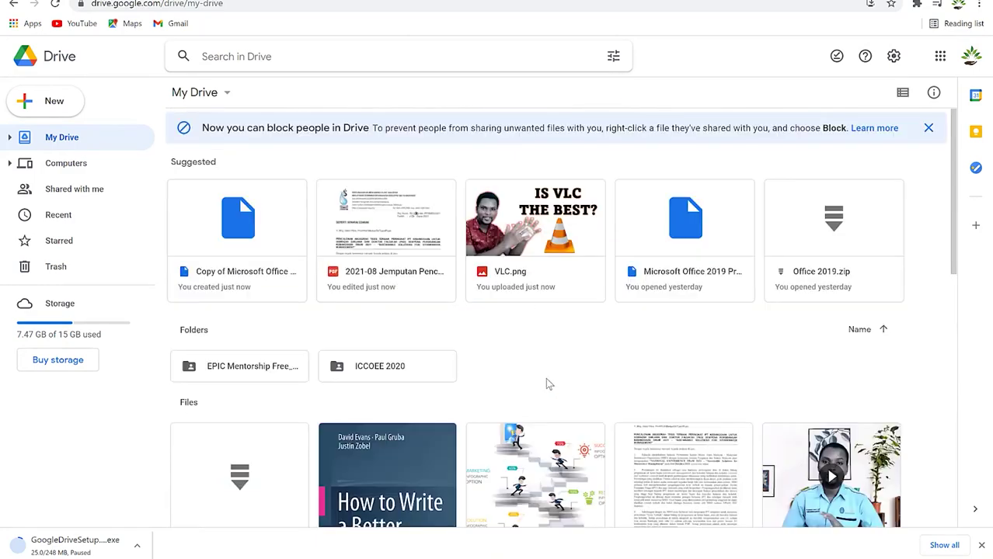
click(902, 93)
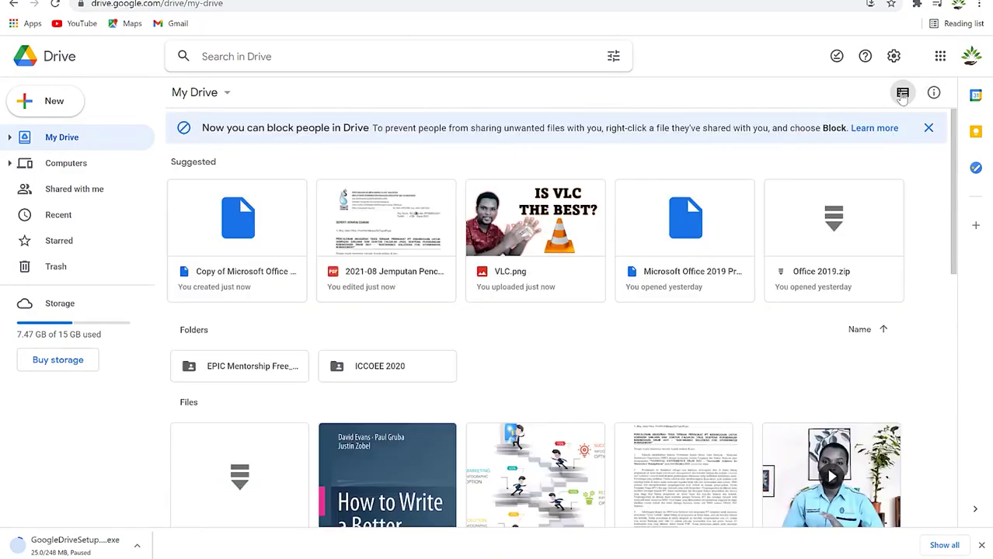
scroll(567, 401, down, 3)
scroll(565, 398, up, 3)
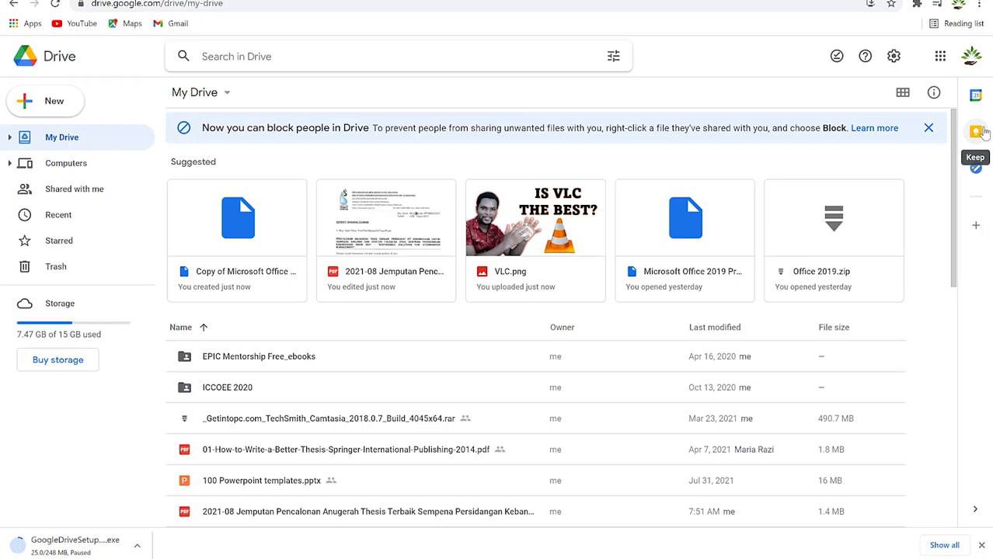
Step: Add a task titled "Write paper" with the details "Review" to My Tasks
click(977, 168)
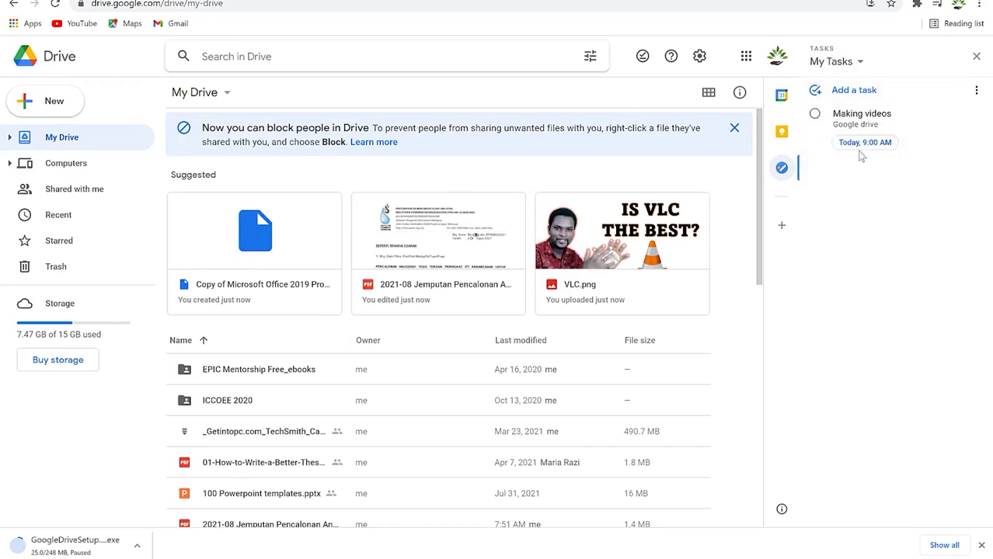
click(865, 91)
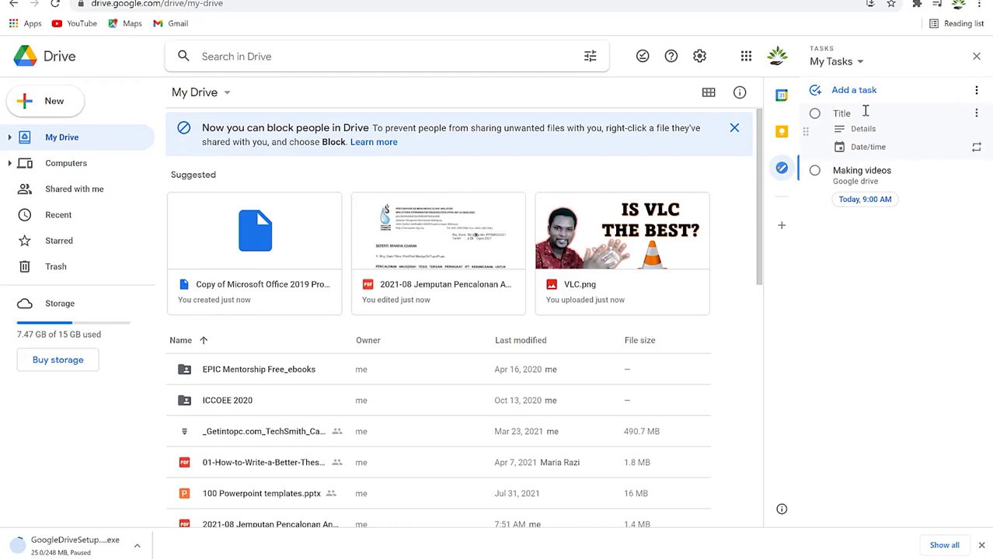
text(Write paper)
click(911, 127)
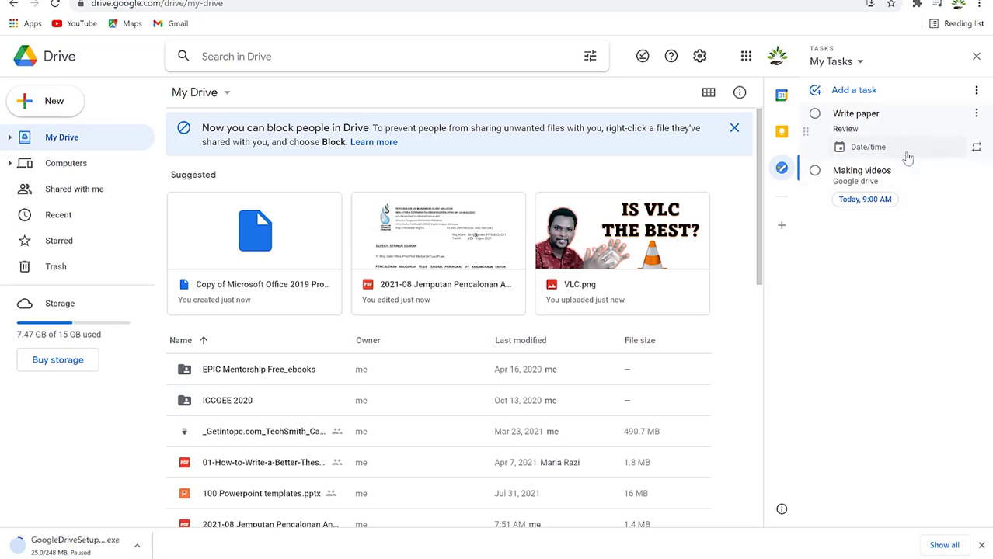
Step: Schedule the Write paper task for August 14, 2021 at 11:30 AM
click(906, 154)
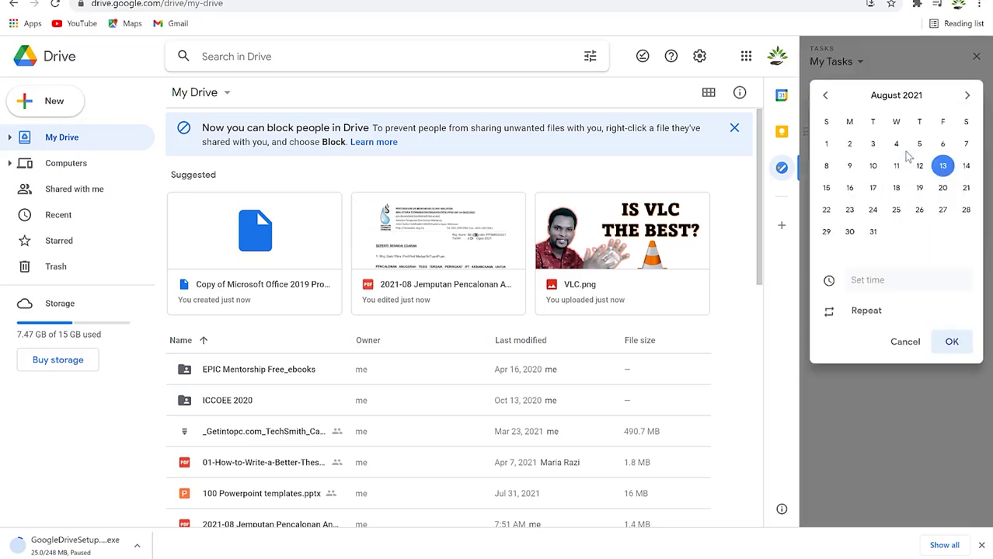
click(967, 168)
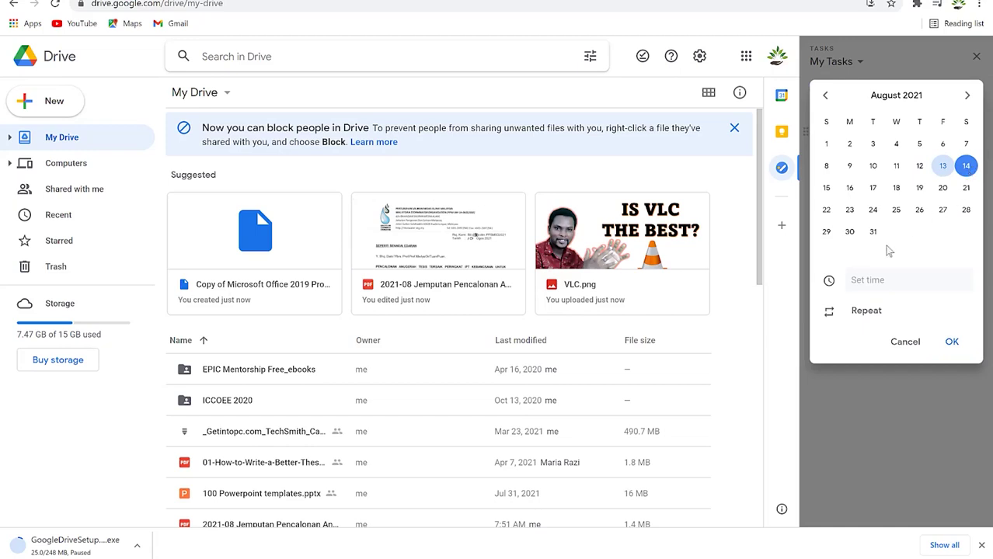
click(895, 280)
click(882, 236)
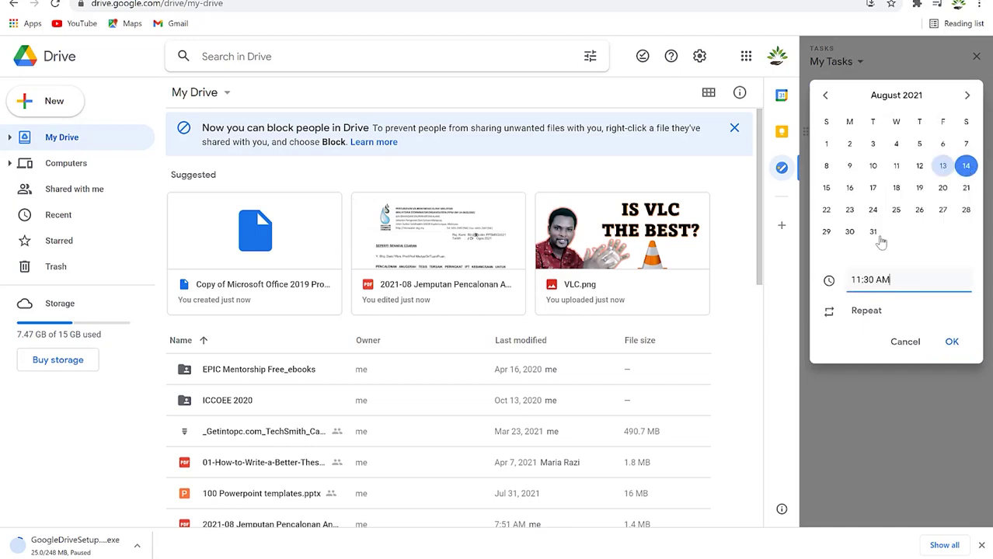
click(953, 342)
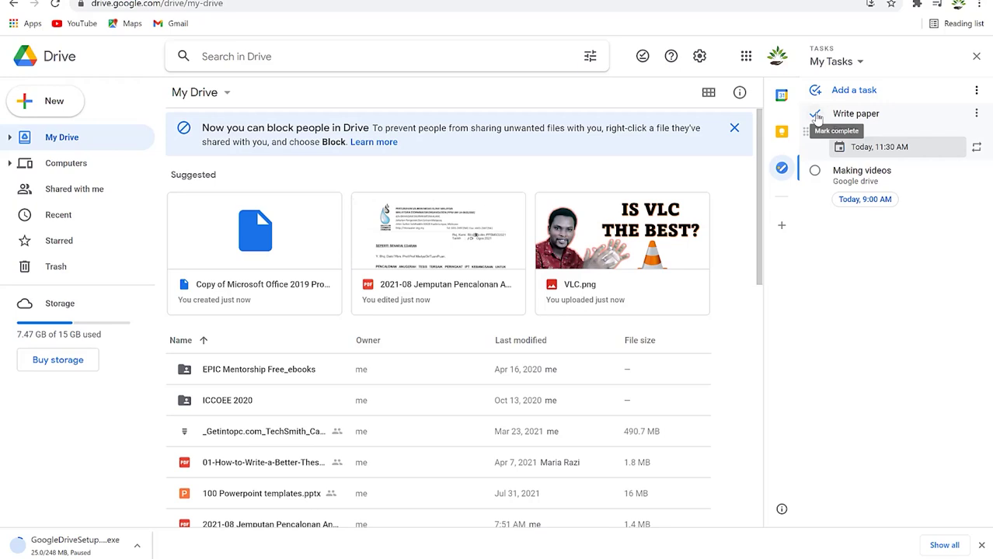
click(977, 115)
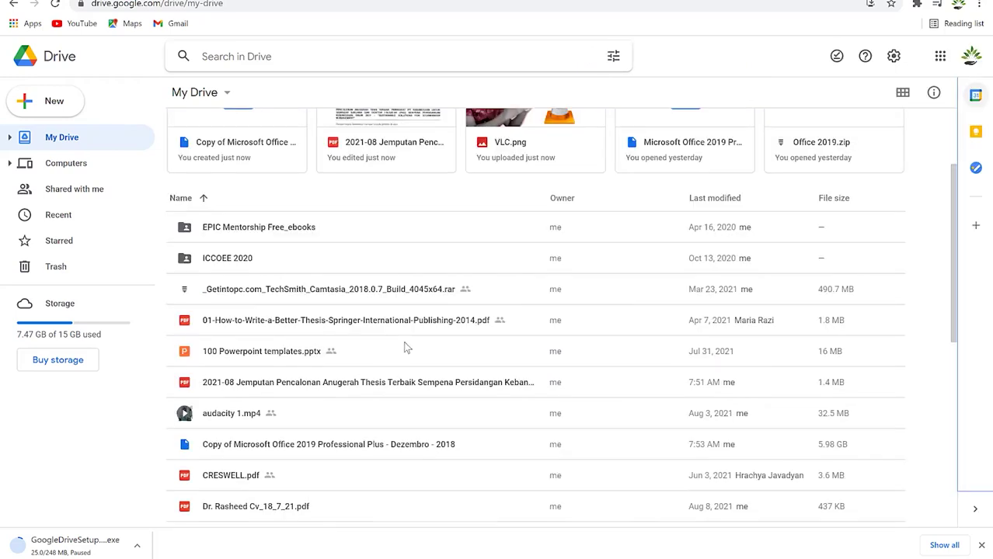
Step: Examine the details, sharing and activity history of the 01-How-to-Write-a-Better-Thesis PDF in My Drive
scroll(404, 339, up, 1)
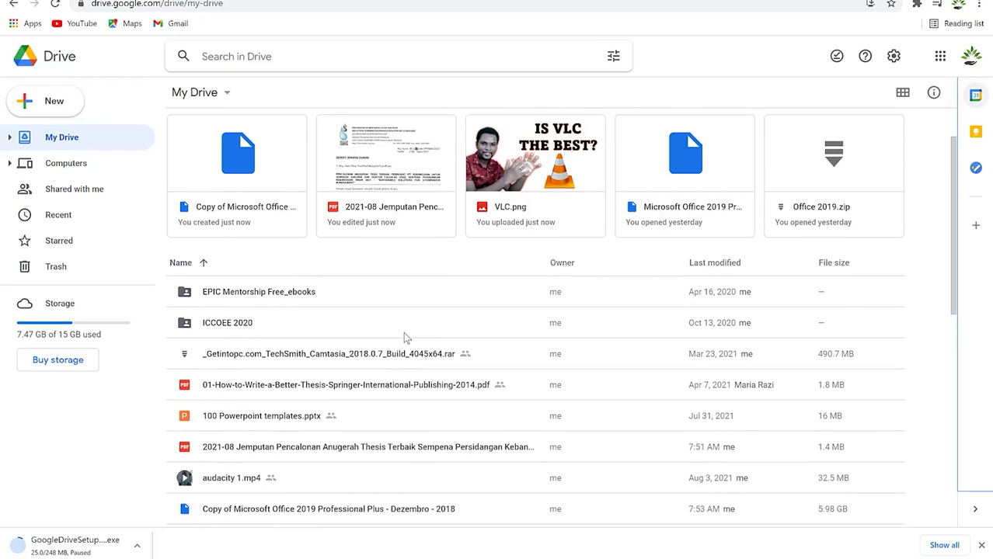
scroll(407, 362, down, 1)
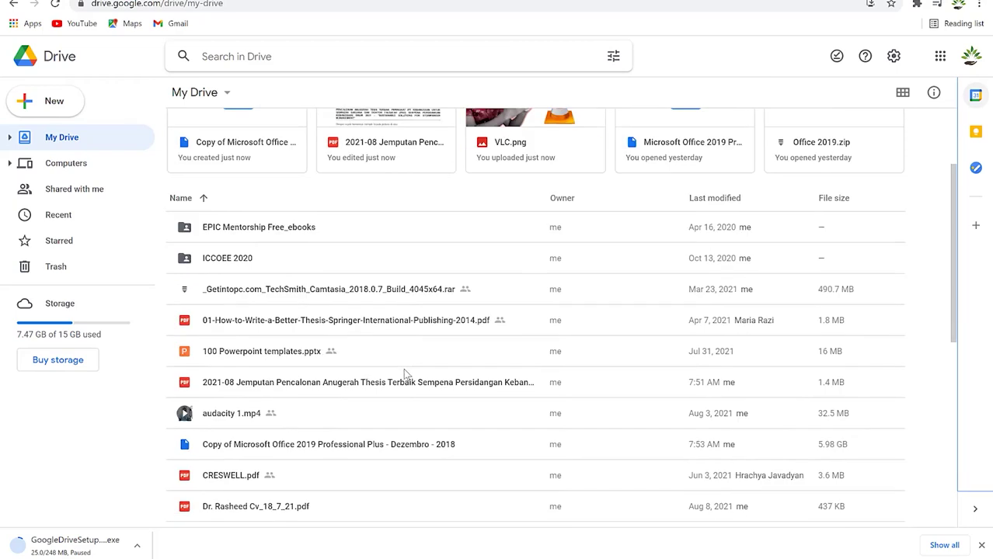
click(315, 322)
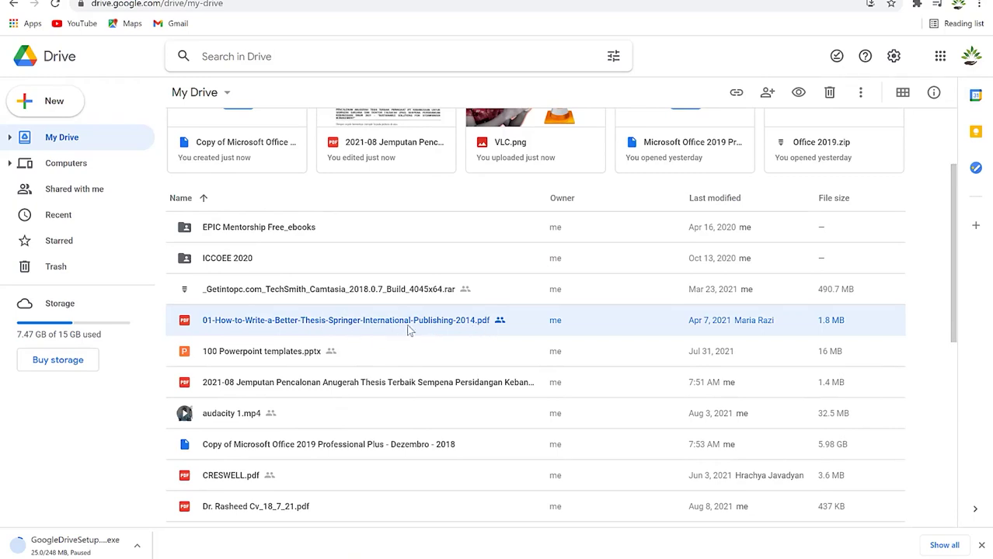
click(499, 320)
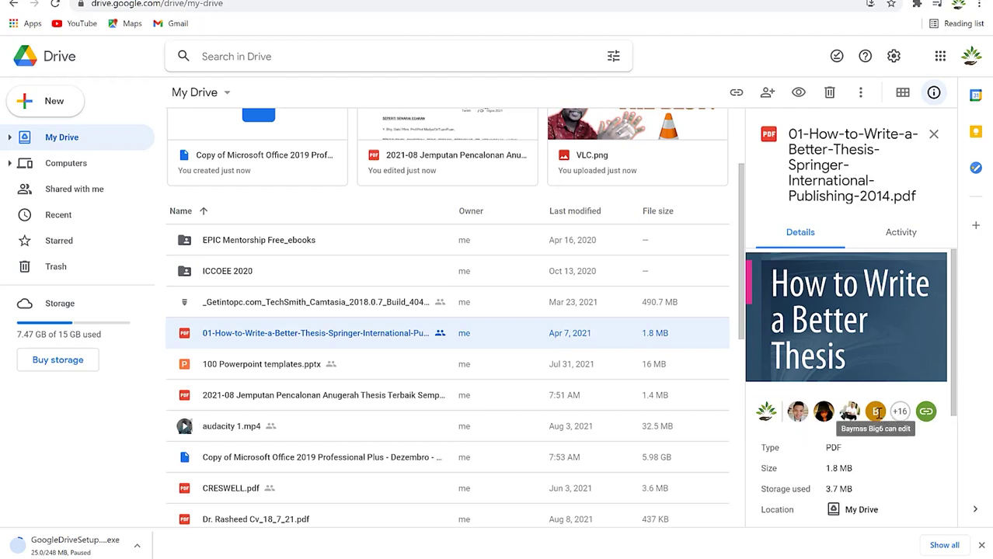
click(898, 237)
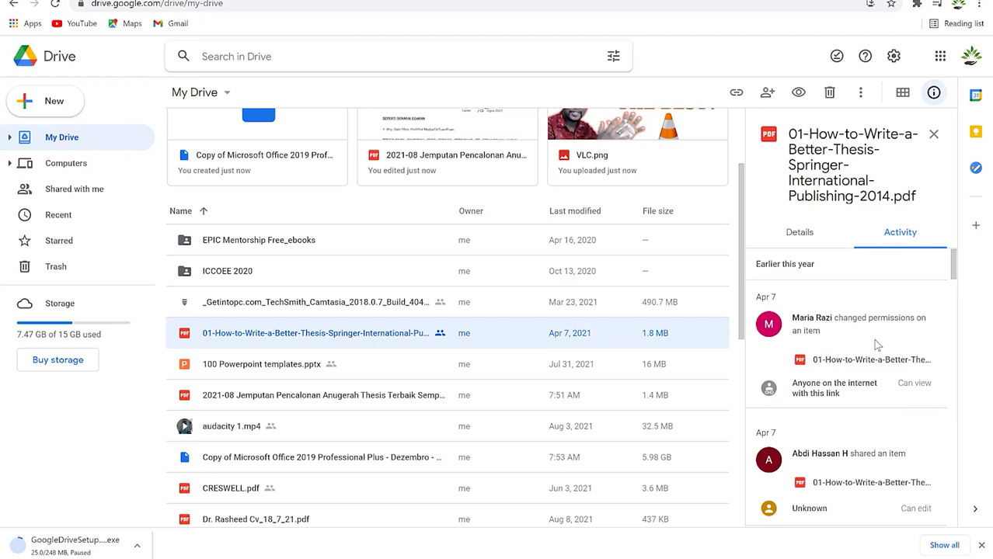
scroll(877, 349, down, 10)
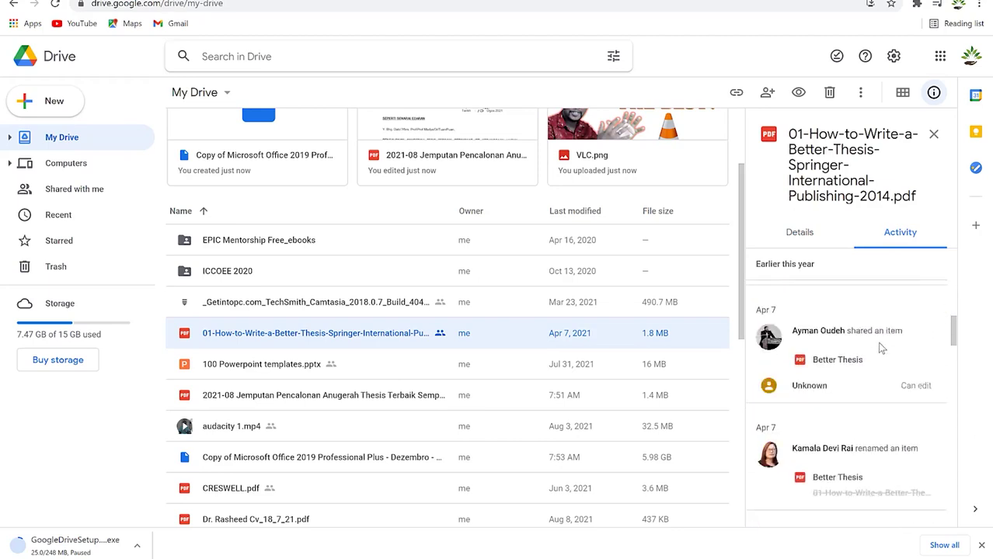
click(798, 232)
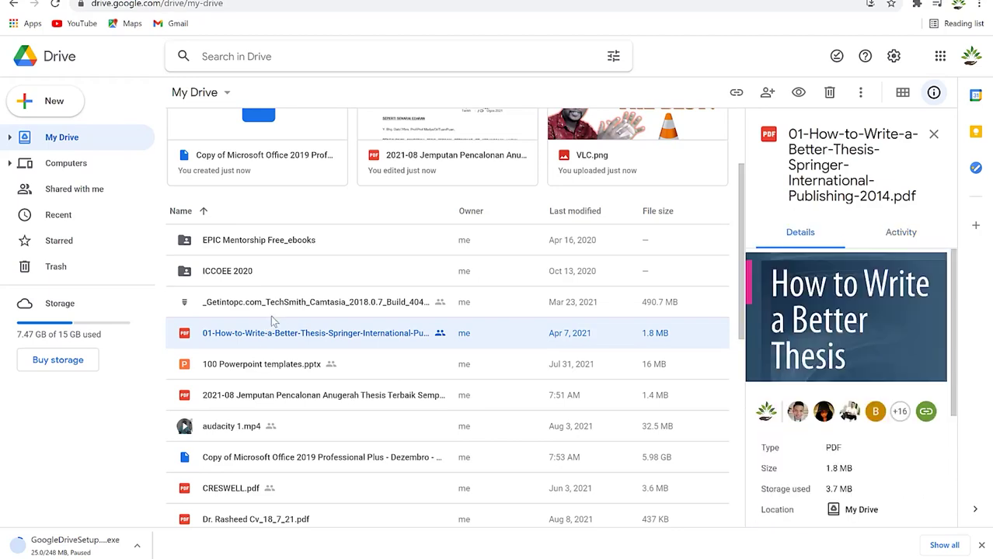
click(934, 134)
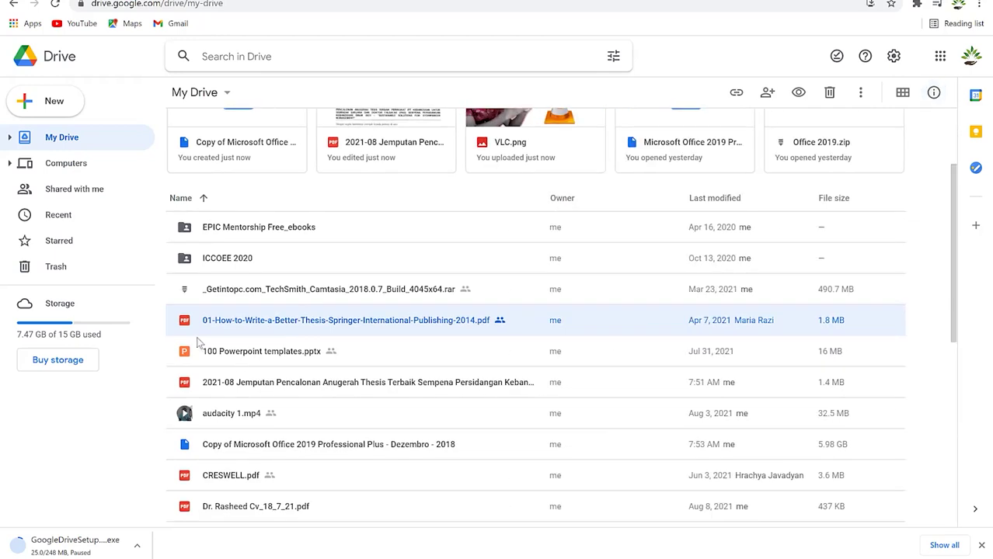
Step: Give anyone with the link Editor access to the 01-How-to-Write-a-Better-Thesis PDF and copy its sharing link
right_click(229, 324)
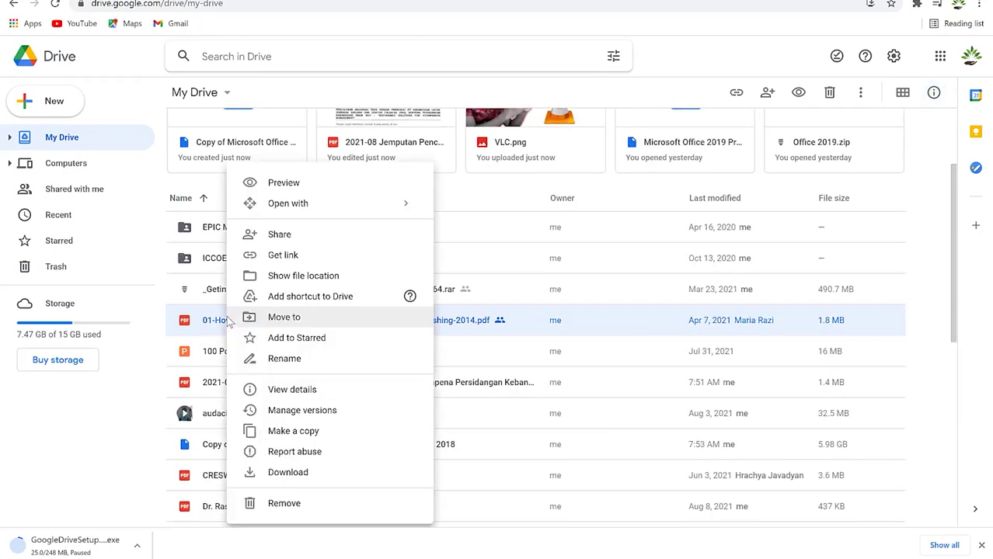
click(315, 256)
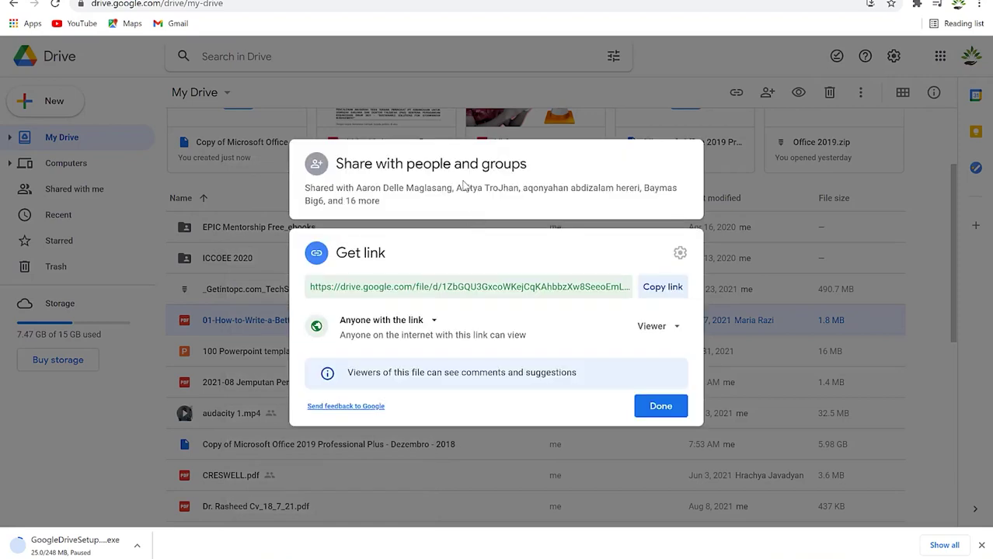
click(666, 289)
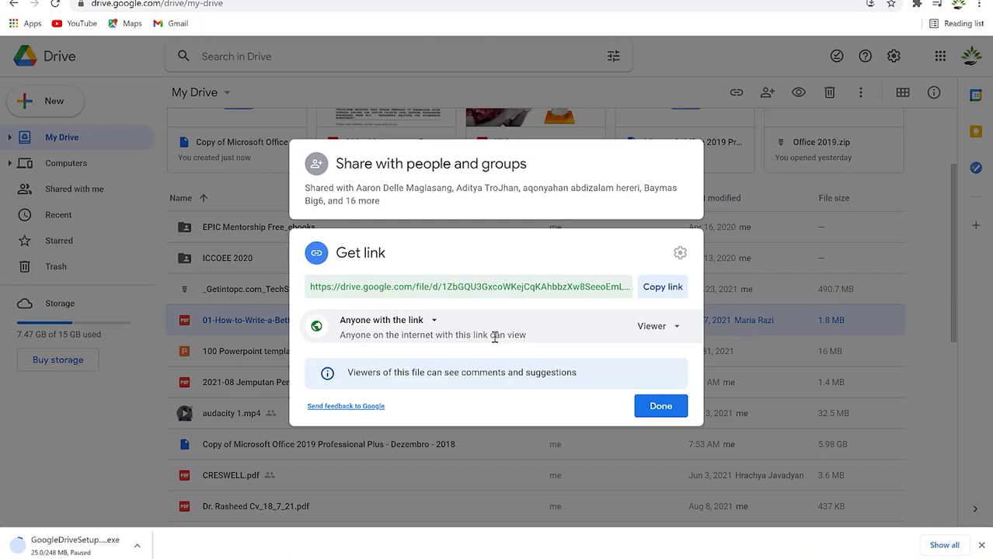
click(677, 328)
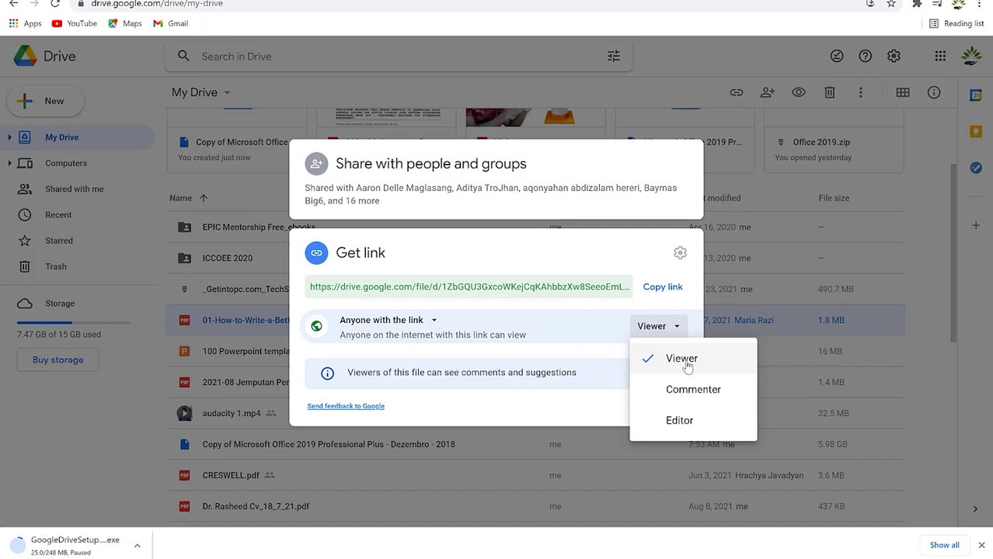
click(684, 424)
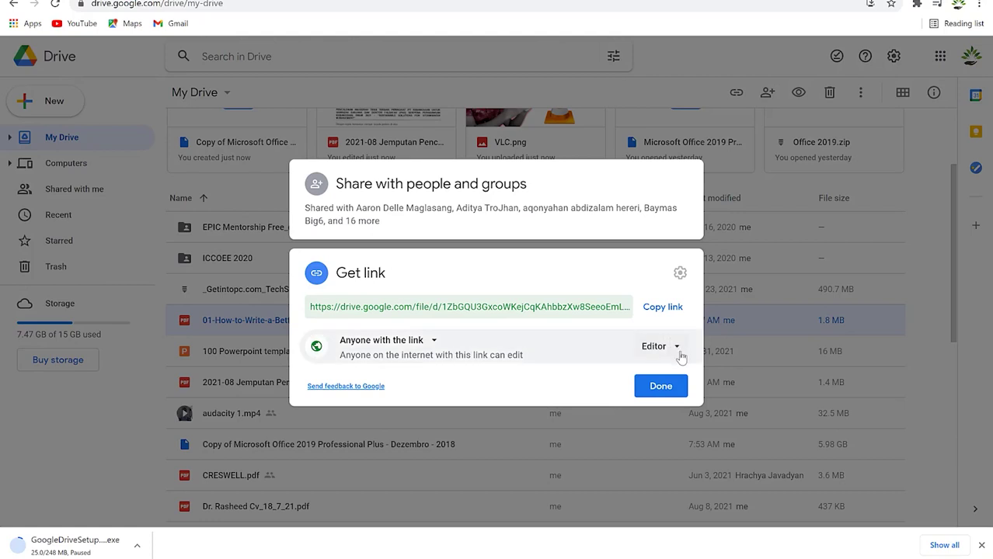
click(666, 311)
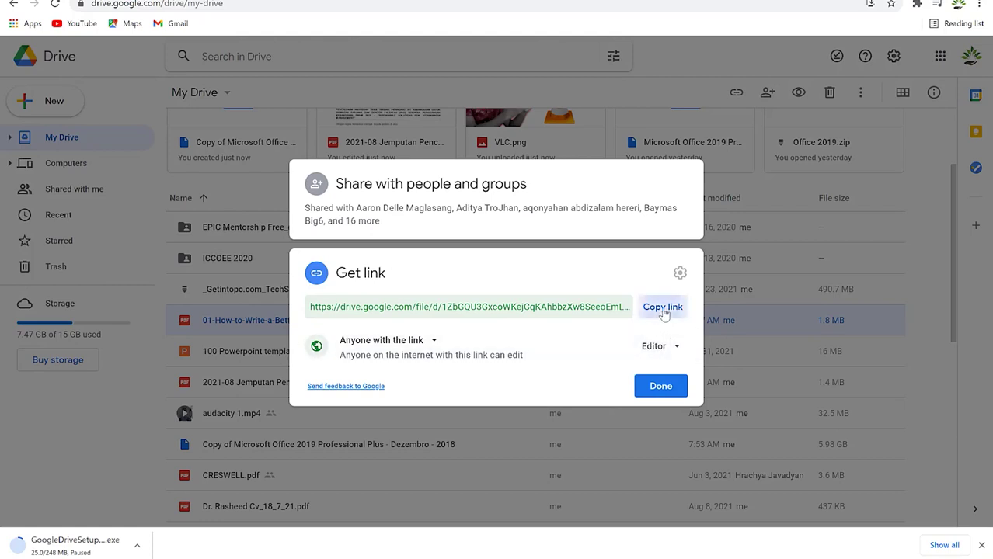
click(659, 388)
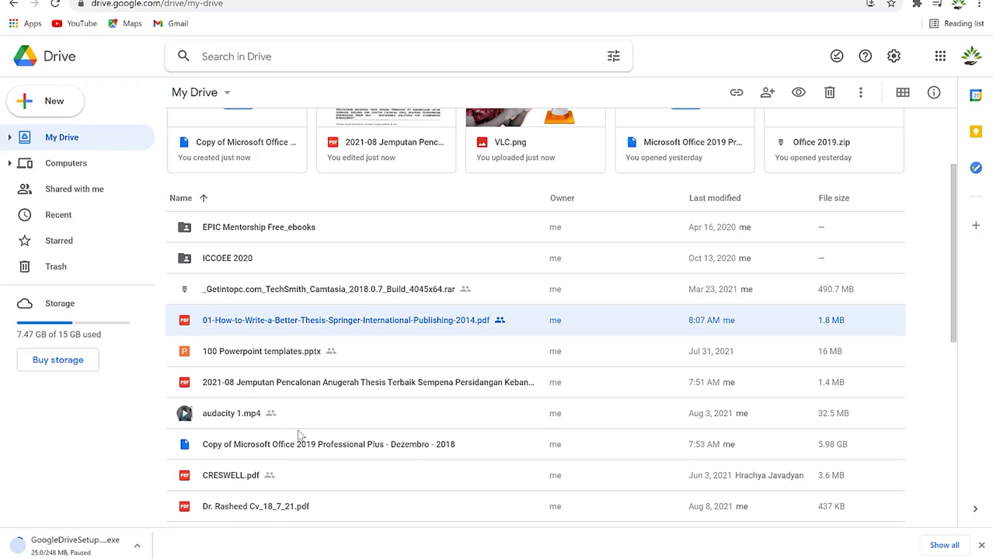
Step: Change the EPIC Mentorship Free_ebooks folder's color to light red and expand the My Drive folder tree
scroll(299, 435, down, 3)
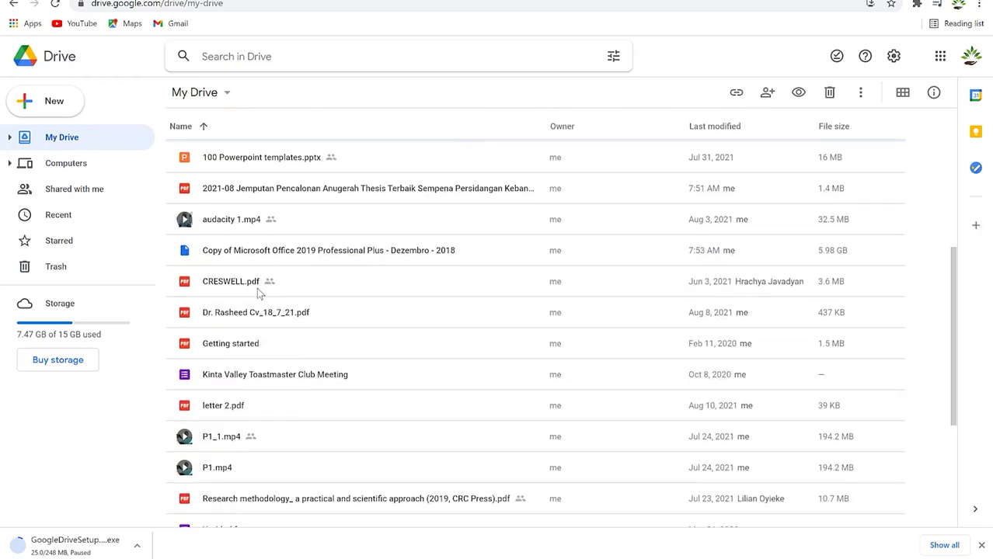
scroll(347, 371, up, 3)
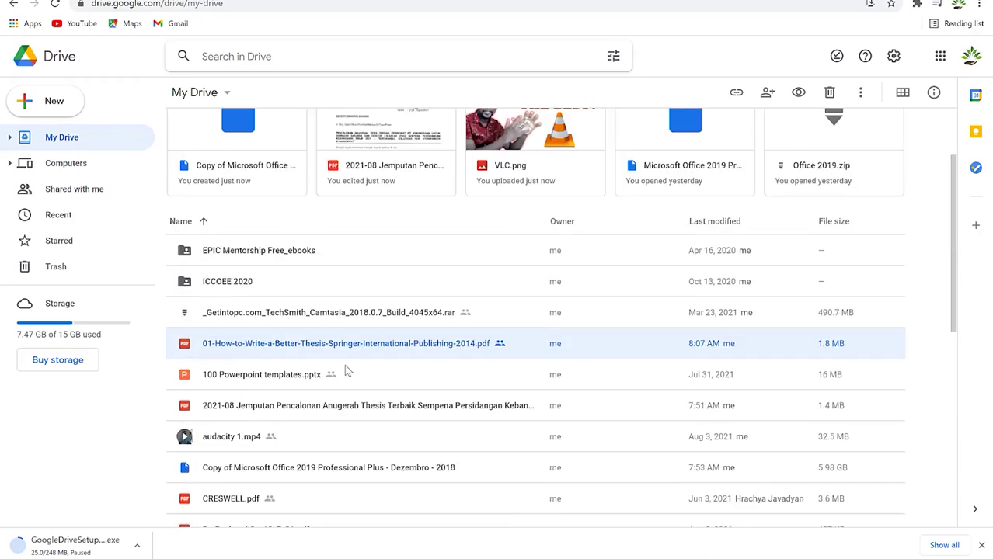
scroll(342, 365, down, 3)
scroll(333, 354, up, 4)
click(257, 357)
right_click(257, 357)
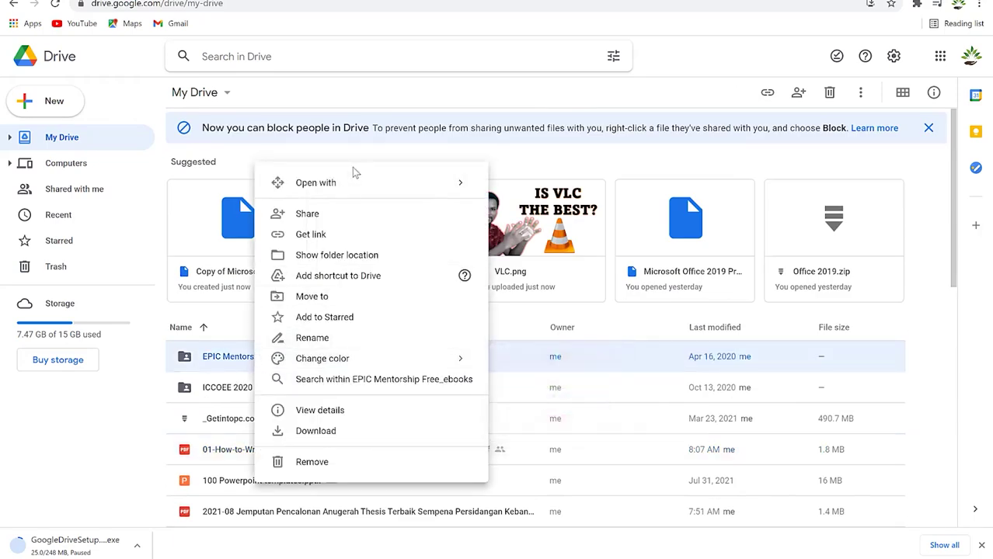
mouse_move(453, 358)
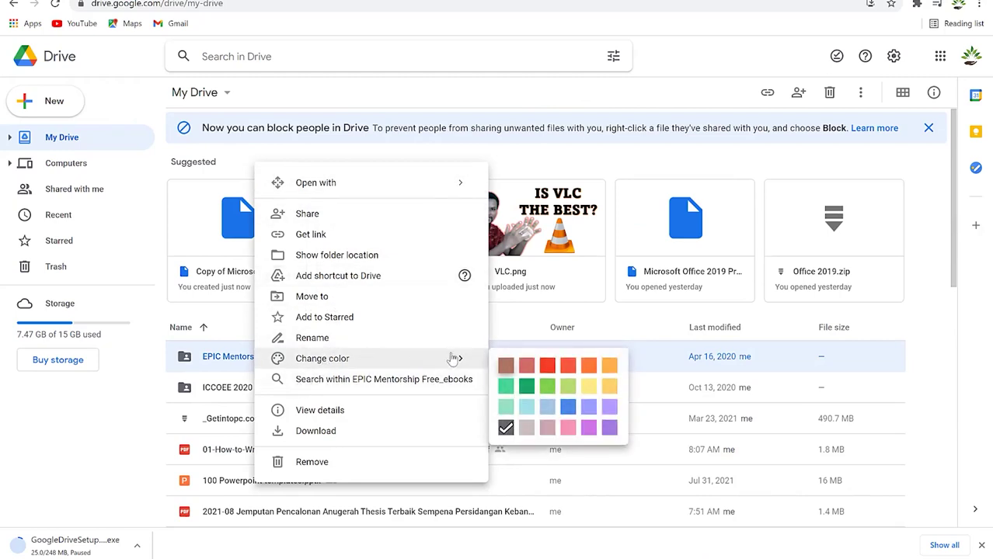
click(526, 365)
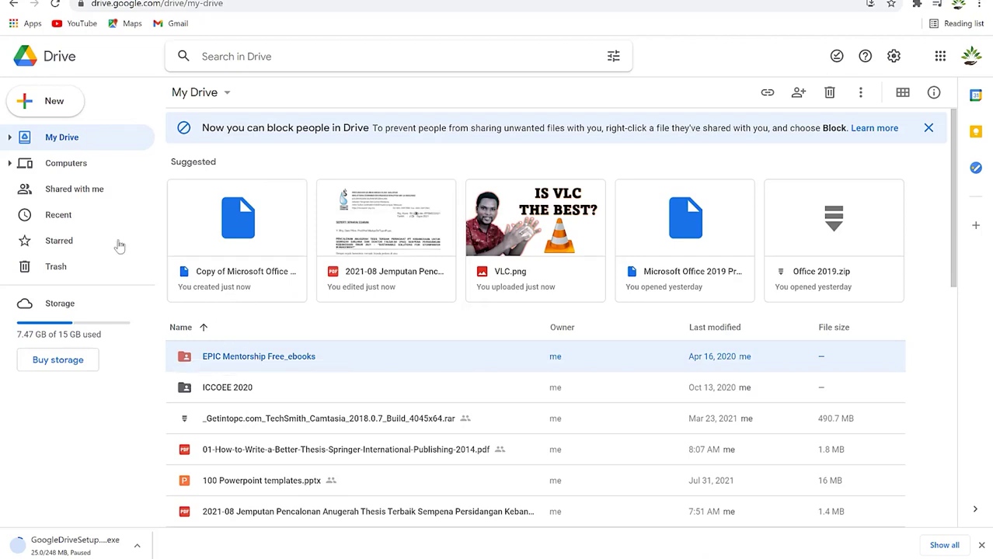
click(9, 138)
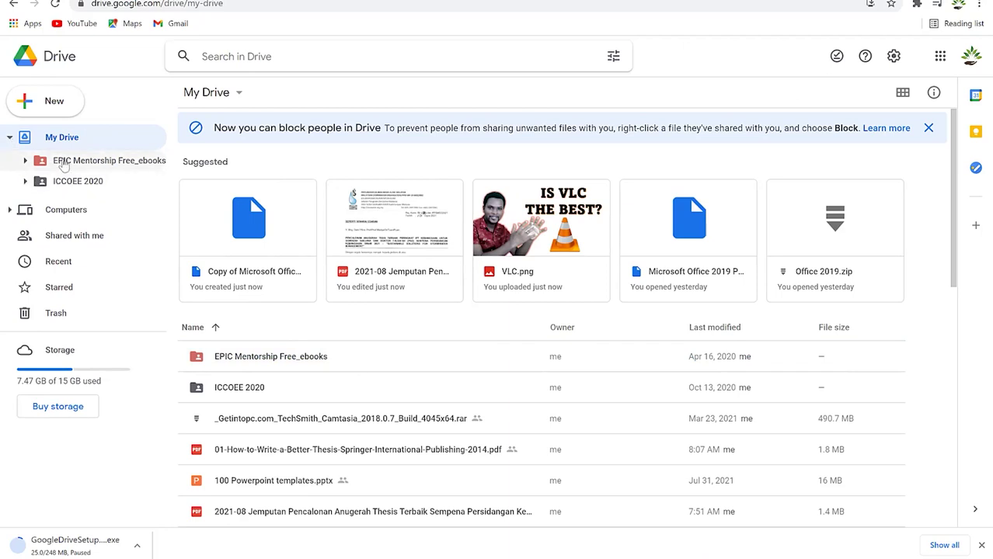
right_click(281, 391)
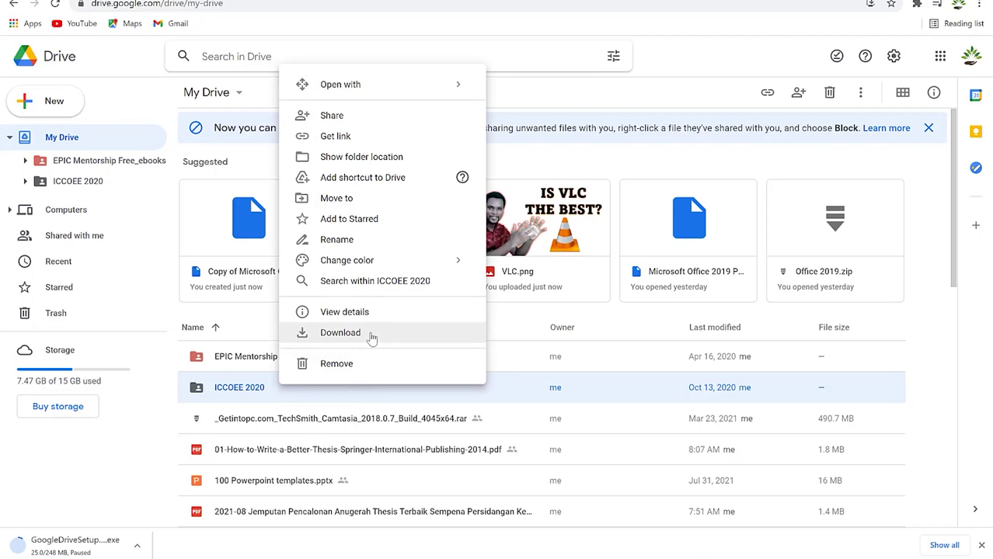
click(389, 204)
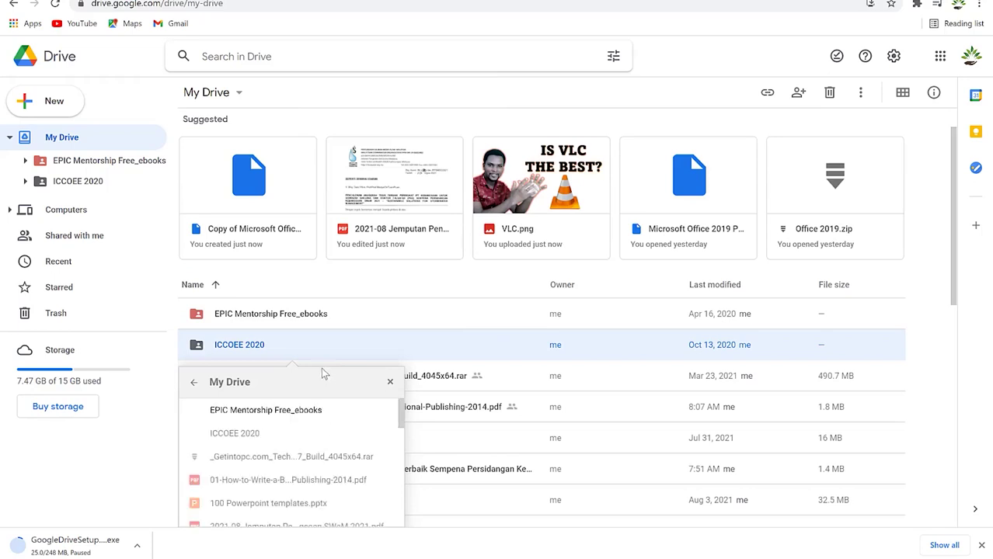
scroll(345, 375, down, 3)
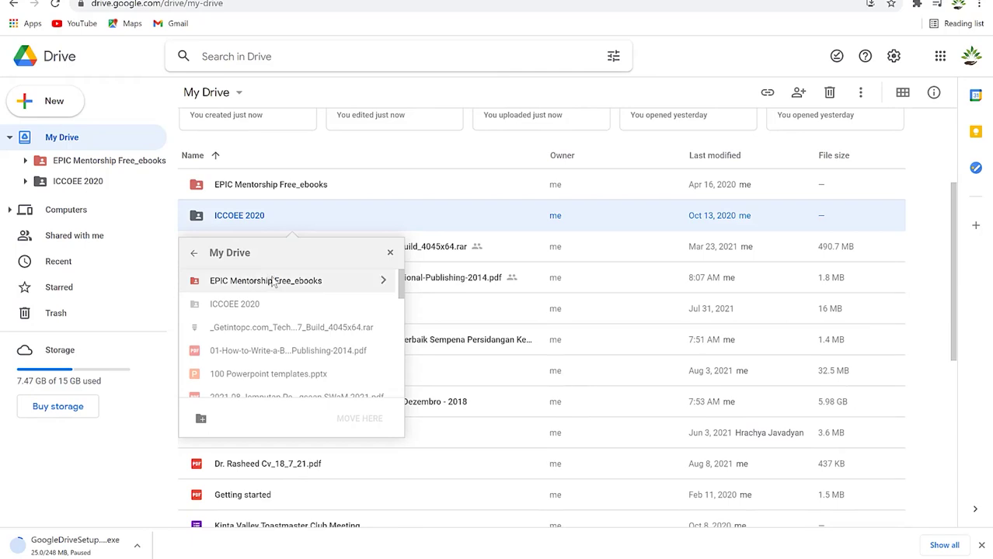
click(273, 283)
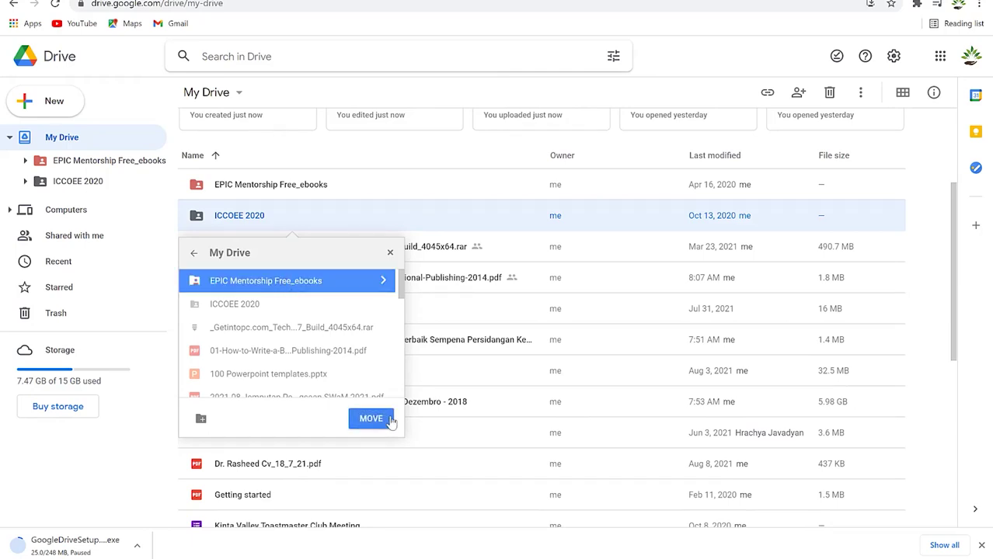
click(390, 252)
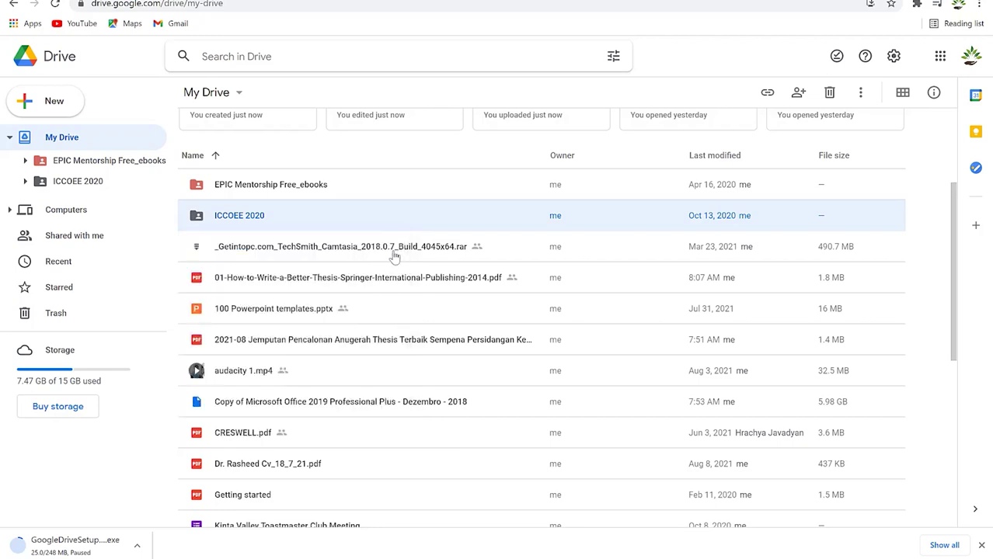
Step: Sort the My Drive items by name in descending order and look through the files
right_click(294, 226)
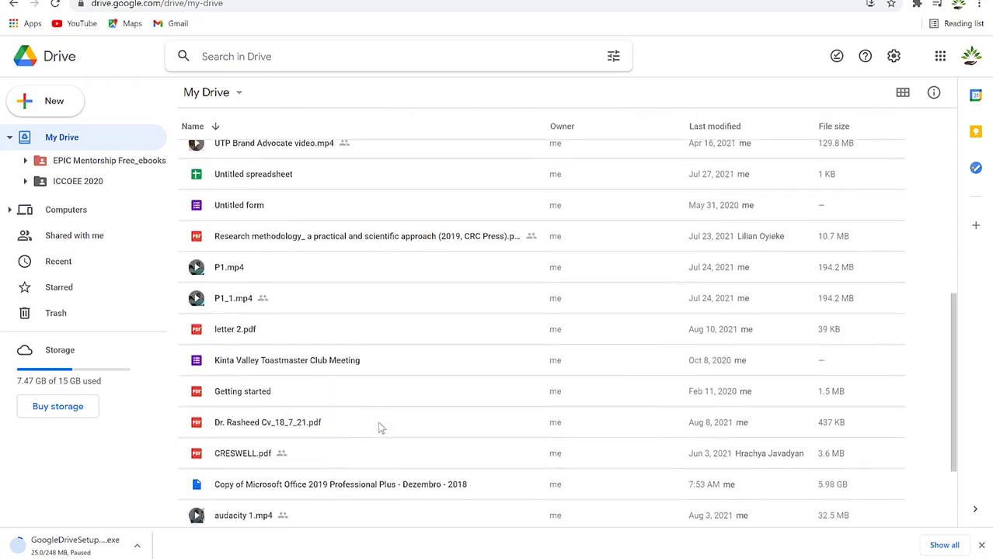
scroll(369, 419, up, 5)
scroll(369, 421, down, 5)
scroll(371, 422, down, 3)
scroll(366, 414, up, 5)
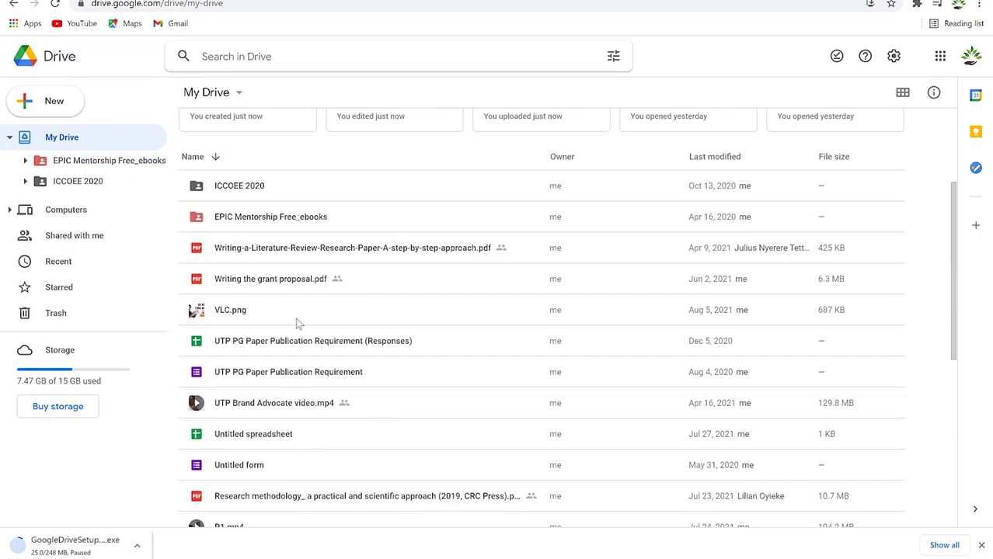
Step: Select the consecutive files from UTP PG Paper Publication Requirement (Responses) through P1.mp4 in My Drive
click(289, 350)
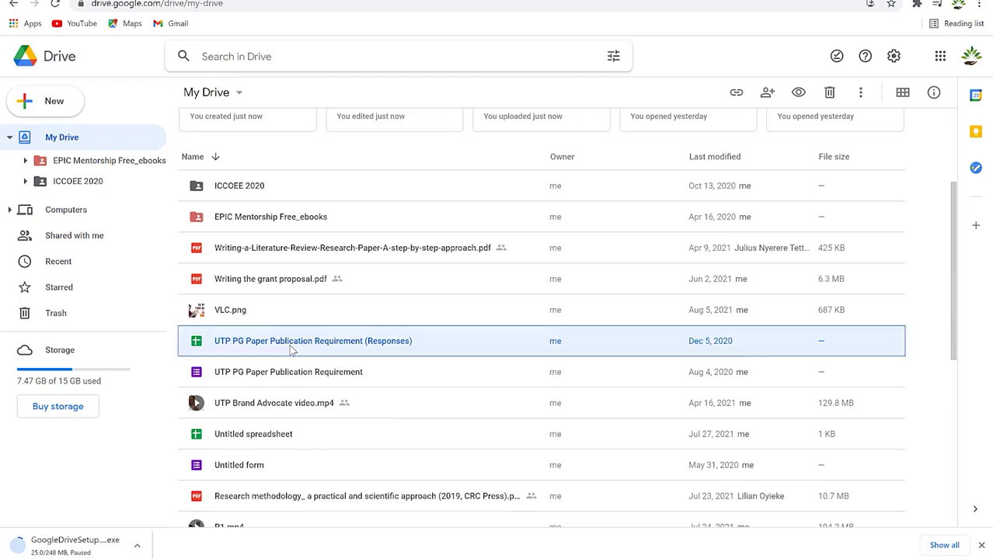
key(shift+Down)
key(shift+Down)
key(shift+Down)
key(shift+Down)
key(shift+Down)
key(shift+Down)
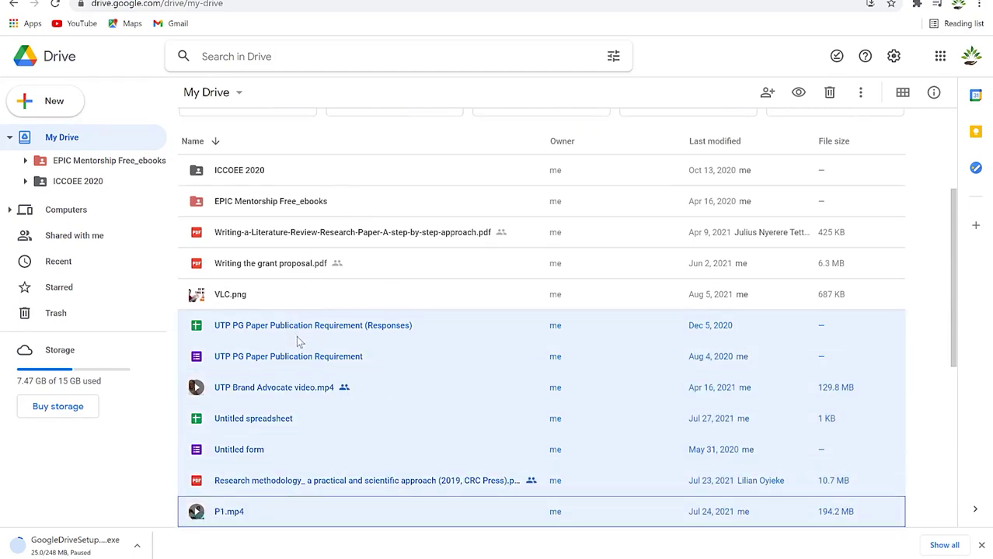
drag(293, 346, 310, 433)
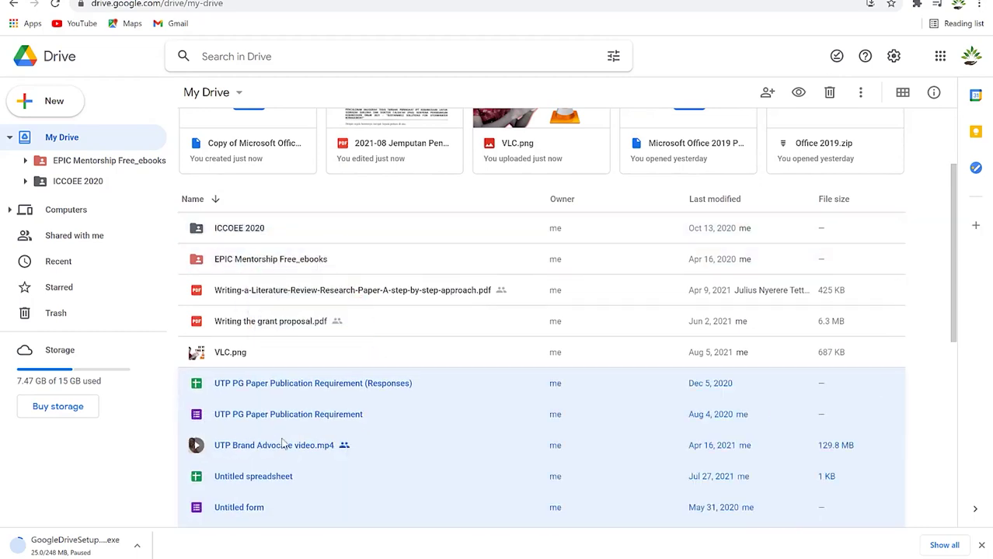
scroll(319, 419, down, 2)
scroll(318, 419, up, 2)
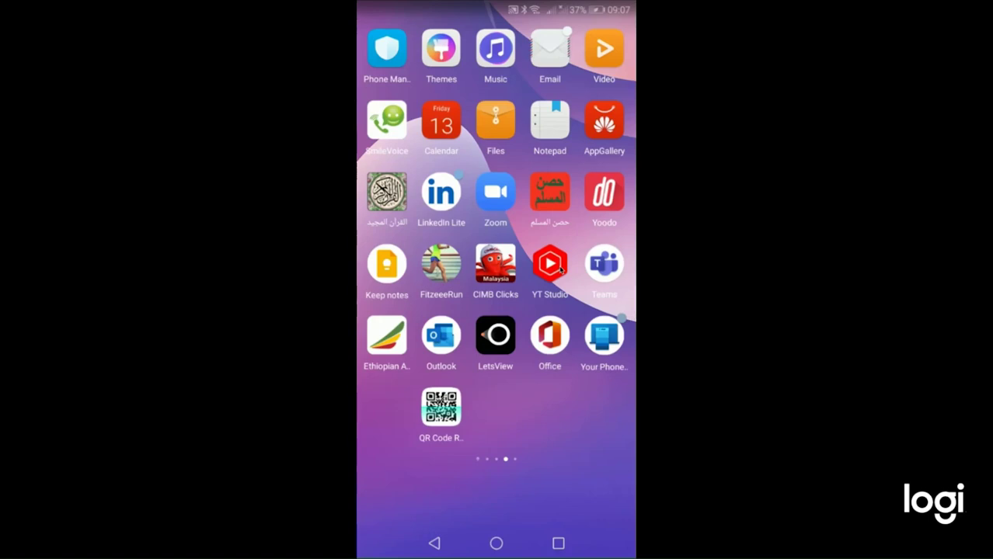
Step: On the phone, search the app store for "googdrive" and open the Google Drive app
scroll(561, 269, down, 1)
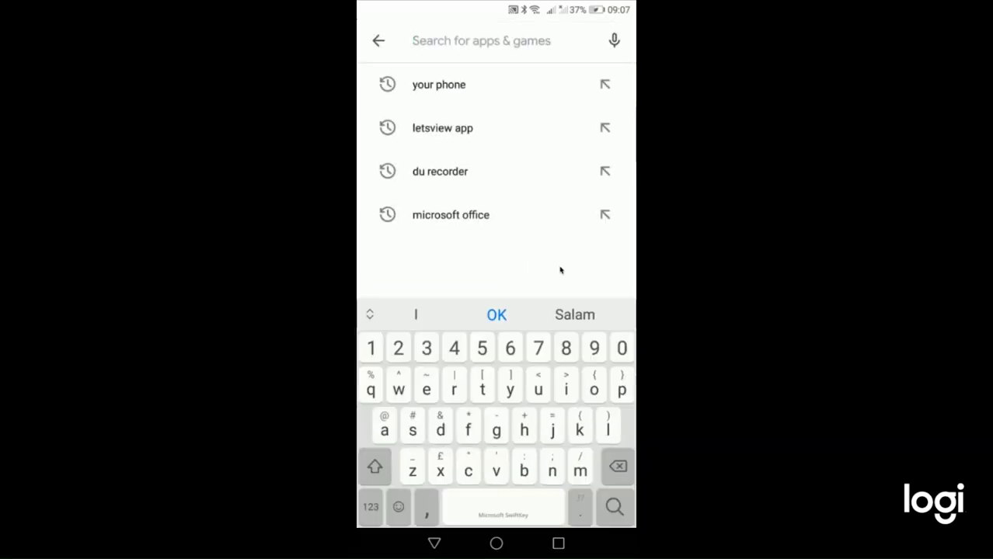
text(googdrive)
key(Return)
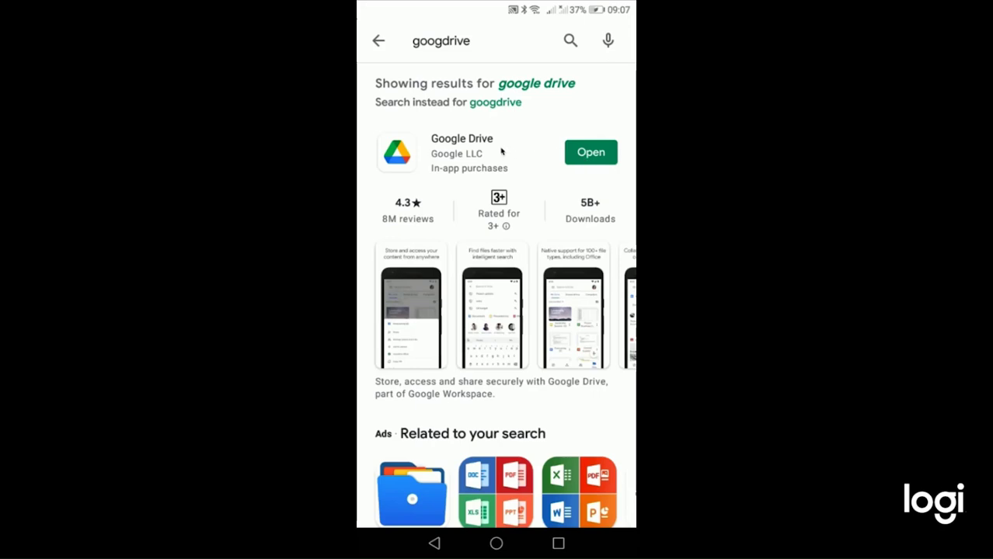
click(587, 153)
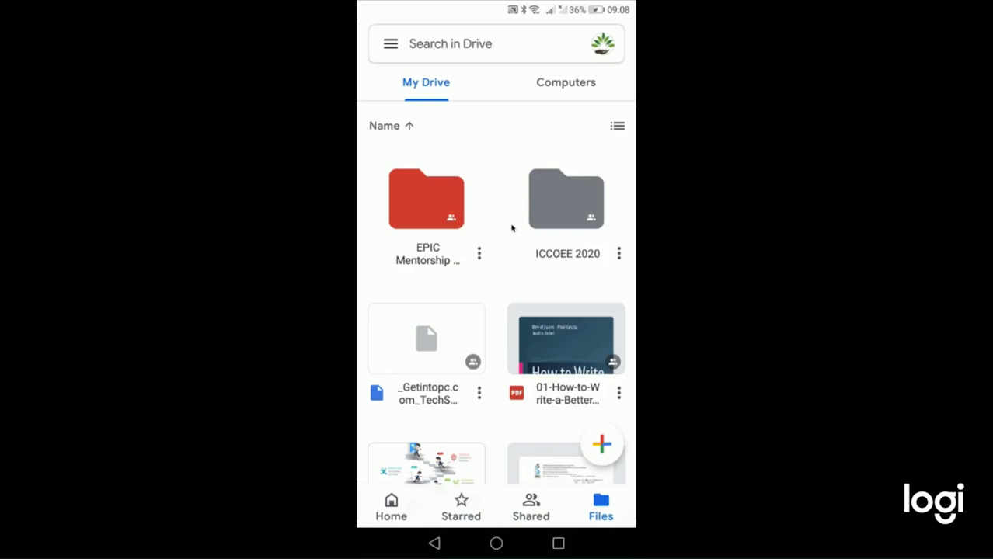
Step: Look through the My Drive files in grid layout and view the mobile app's navigation and storage options
scroll(512, 227, down, 10)
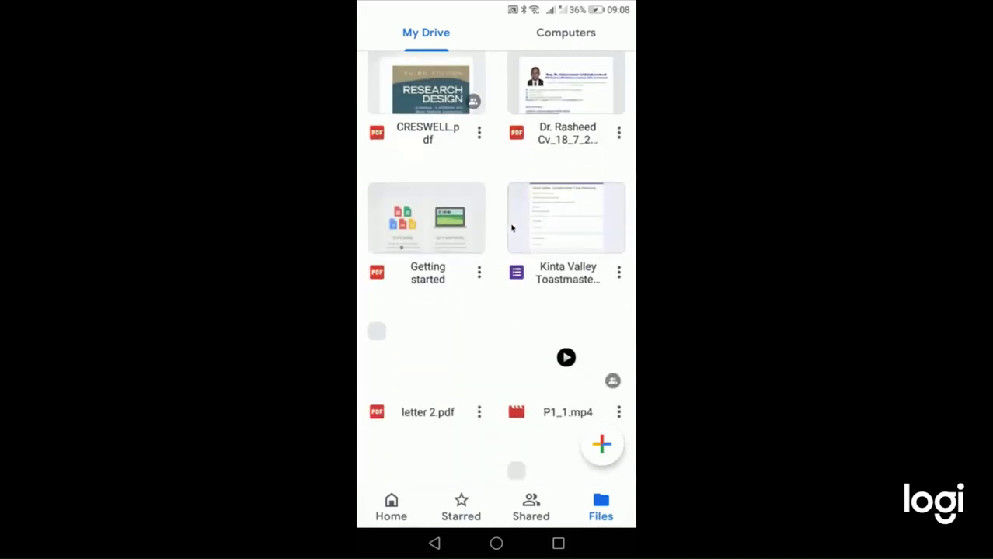
scroll(512, 227, down, 3)
scroll(513, 227, up, 8)
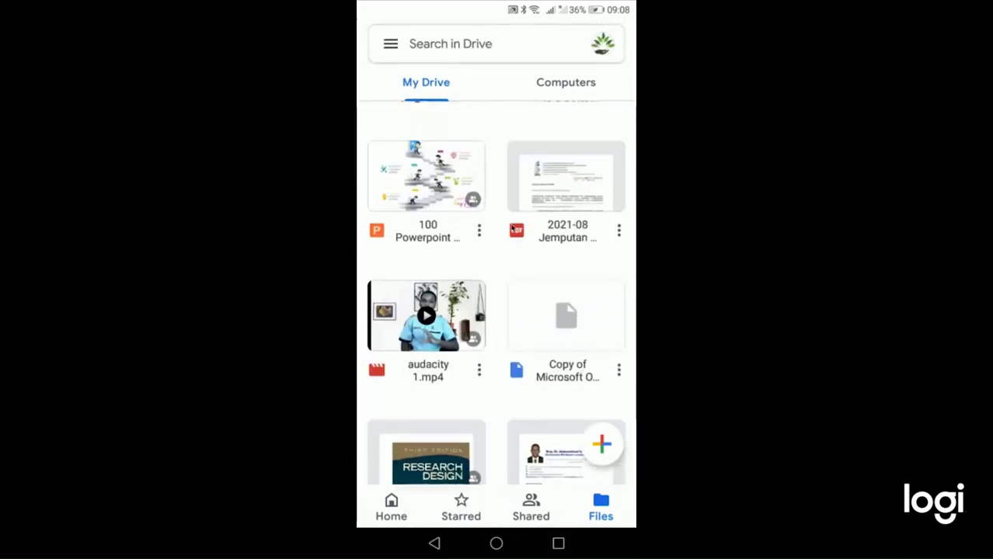
scroll(512, 228, up, 6)
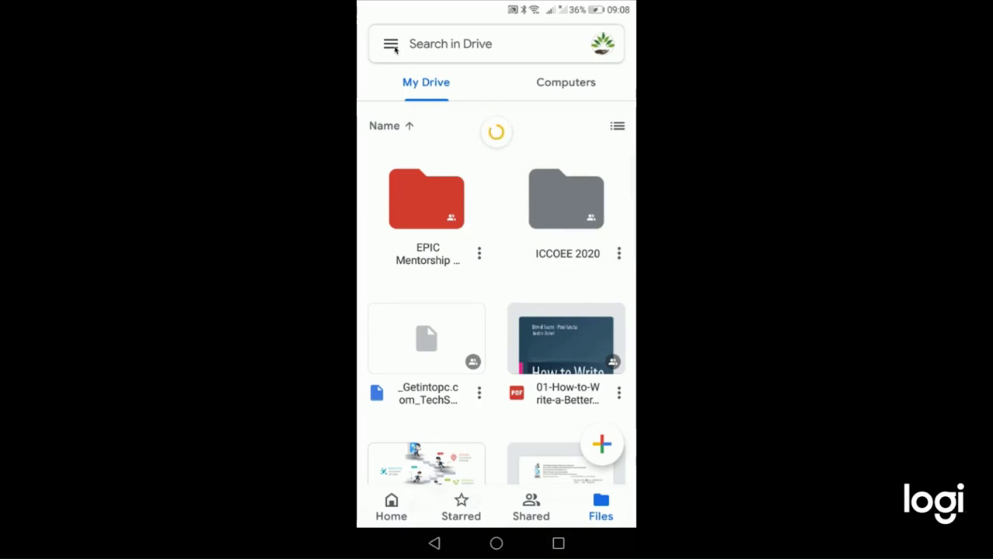
click(393, 49)
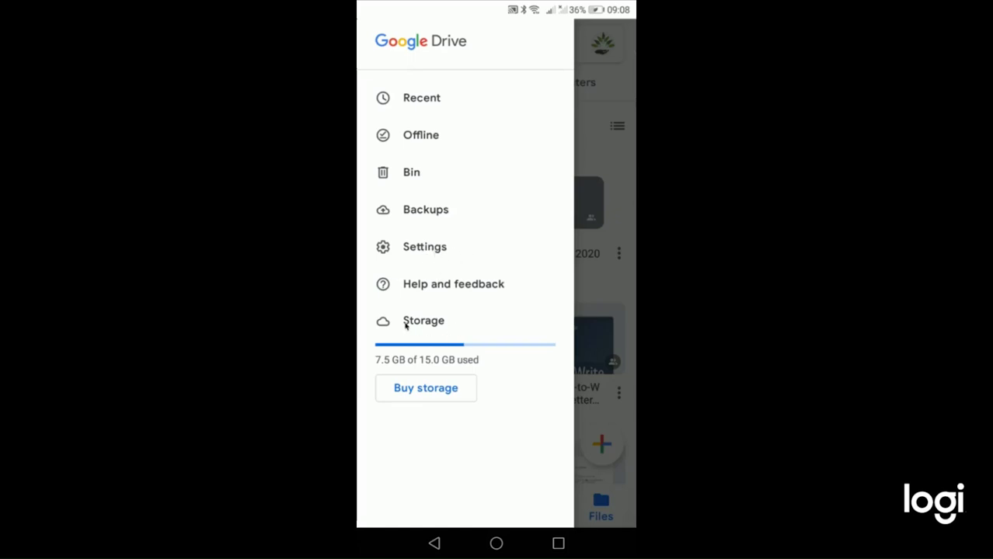
click(537, 208)
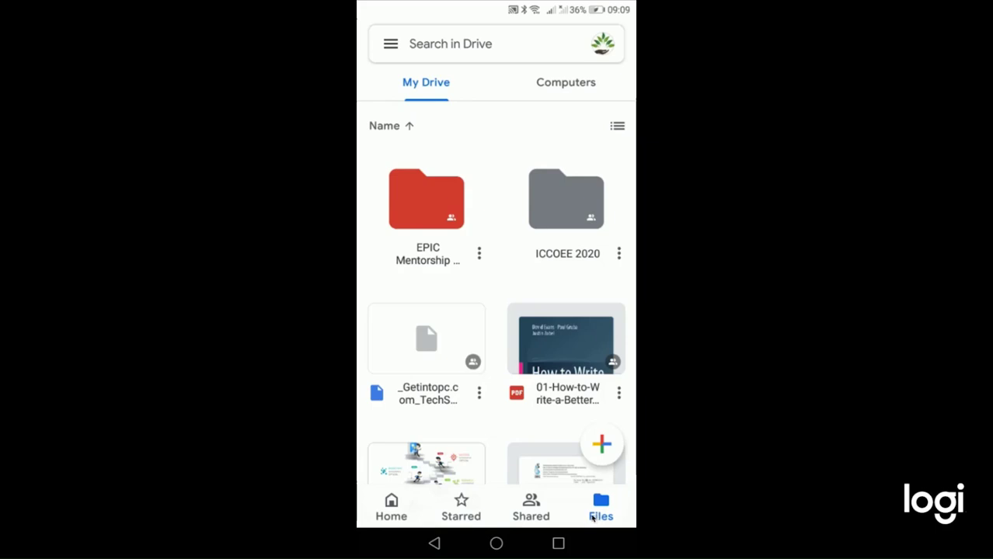
Step: Switch My Drive between list and grid layouts, leave it in list layout, and look through the files
click(617, 126)
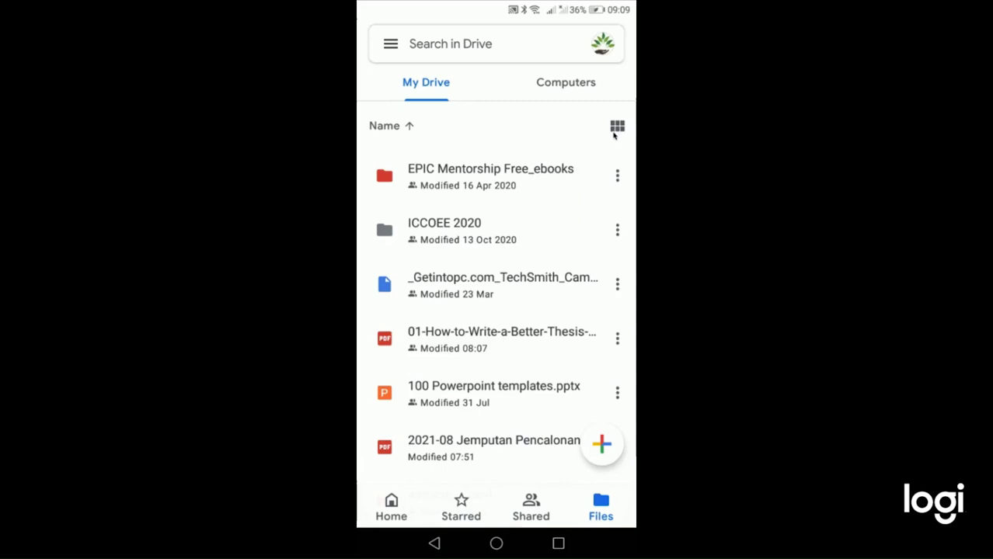
click(615, 129)
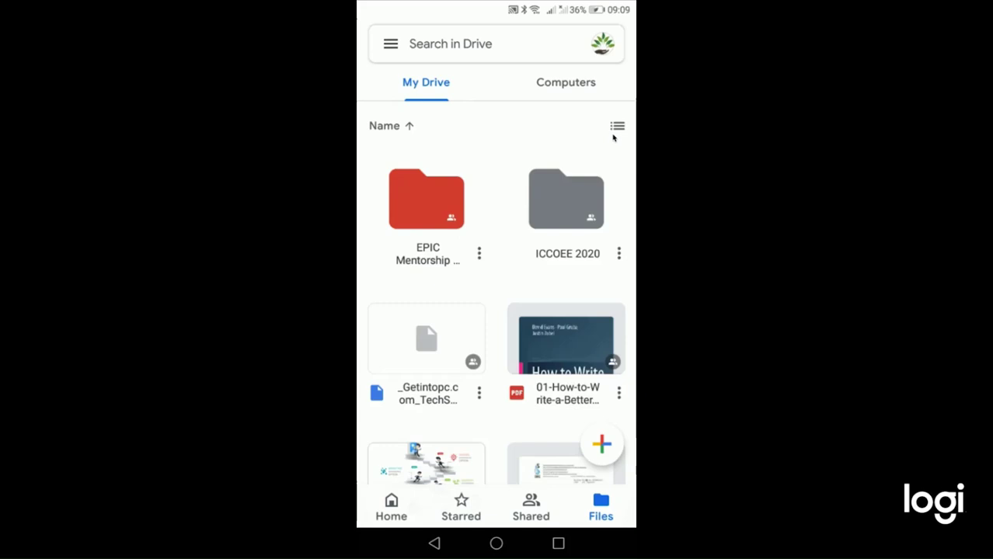
click(613, 135)
scroll(613, 138, down, 5)
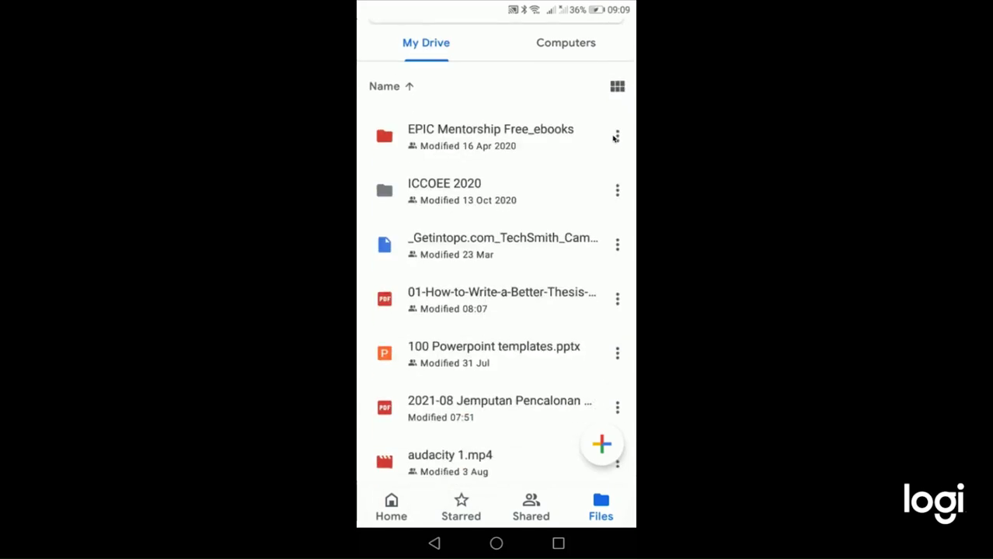
Step: Look through the My Drive files on the phone and view the options of the ICCOEE 2020 folder
scroll(612, 138, down, 5)
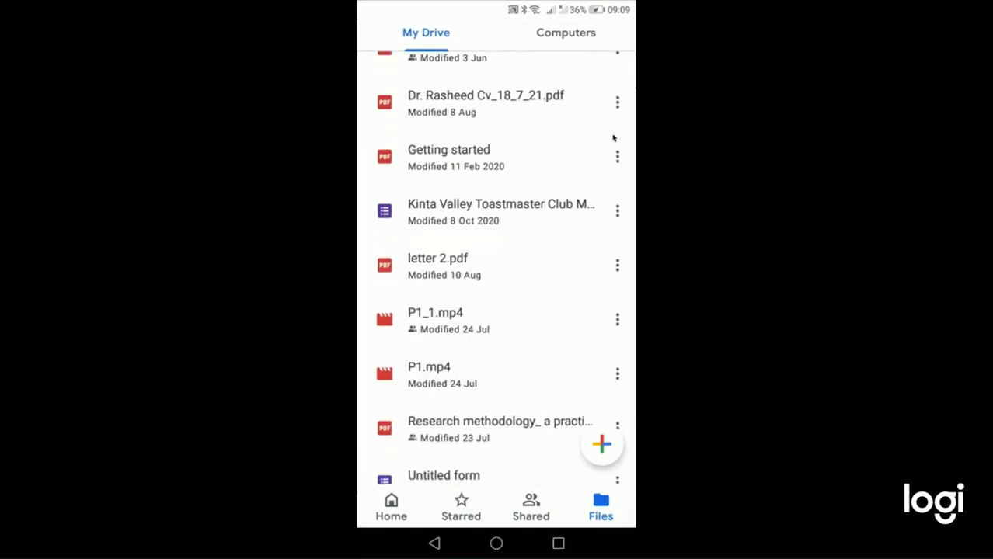
scroll(613, 138, up, 10)
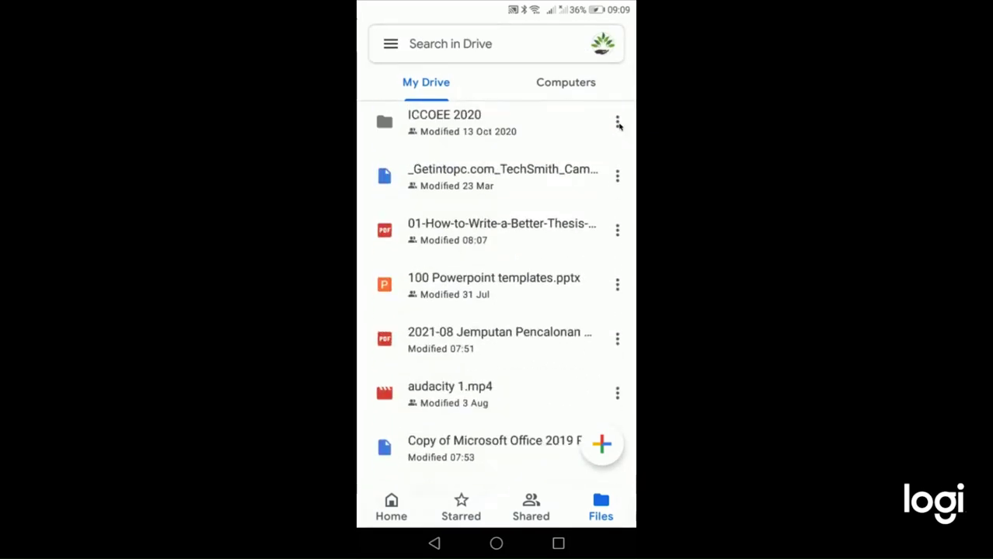
click(617, 125)
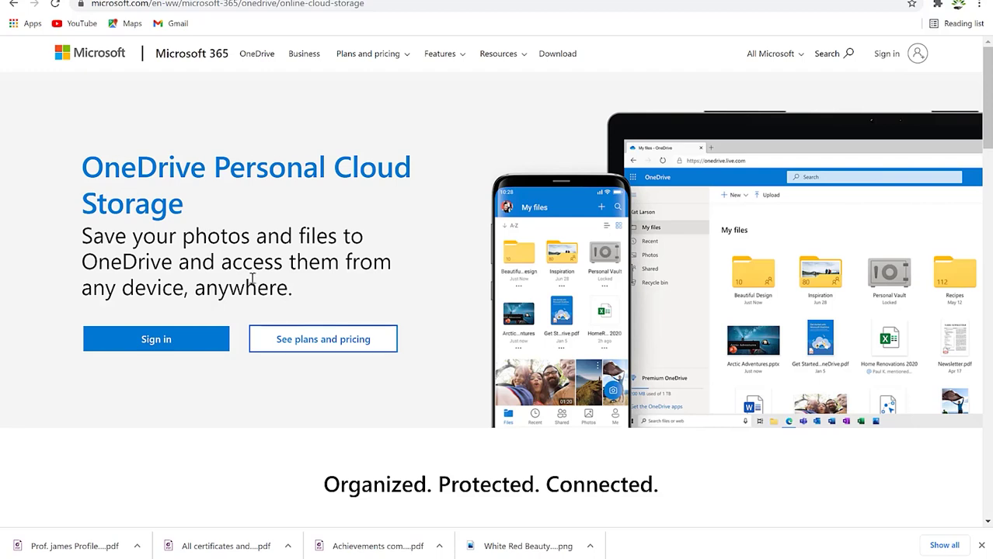
Step: Go to the OneDrive download page, and open the OneDrive folder on the computer by searching for "one"
click(555, 58)
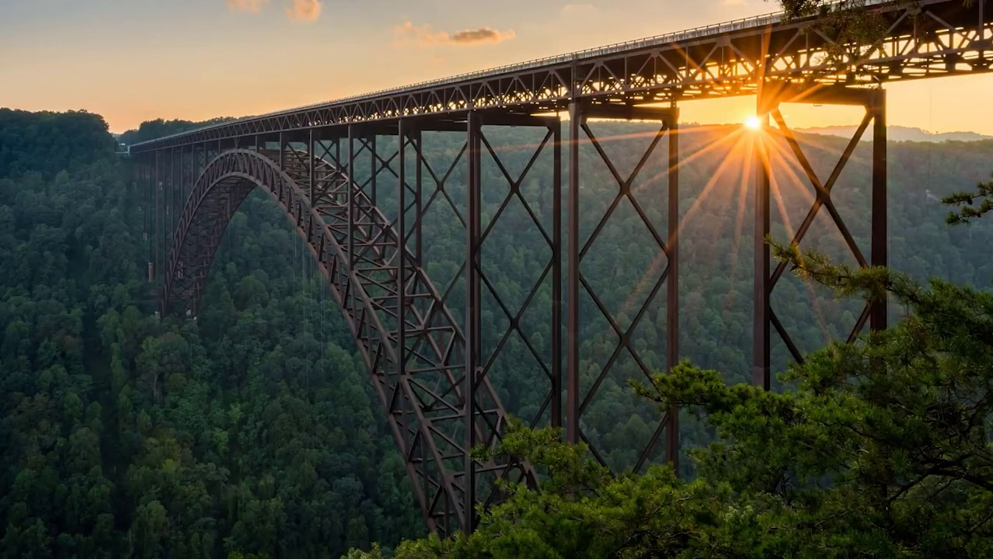
key(super+s)
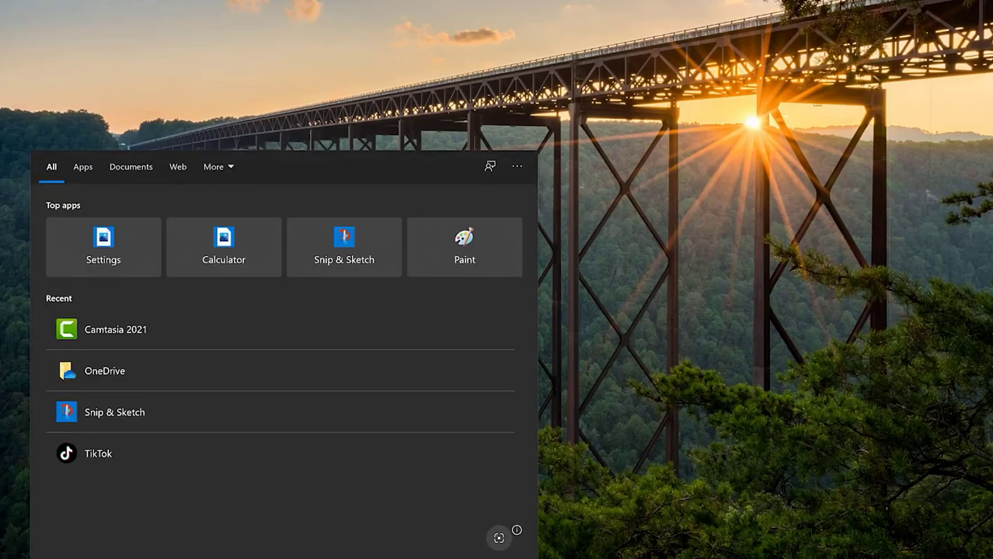
text(one)
click(143, 237)
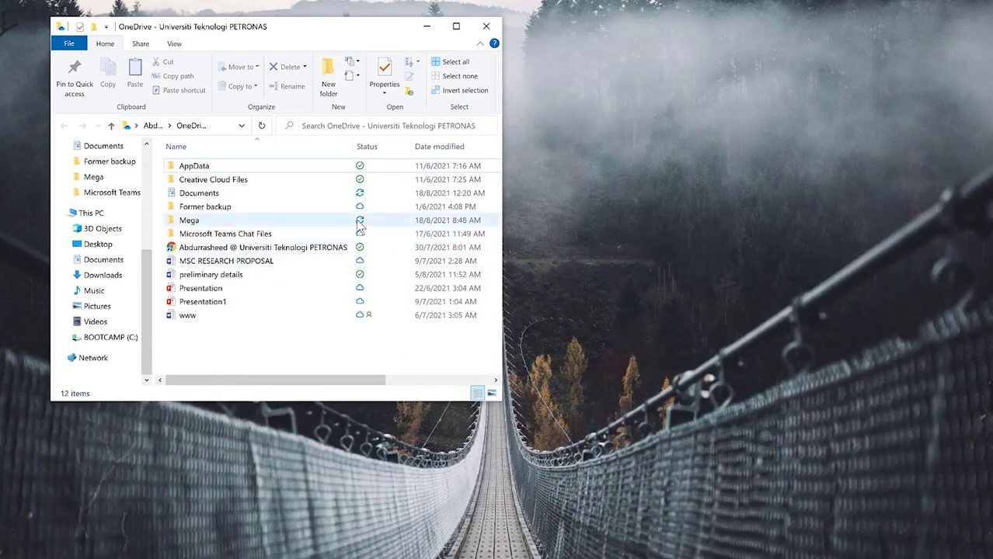
Step: Sort the OneDrive folder by Status in descending order and examine the sync status icons
click(367, 148)
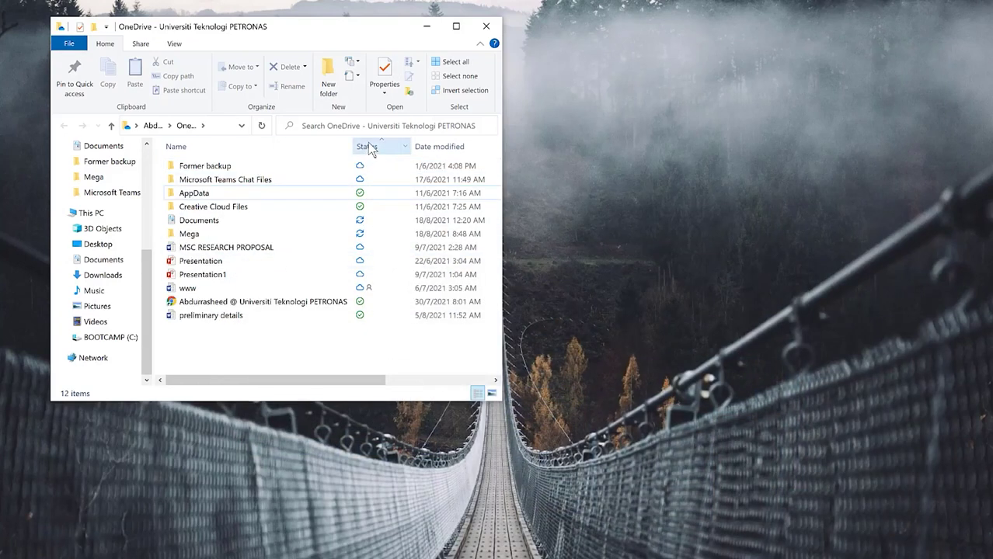
click(369, 148)
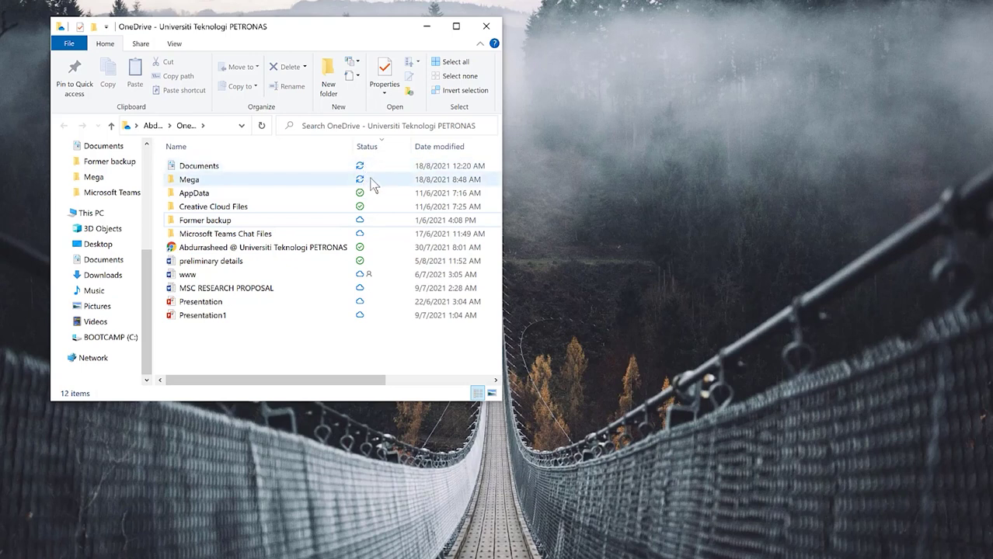
mouse_move(371, 181)
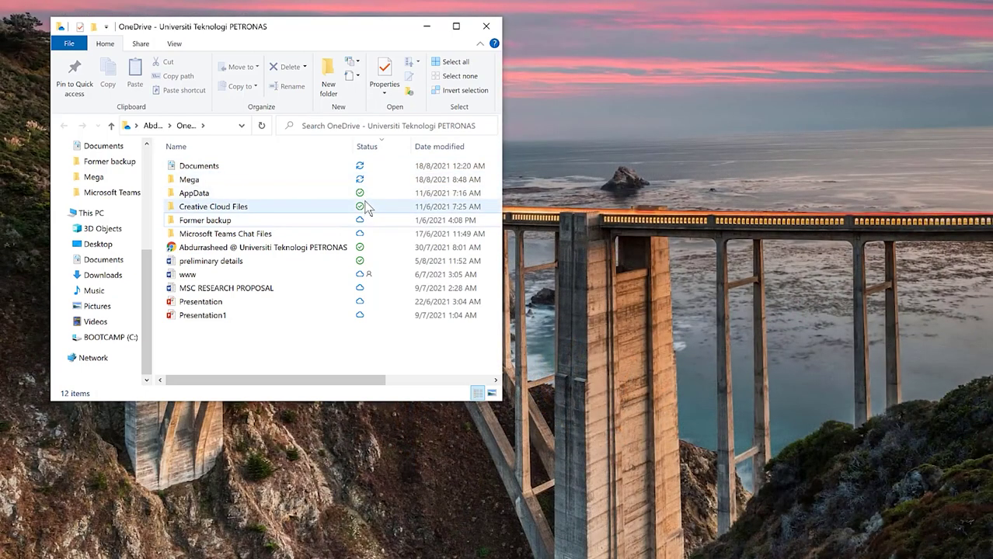
mouse_move(367, 207)
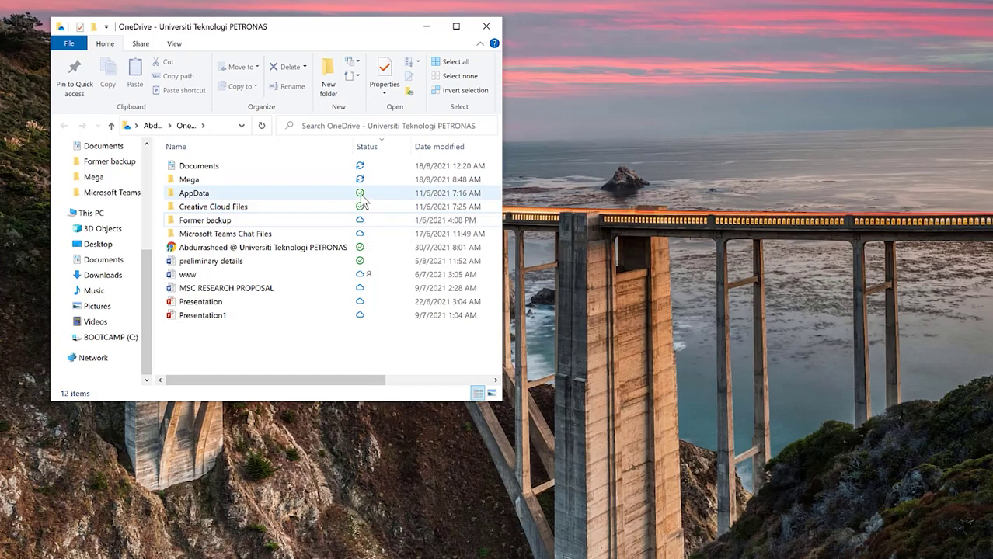
mouse_move(370, 225)
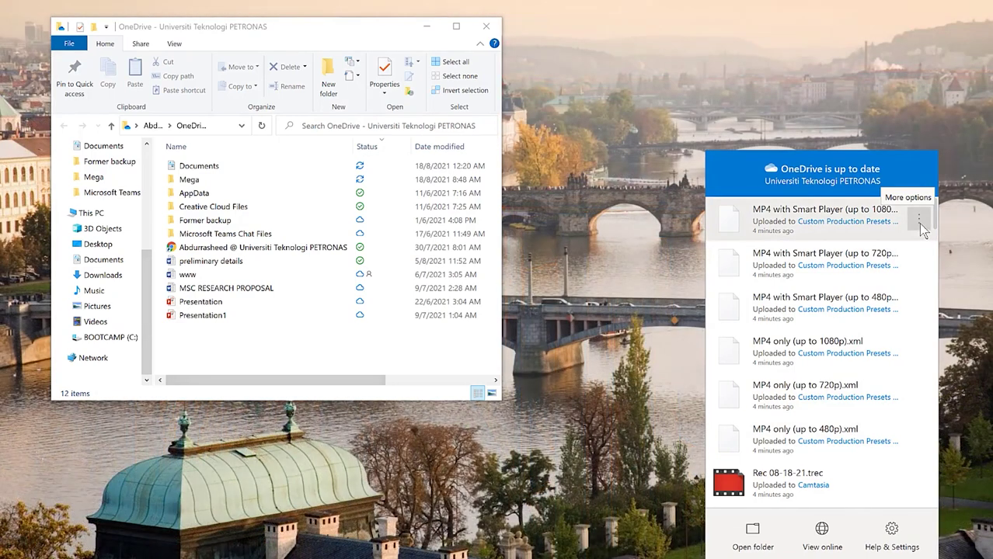
Step: Share "MP4 with Smart Player (up to 1080p).xml" from the OneDrive activity list with Can view permission, copy its link, and reopen its options
click(918, 223)
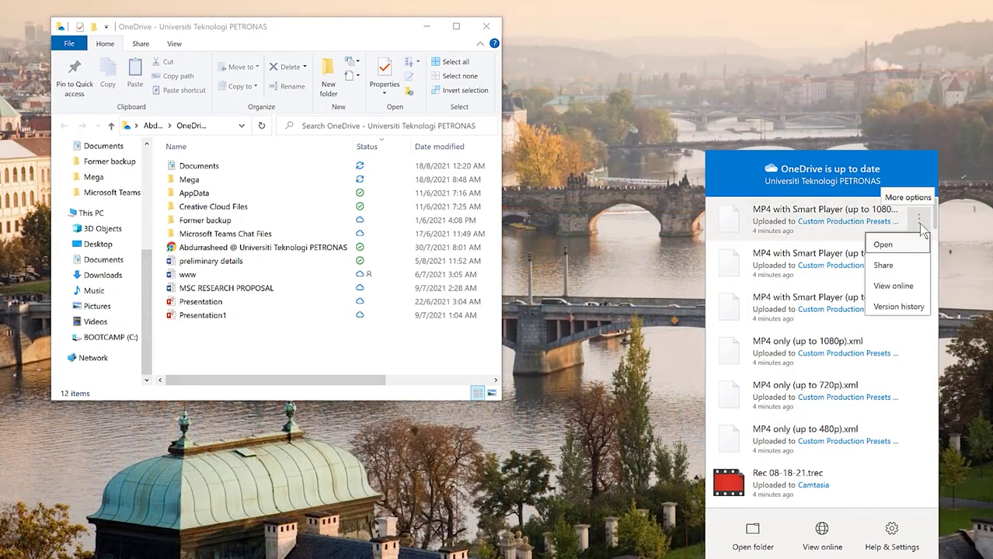
click(897, 265)
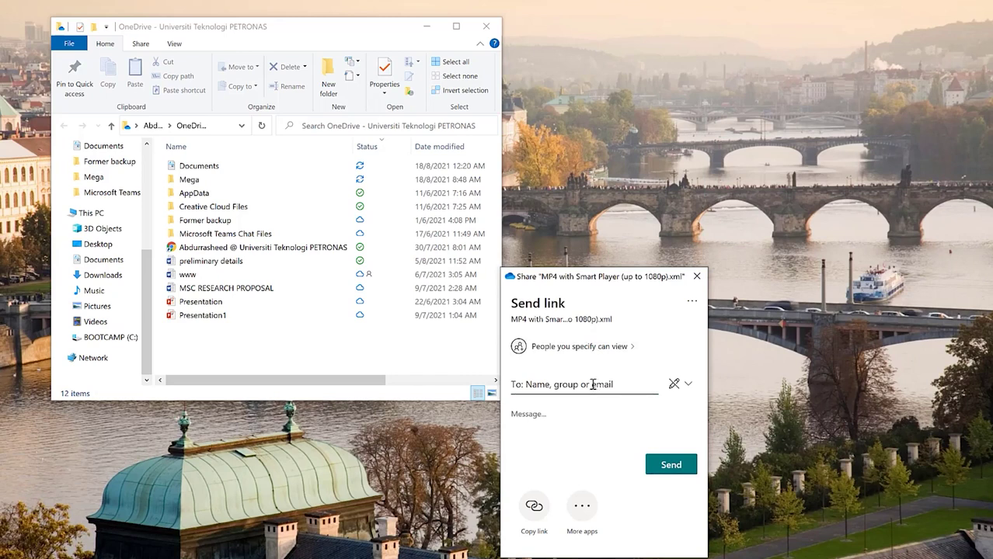
click(592, 385)
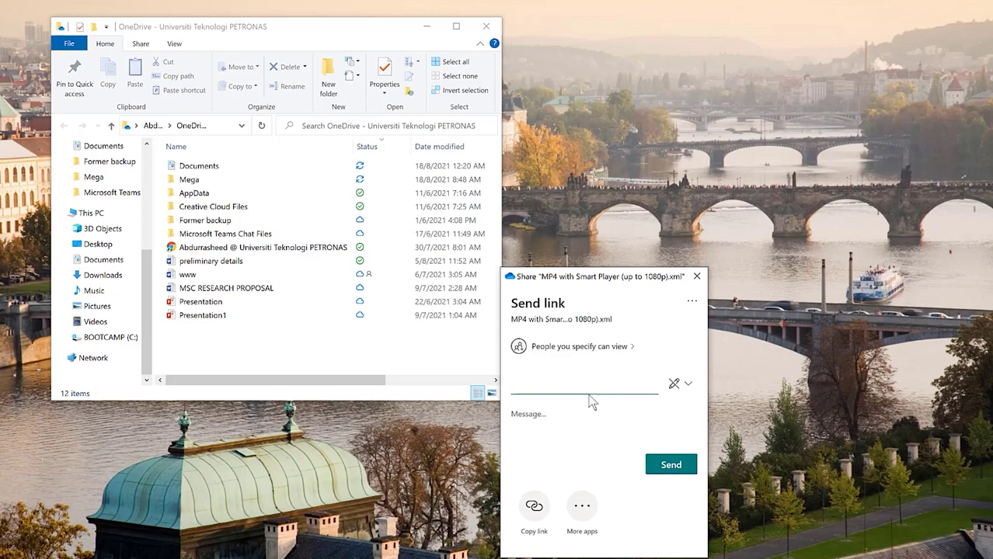
click(685, 387)
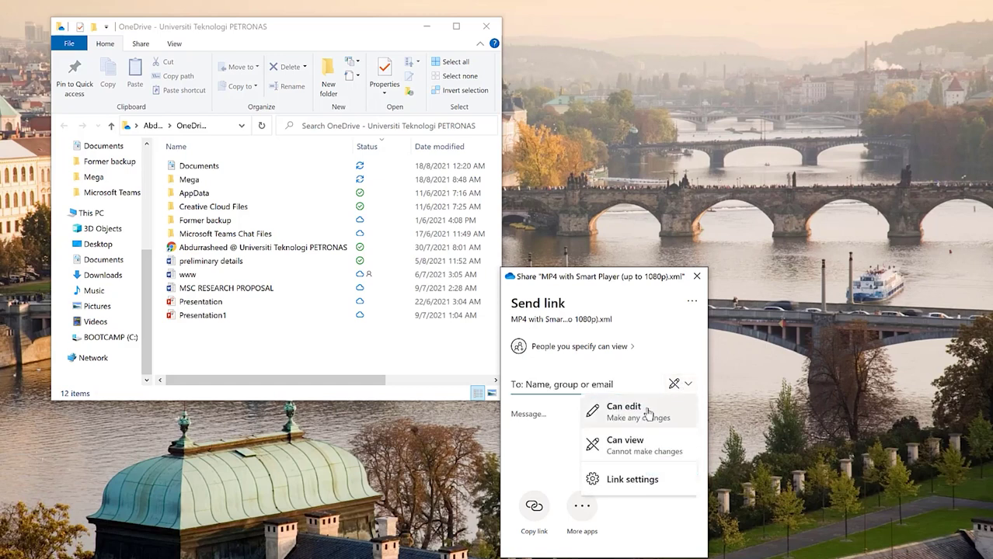
click(615, 441)
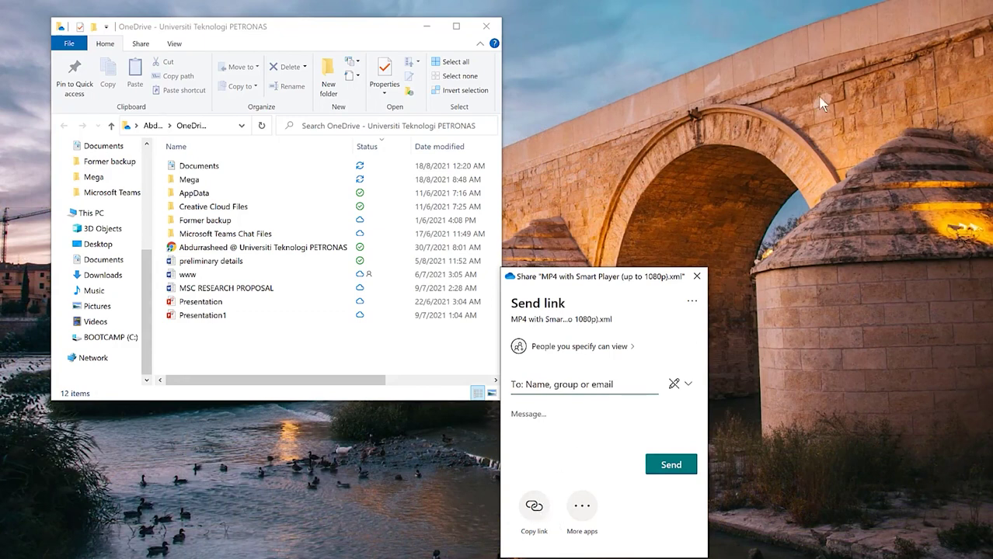
click(533, 505)
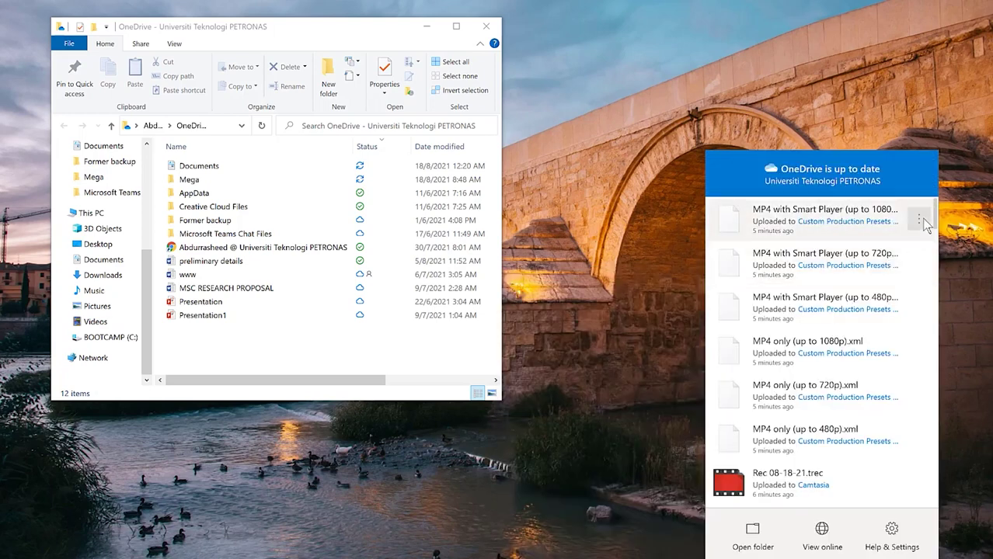
click(923, 219)
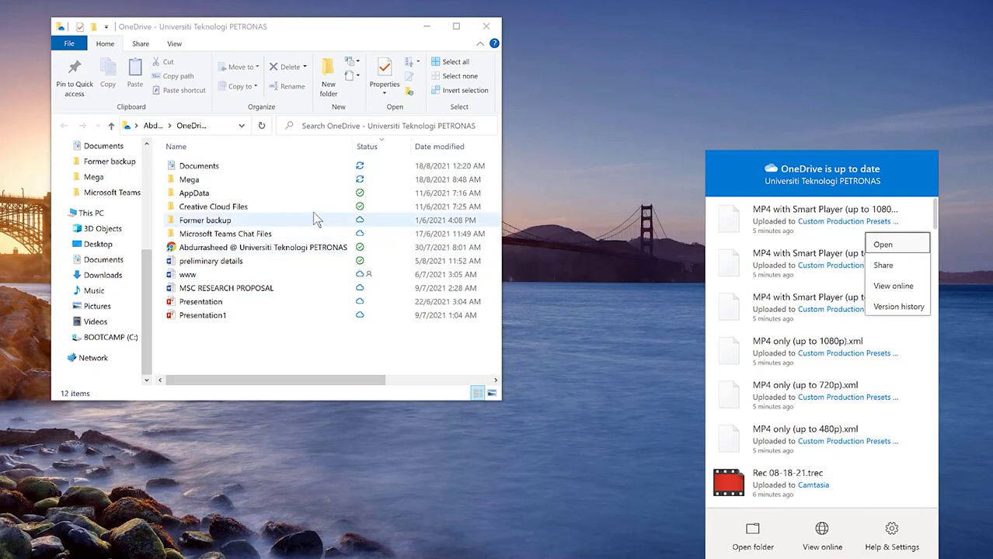
Step: Maximize the OneDrive folder window and open the share dialog for the Creative Cloud Files folder
click(456, 27)
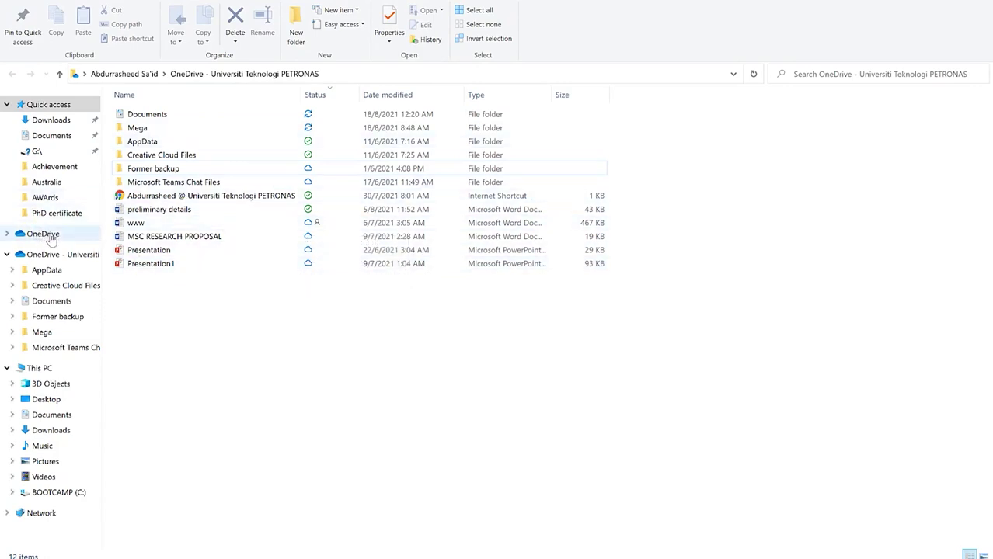
right_click(203, 155)
right_click(193, 155)
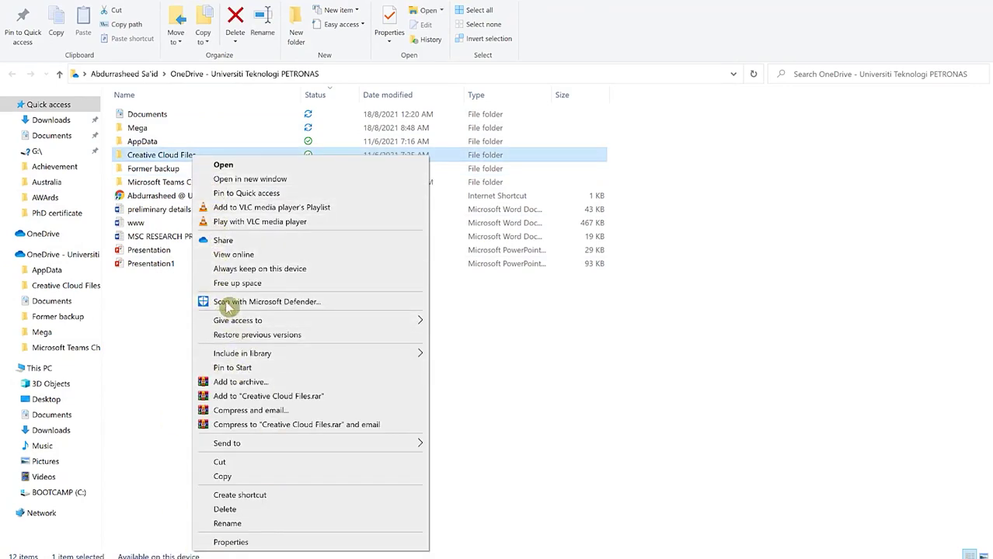
click(240, 240)
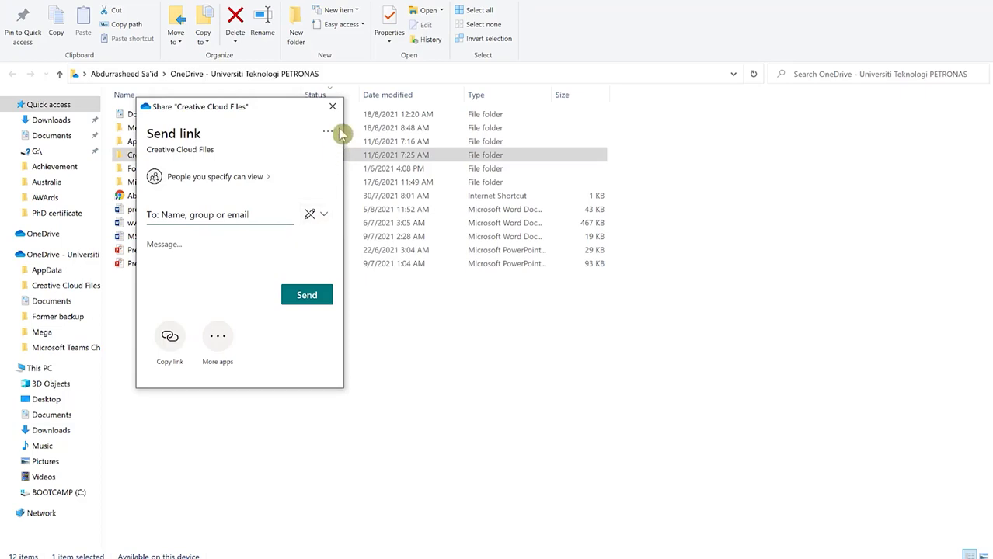
Step: Examine the OneDrive options available for the Creative Cloud Files folder and the OneDrive activity list
click(195, 154)
right_click(195, 154)
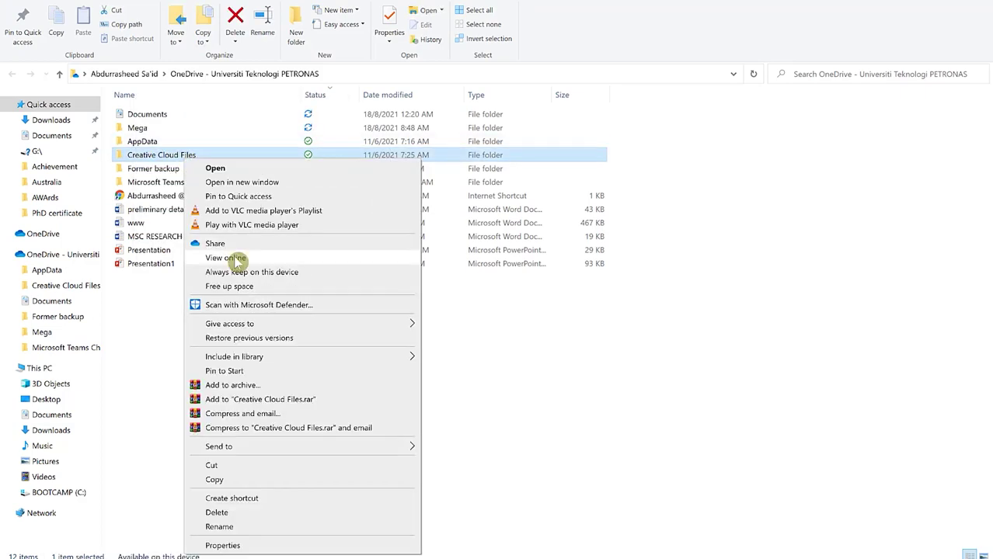
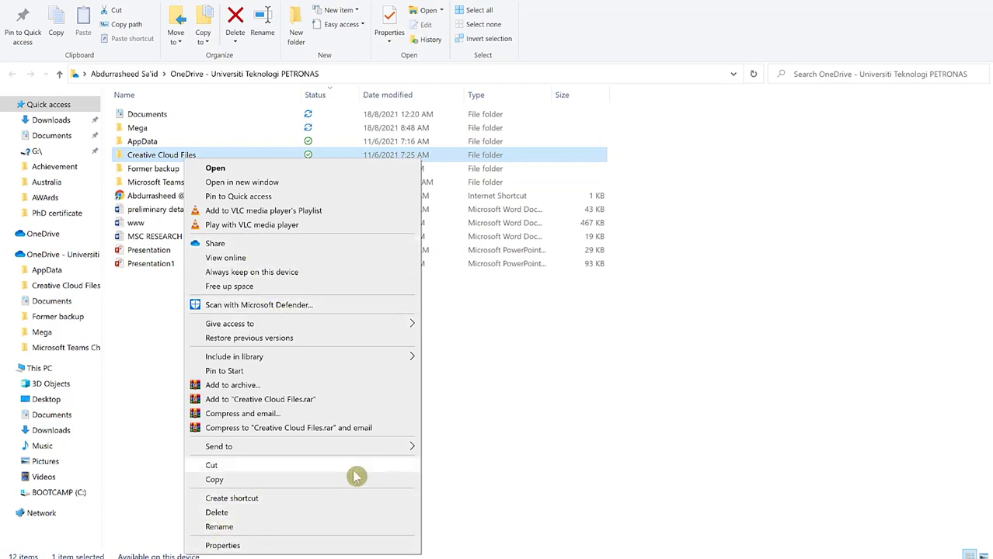
click(577, 452)
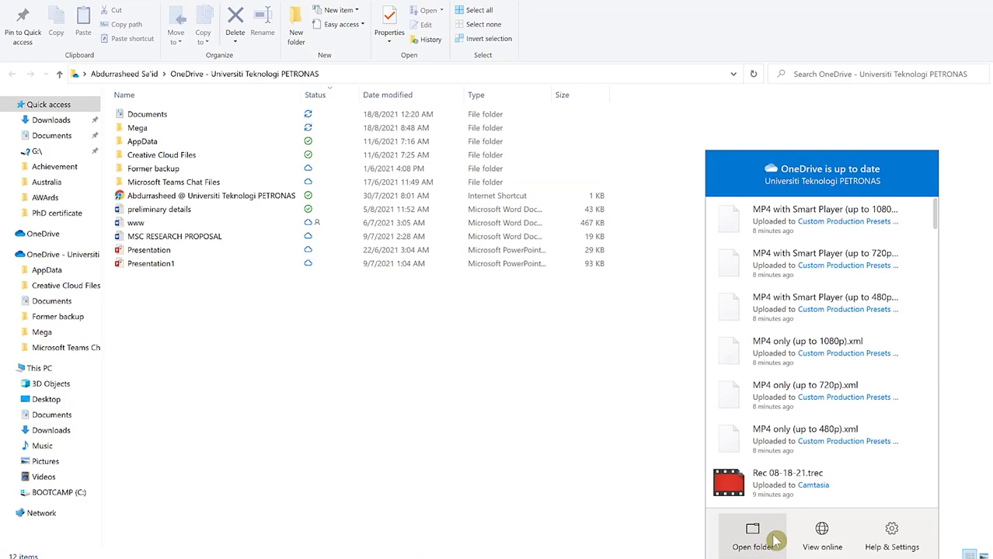
click(514, 385)
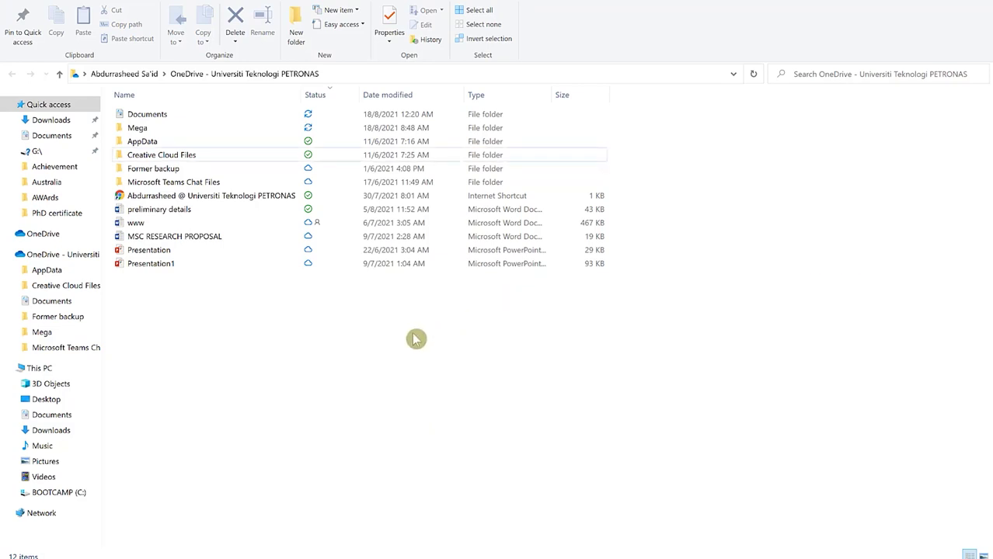
Step: Restore the OneDrive window beside the Desktop folder and move Word document 1 from Desktop into OneDrive
key(super+Down)
drag(370, 24, 524, 27)
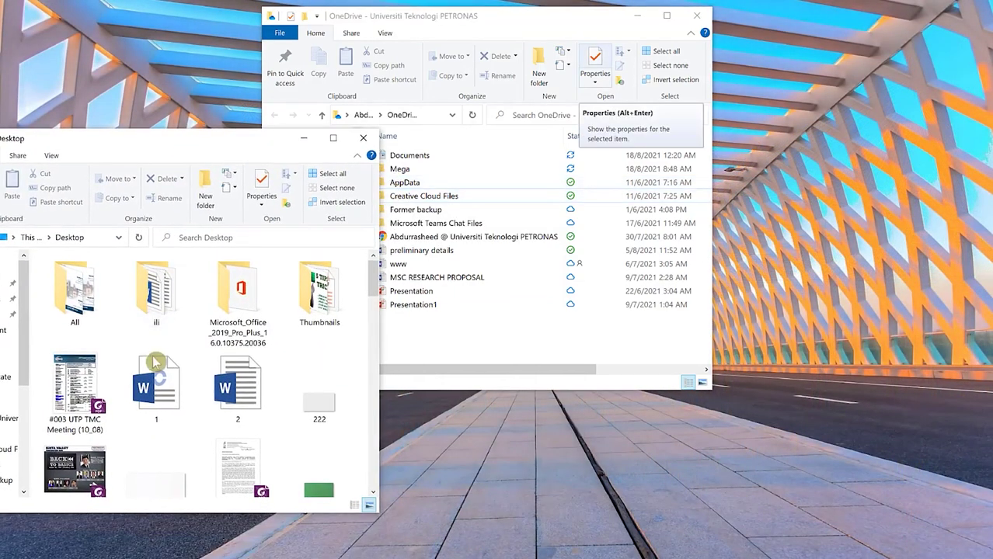
click(151, 381)
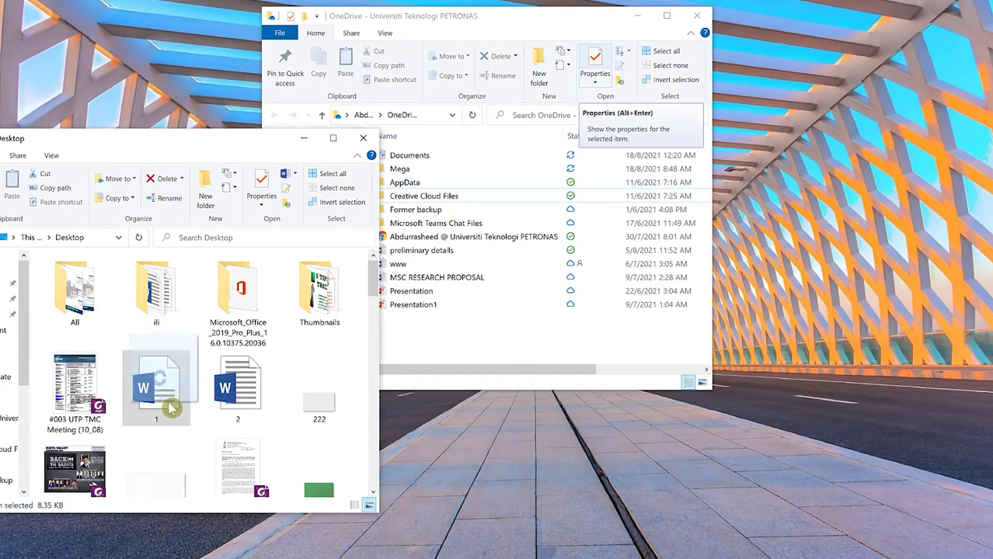
drag(419, 383, 498, 339)
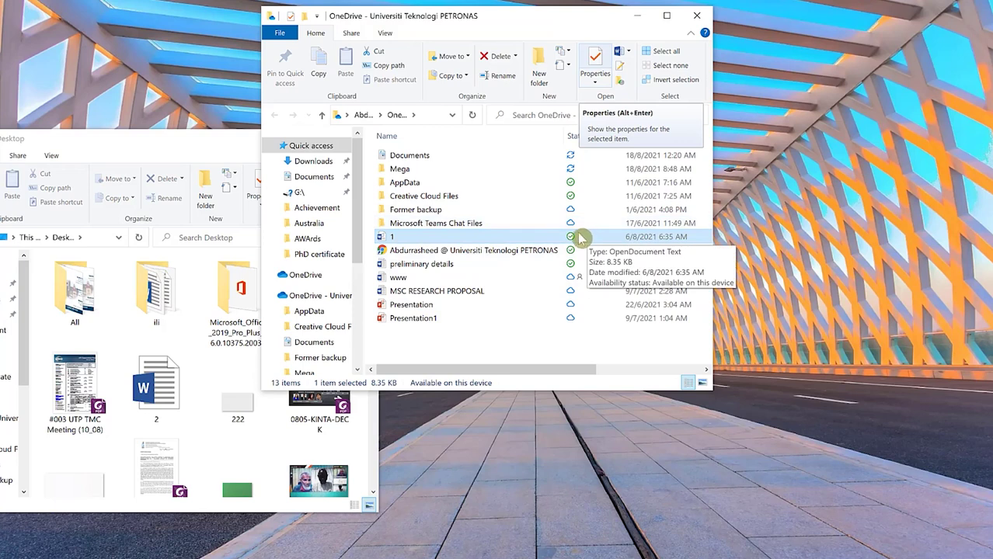
Step: Check the upload of 1.odt in the OneDrive activity list and view the file's options
click(798, 557)
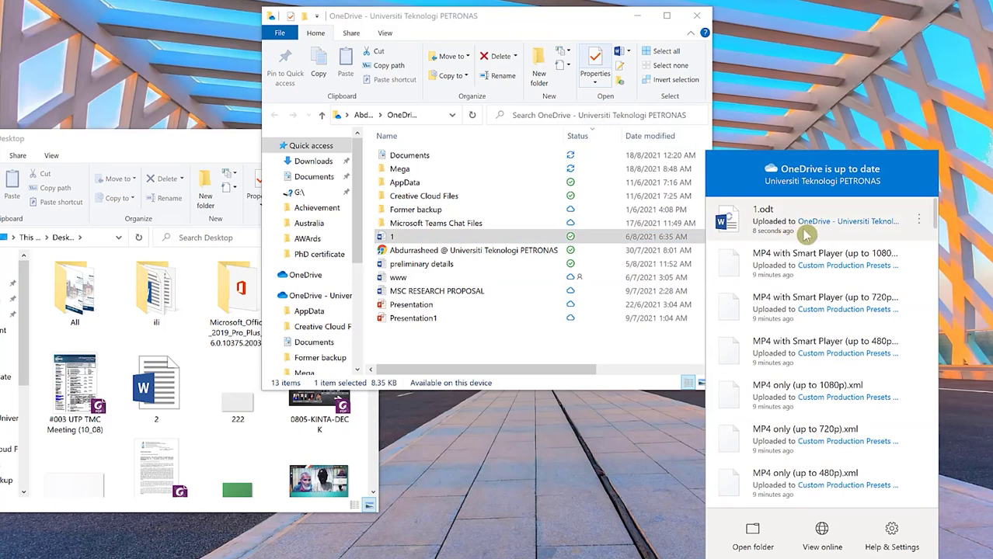
click(919, 221)
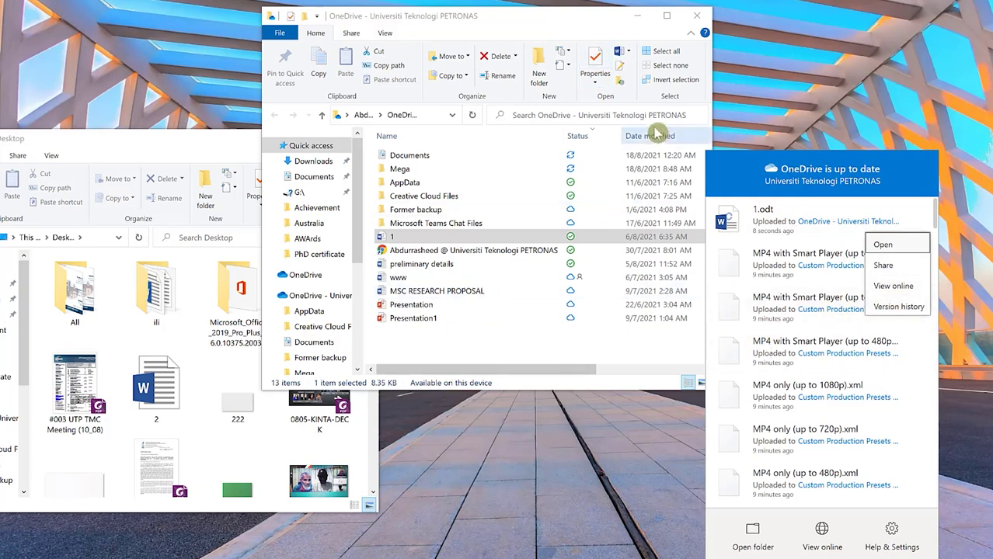
click(549, 27)
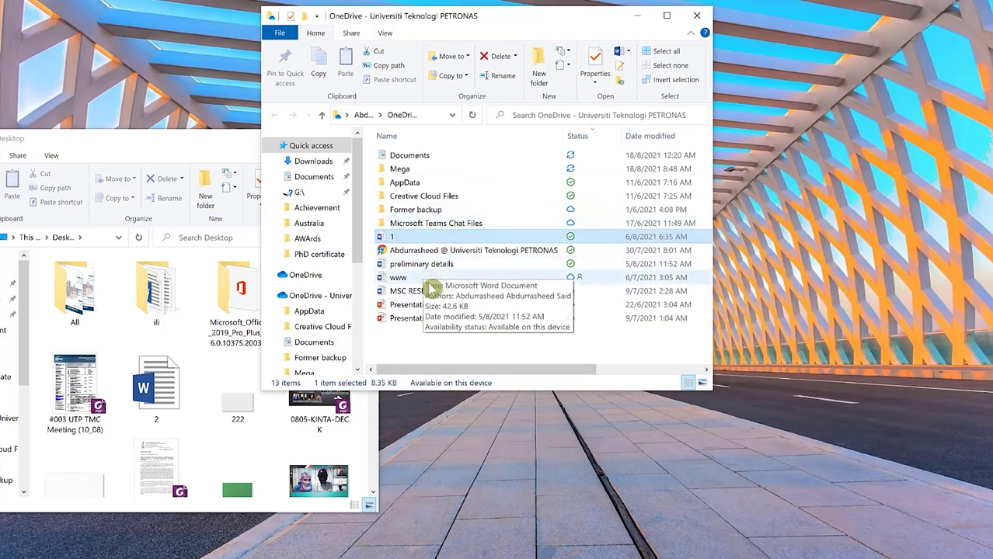
Step: Try to move the Microsoft_Office_2019_Pro_Plus_16.0.10375.20036 folder from Desktop into the OneDrive folder
drag(234, 292, 481, 309)
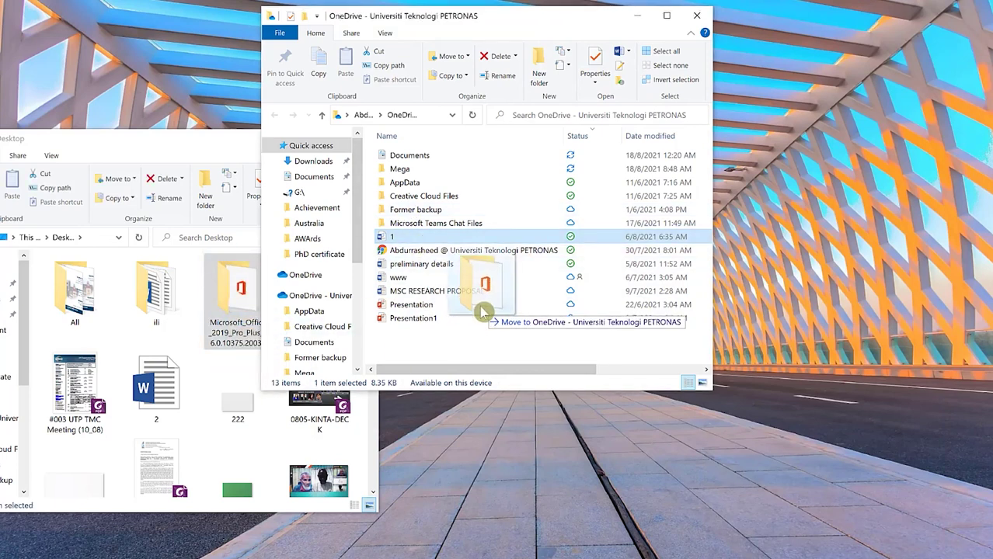
drag(483, 313, 223, 323)
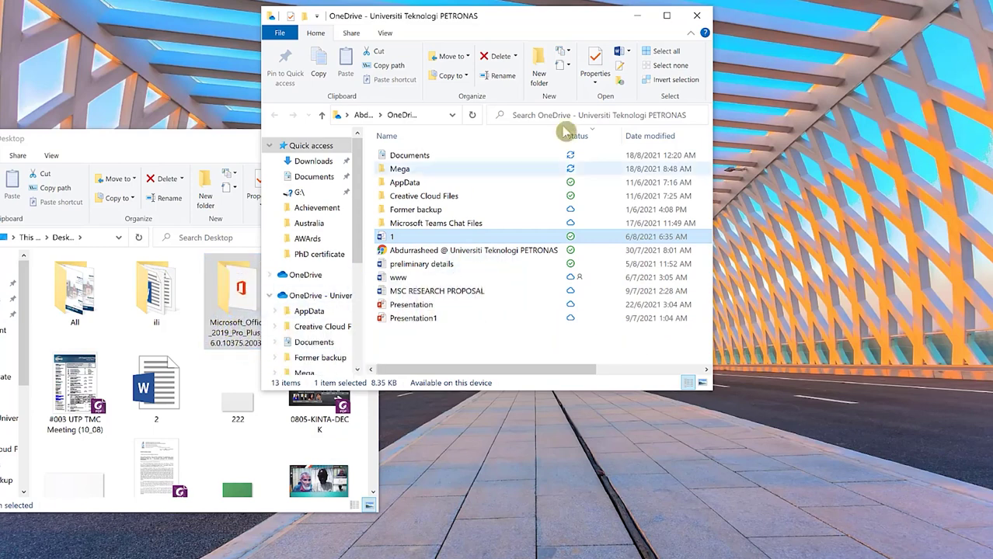
Step: Open the OneDrive files online in the browser from the OneDrive activity list
click(822, 553)
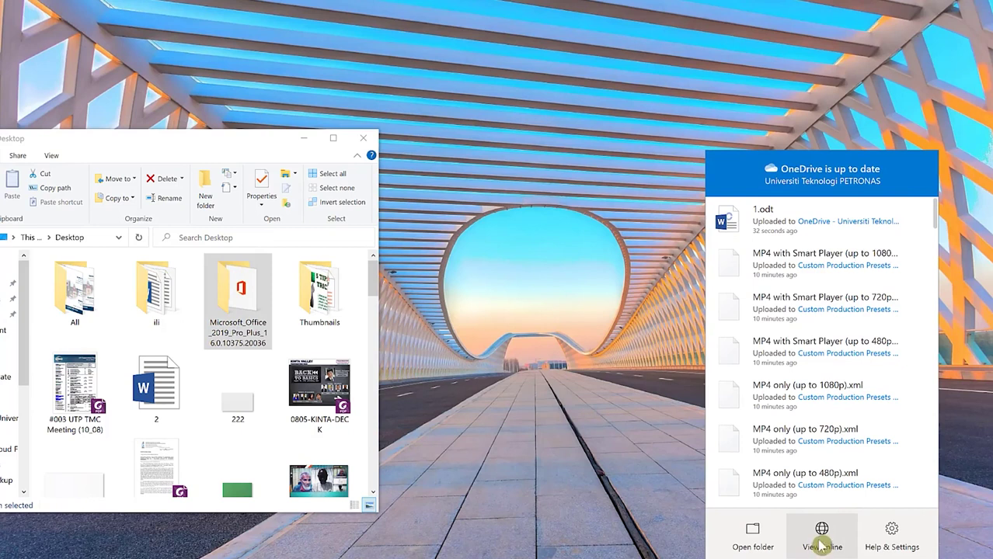
click(822, 535)
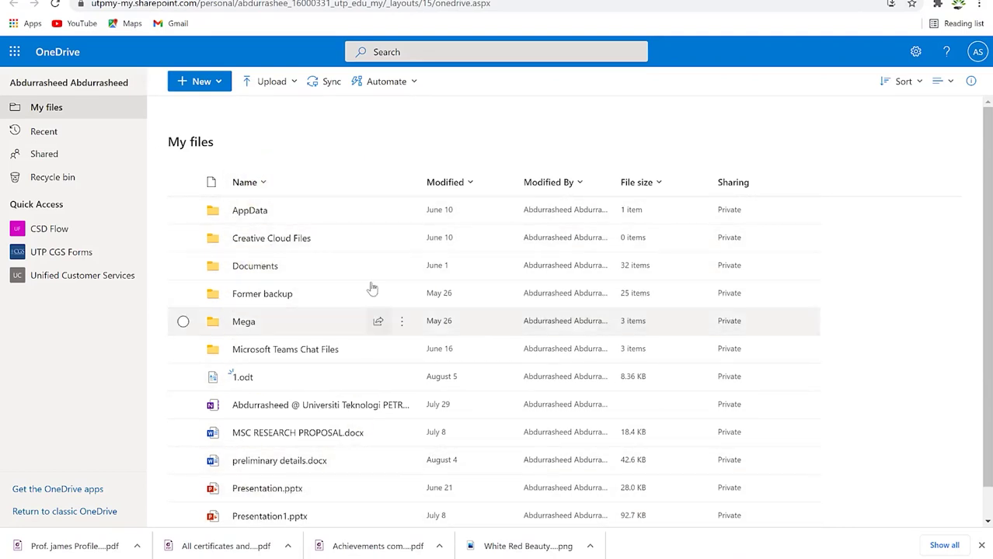
Step: Try the Tiles, Compact List and List layouts for My files, and leave the files shown as Tiles
click(951, 83)
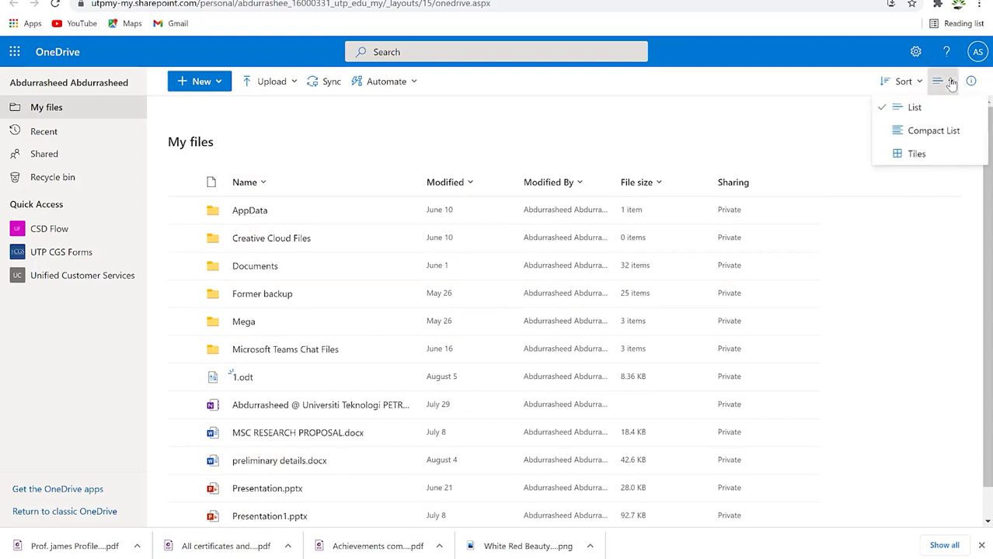
click(925, 158)
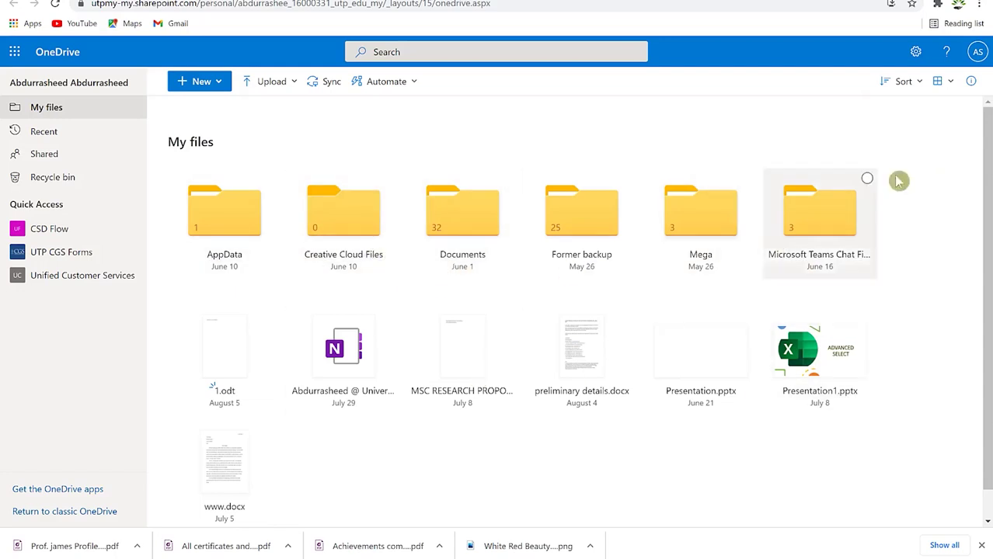
click(945, 83)
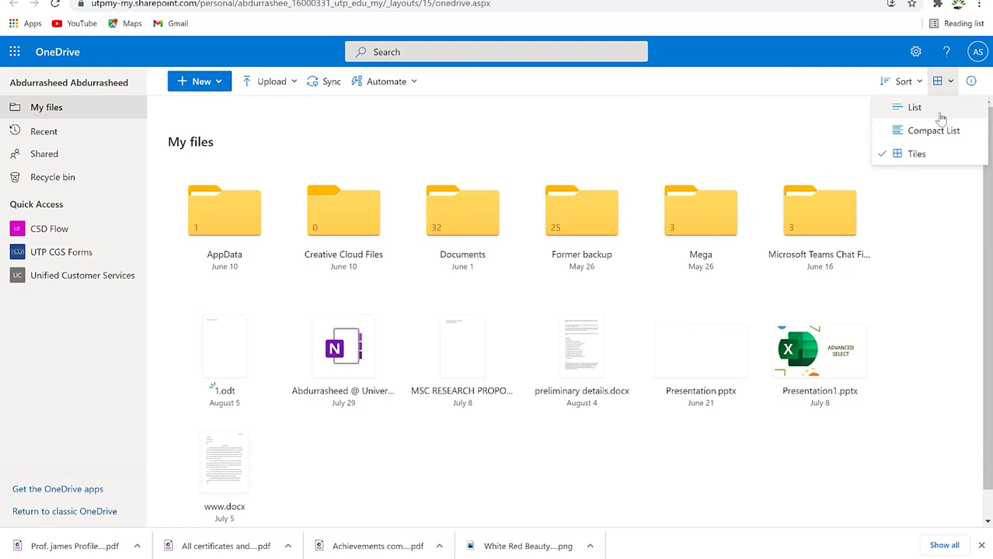
click(938, 130)
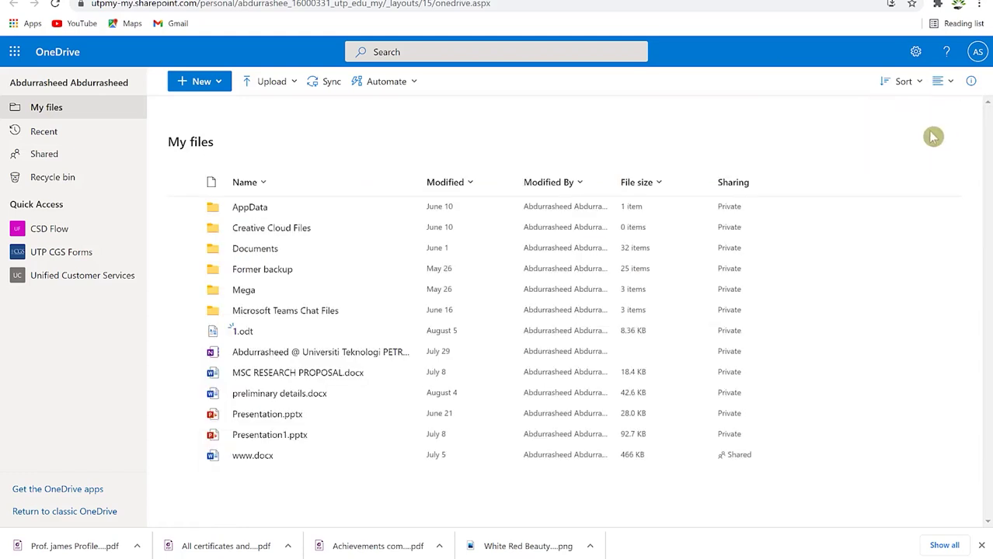
click(944, 80)
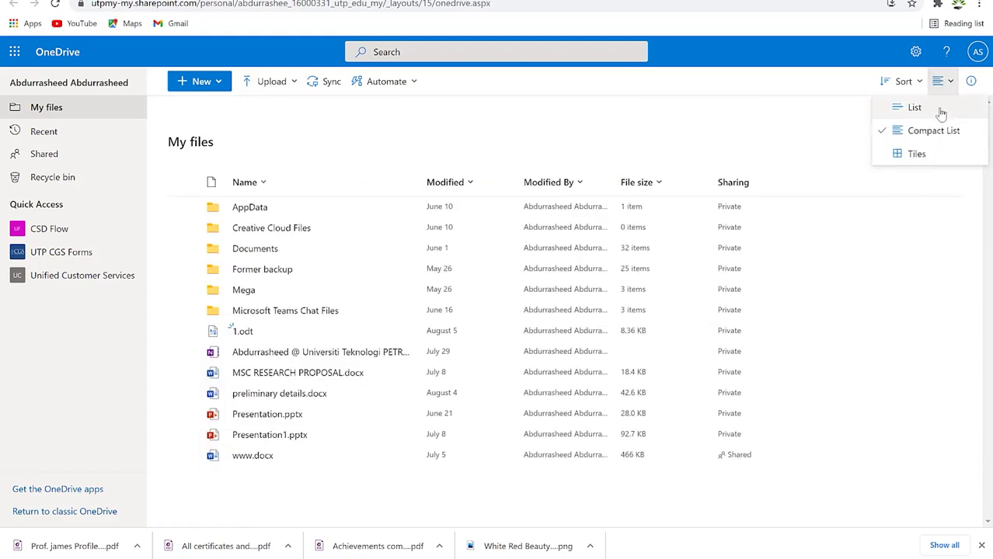
click(941, 112)
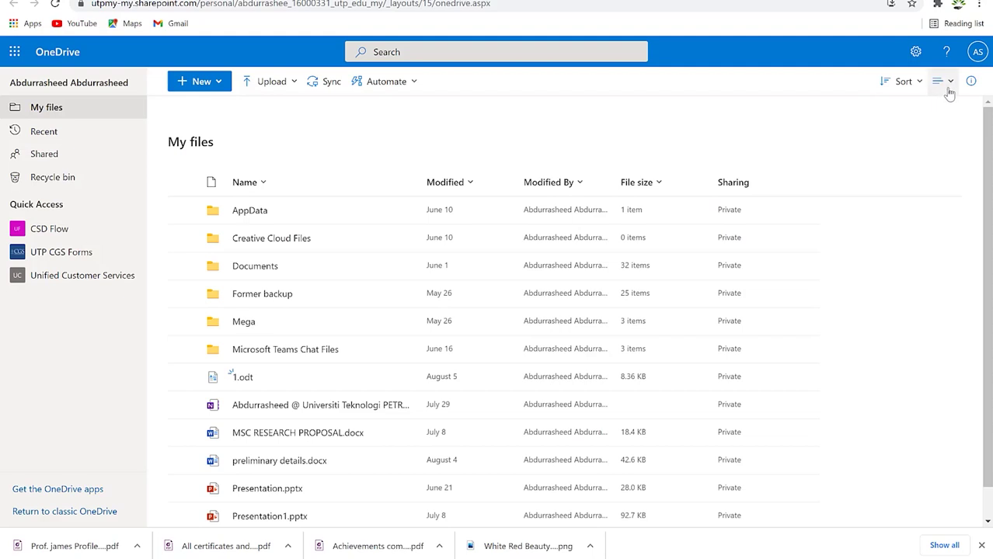
click(942, 80)
click(918, 154)
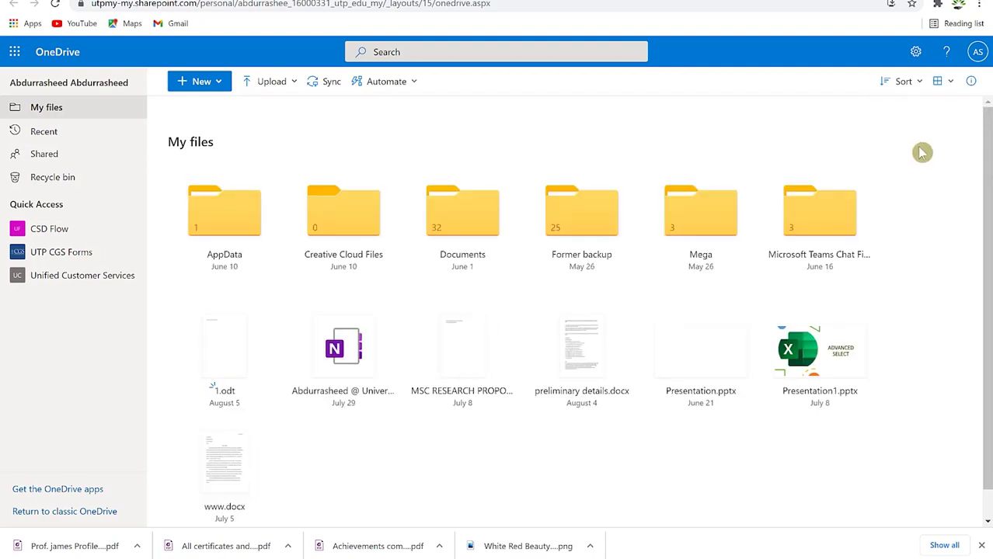
Step: Look through the options for creating new items, uploading and automating in My files
click(220, 87)
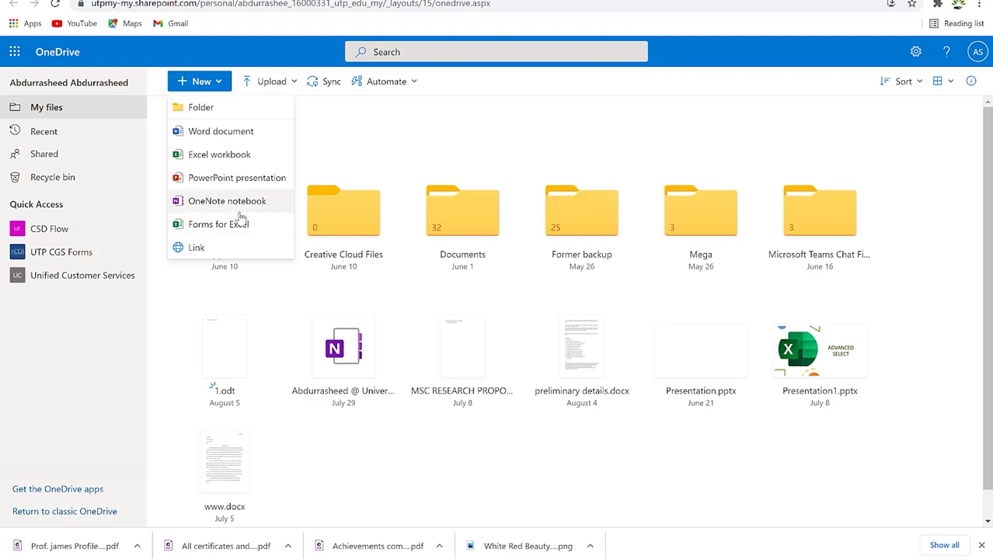
click(321, 128)
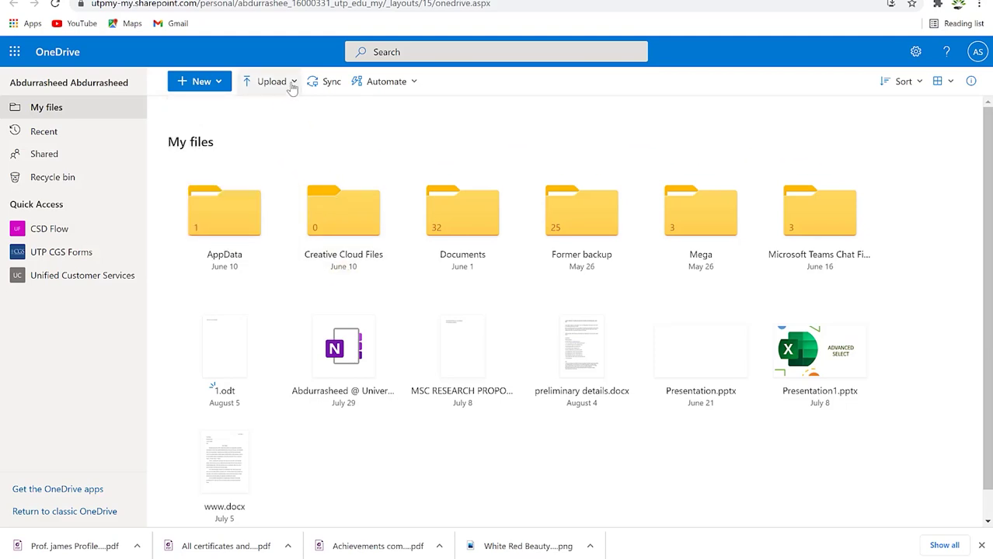
click(295, 82)
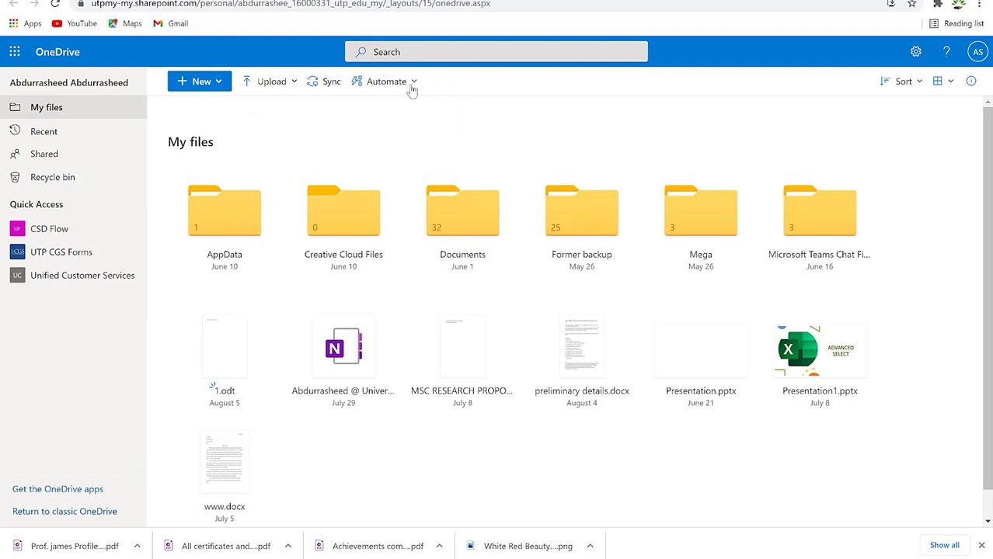
click(452, 97)
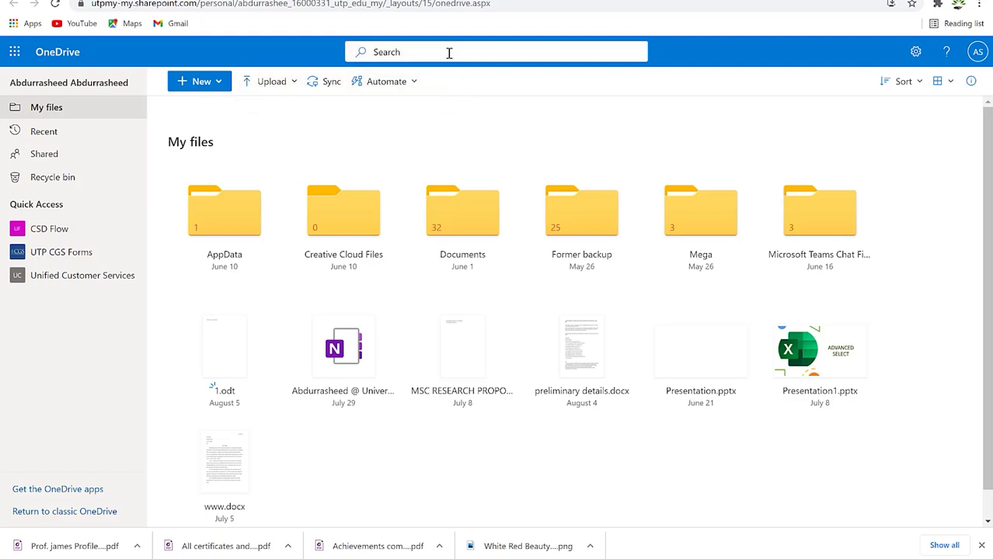
Step: Open the Welcome to MEGA file from the search suggestions, skim its pages and close the preview
click(449, 52)
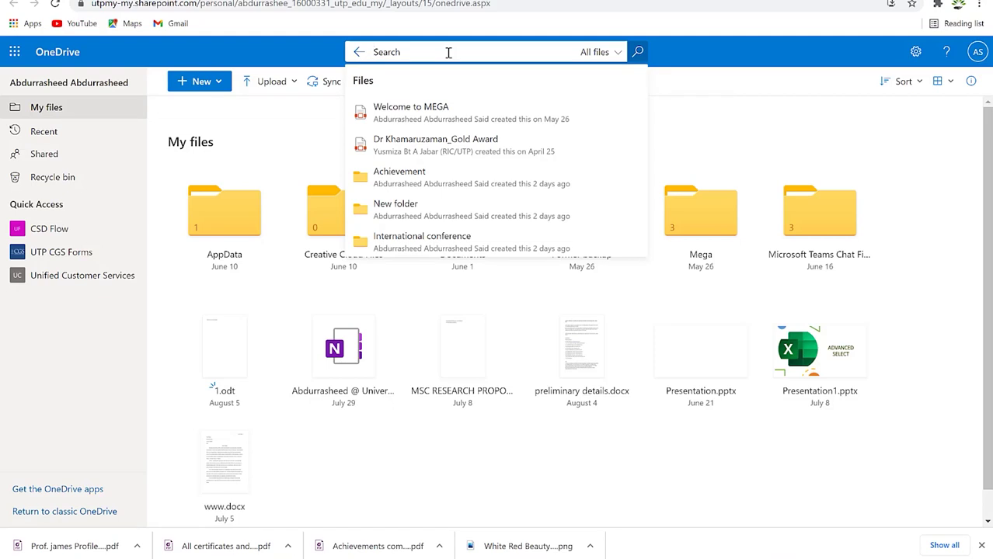
click(420, 112)
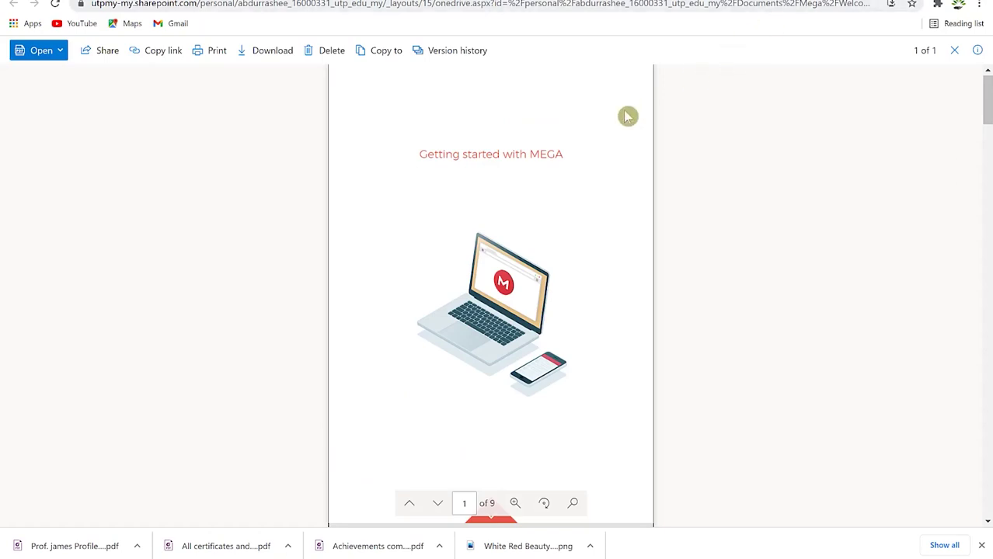
scroll(590, 211, down, 15)
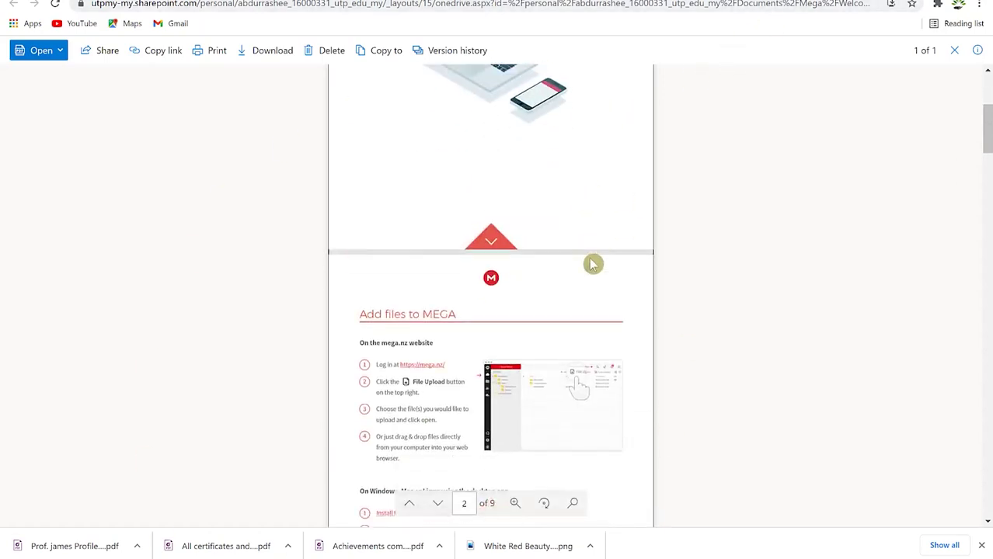
scroll(614, 311, up, 12)
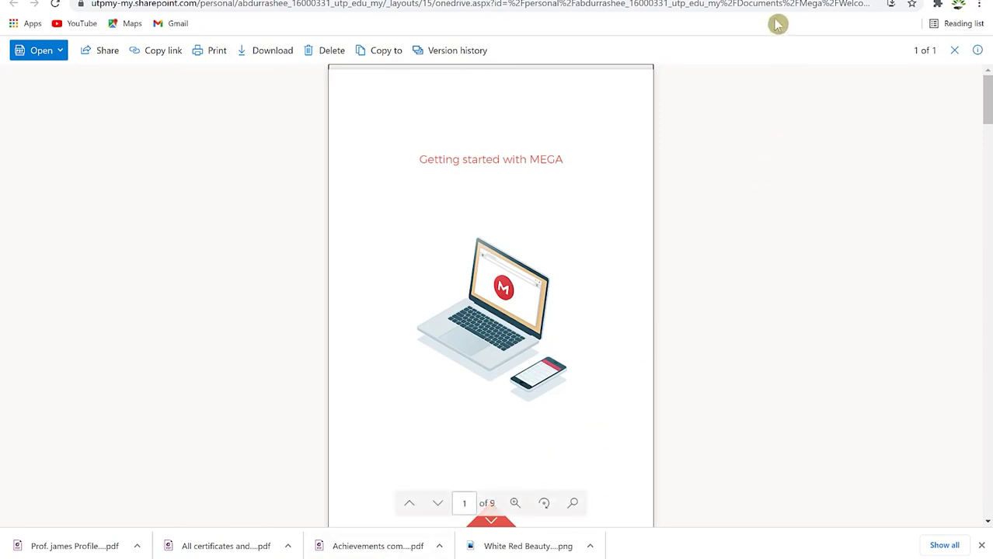
click(954, 50)
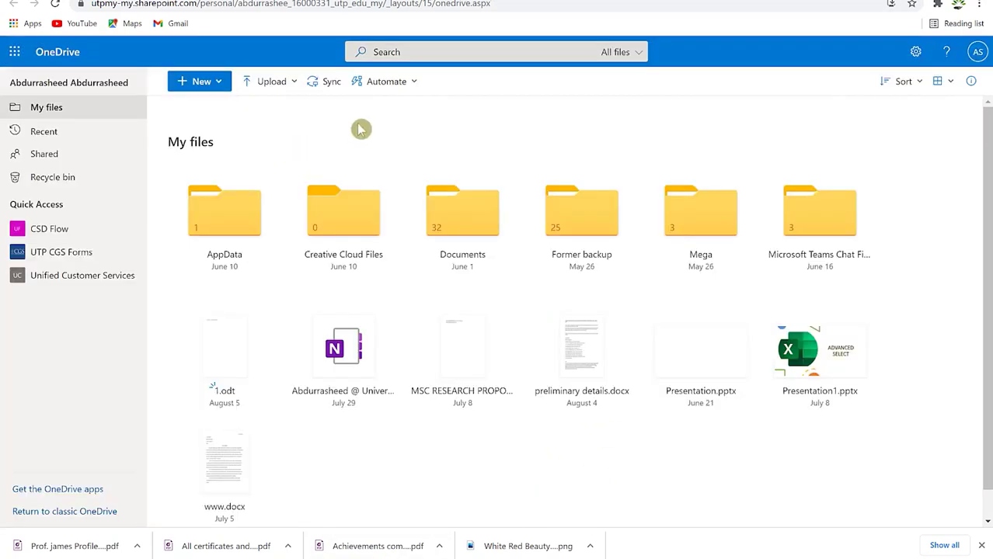
Step: Review the file sorting options, the help topics and the account information
click(921, 82)
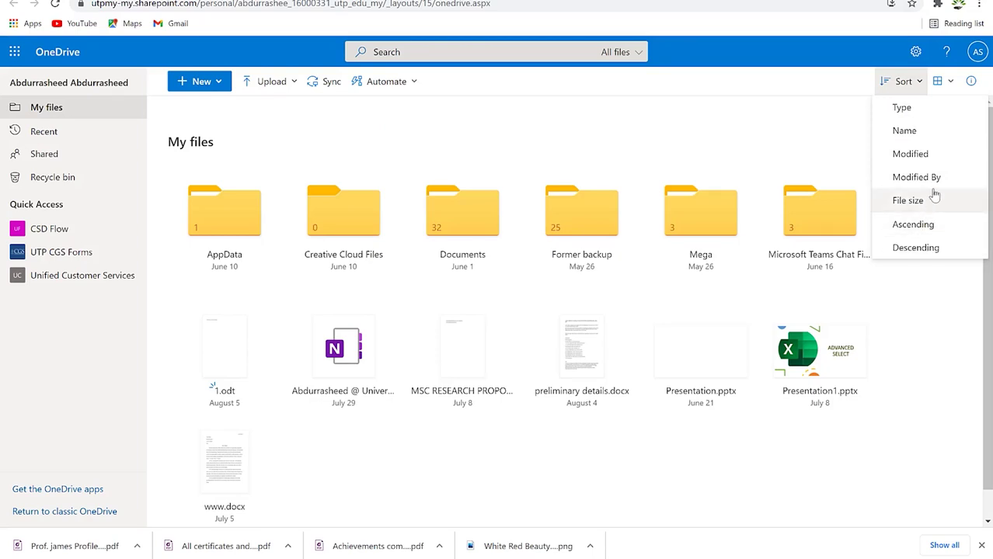
click(947, 54)
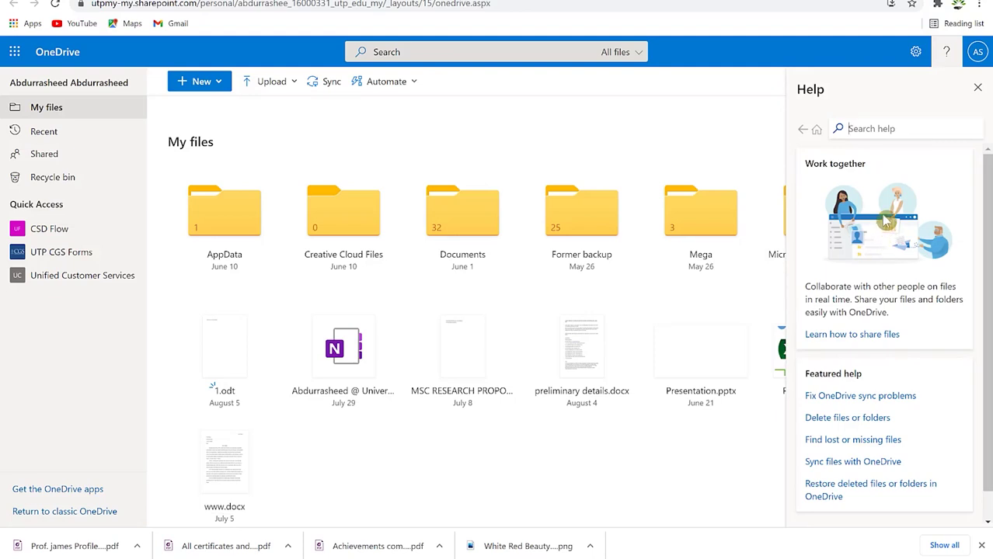
click(976, 54)
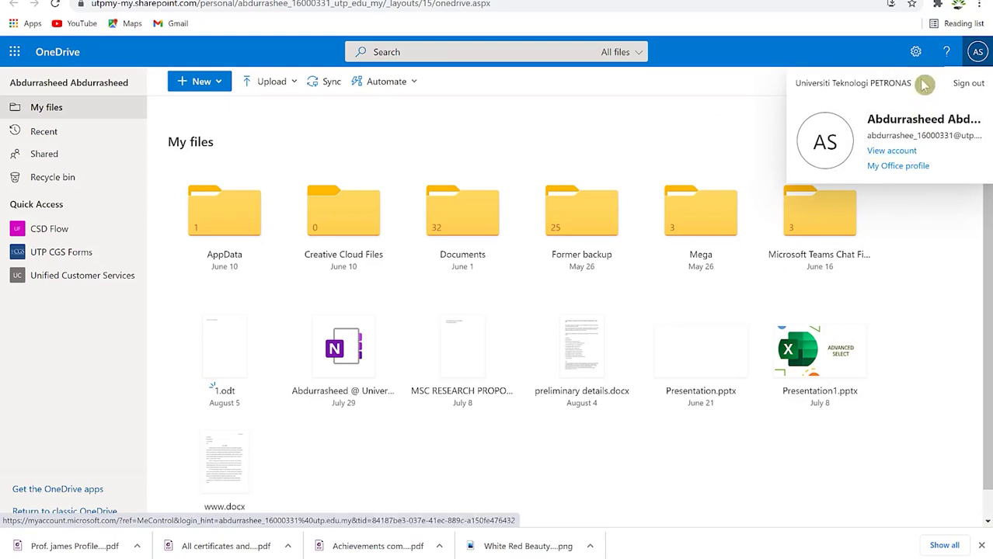
click(881, 53)
Step: Examine the OneDrive settings, including the themes, language, dark mode and password change options
click(914, 53)
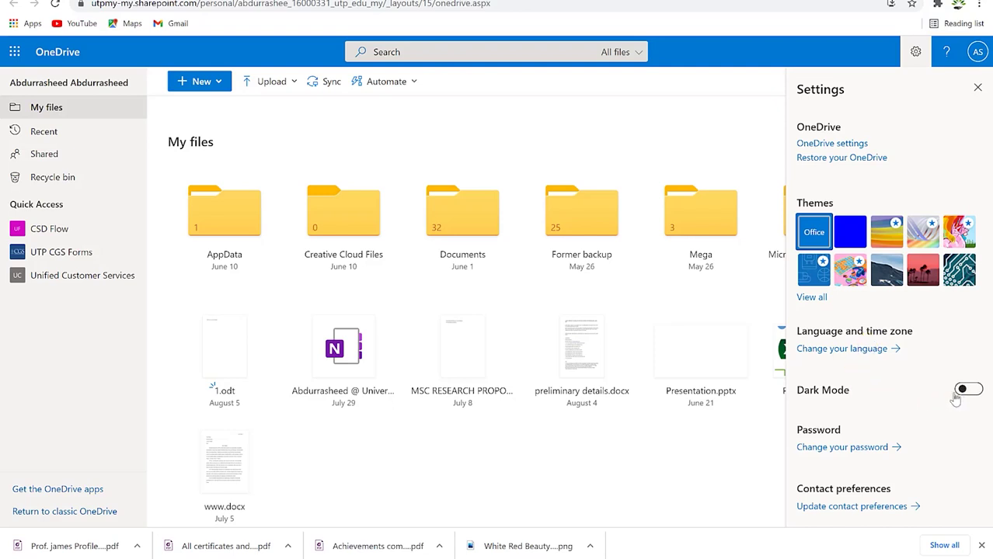
click(852, 448)
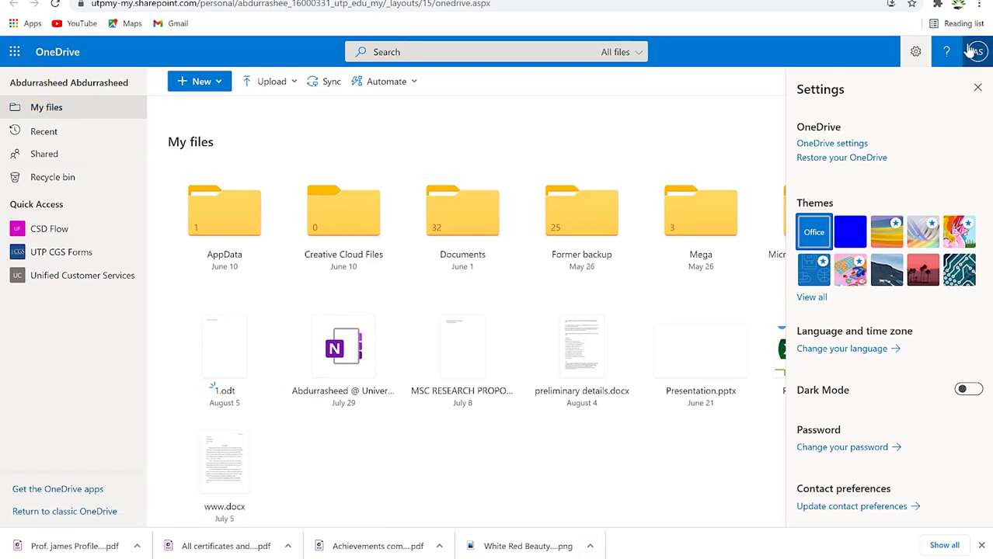
click(916, 54)
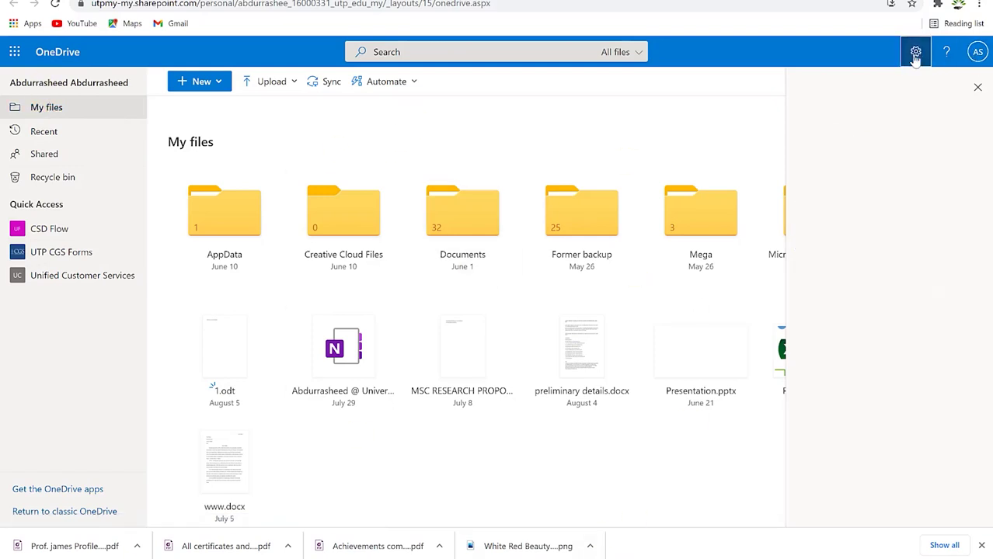
Step: Browse the Recent files, the Shared files and the Recycle bin in turn
click(40, 134)
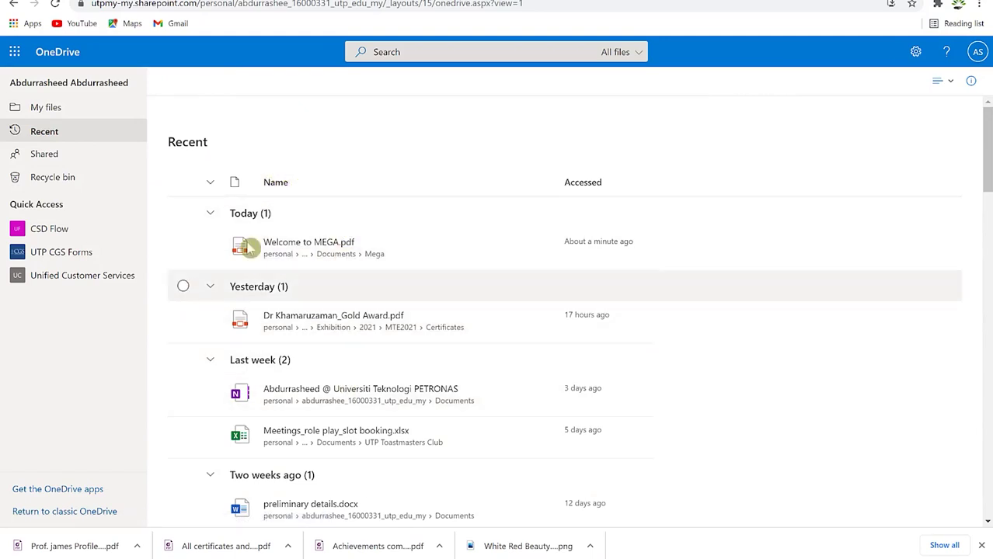
click(55, 155)
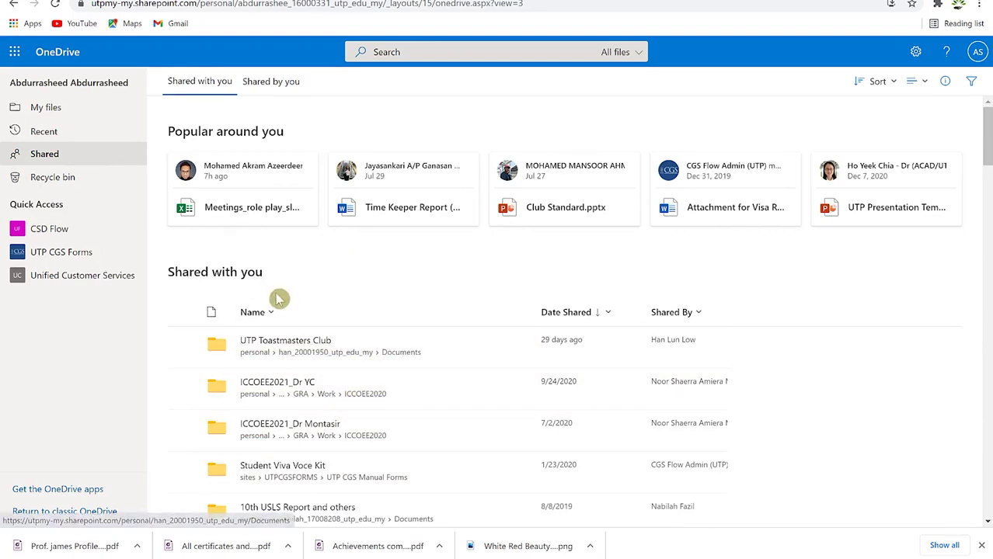
click(68, 179)
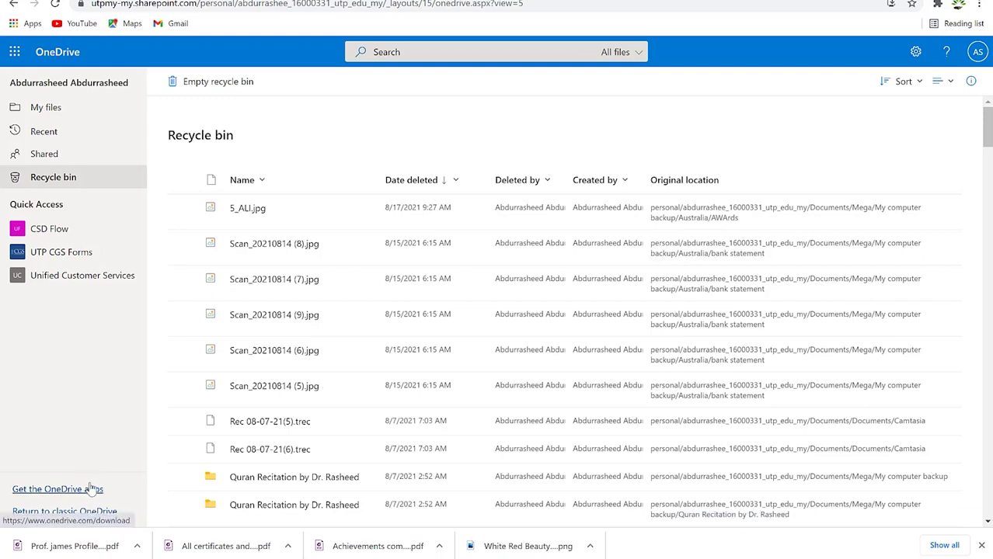
Step: View the actions available for the AppData folder in My files, and dismiss them without choosing one
click(110, 406)
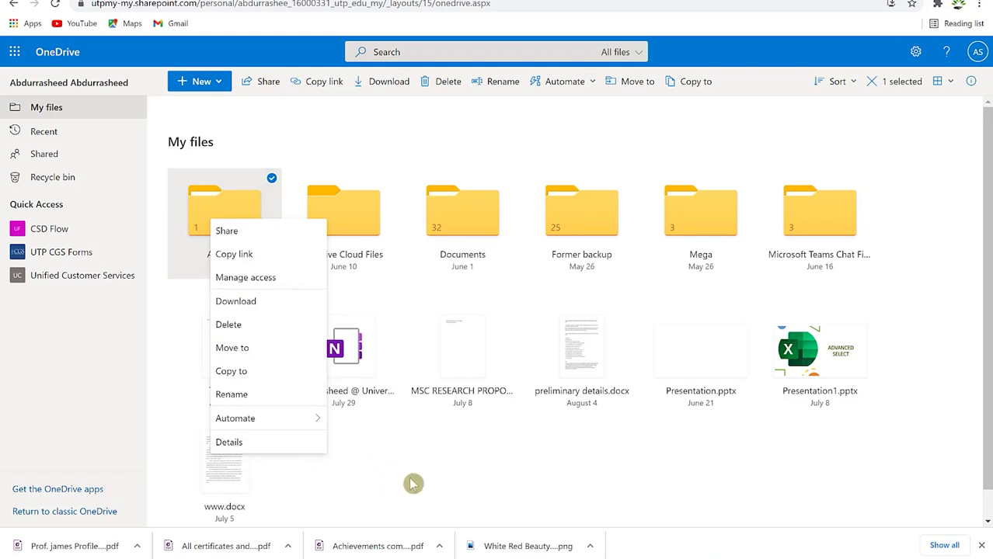
click(569, 481)
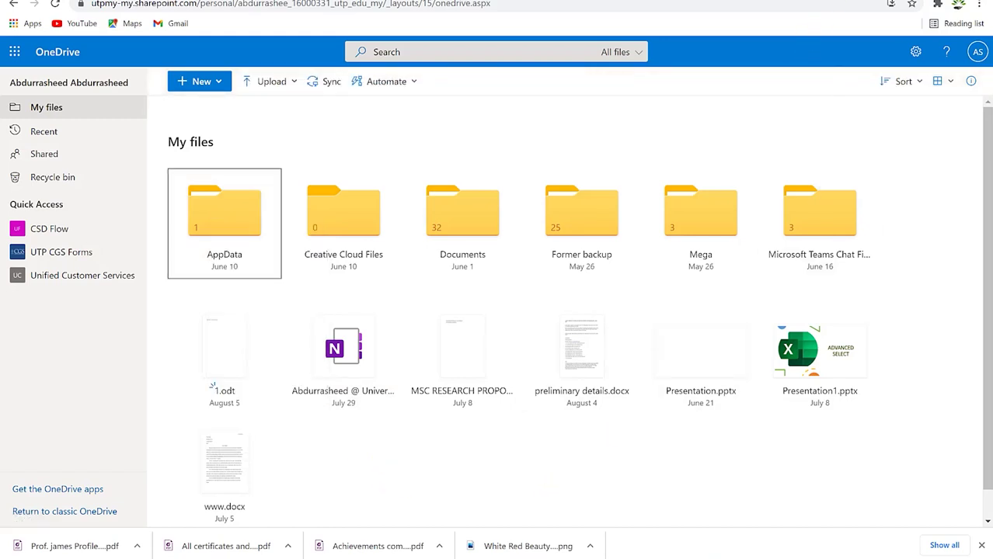
Step: Place the browser beside the Desktop folder and upload the 1111 image from Desktop to My files
key(super+Left)
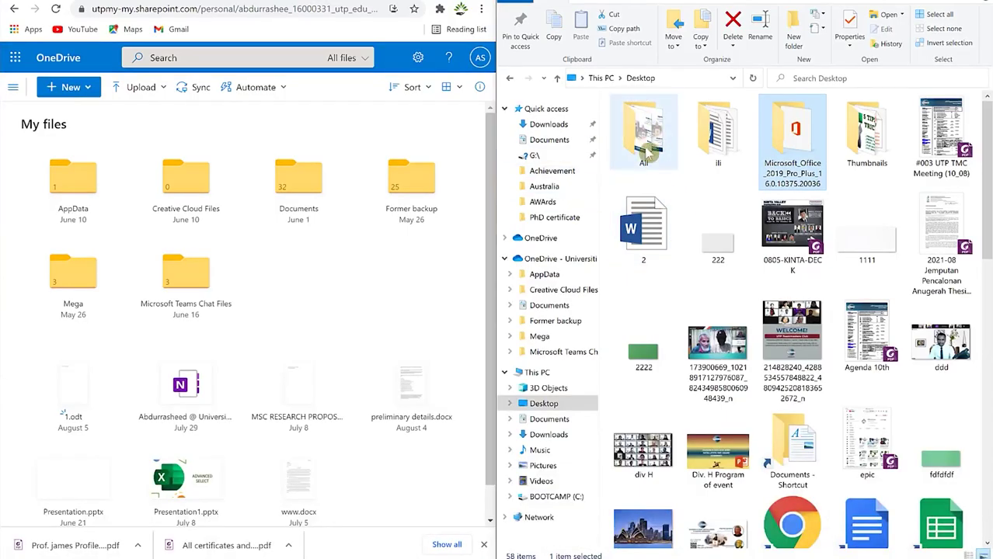
drag(867, 233, 365, 309)
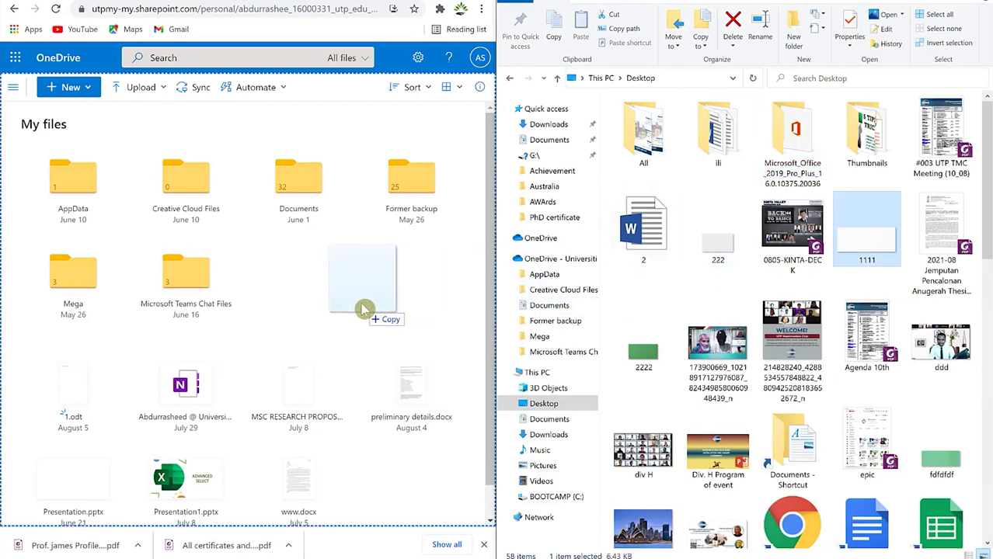
drag(365, 309, 363, 303)
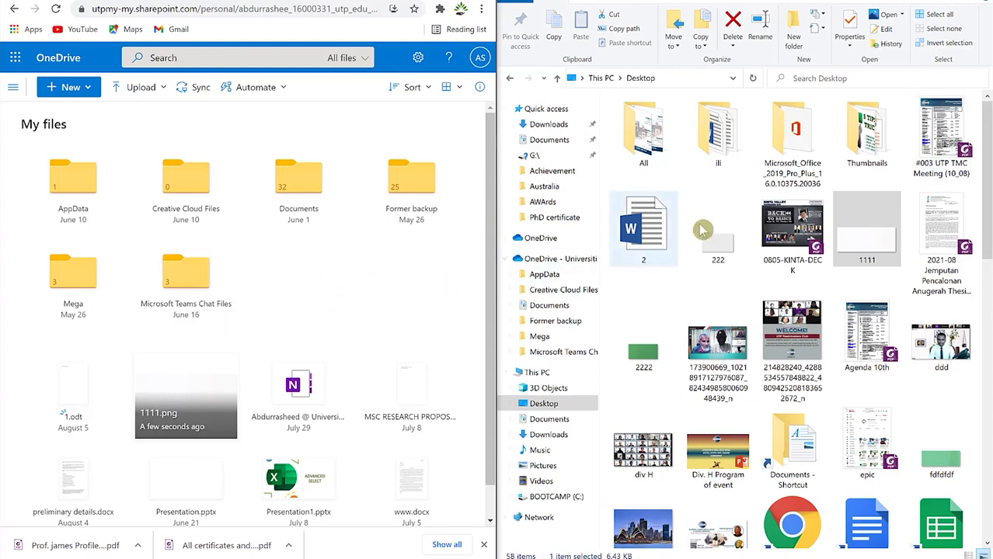
drag(645, 140, 647, 165)
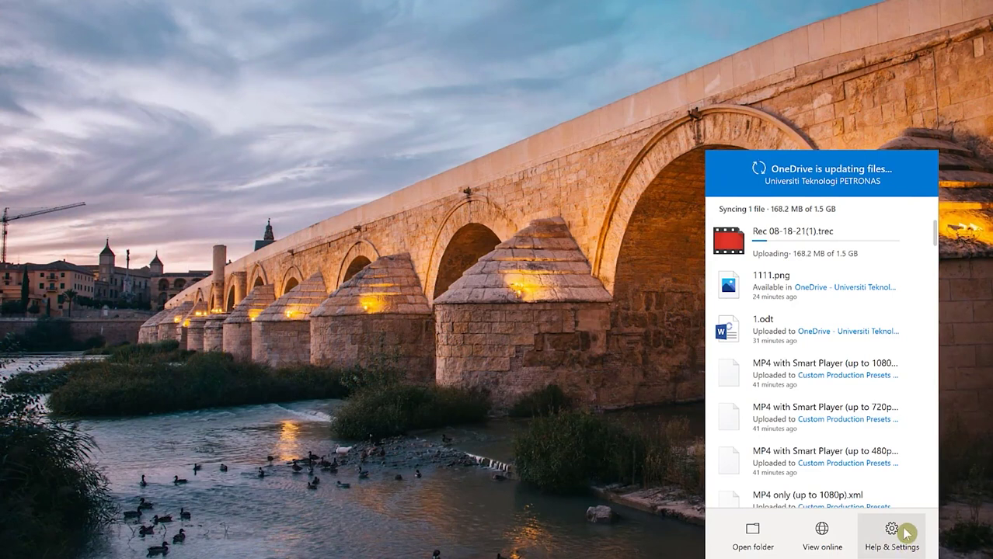
Step: Inspect the help and settings options of the OneDrive desktop client, including the durations for pausing syncing
click(901, 531)
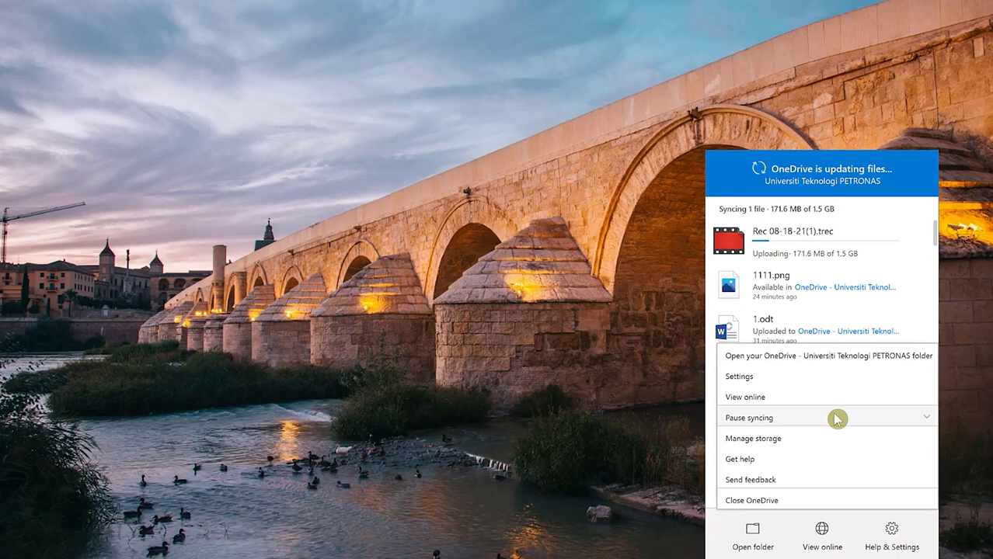
click(833, 417)
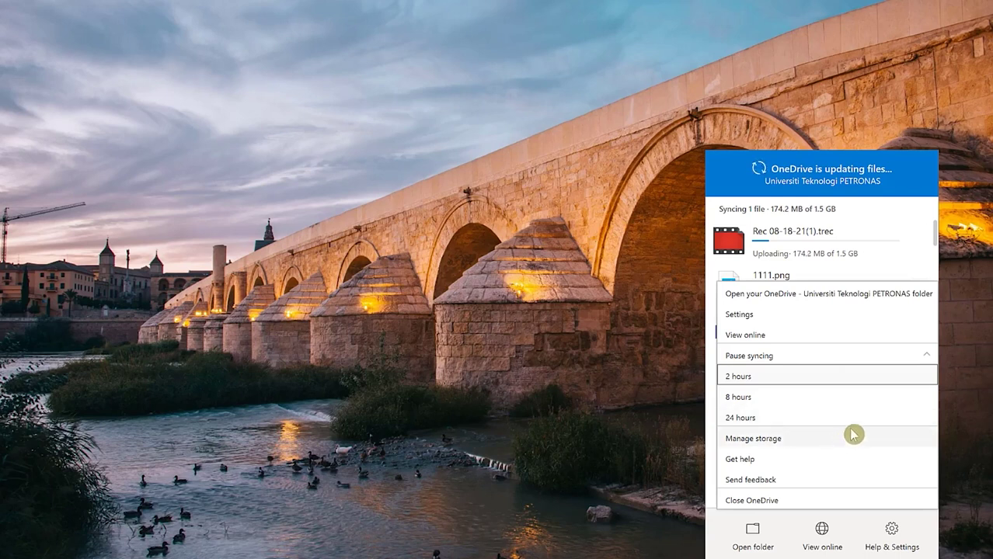
click(883, 548)
click(884, 549)
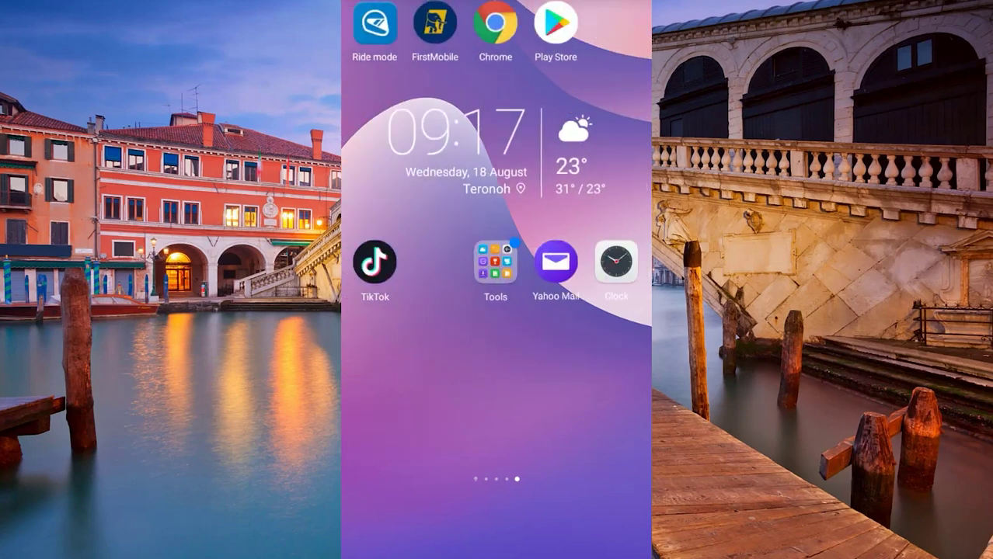
Step: Find Microsoft OneDrive in the phone's Play Store by searching for onedrive, and open the app
click(556, 23)
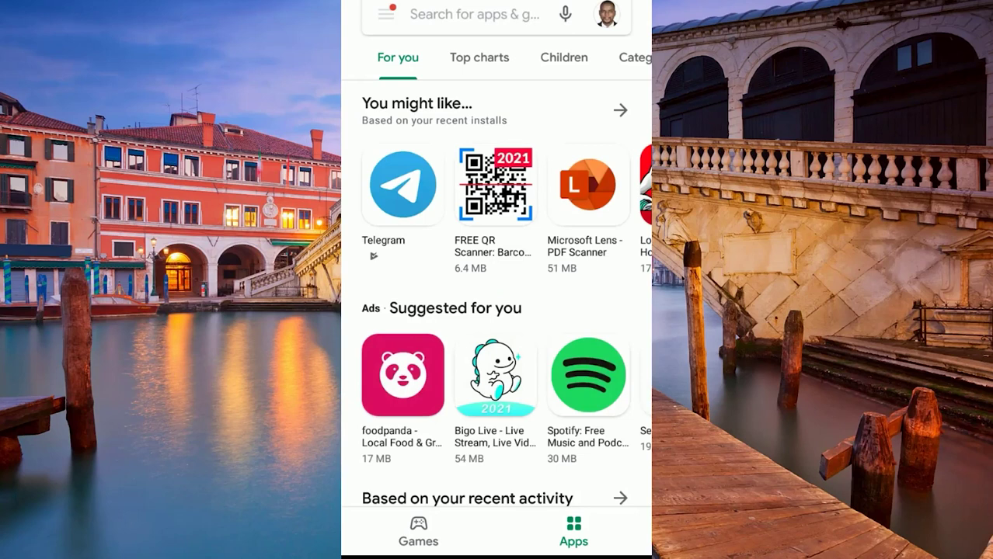
click(474, 14)
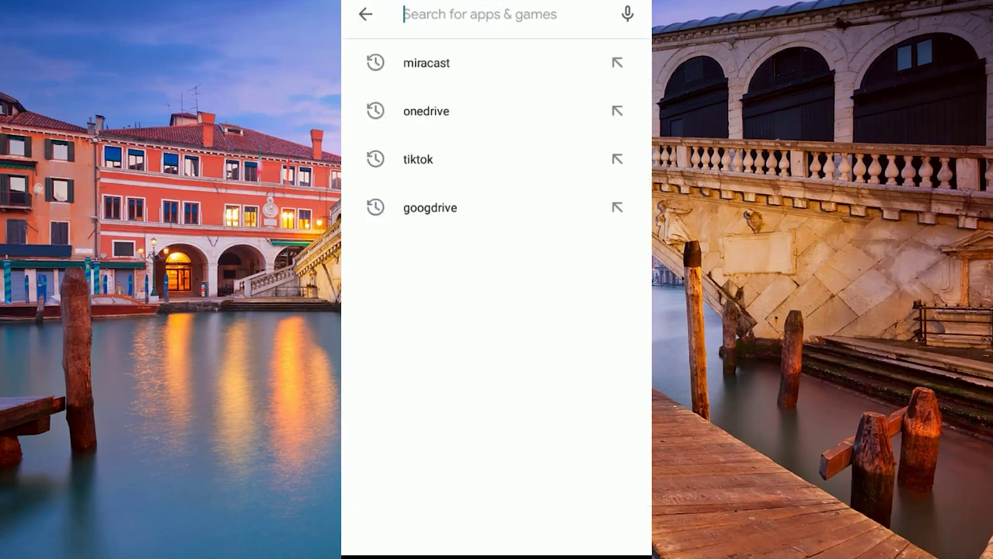
text(on)
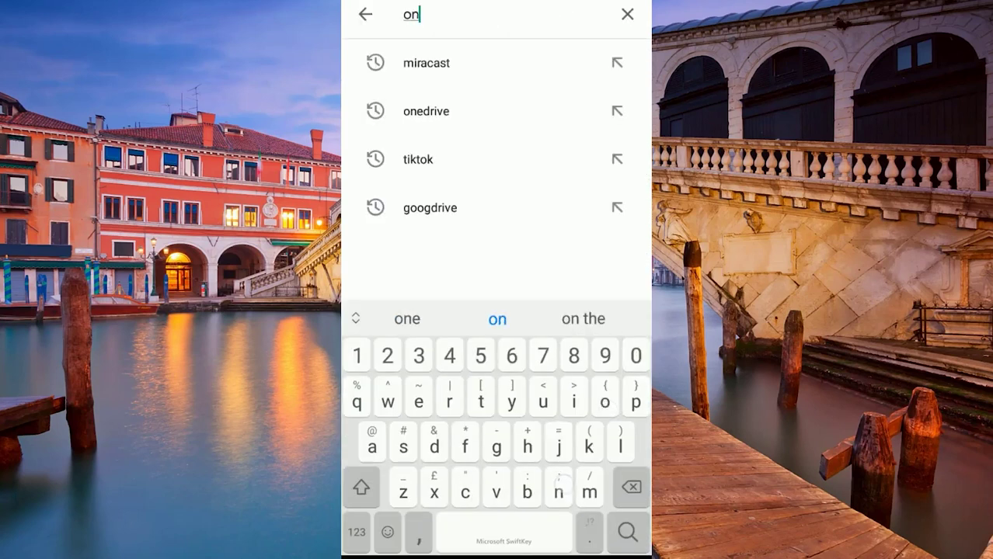
click(511, 63)
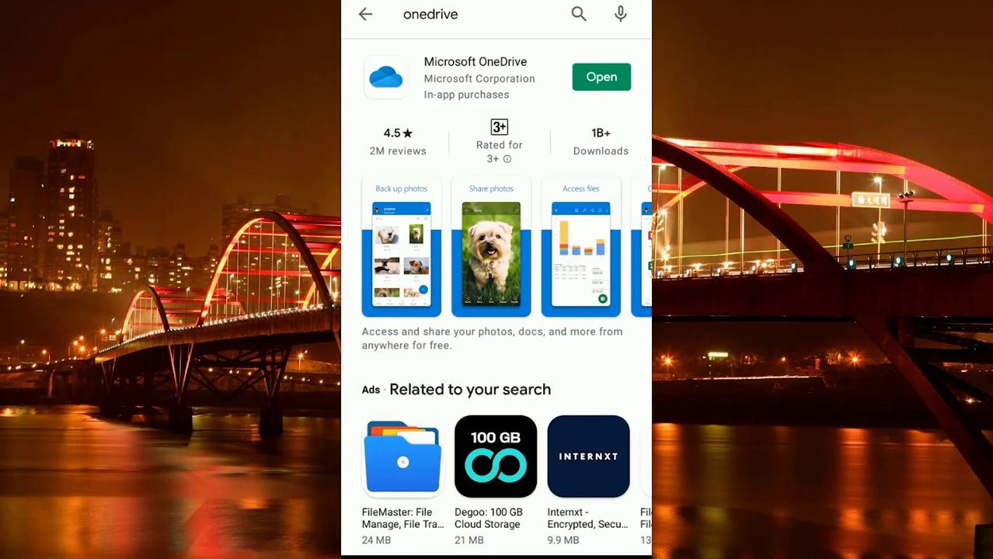
click(601, 77)
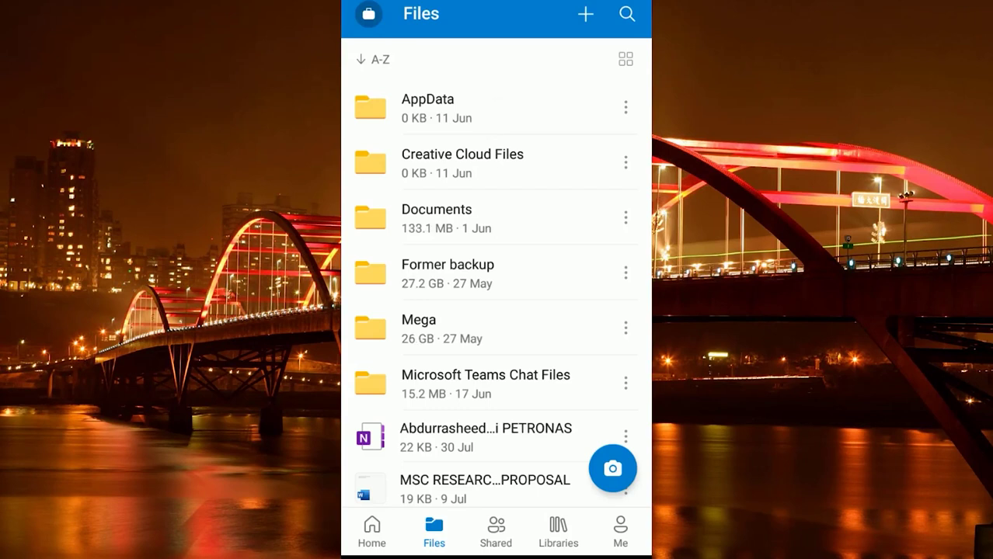
Step: Look through the OneDrive Files list and switch it to the grid view of large thumbnails
drag(543, 369, 581, 159)
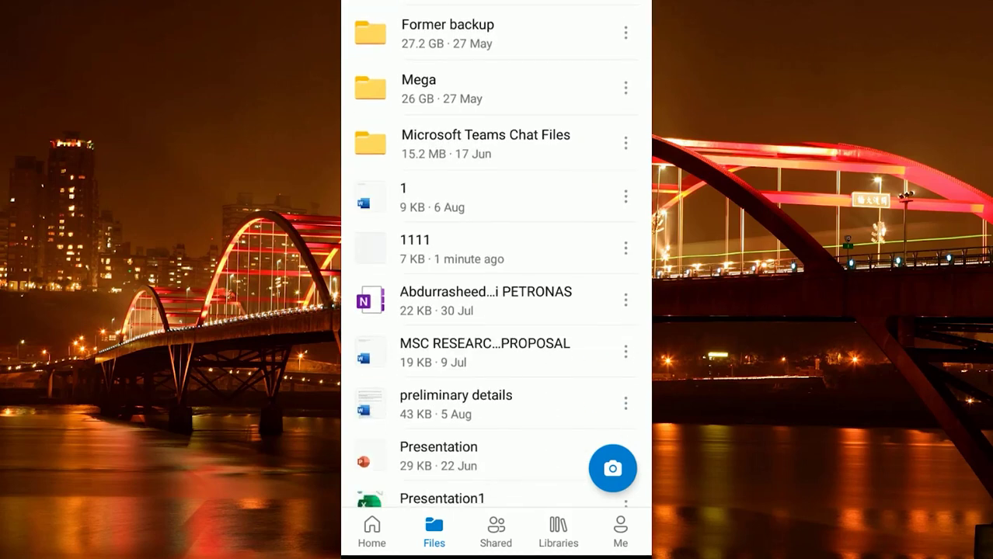
drag(554, 254, 532, 395)
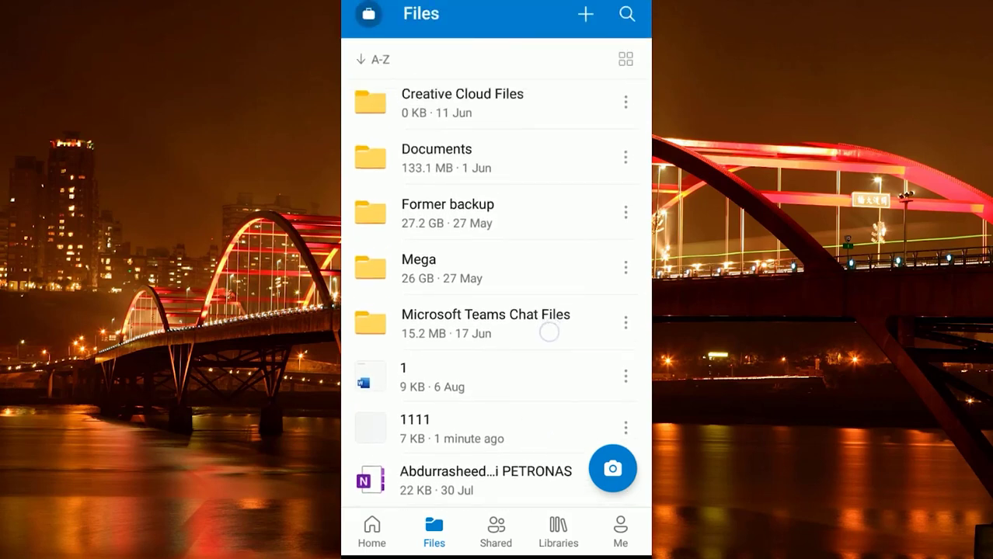
drag(549, 328, 534, 433)
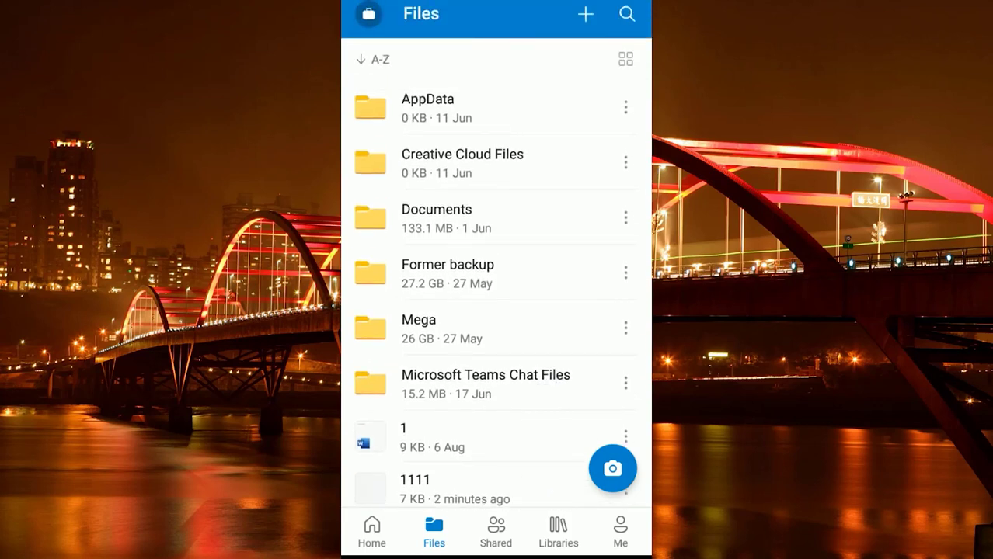
click(626, 59)
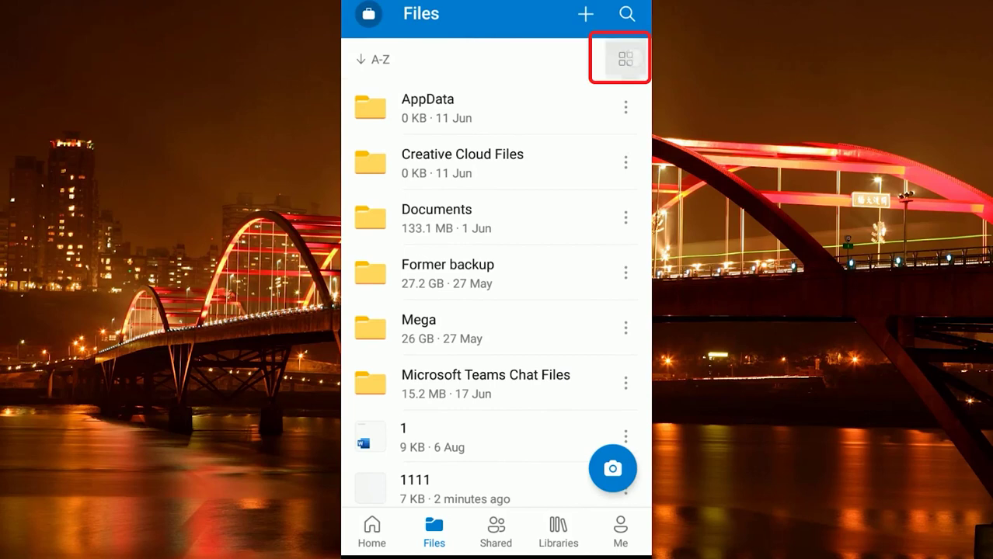
drag(543, 376, 598, 166)
drag(555, 328, 603, 151)
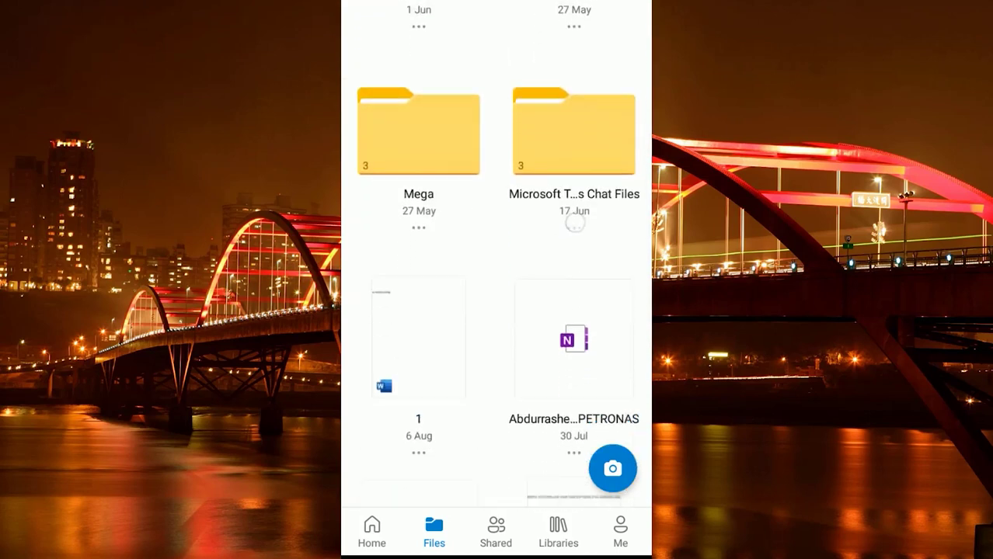
drag(574, 222, 588, 148)
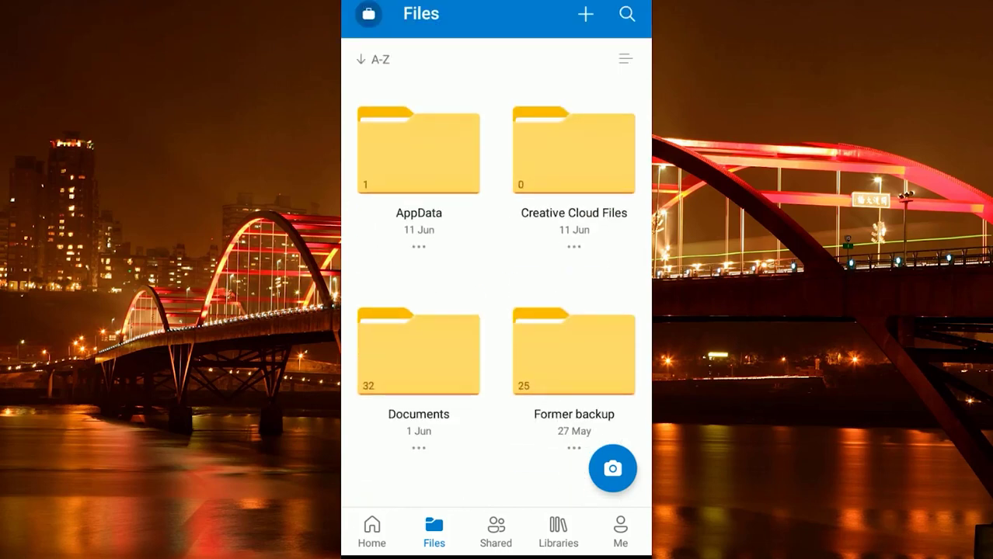
Step: View the options for adding items, and search My Files for "welcome to mega"
click(585, 14)
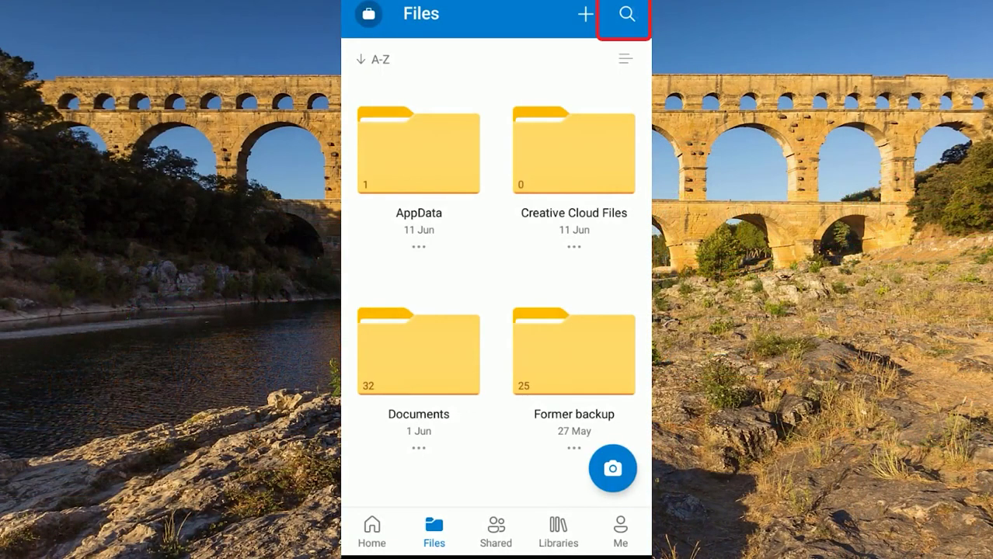
click(626, 14)
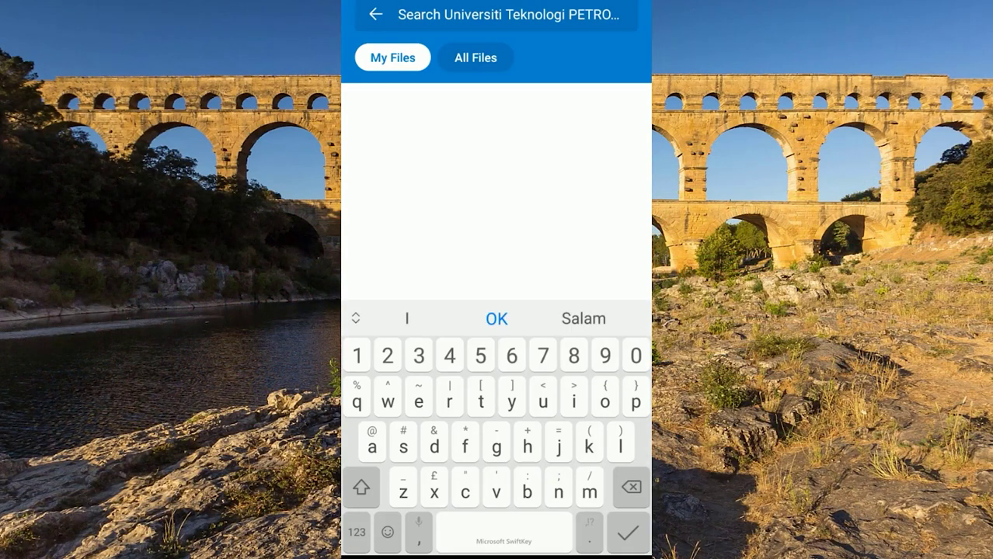
text(welcome to mega)
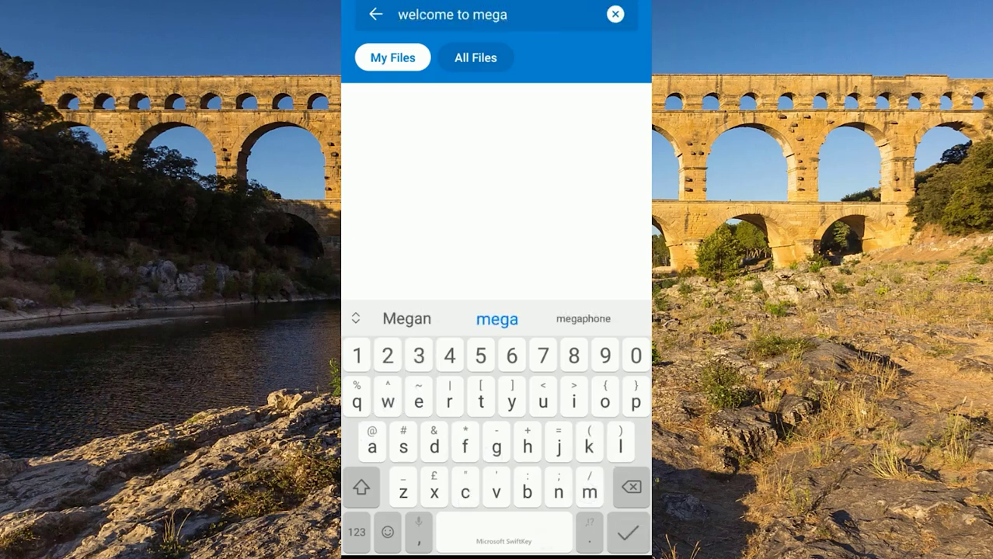
key(Return)
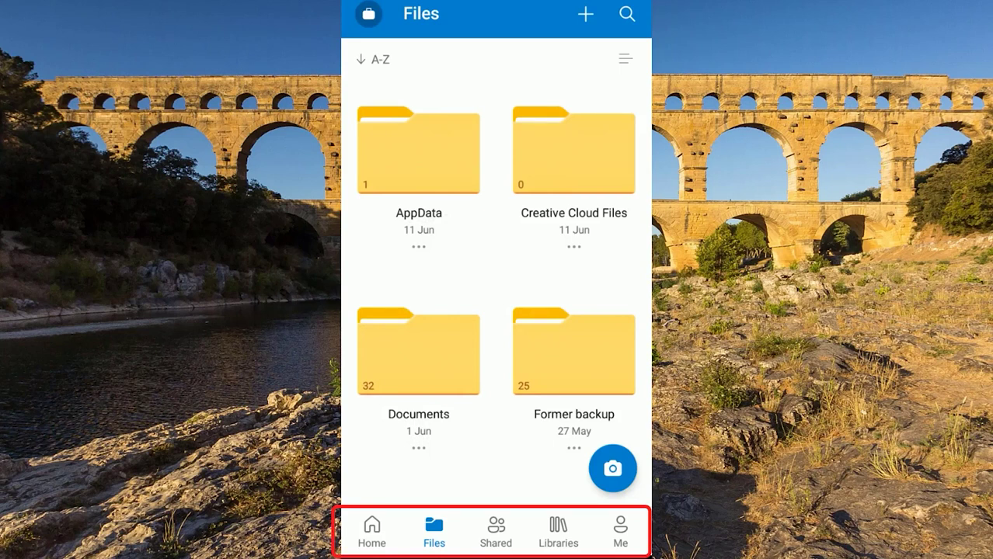
Step: View the file actions for Welcome to MEGA among the Home page's recent files, and dismiss them without choosing one
click(371, 532)
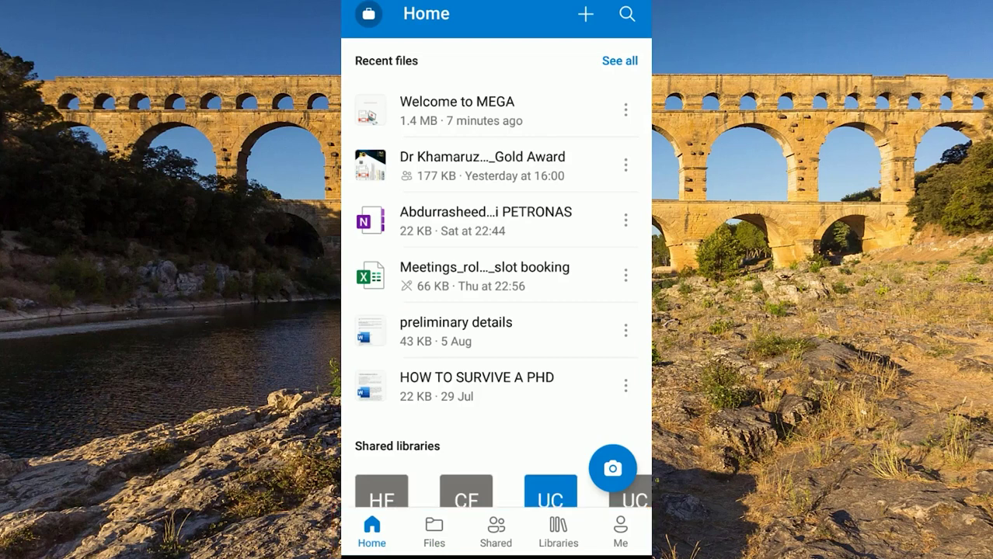
click(626, 110)
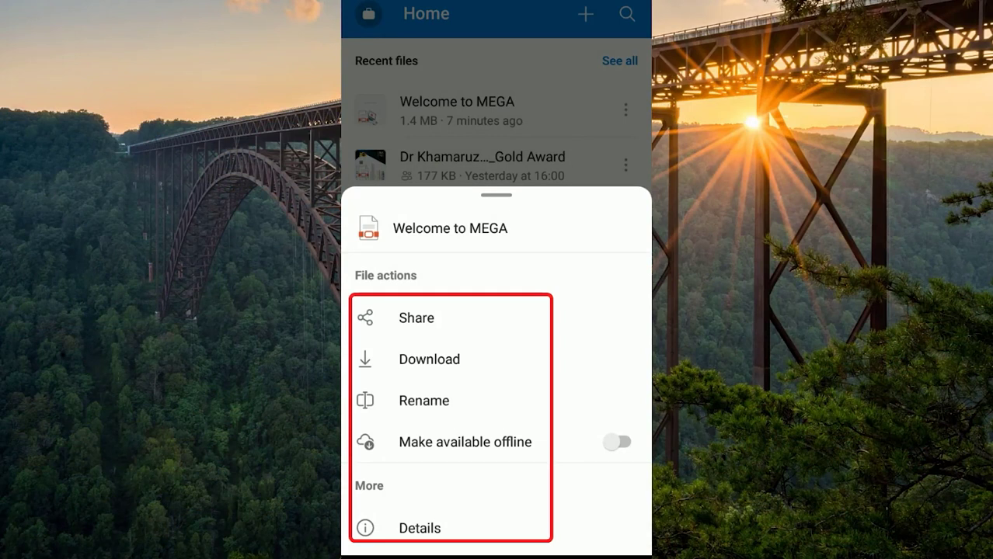
click(572, 121)
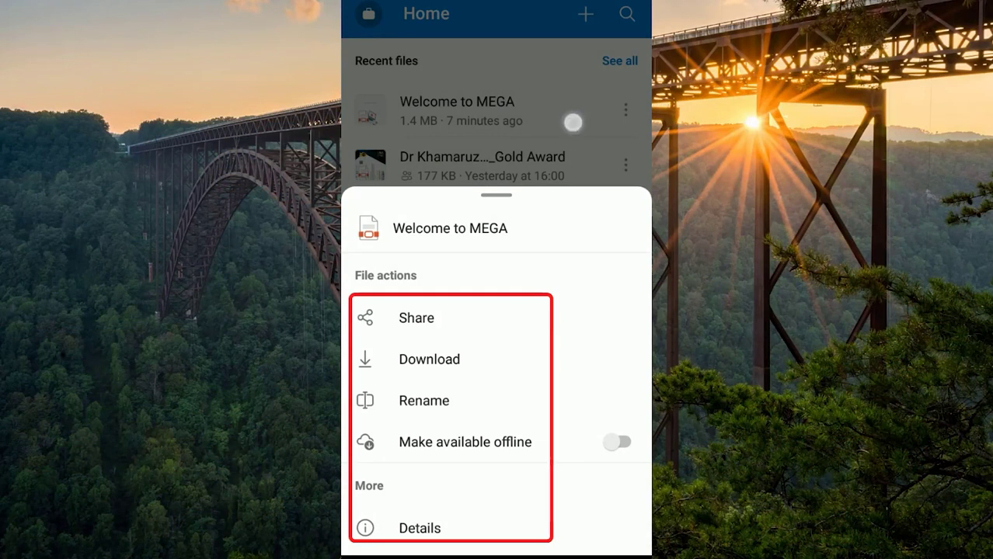
Step: Browse the Shared, Libraries and Me pages in turn, ending with the app's settings
click(496, 533)
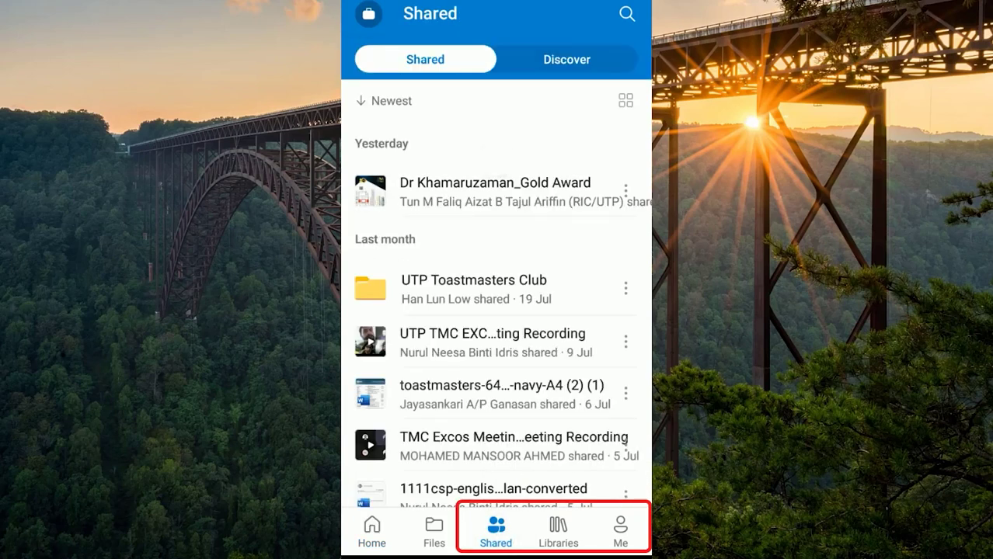
click(558, 533)
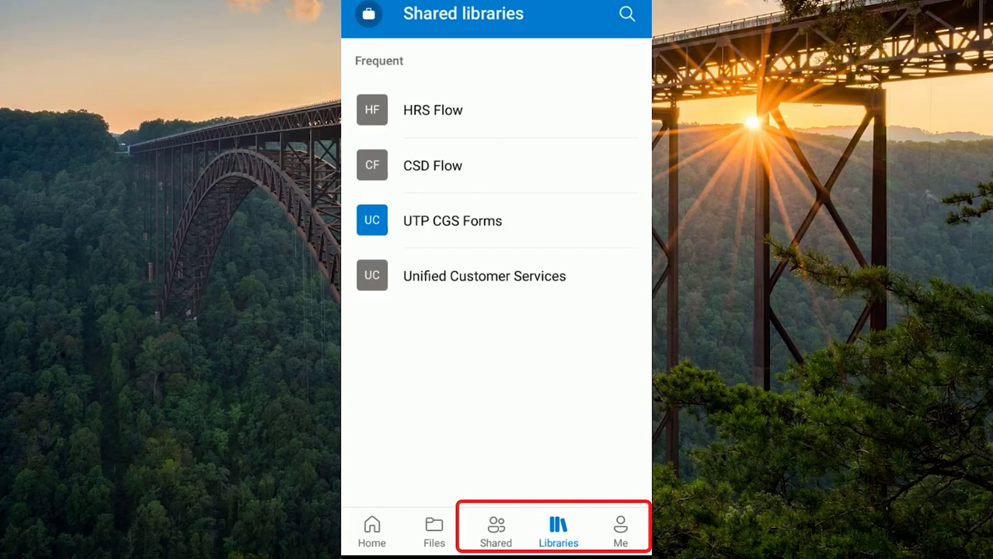
click(619, 533)
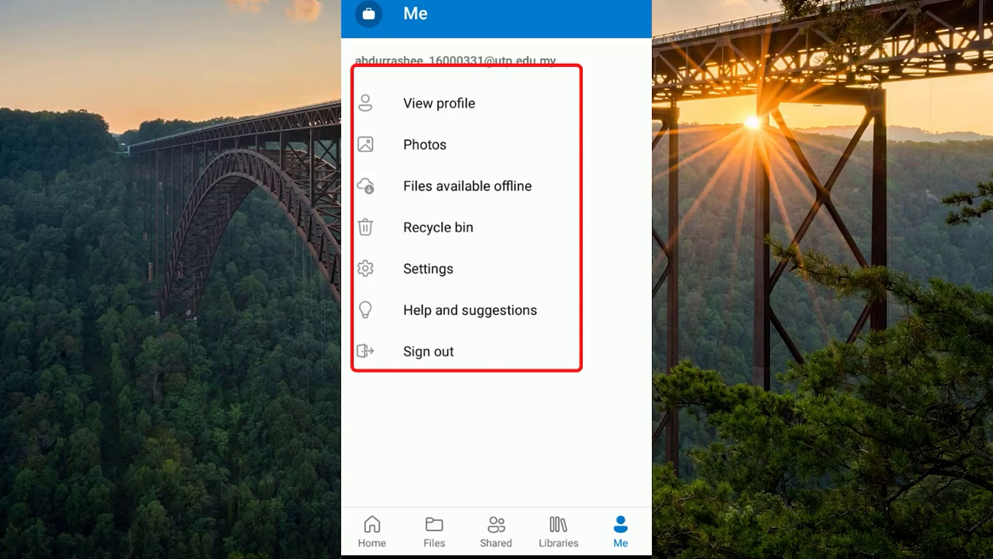
click(494, 269)
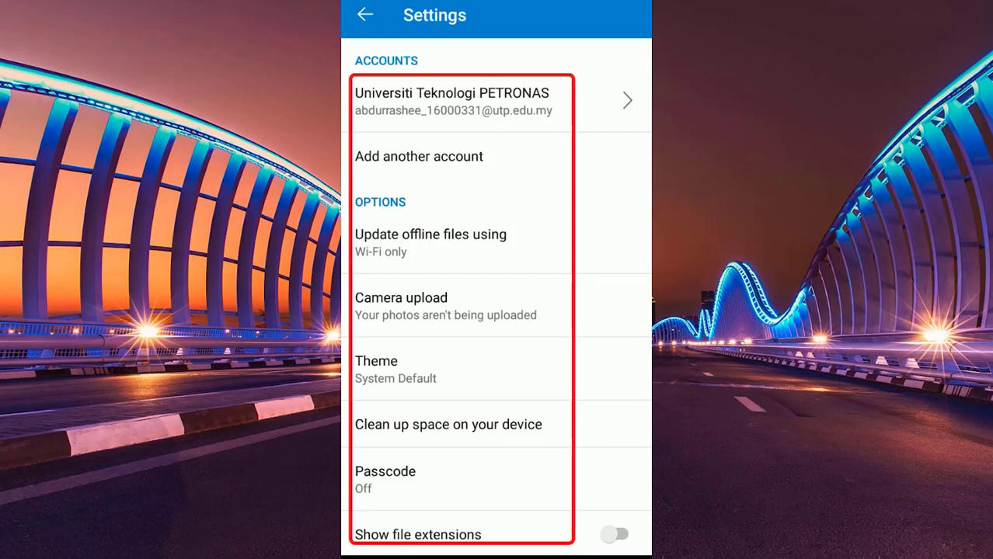
Step: Review the OneDrive app settings from the accounts and options down to the About section, and return to the Me page
drag(548, 463, 573, 298)
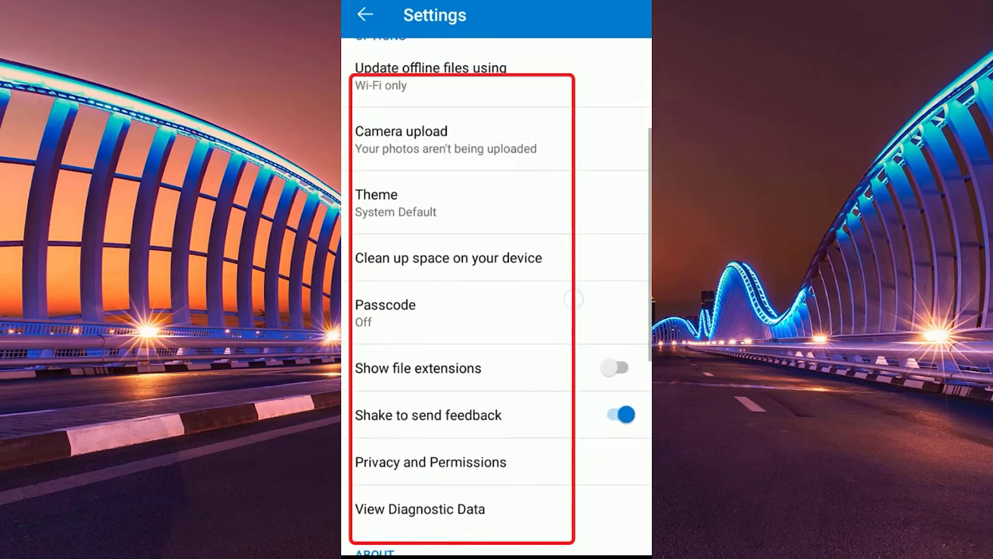
drag(579, 446, 580, 381)
drag(583, 437, 591, 394)
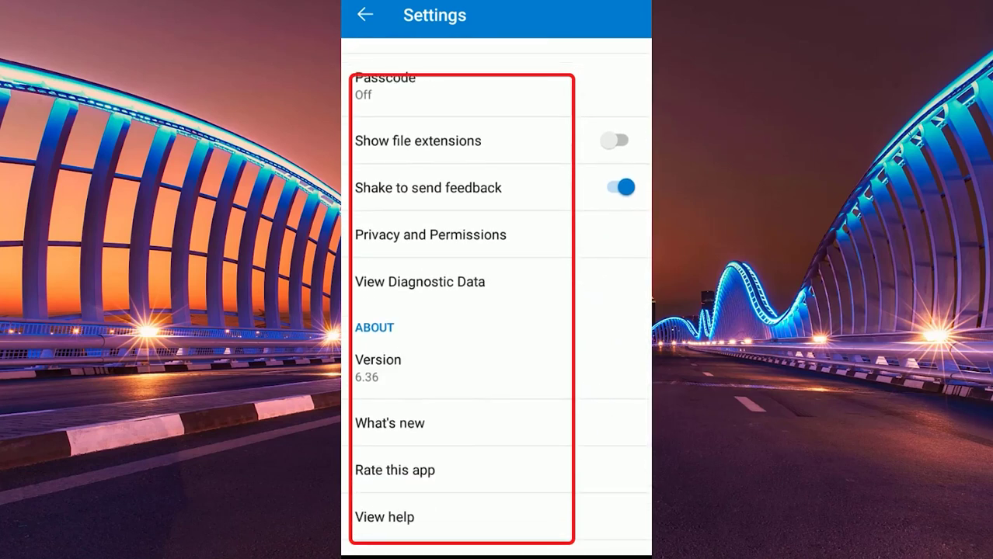
drag(579, 304, 616, 195)
mouse_move(554, 317)
mouse_down()
mouse_move(592, 233)
mouse_move(550, 447)
mouse_up()
drag(575, 334, 560, 466)
click(360, 11)
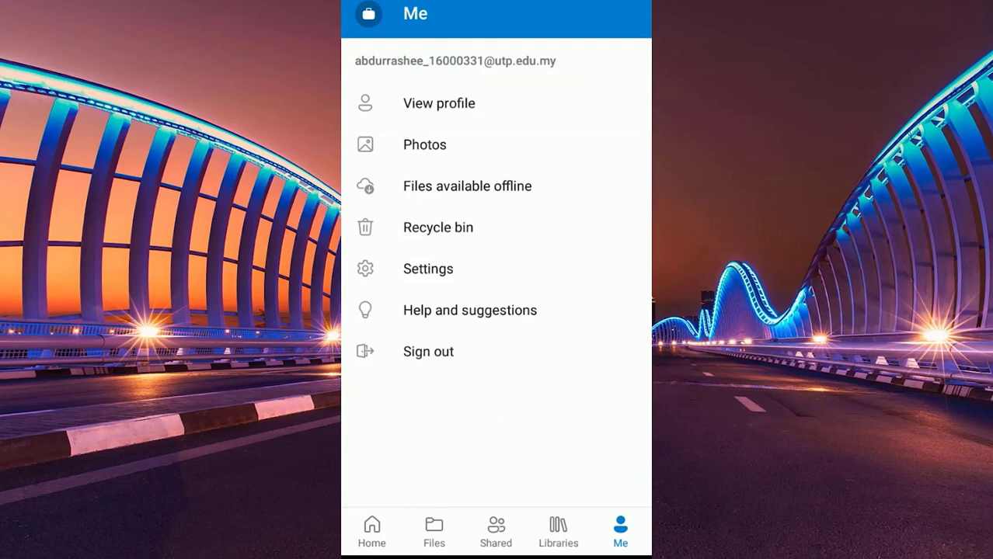
Step: From the Home page, start adding another account and open the Microsoft sign-in form at its e-mail or phone field
click(371, 532)
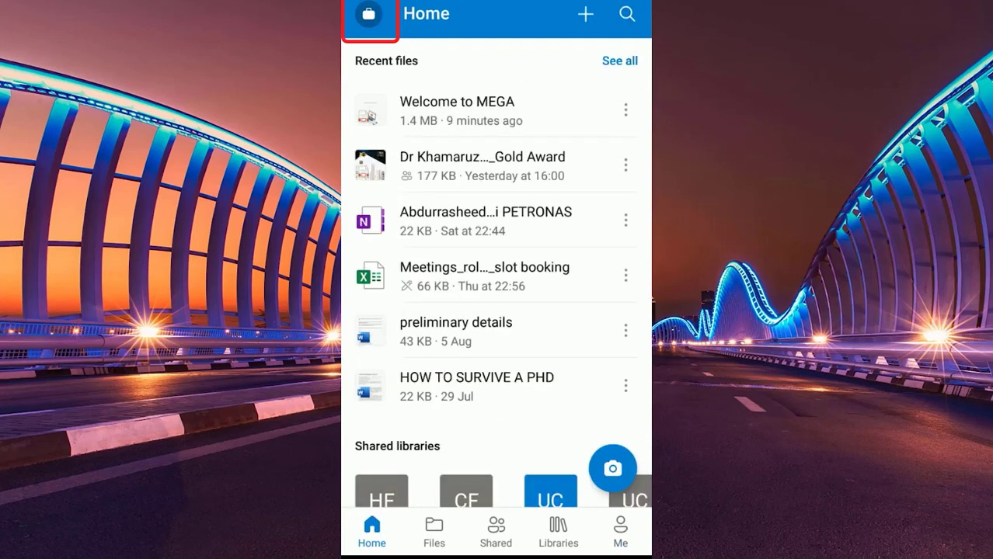
click(369, 13)
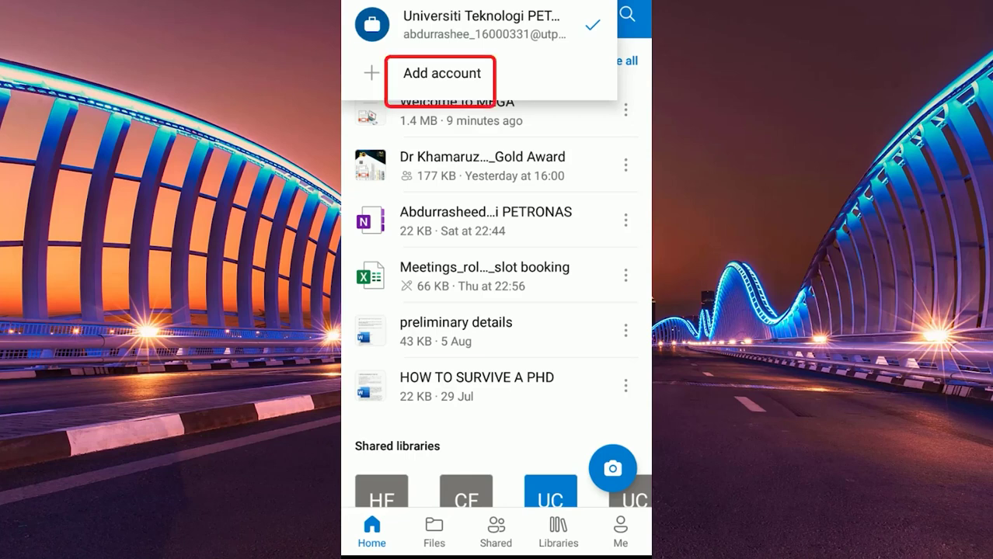
click(441, 73)
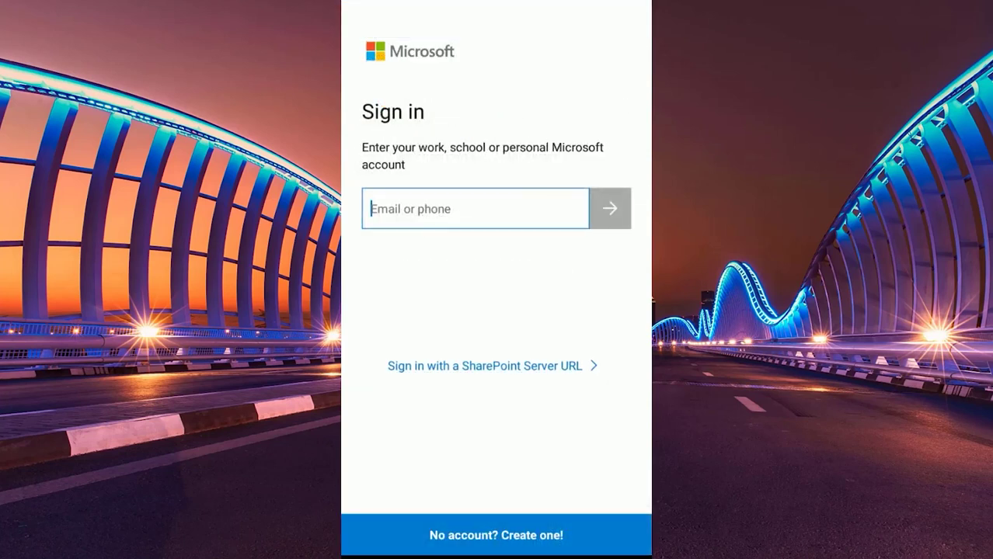
click(476, 208)
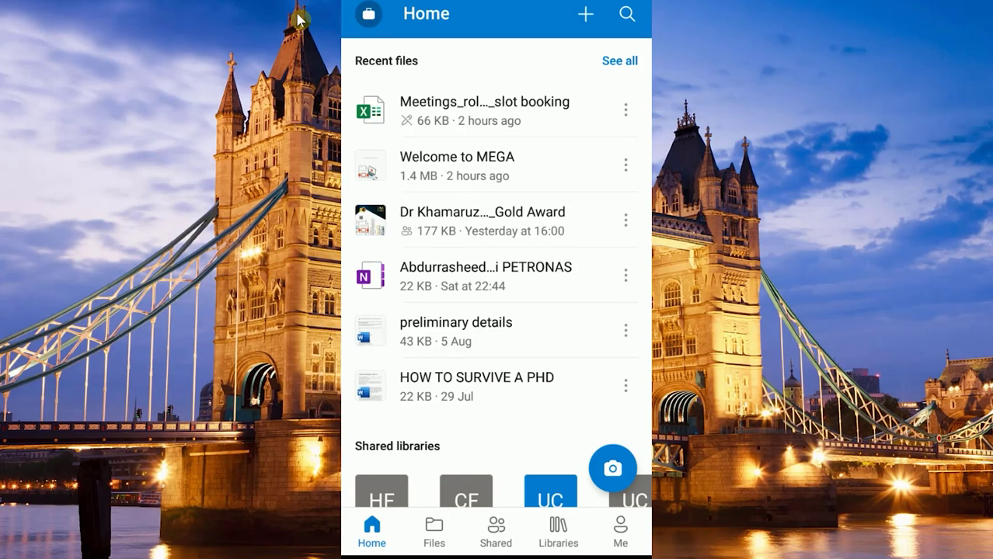
Step: Search Google for "mega" in the browser and open the MEGA website
click(525, 172)
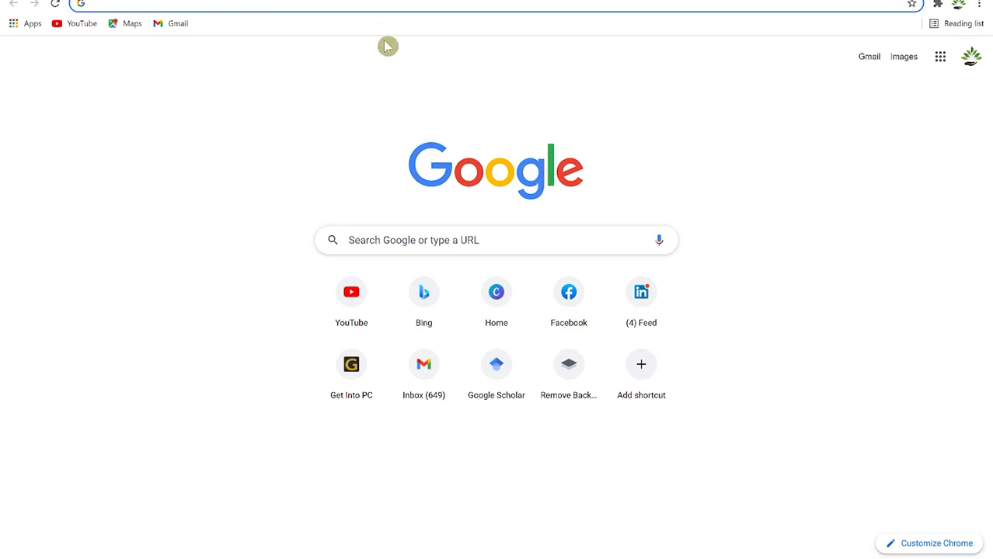
click(398, 4)
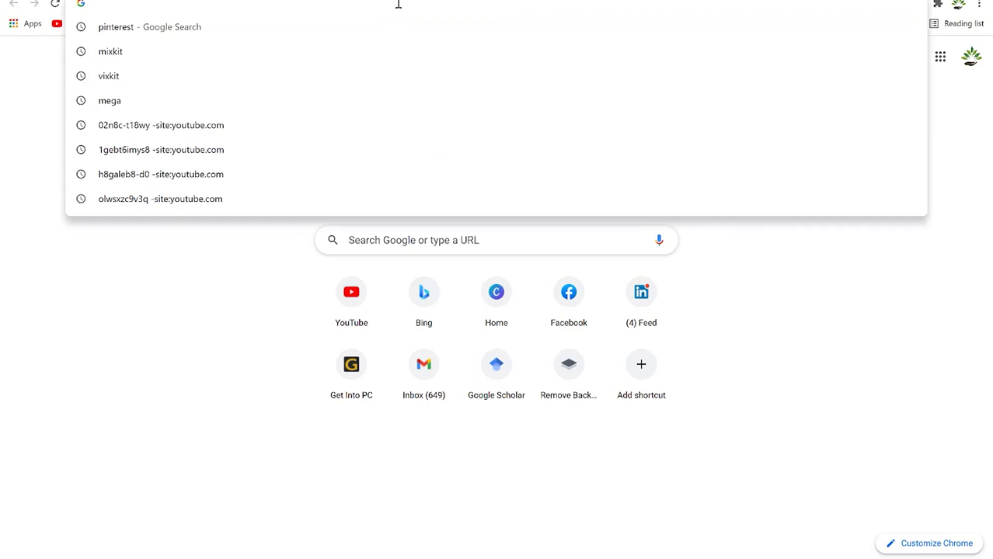
text(mega)
key(Return)
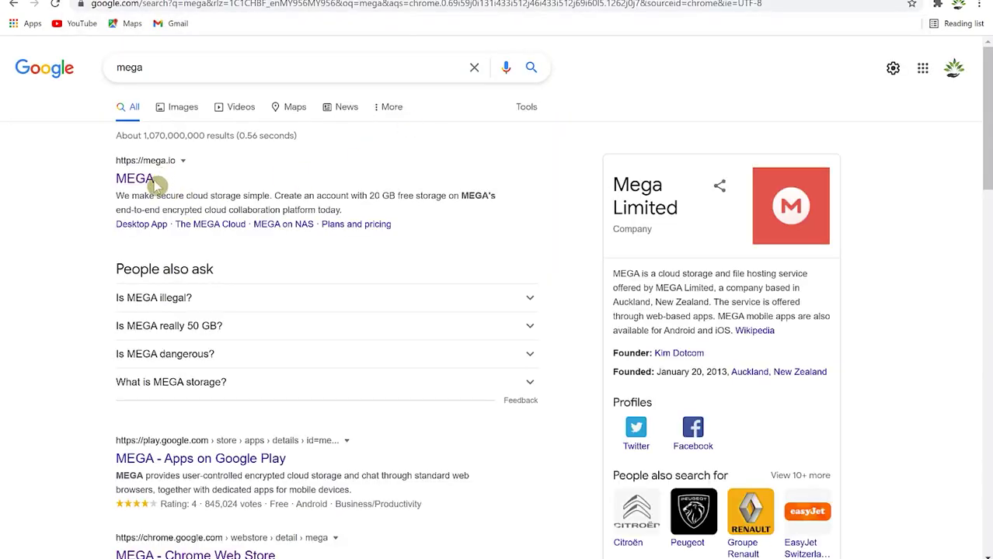
click(149, 185)
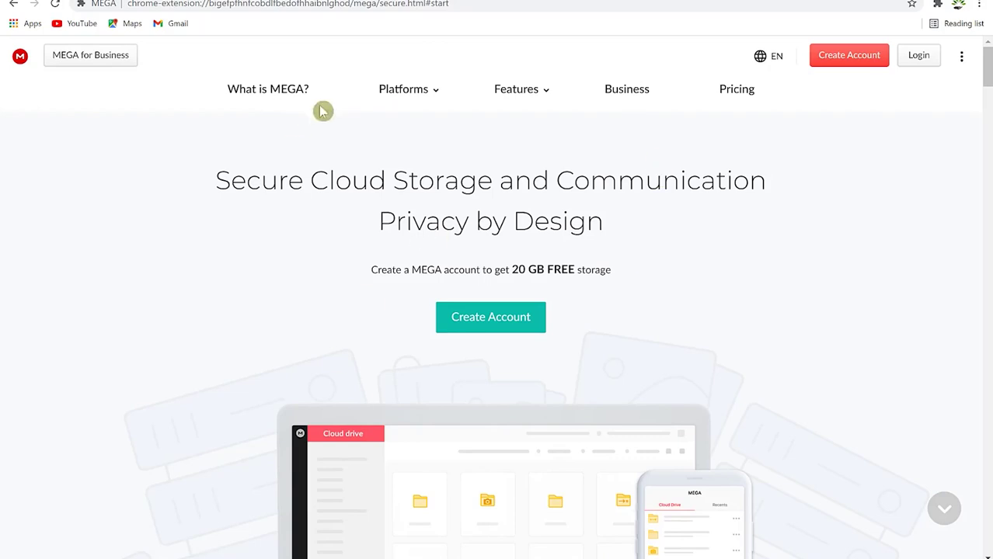
Step: Examine the MEGA home page, including its storage and encryption features, price comparison, device software and reasons to use the service
scroll(462, 345, down, 7)
scroll(466, 342, down, 2)
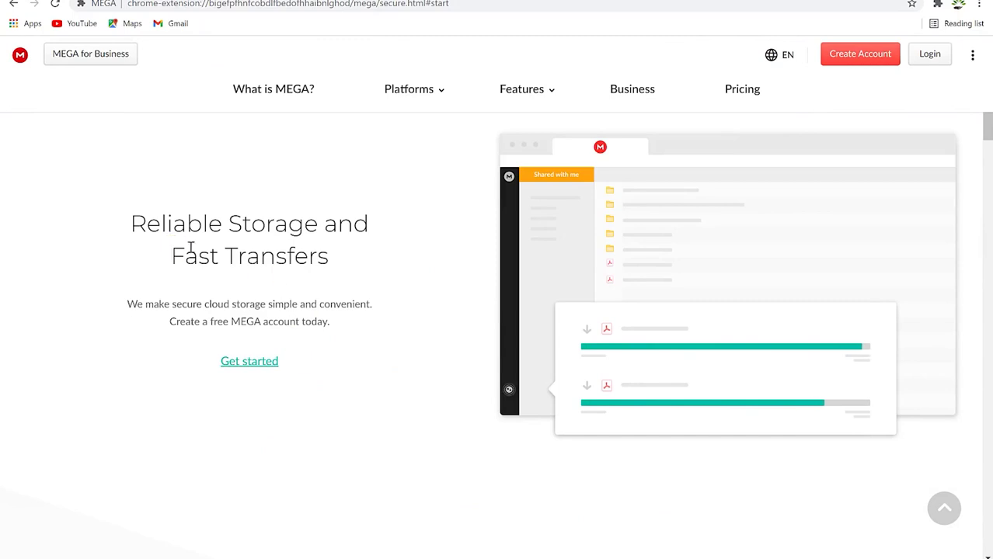
scroll(354, 350, down, 3)
scroll(357, 357, down, 8)
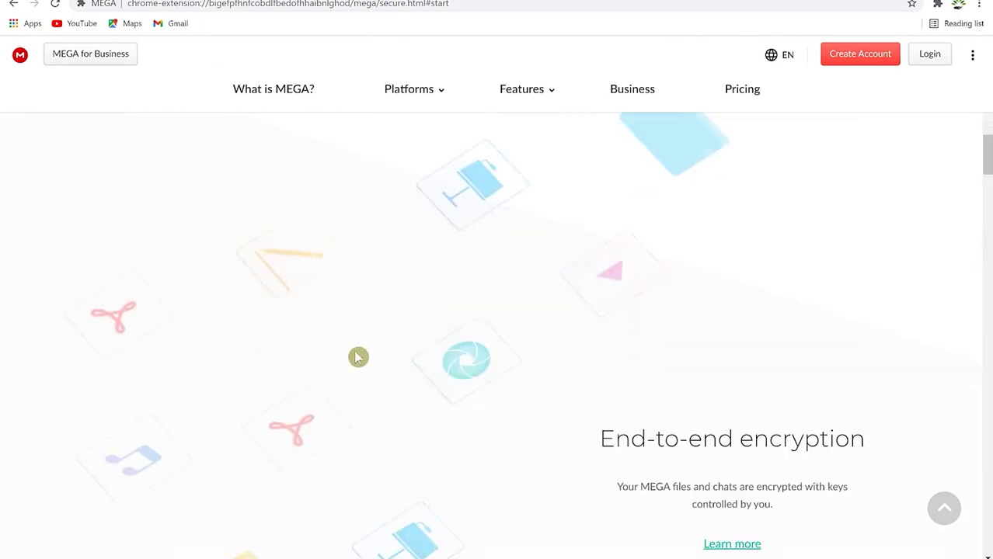
scroll(442, 335, up, 2)
scroll(442, 335, up, 2)
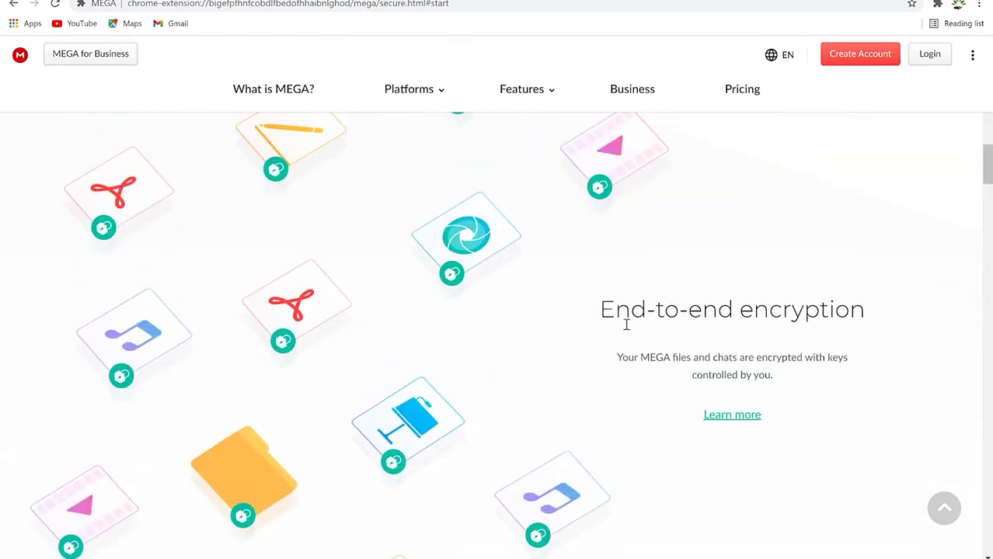
scroll(491, 365, down, 5)
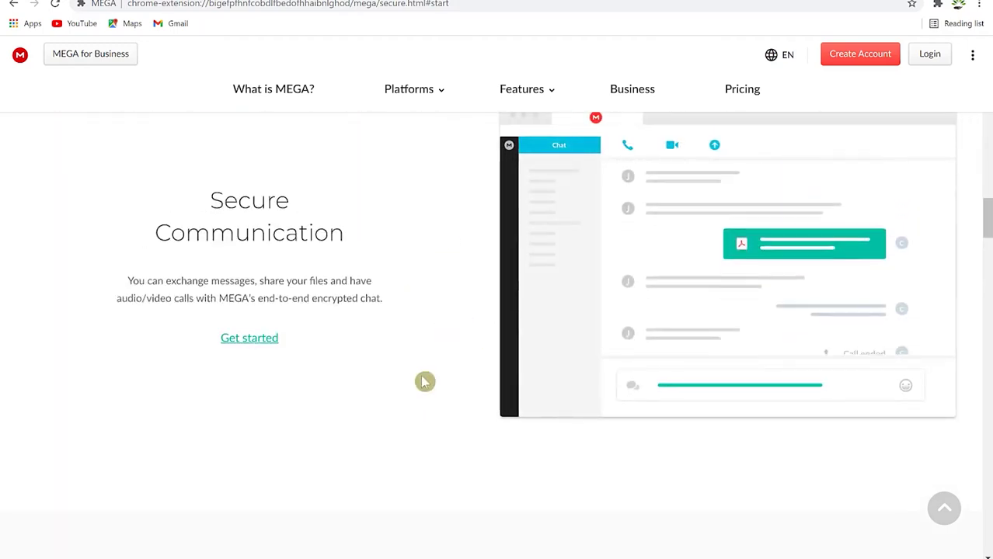
scroll(432, 370, down, 5)
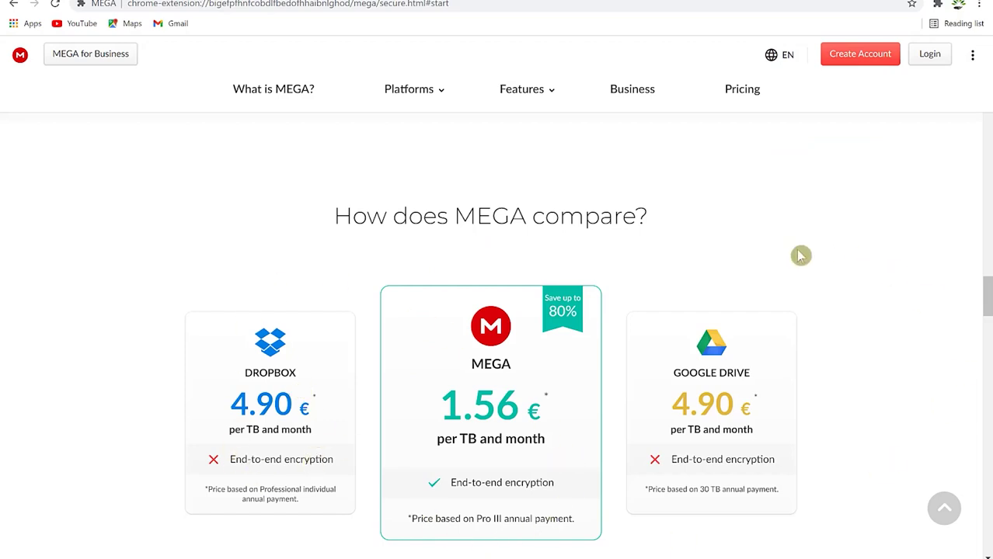
scroll(769, 519, down, 5)
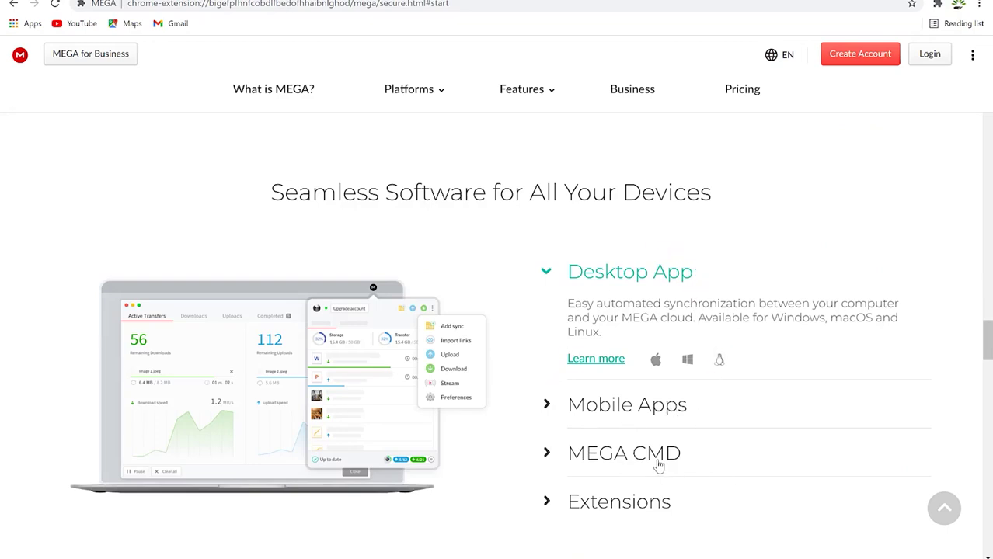
scroll(691, 474, down, 8)
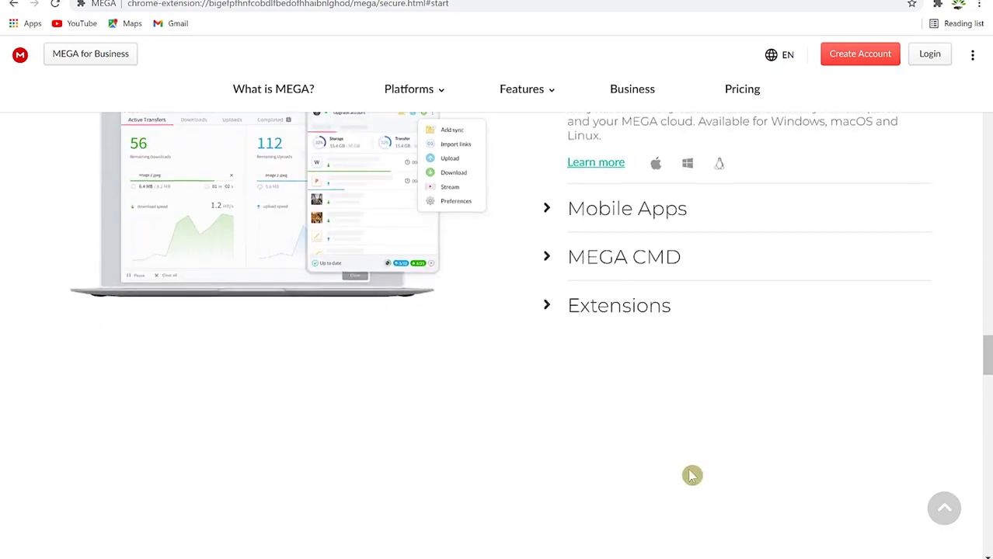
scroll(694, 476, up, 2)
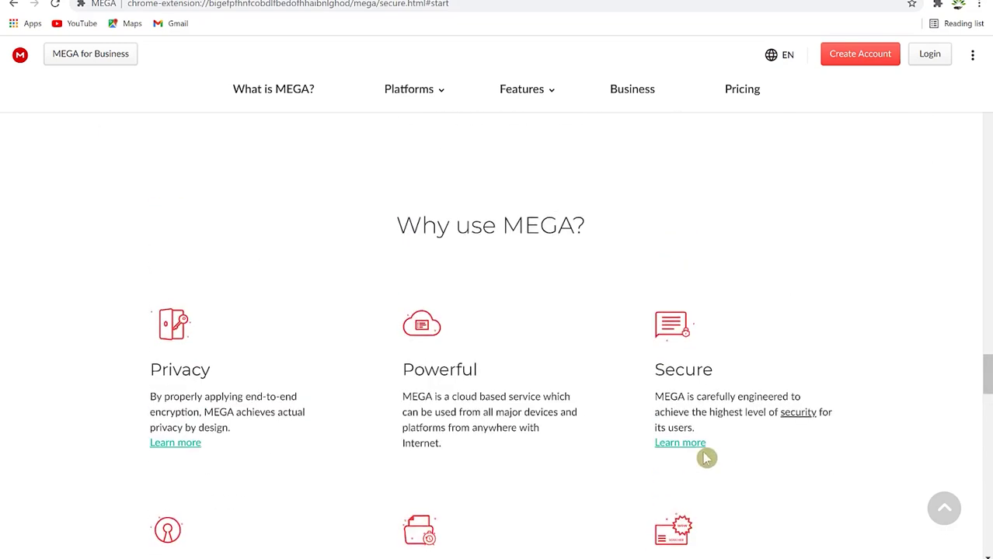
scroll(591, 396, up, 2)
scroll(529, 415, down, 3)
scroll(529, 414, down, 7)
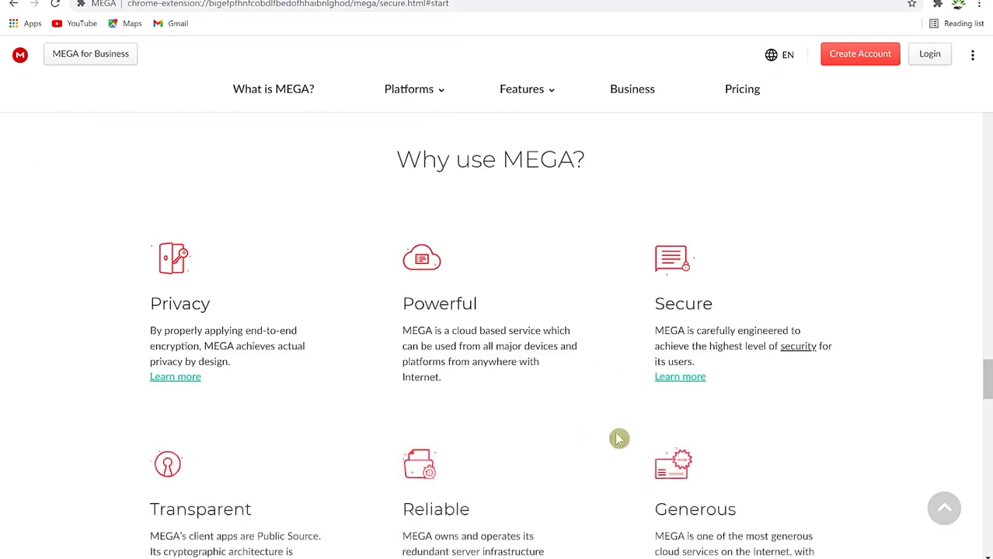
scroll(618, 445, down, 5)
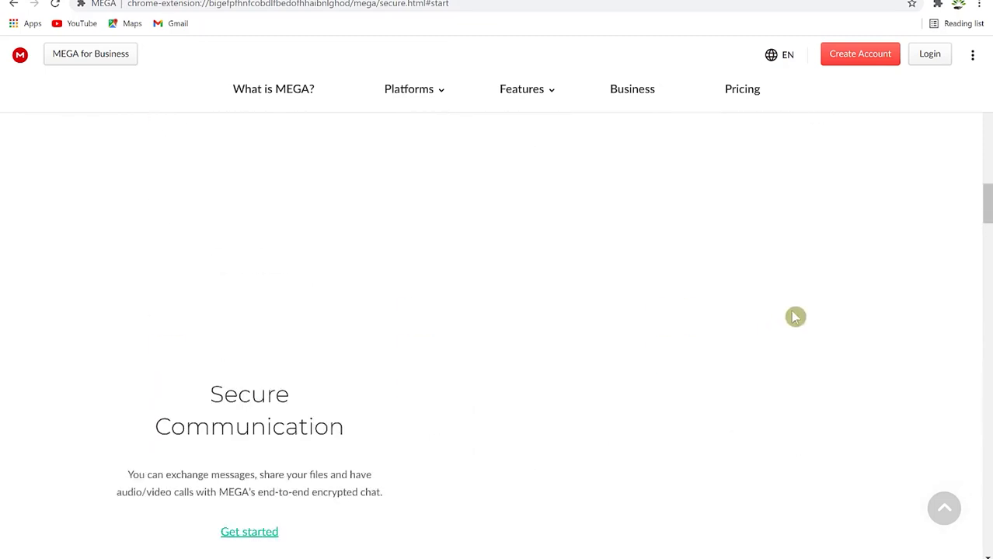
Step: View the MEGA login form and the free account registration form
click(931, 56)
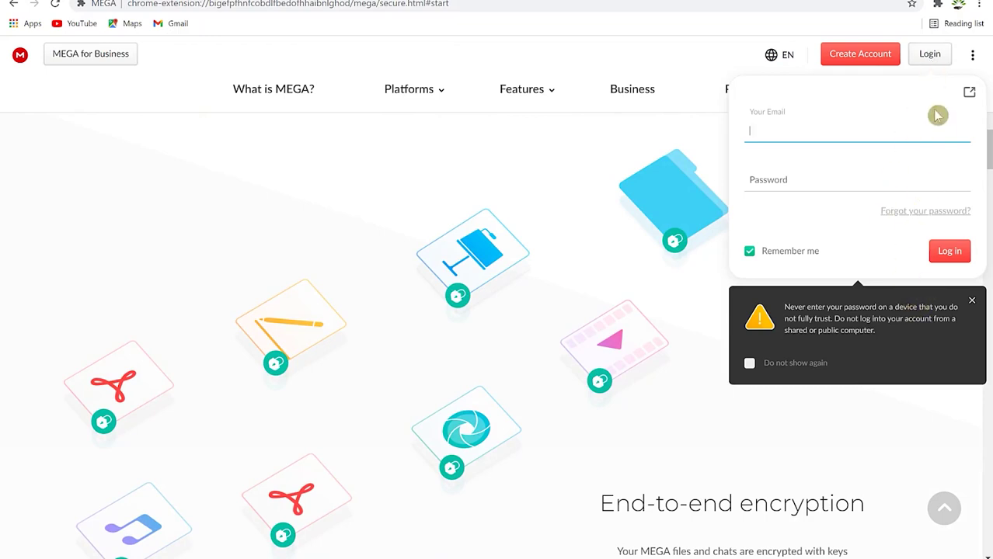
click(855, 54)
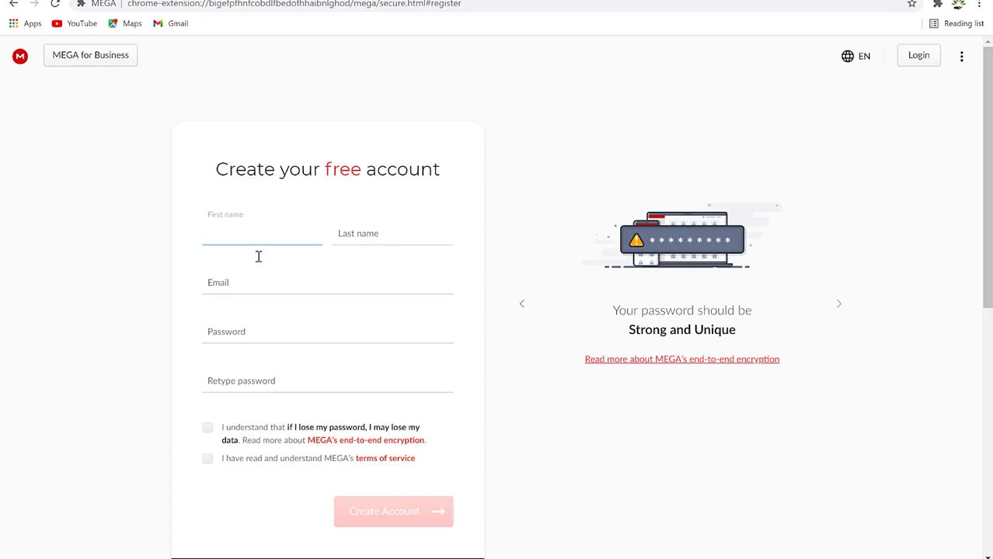
Step: Log in to MEGA with the saved account e-mail and password
click(928, 59)
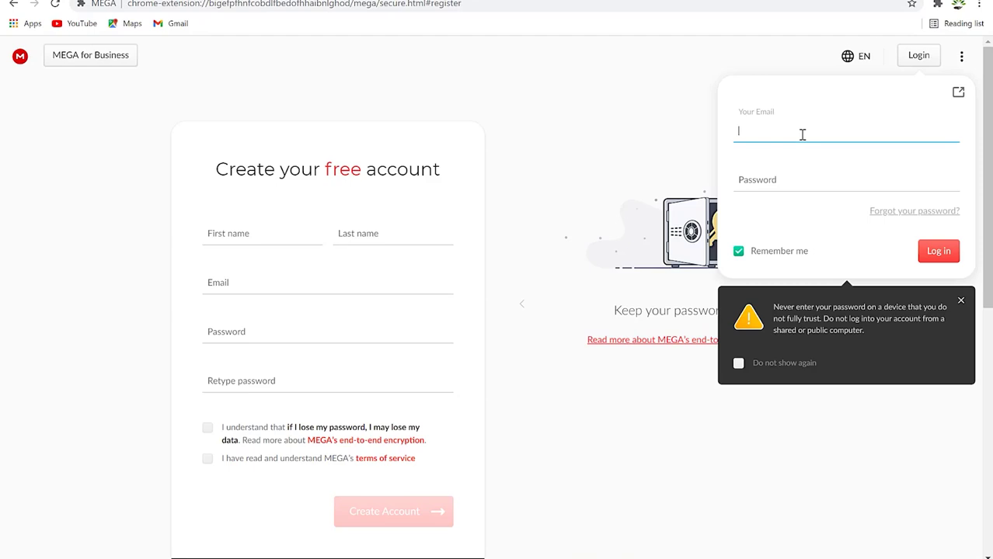
text(b)
key(Down)
key(Return)
click(938, 251)
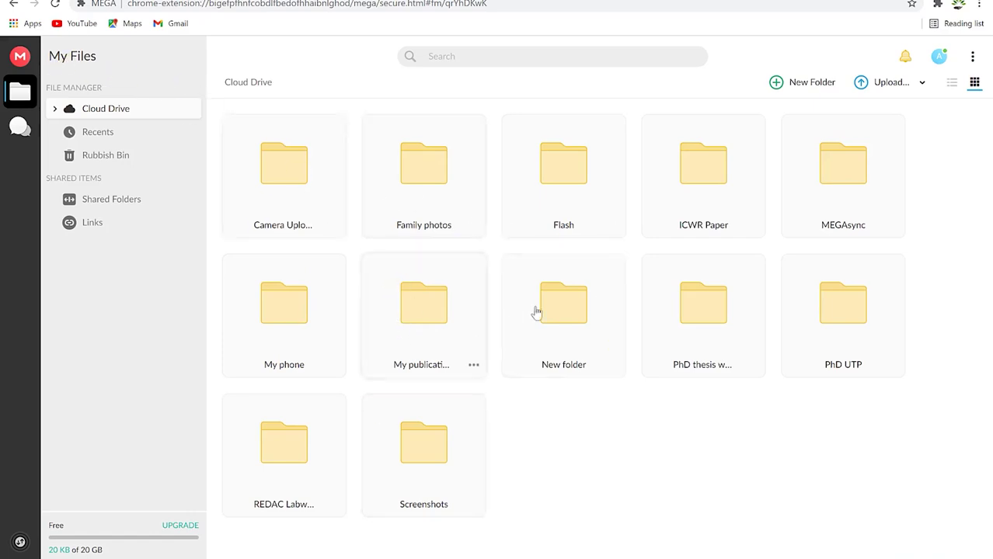
Step: Look through the Cloud Drive, Recents, Rubbish Bin, Shared Folders and Links sections of the MEGA file manager
click(90, 99)
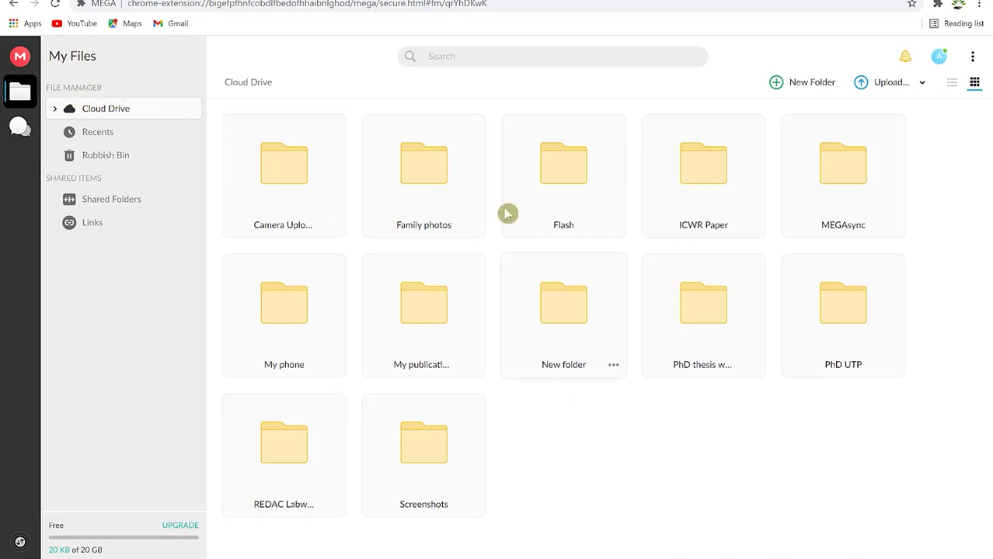
click(111, 138)
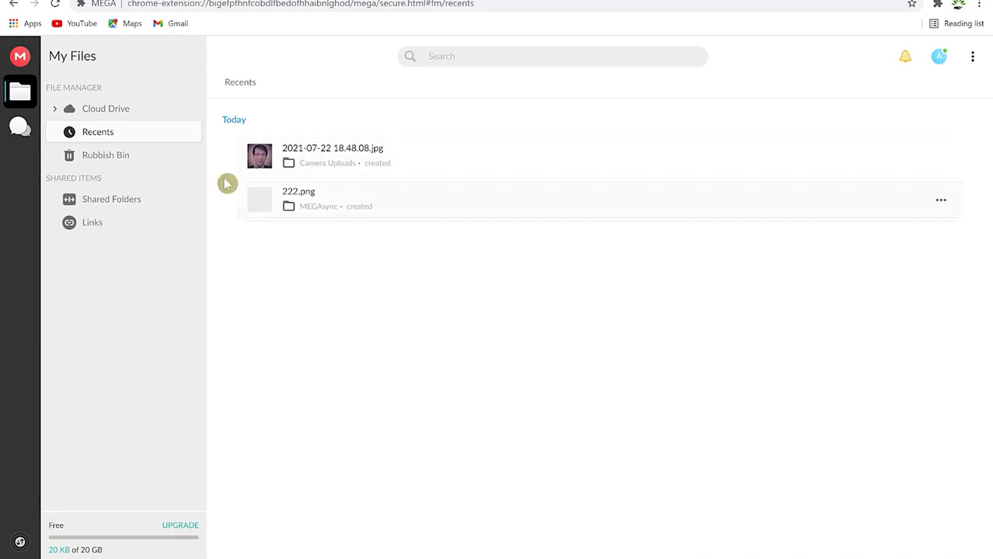
click(104, 159)
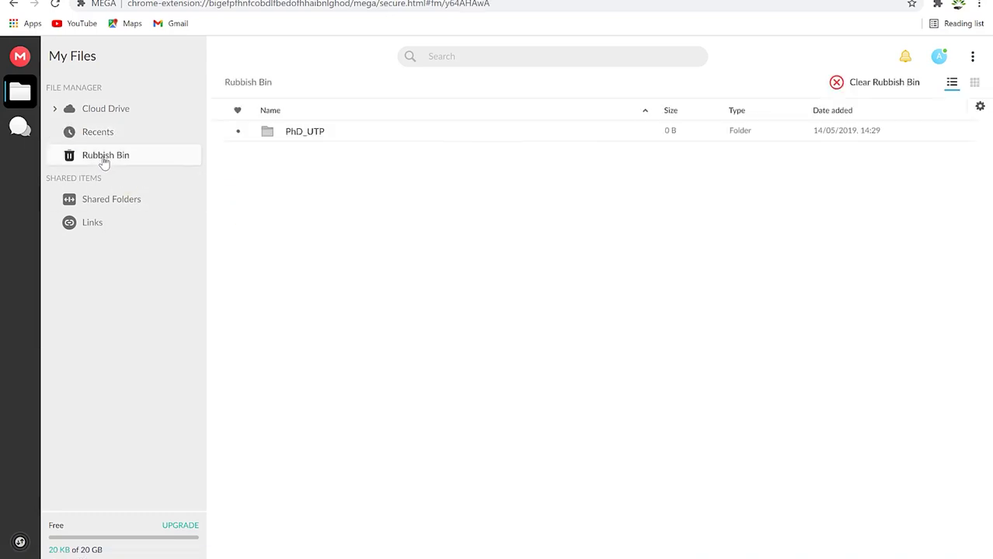
click(445, 342)
click(124, 203)
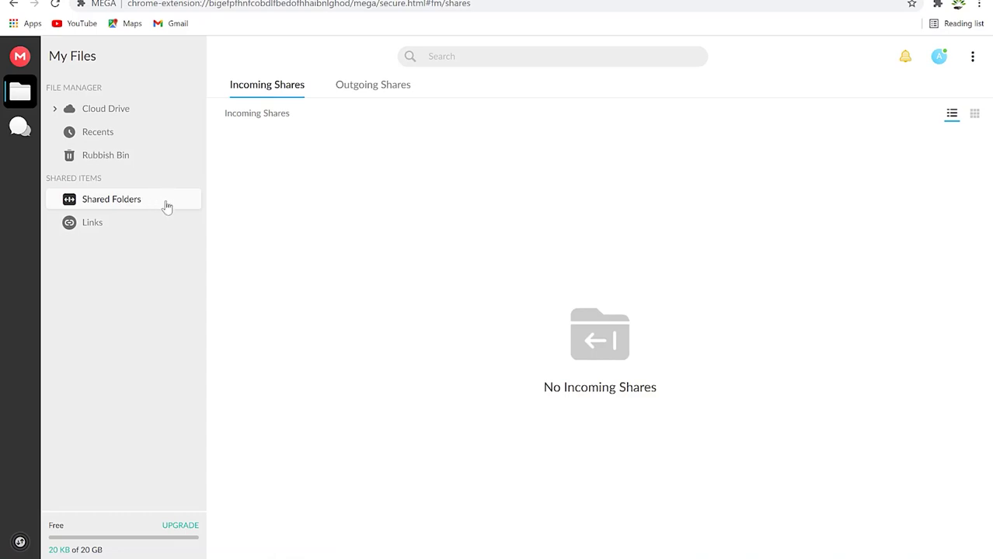
click(144, 225)
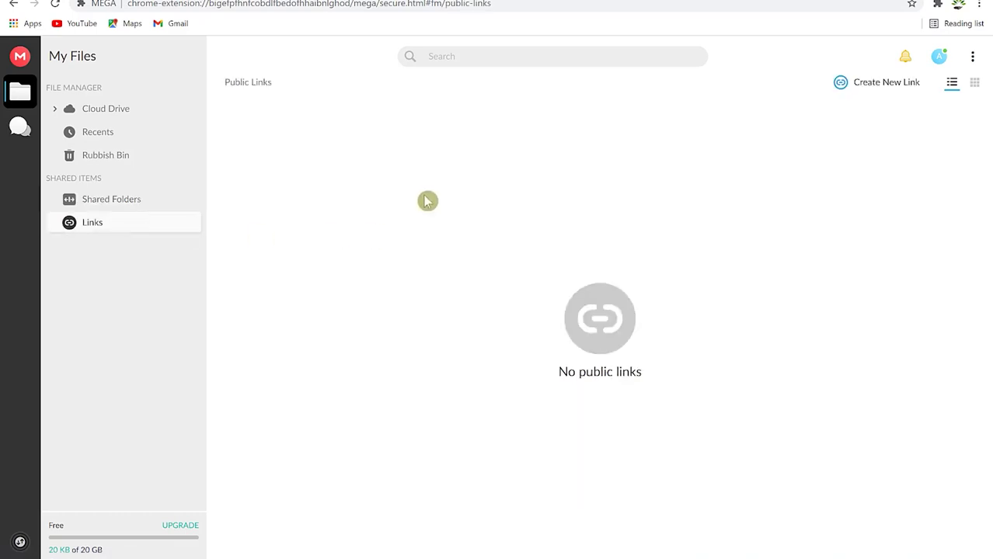
Step: Search the Cloud Drive for "phd" and clear the search
click(132, 108)
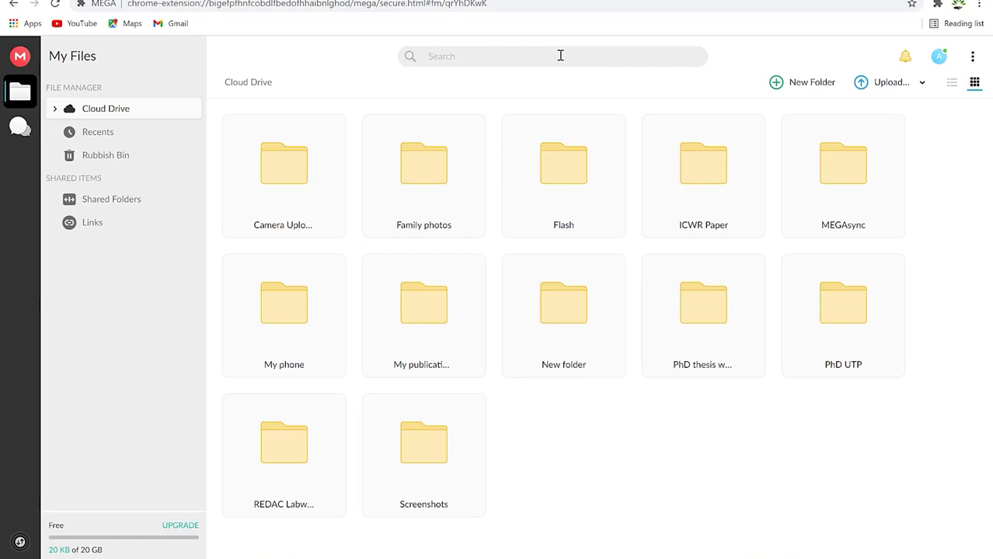
key(Return)
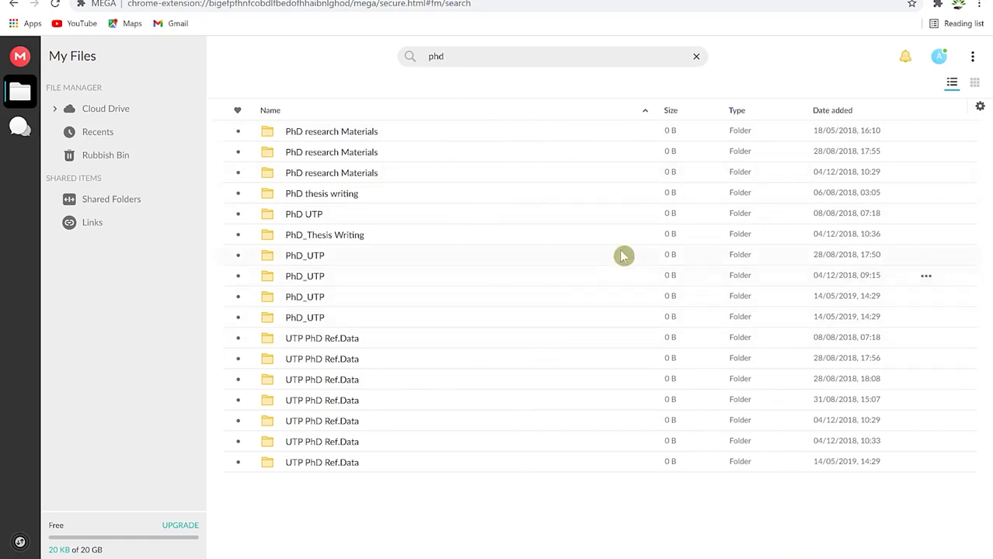
click(689, 59)
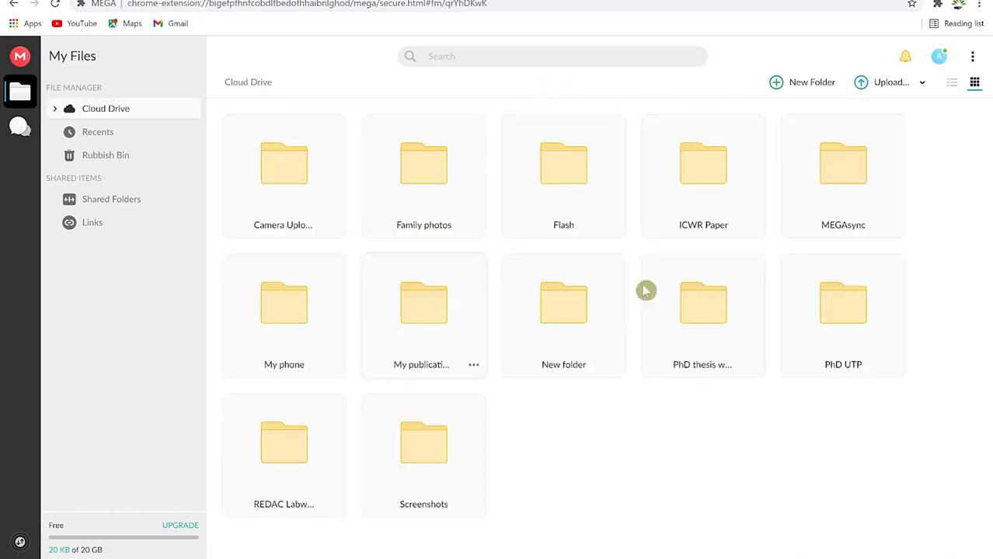
Step: Display the Cloud Drive folders in list view
click(975, 84)
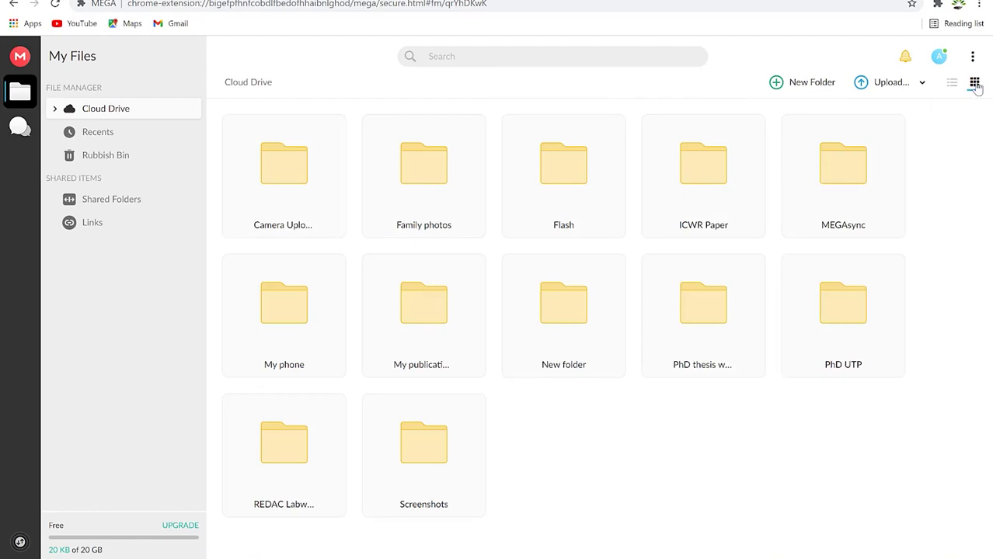
click(952, 86)
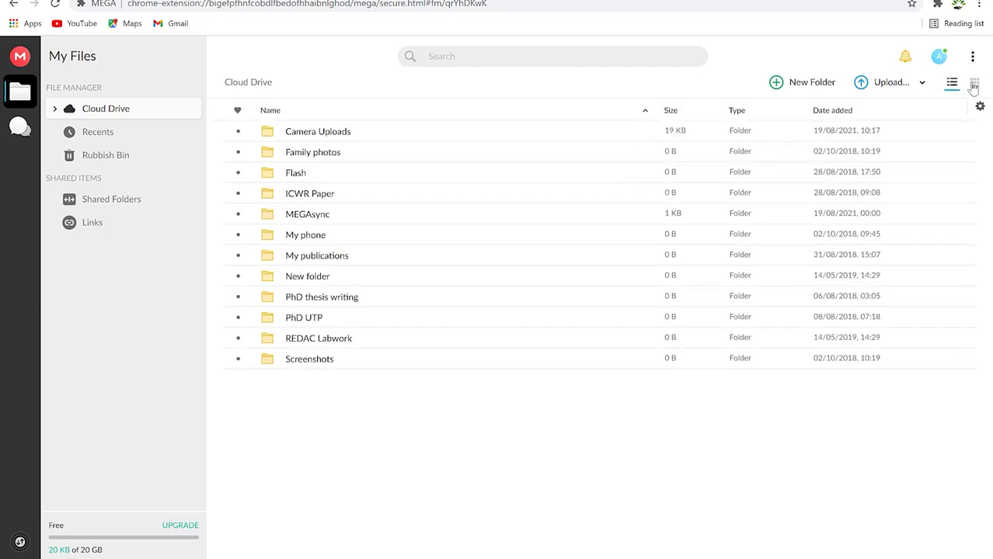
Step: Switch the Cloud Drive to grid view and create a folder named "Epic mentorship"
click(974, 84)
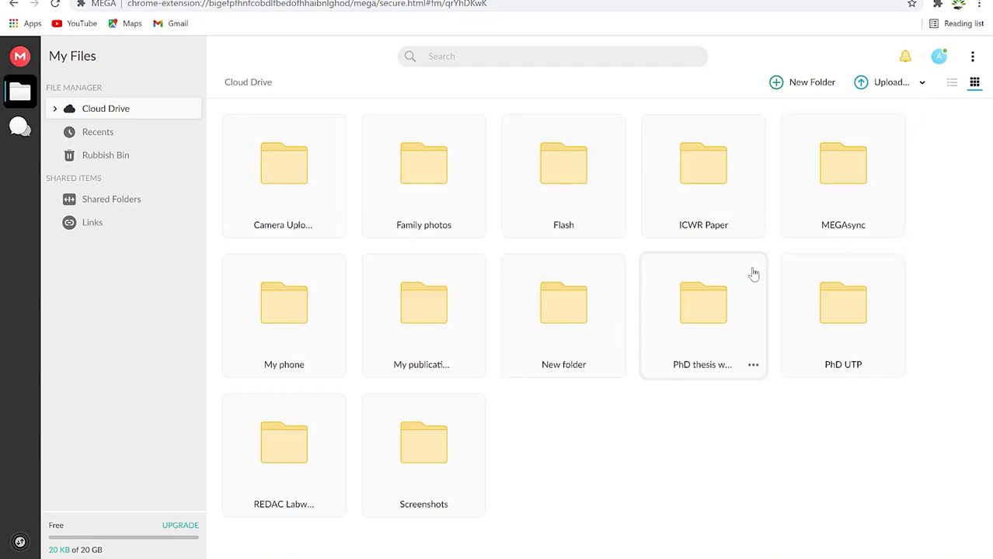
click(814, 84)
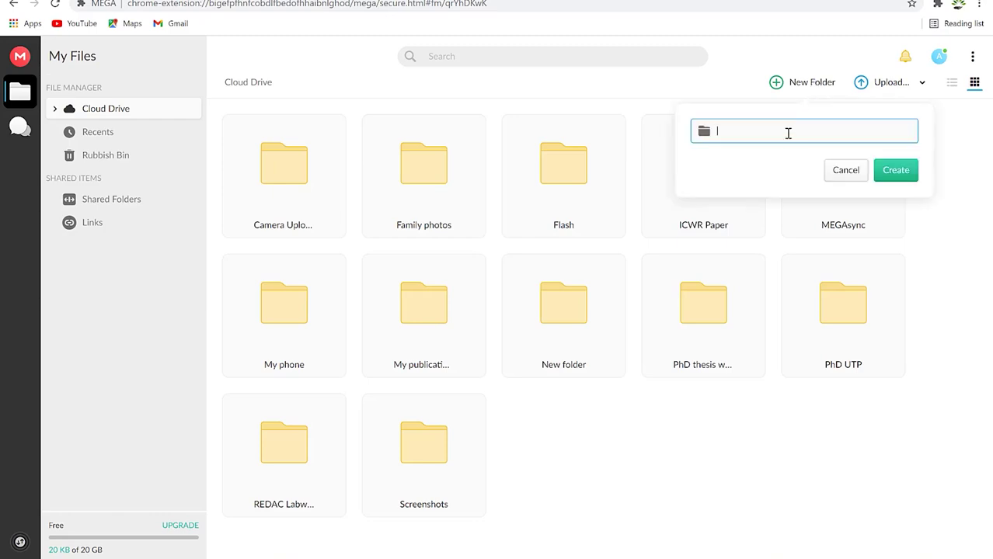
text(Epic mentorship)
click(899, 172)
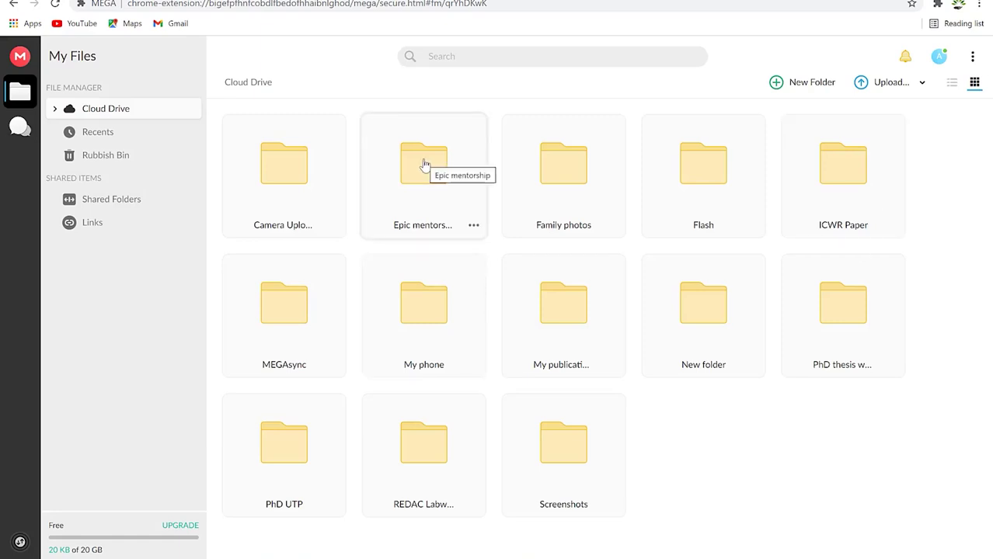
Step: Upload the file 0805-KINTA-DECK from the local Desktop into the "Epic mentorship" folder
double_click(425, 165)
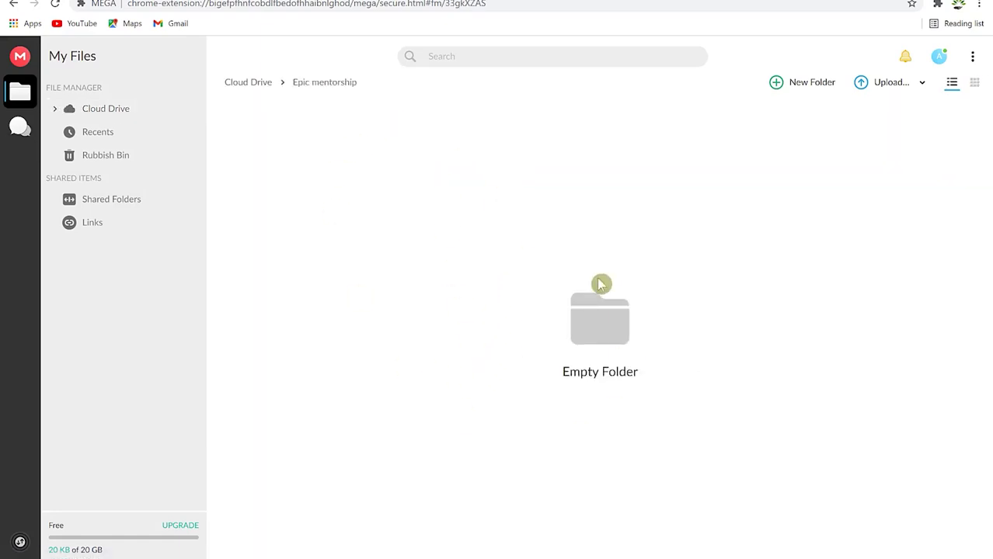
click(891, 90)
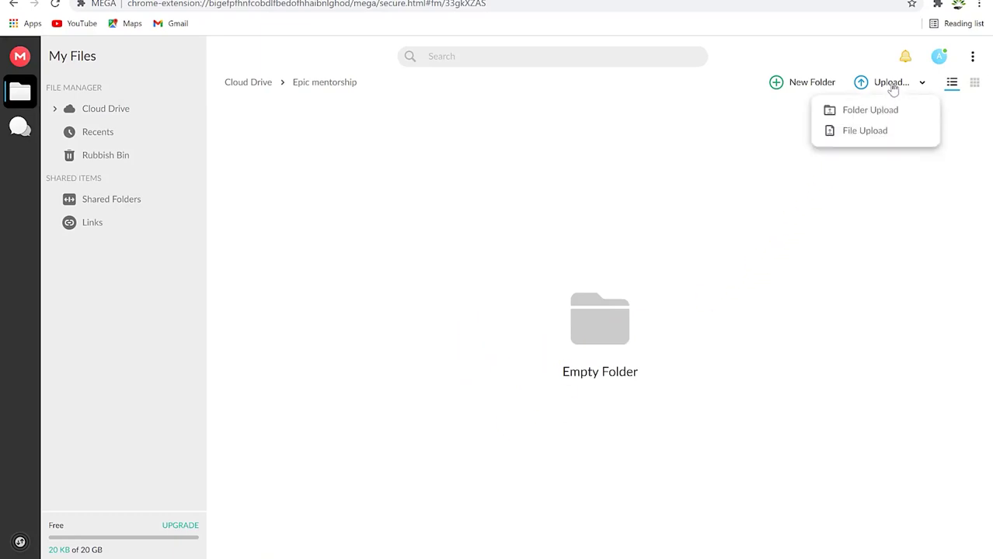
click(901, 137)
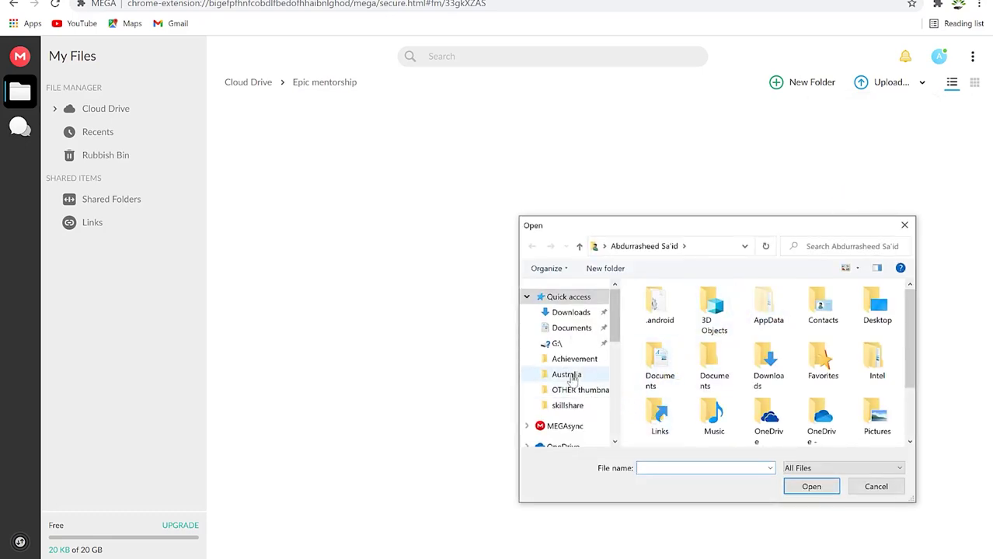
scroll(575, 401, down, 2)
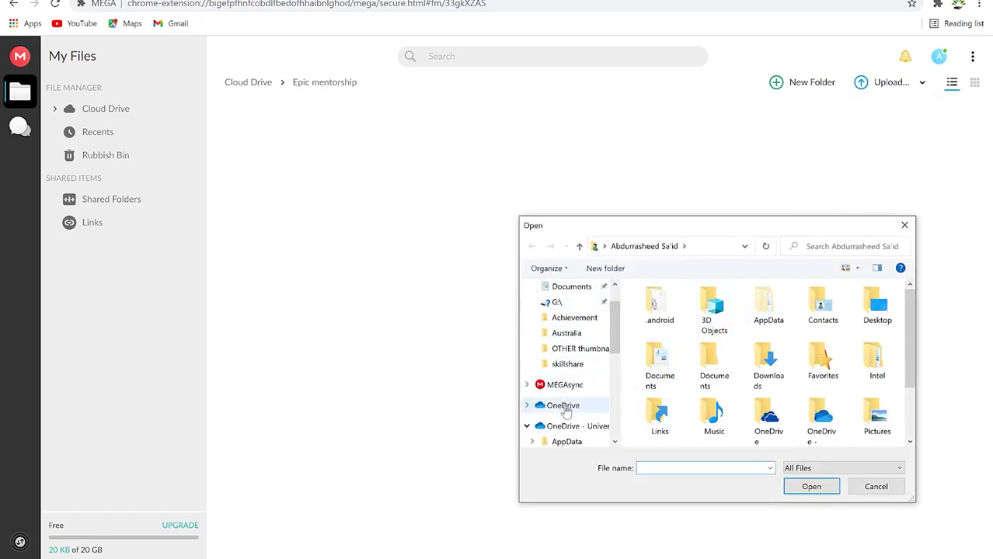
scroll(571, 425, down, 3)
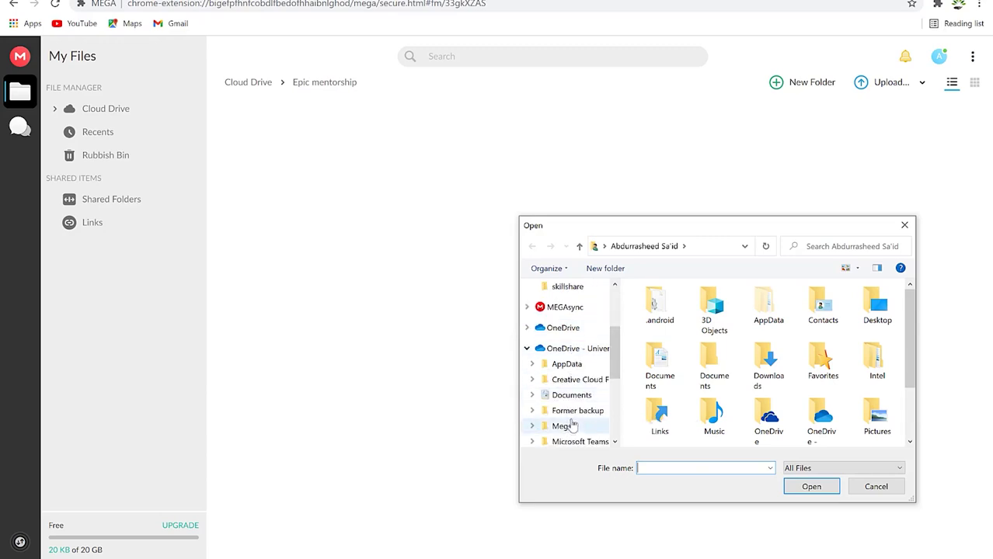
scroll(575, 365, up, 2)
scroll(575, 357, up, 1)
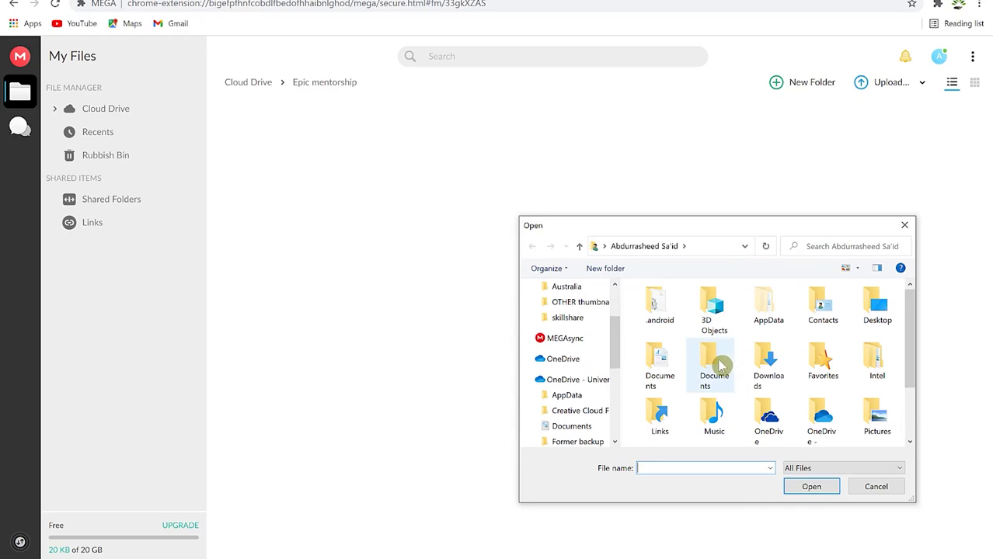
double_click(877, 306)
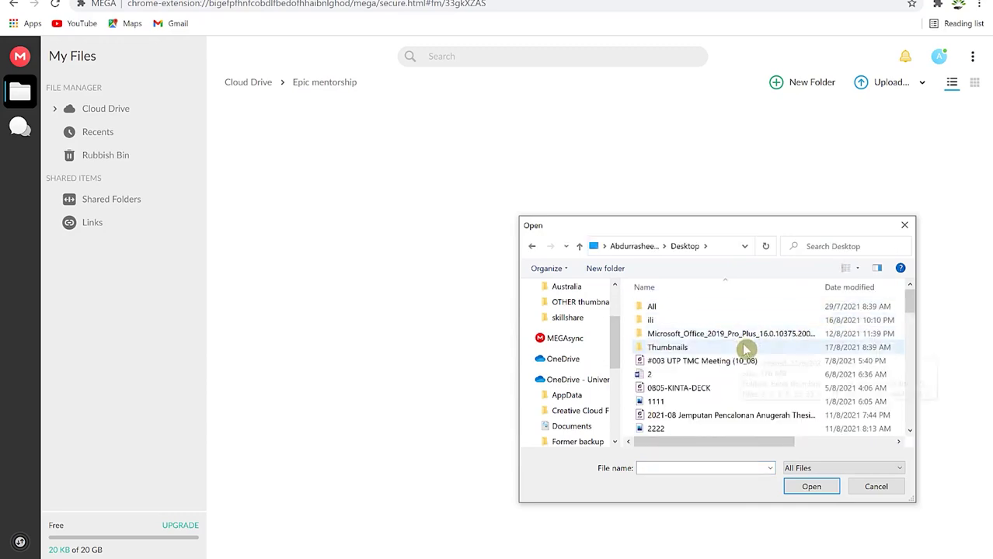
click(740, 391)
click(811, 486)
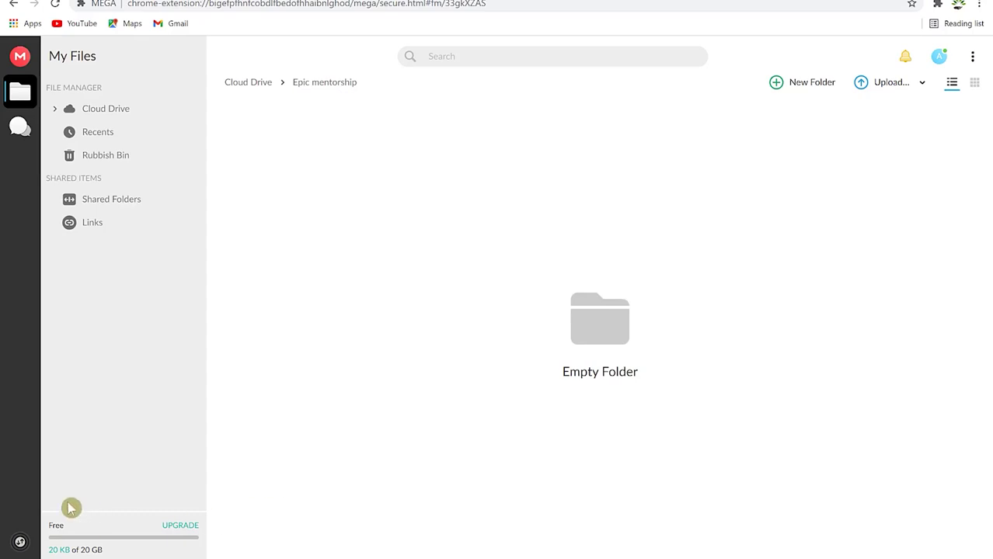
Step: Show the MEGAsync transfer manager and try pausing and resuming the 0805-KINTA-DECK.pdf upload
click(20, 544)
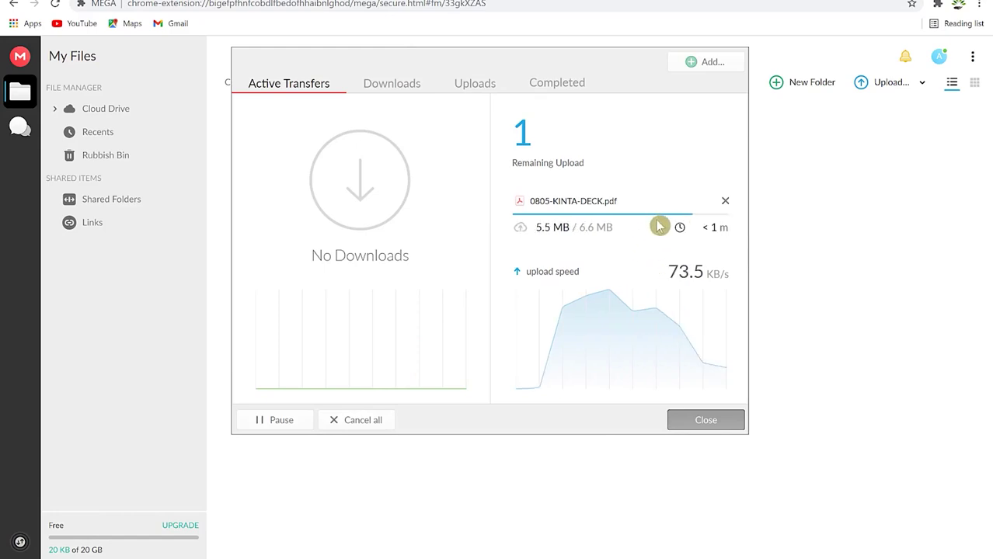
click(279, 421)
click(290, 424)
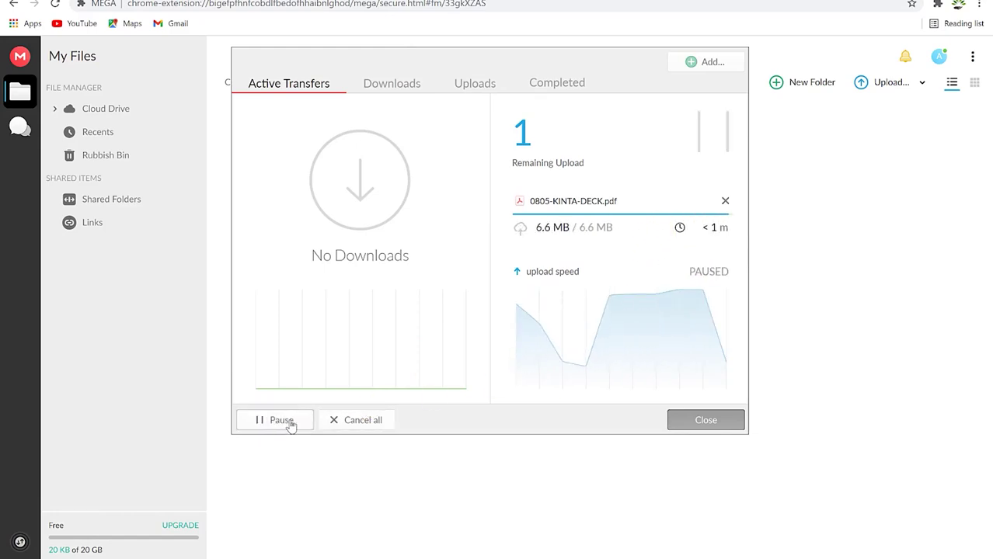
click(355, 418)
drag(449, 65, 629, 285)
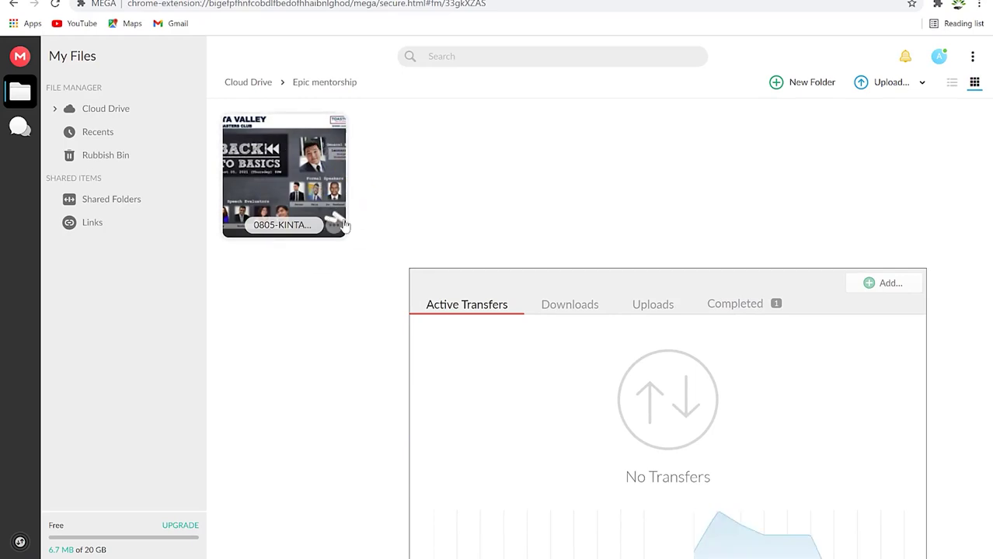
Step: Look through the Downloads, Uploads, Completed and Active Transfers lists in the transfer manager
drag(583, 281, 473, 137)
click(467, 122)
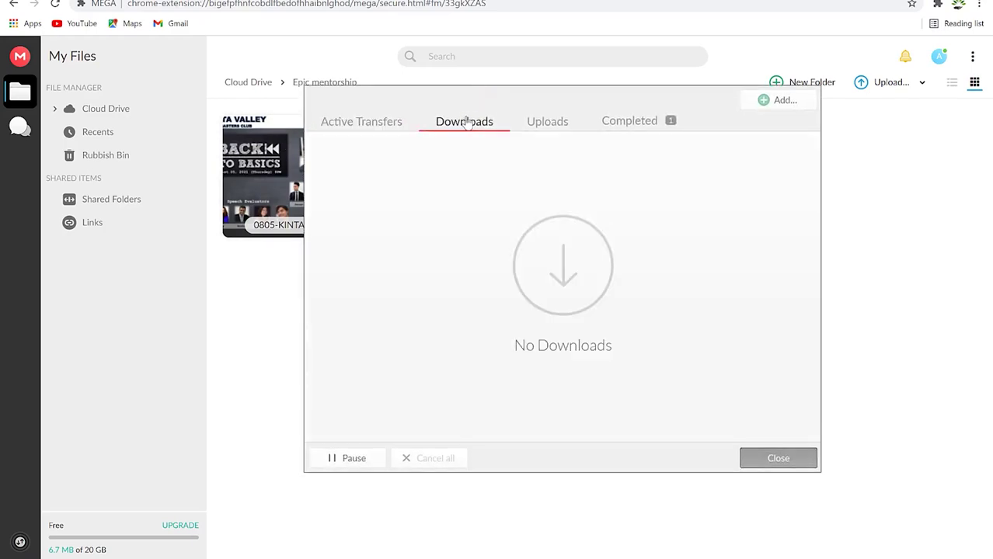
click(559, 126)
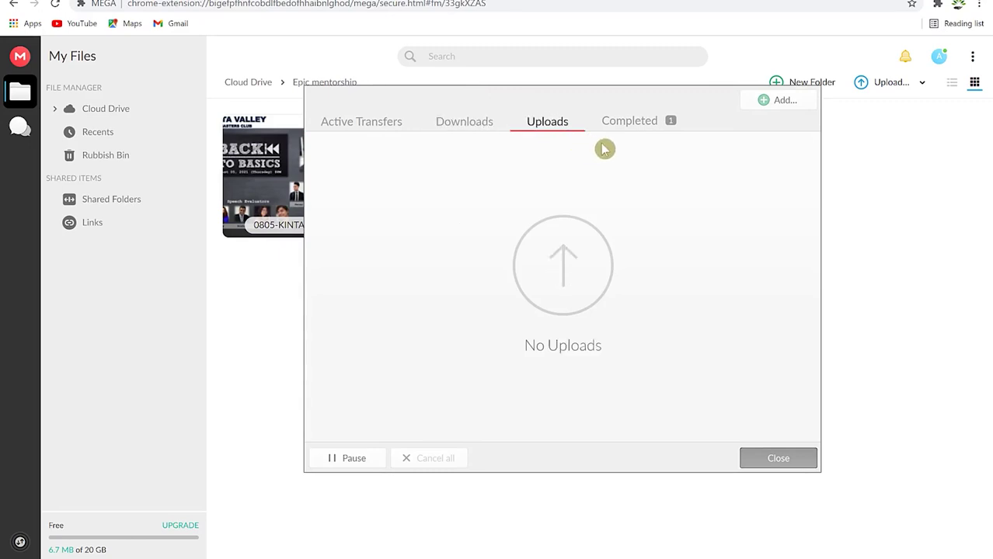
click(638, 128)
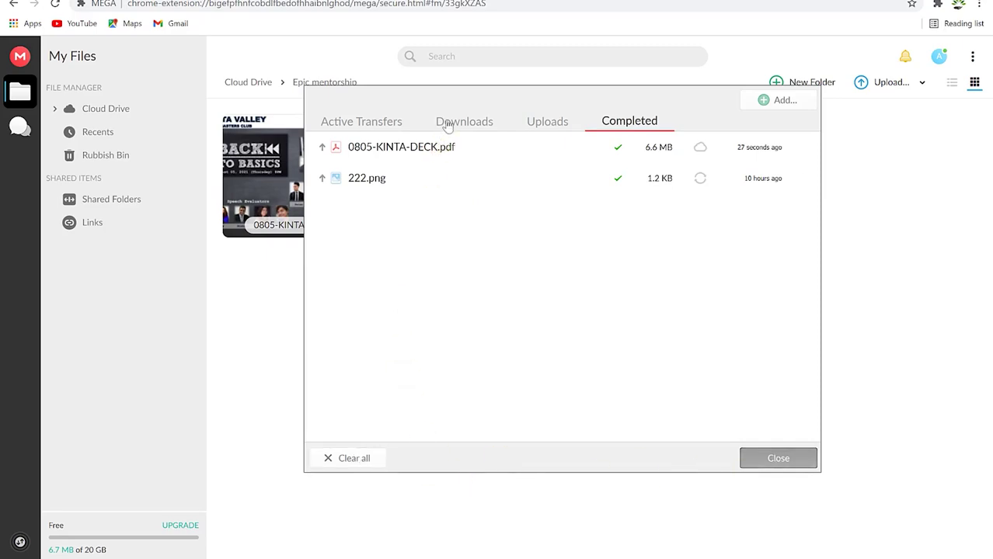
click(368, 126)
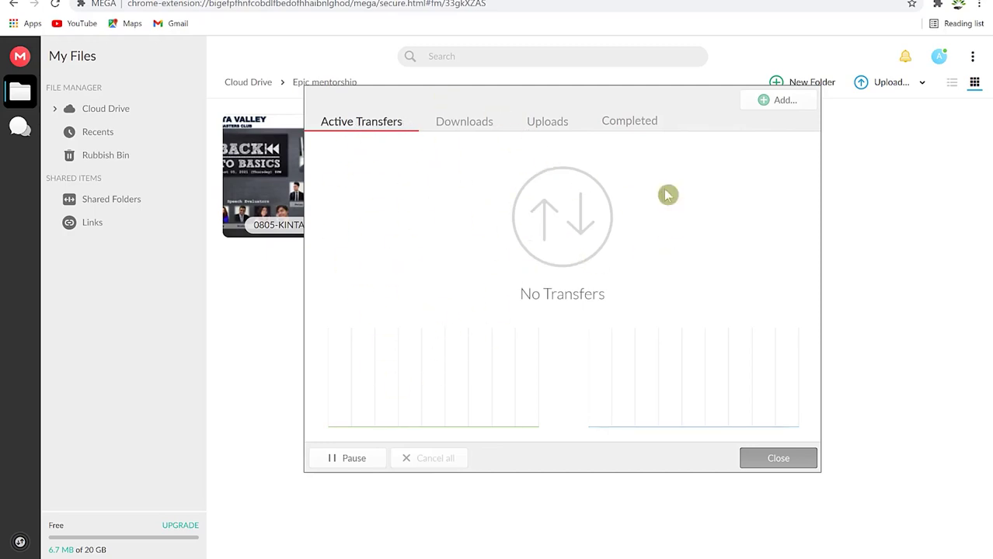
Step: Look through the MEGAsync Account, Syncs, Bandwidth, Proxy and Advanced settings, including the form for adding a synchronized folder
click(776, 104)
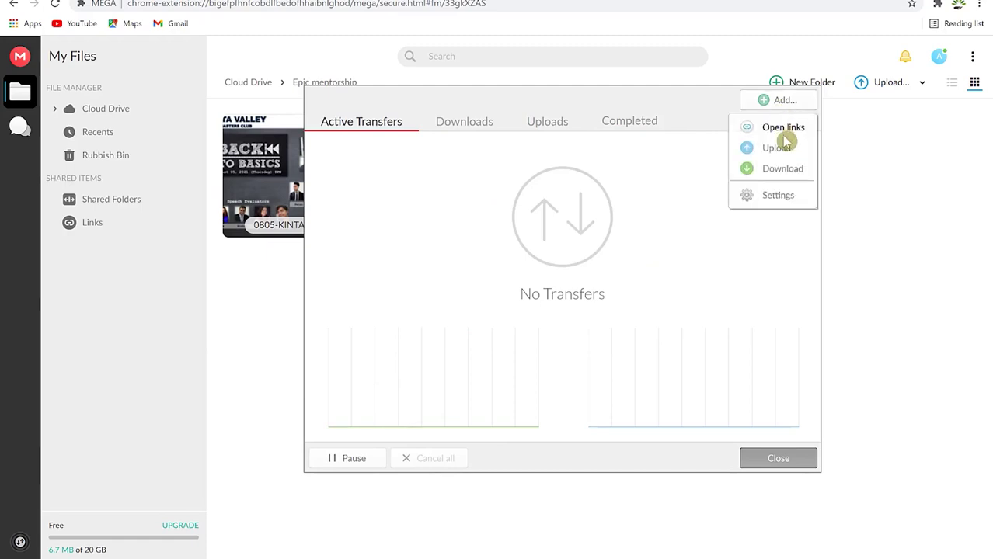
click(778, 196)
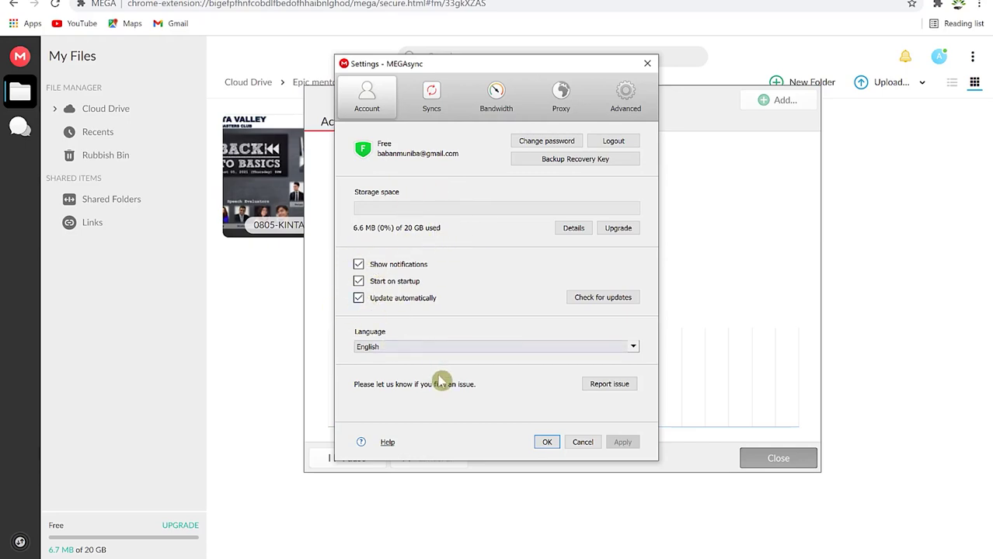
click(434, 96)
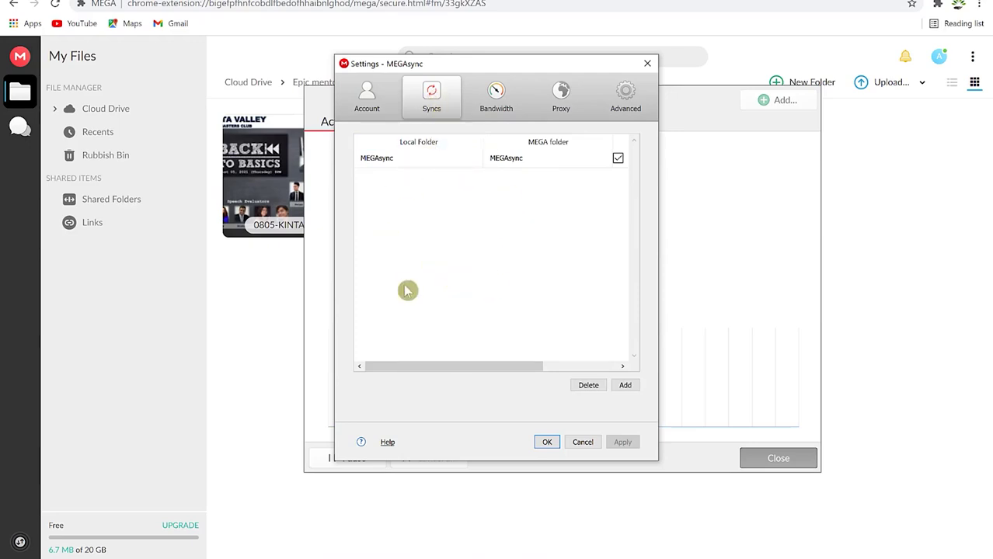
click(625, 385)
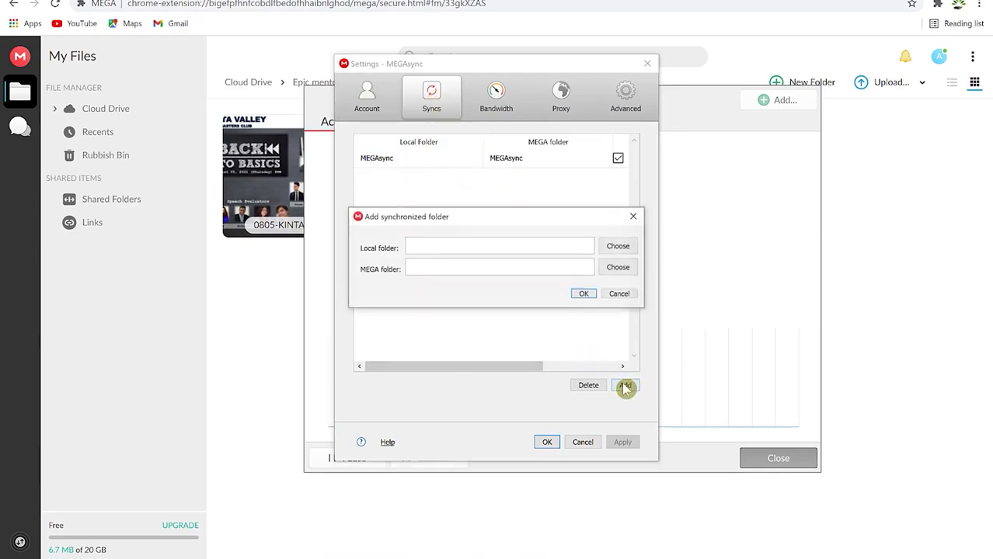
click(634, 216)
click(496, 96)
click(560, 95)
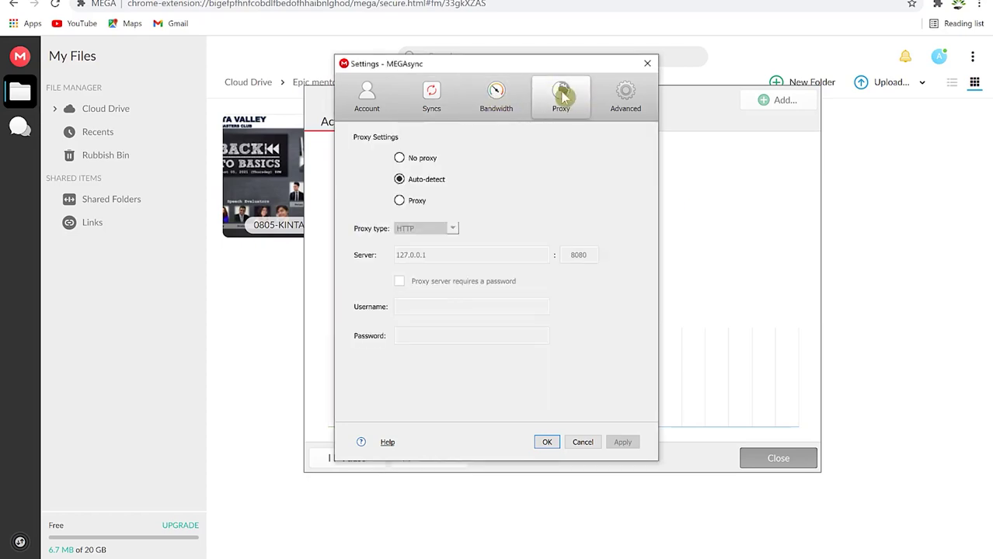
click(630, 94)
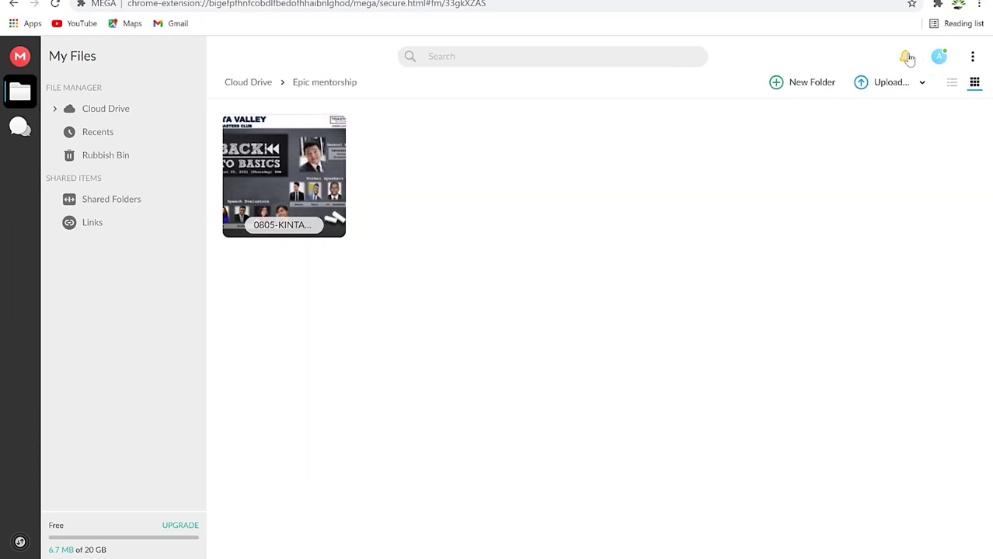
Step: Check the MEGA notifications and look over the account menu with its Set Status options
click(907, 56)
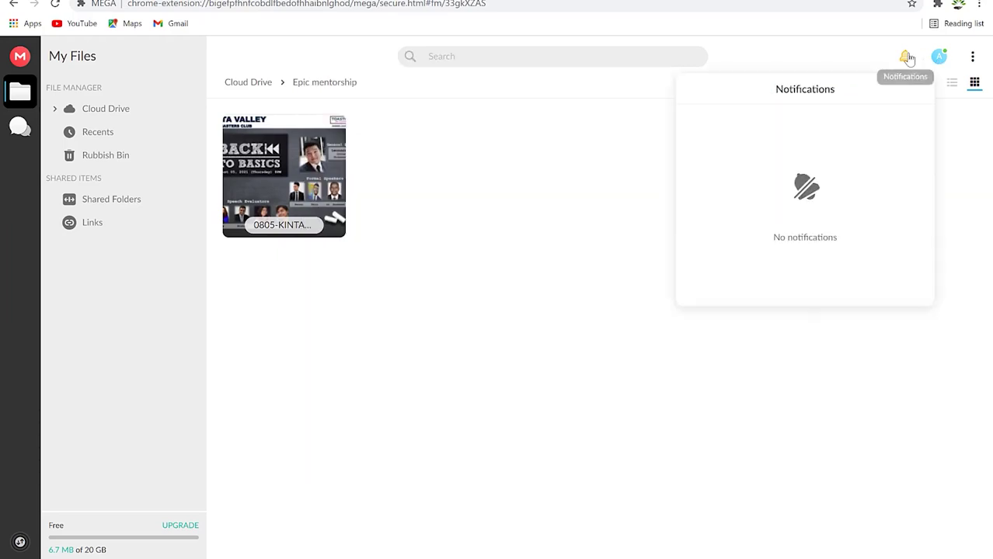
click(808, 239)
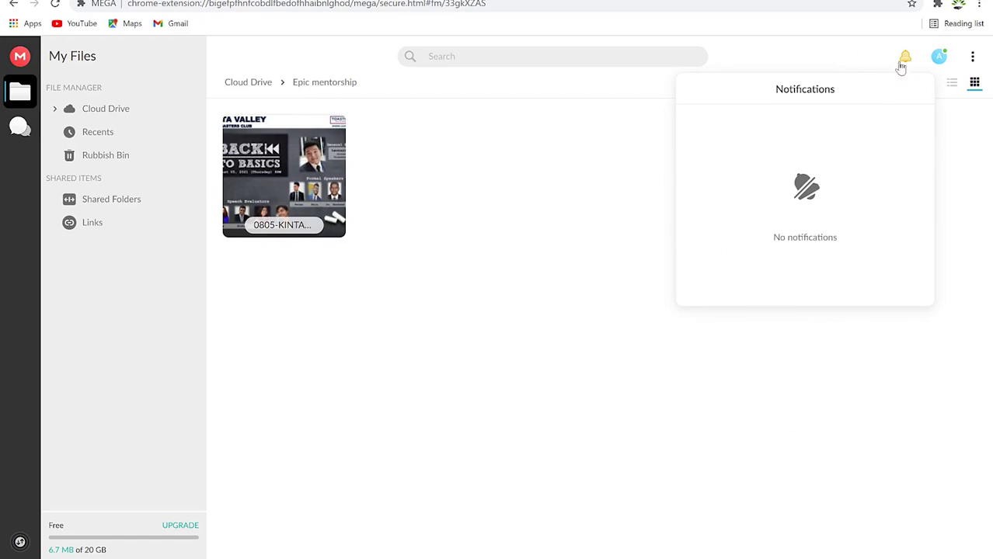
click(939, 59)
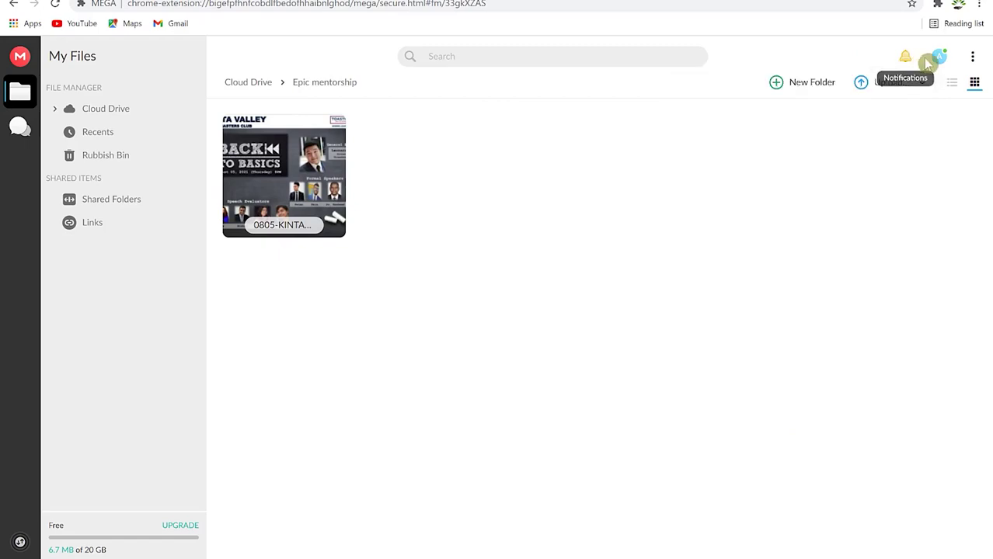
click(941, 59)
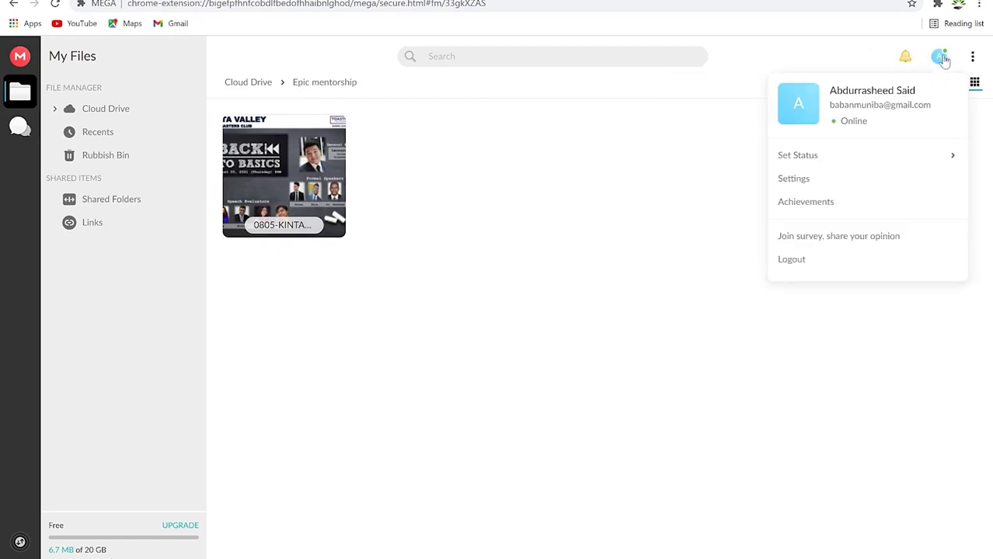
mouse_move(822, 159)
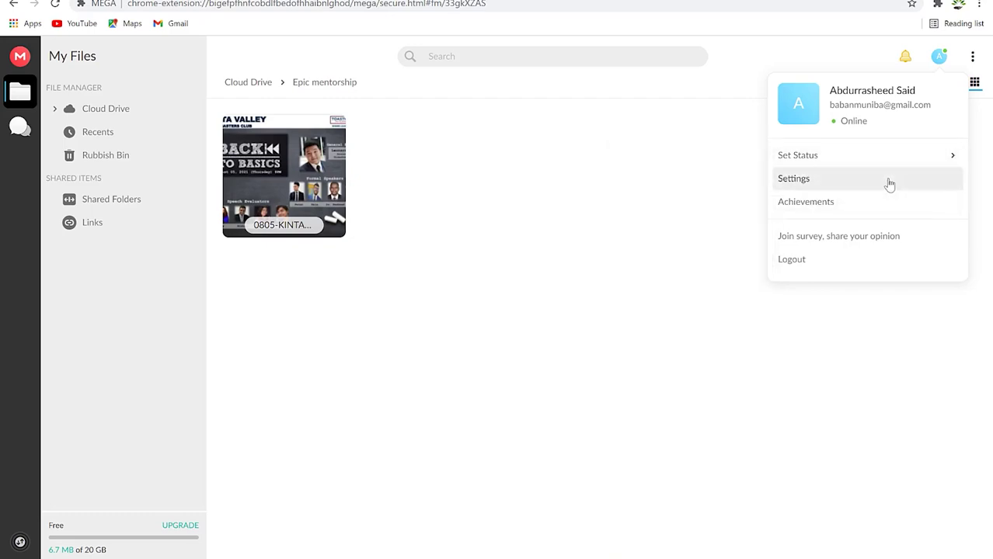
Step: Review the MEGA account settings for Profile, QR Code, Preferences and Delete account, as well as the Plan page
click(889, 183)
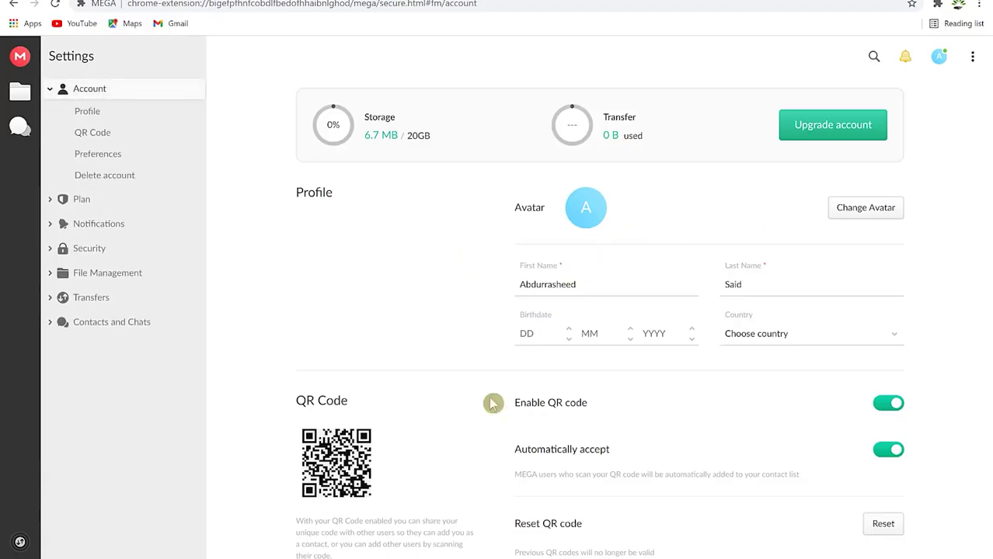
scroll(715, 339, down, 5)
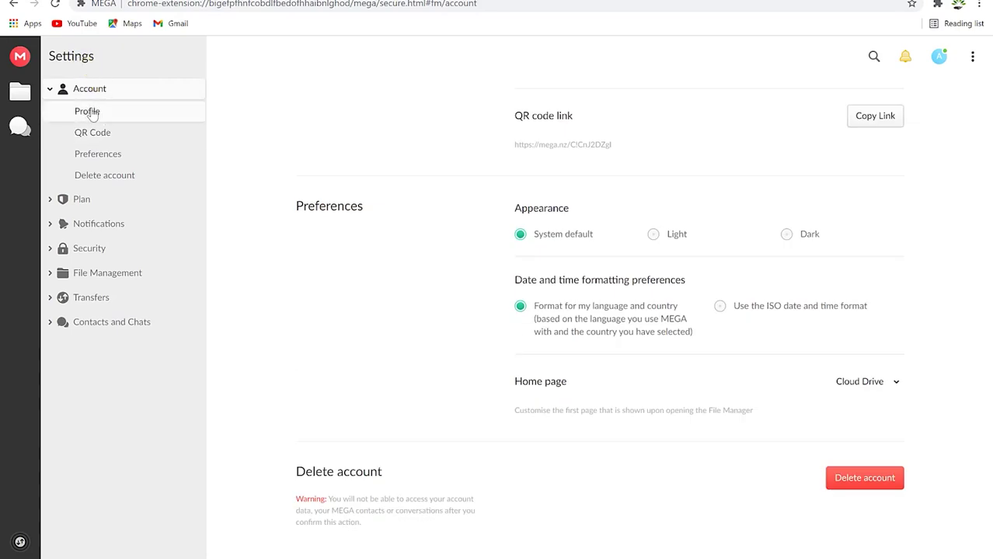
click(88, 112)
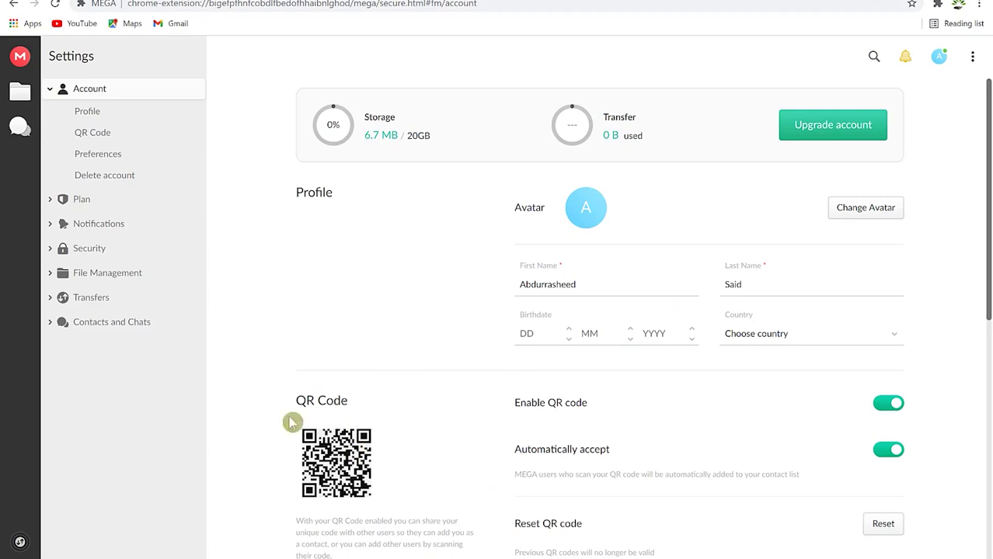
click(105, 133)
click(101, 154)
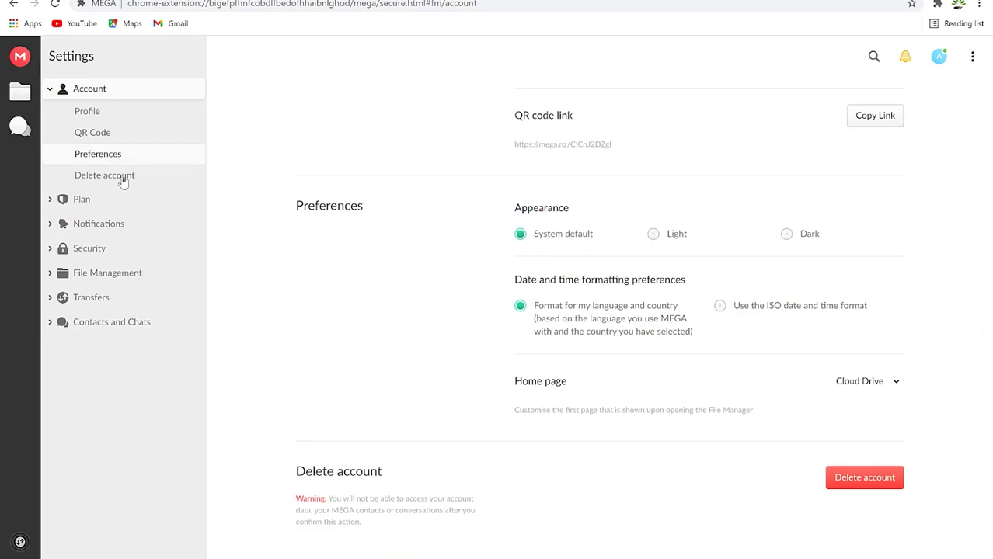
click(123, 181)
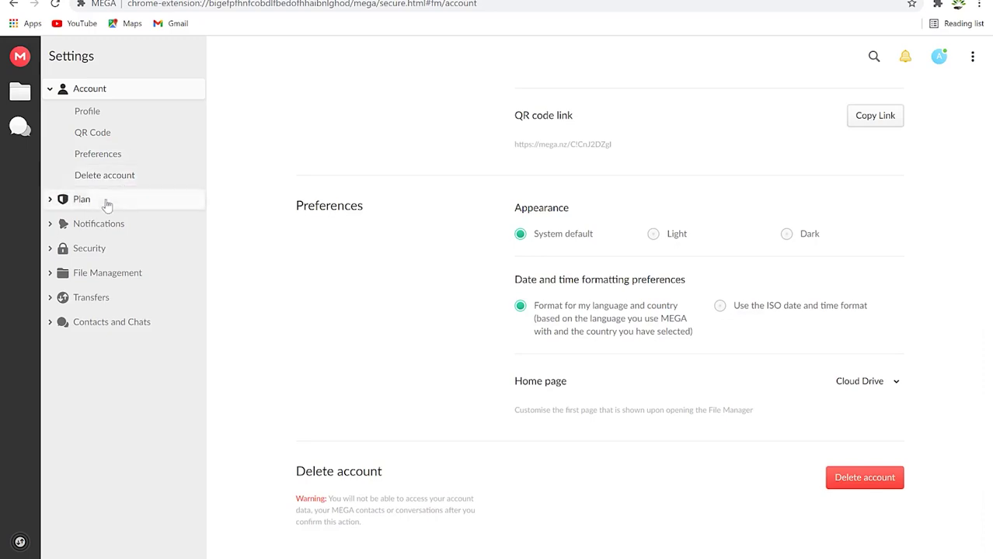
click(106, 202)
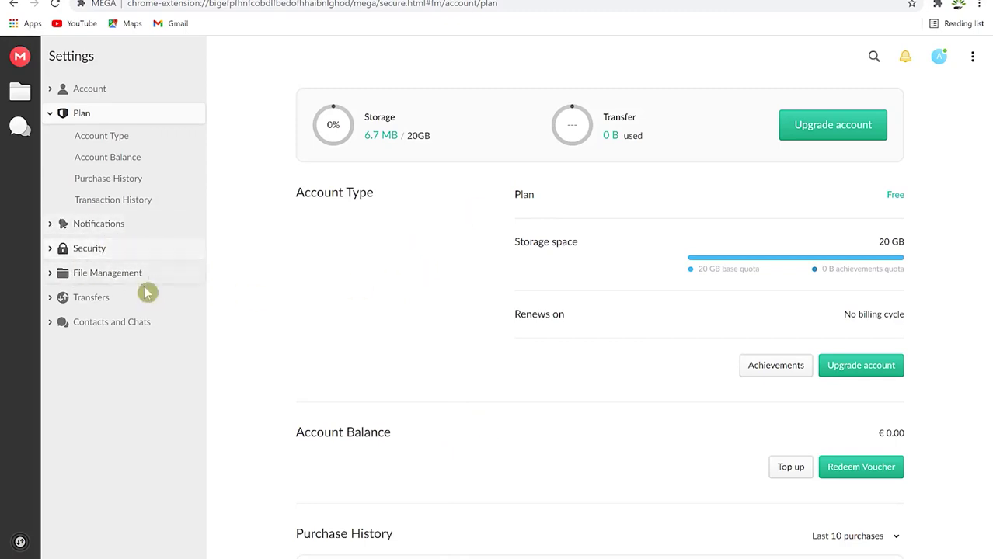
Step: Review the Transfers settings and the MEGA Achievements offers for earning extra storage
click(97, 296)
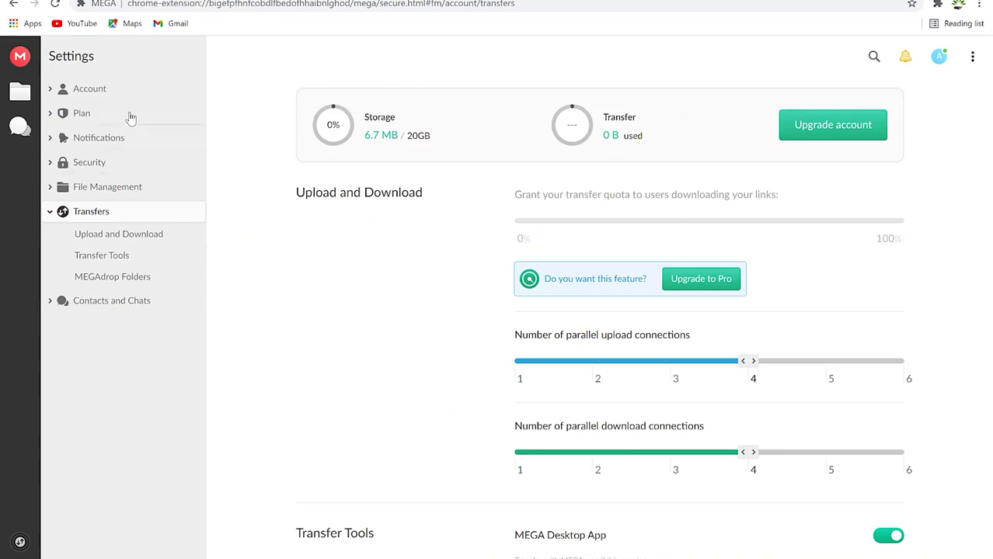
click(936, 61)
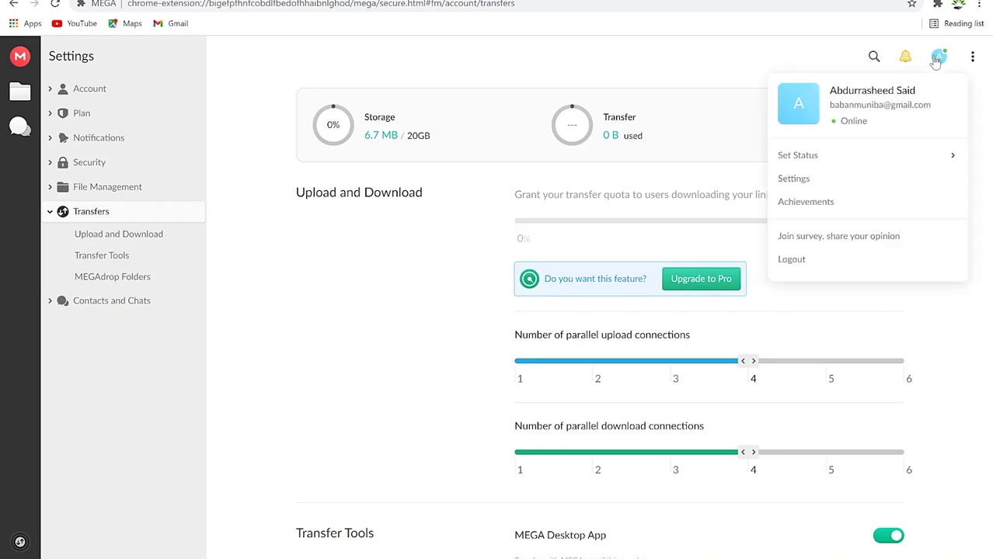
click(838, 205)
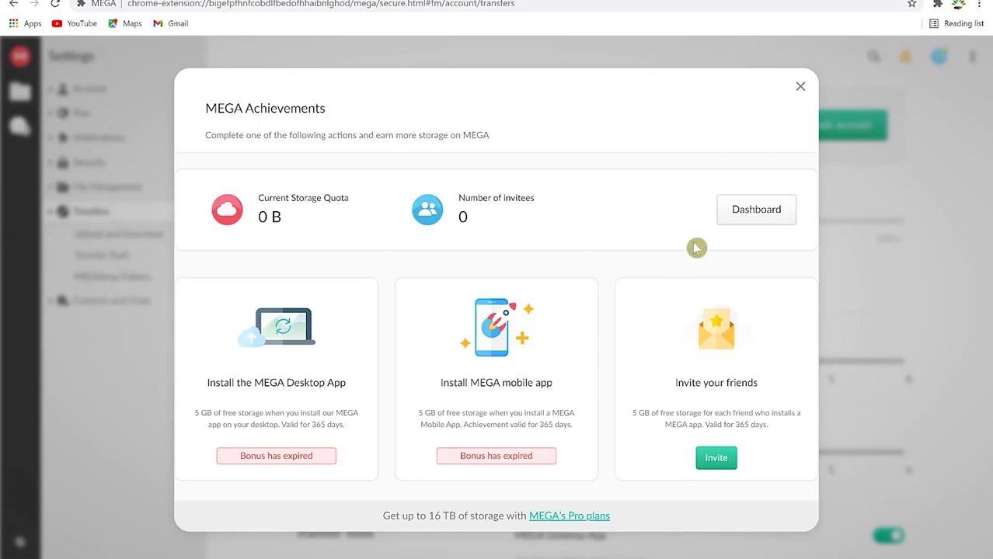
click(799, 87)
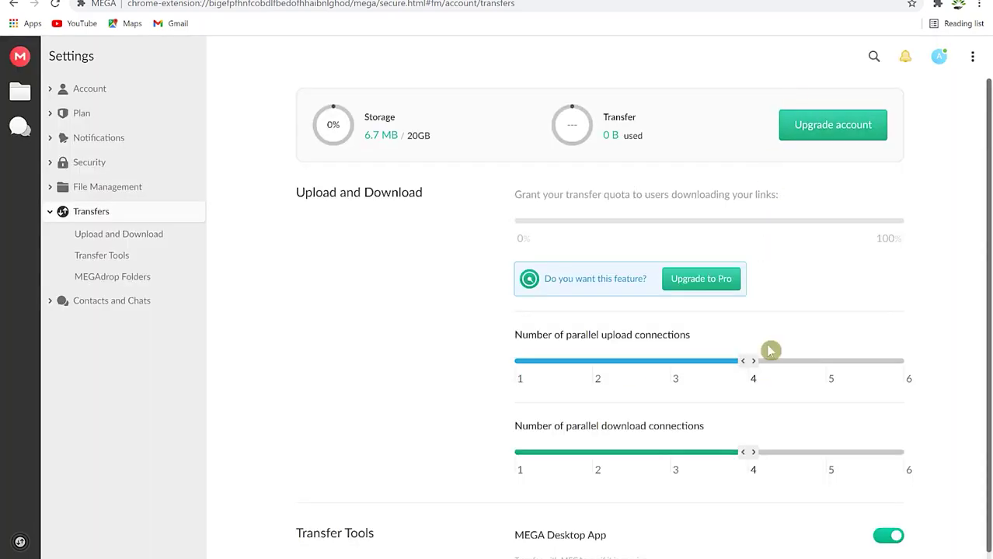
Step: Look over the account menu and the main MEGA menu with its Platforms, Features and Support entries
click(940, 58)
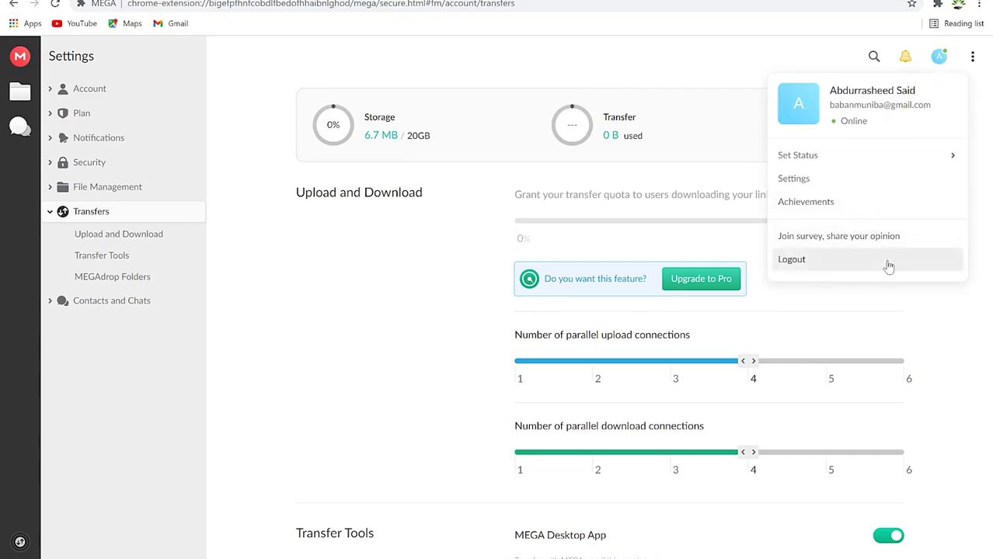
click(973, 56)
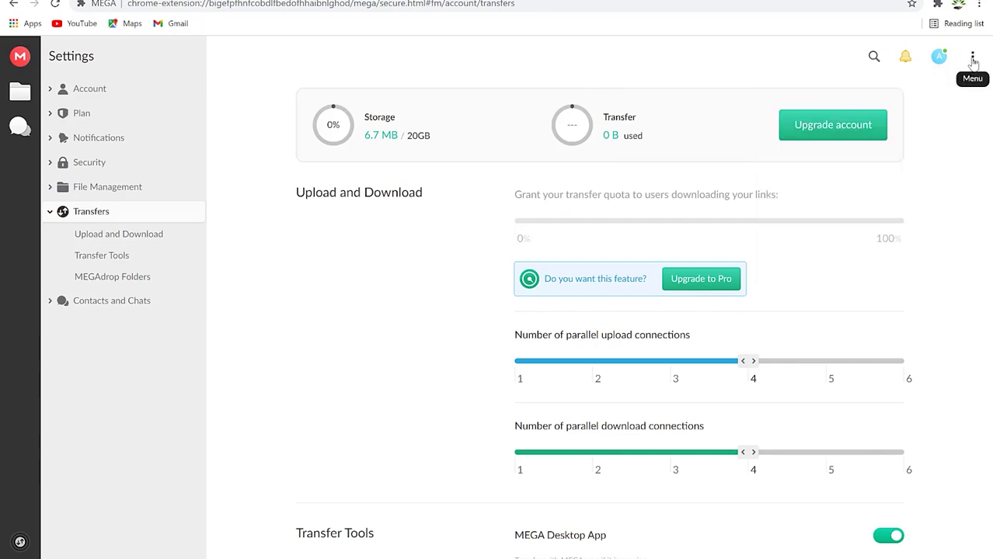
click(972, 59)
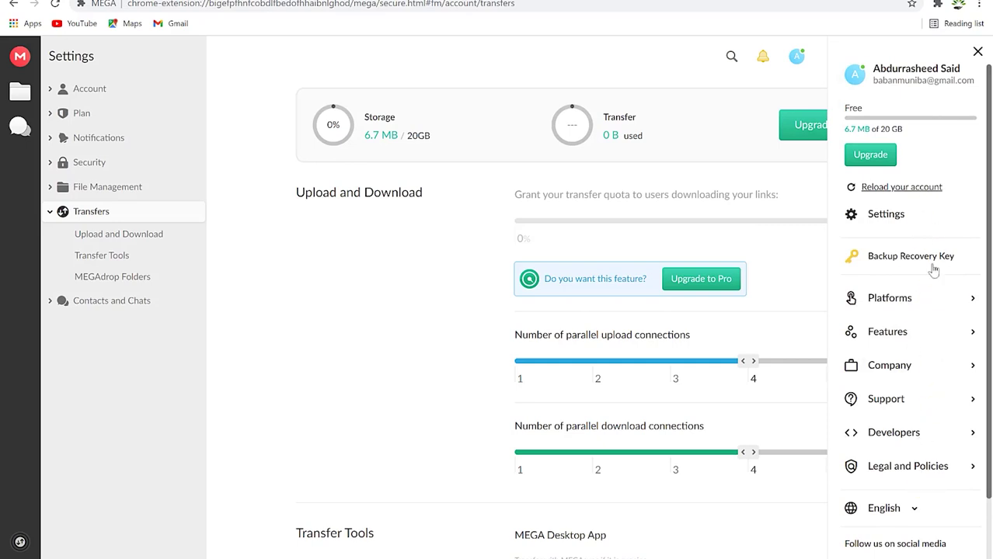
click(887, 205)
click(977, 52)
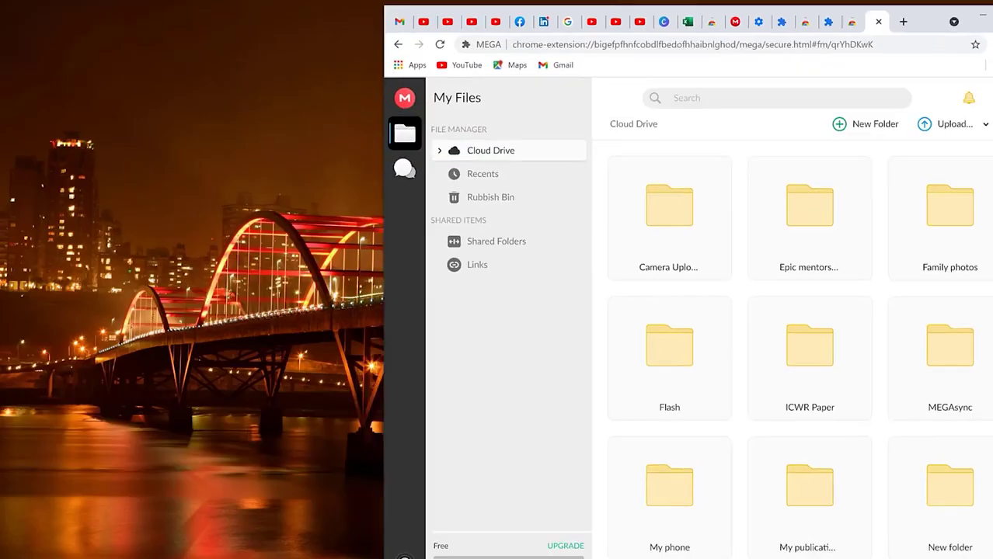
Step: Upload the Word document 2.docx from the Desktop folder in File Explorer to the MEGA Cloud Drive
key(super+e)
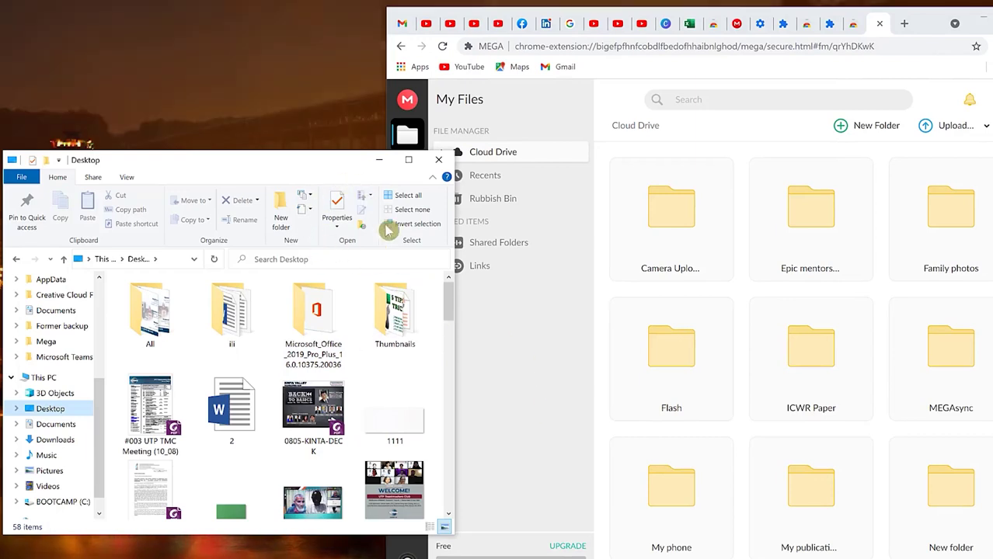
drag(239, 417, 683, 443)
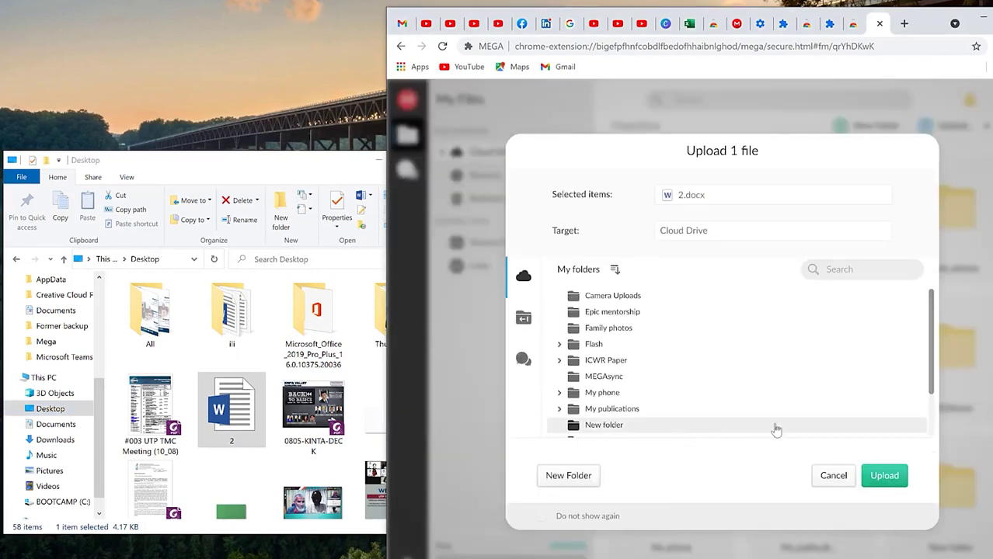
click(883, 476)
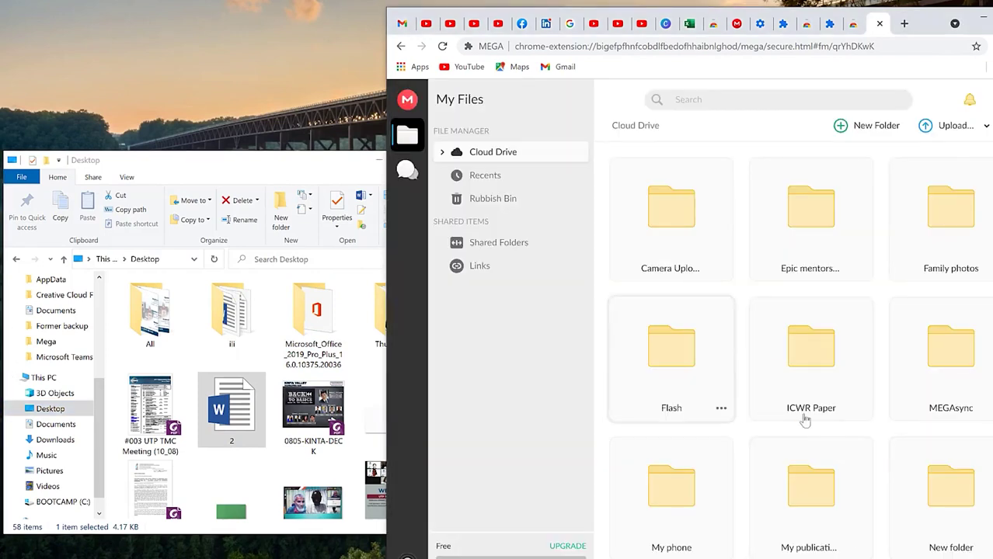
Step: Upload the Desktop folder "All" with its files to the MEGA Cloud Drive
scroll(227, 402, down, 3)
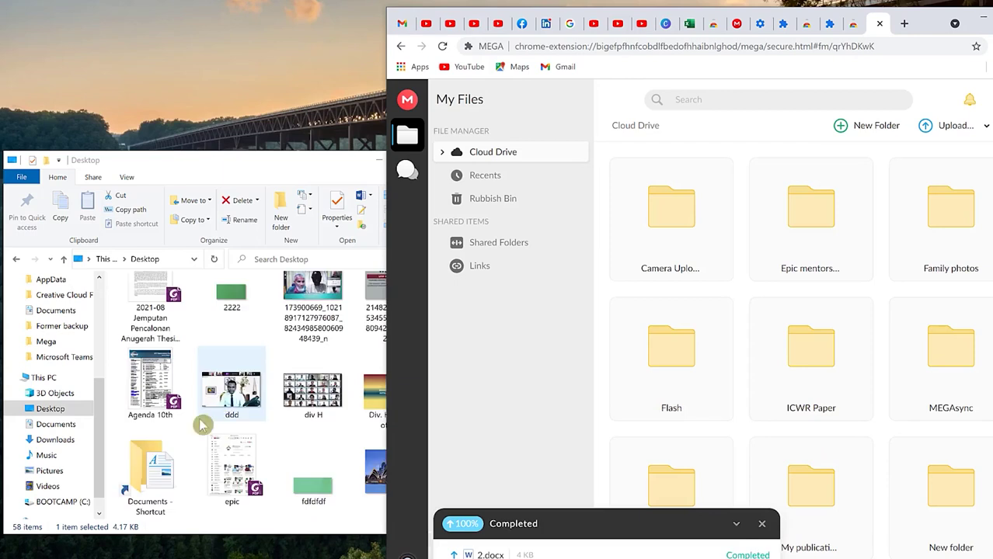
scroll(233, 394, up, 2)
scroll(235, 394, up, 2)
drag(152, 314, 662, 404)
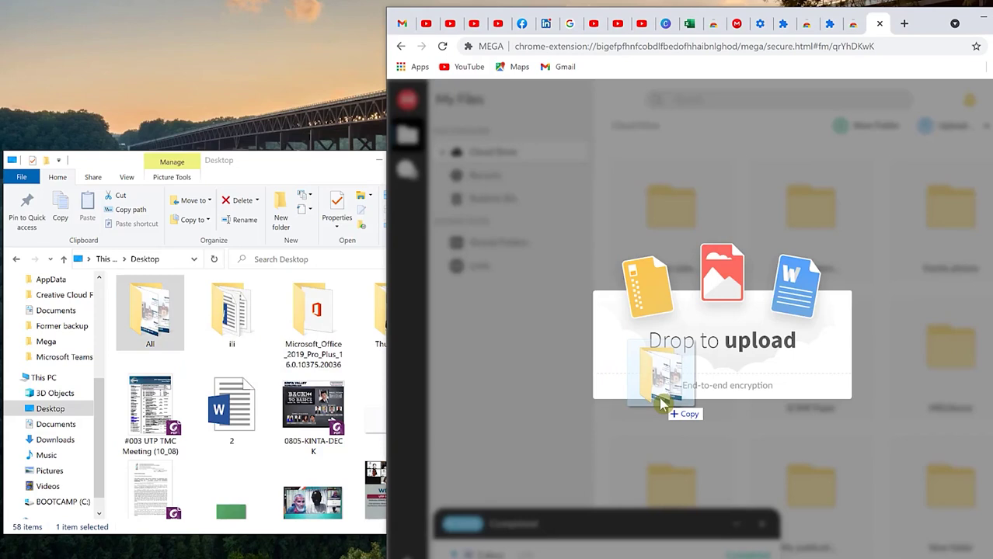
drag(662, 404, 661, 403)
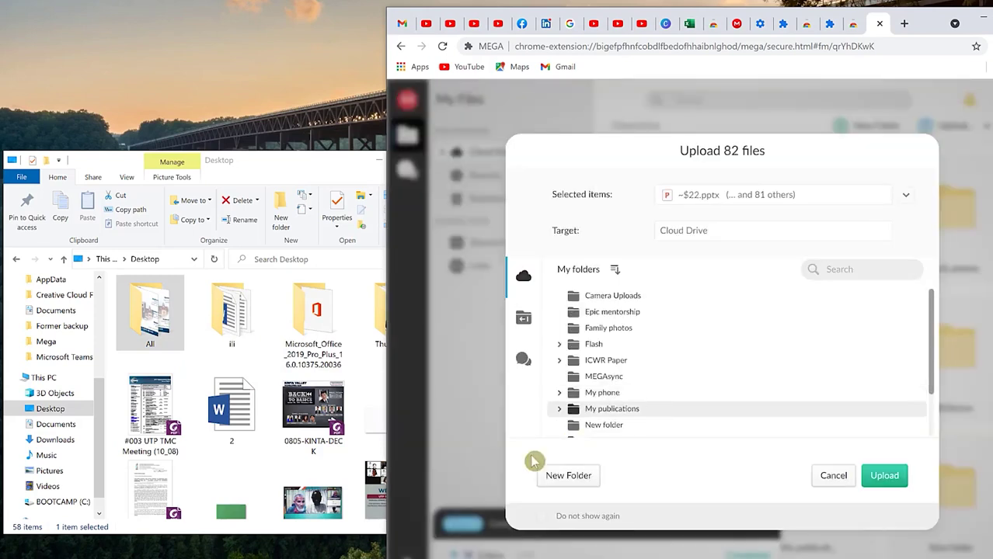
click(884, 475)
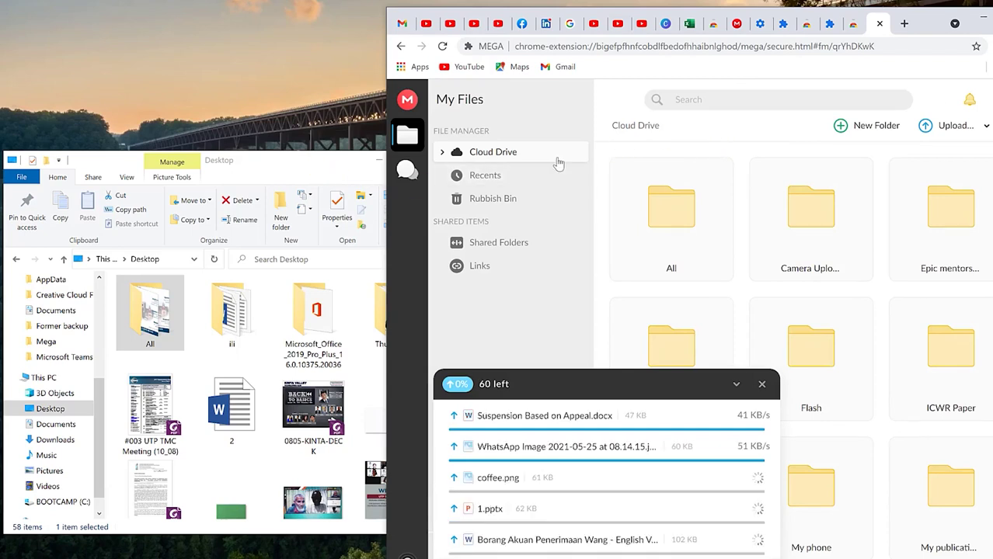
Step: Download the MEGA desktop app installer from the Transfer Tools settings and show the file in its download folder
double_click(936, 31)
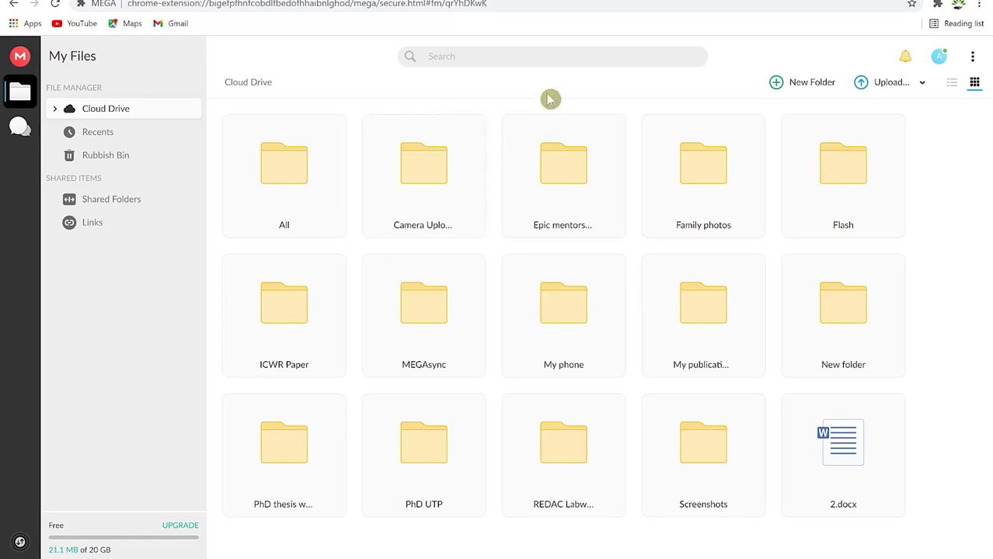
click(971, 58)
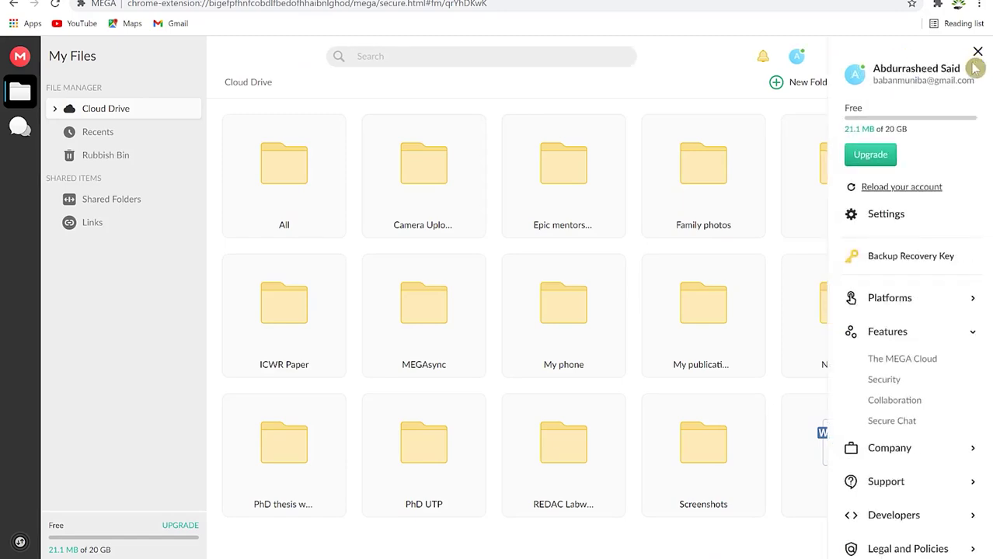
click(876, 217)
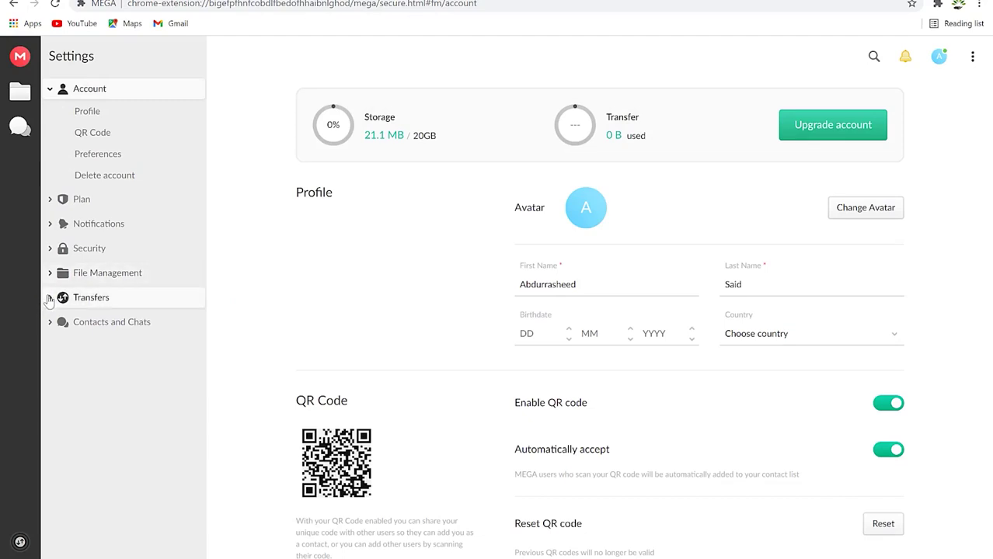
click(49, 300)
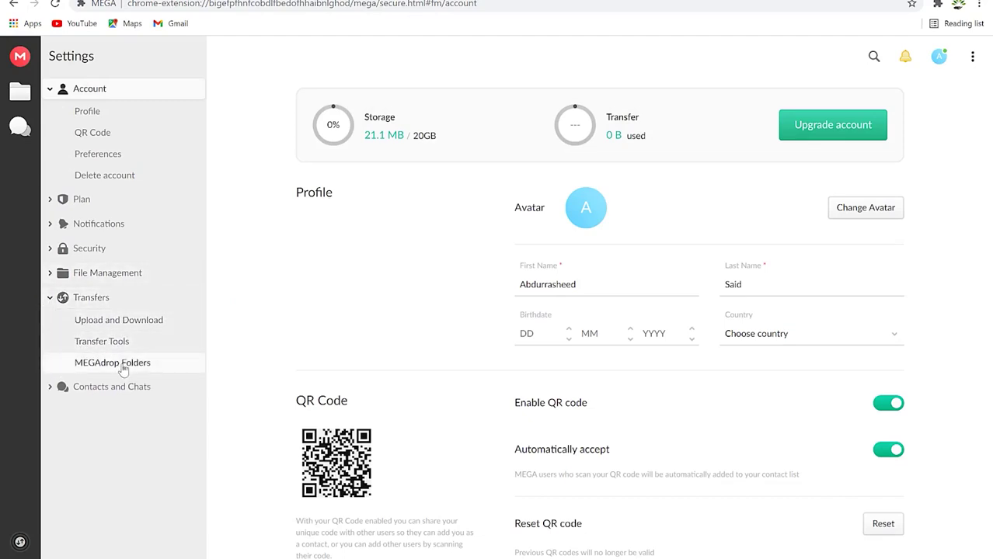
click(130, 321)
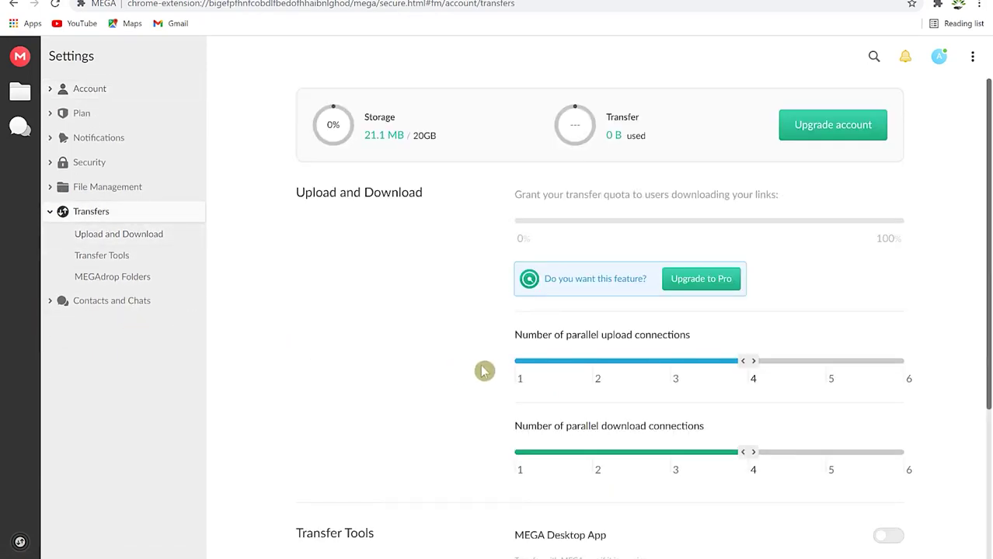
scroll(491, 370, down, 3)
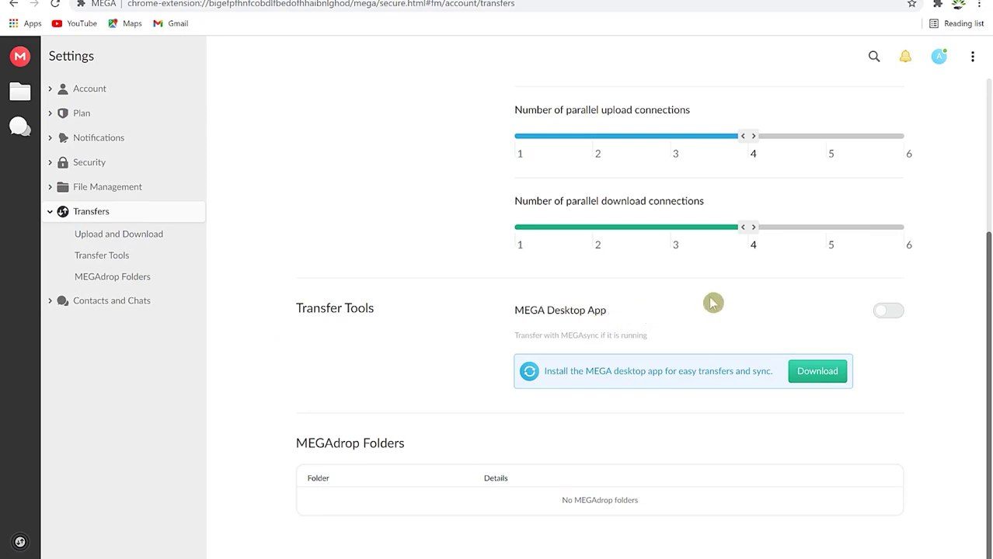
click(816, 372)
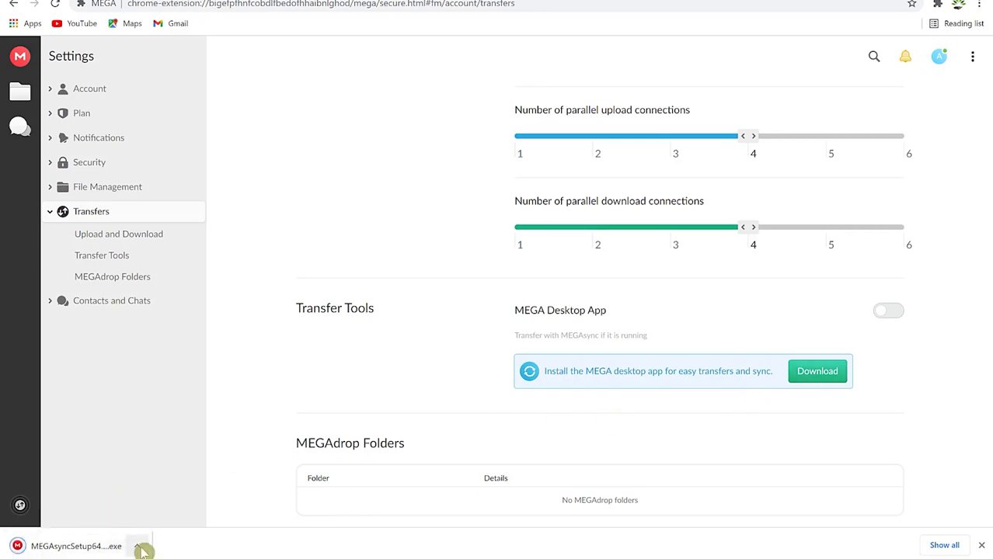
click(140, 547)
click(181, 505)
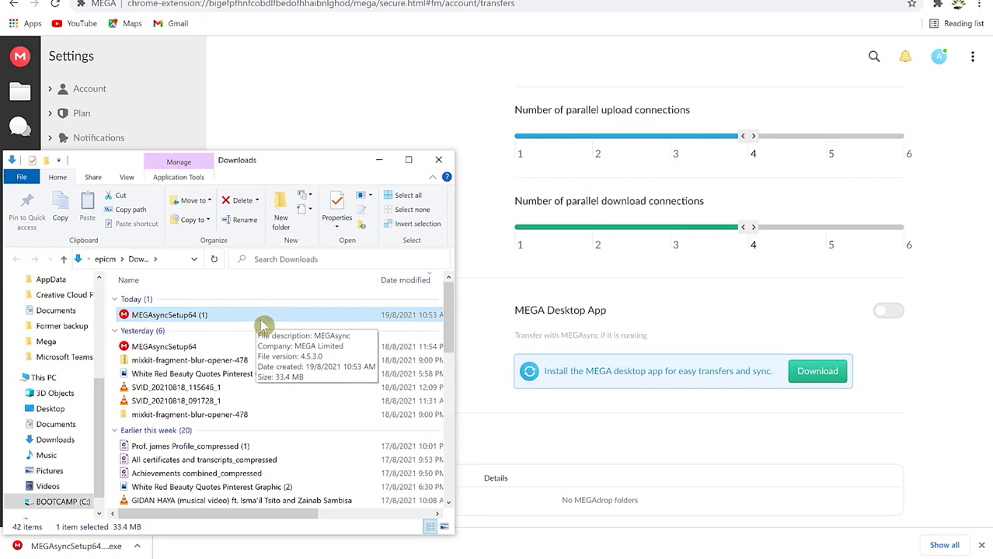
Step: Clear the desktop and log in to the MEGAsync desktop app with the account e-mail and password
click(724, 553)
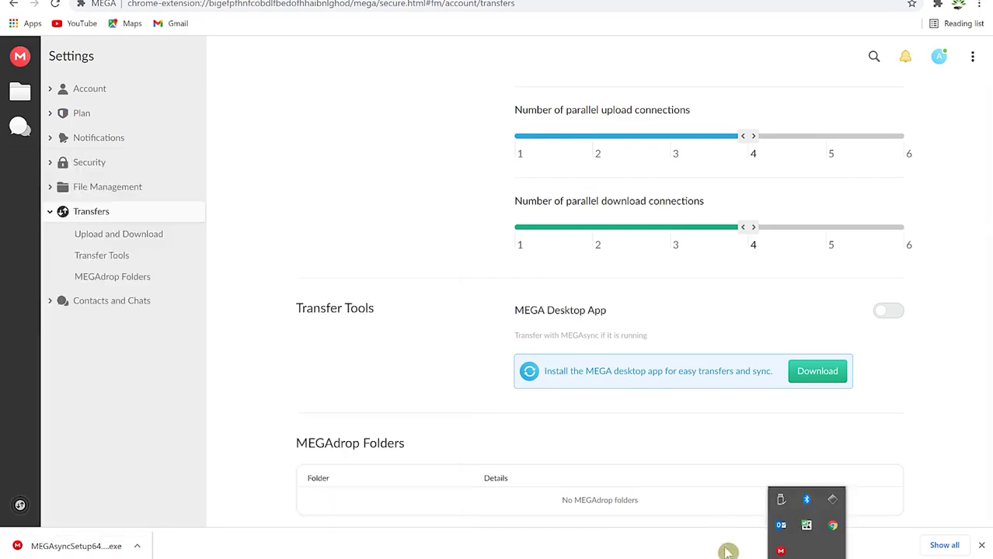
click(742, 542)
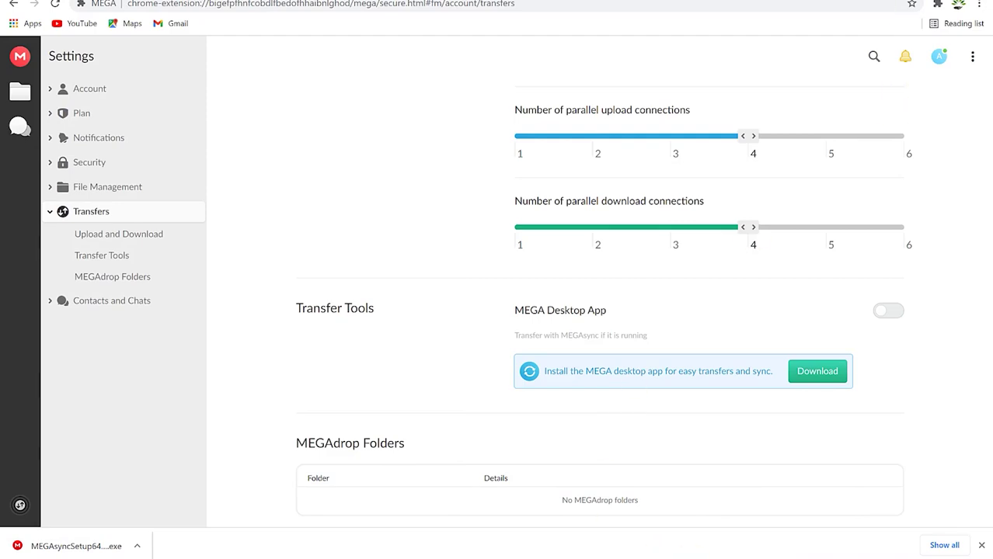
click(907, 9)
click(379, 160)
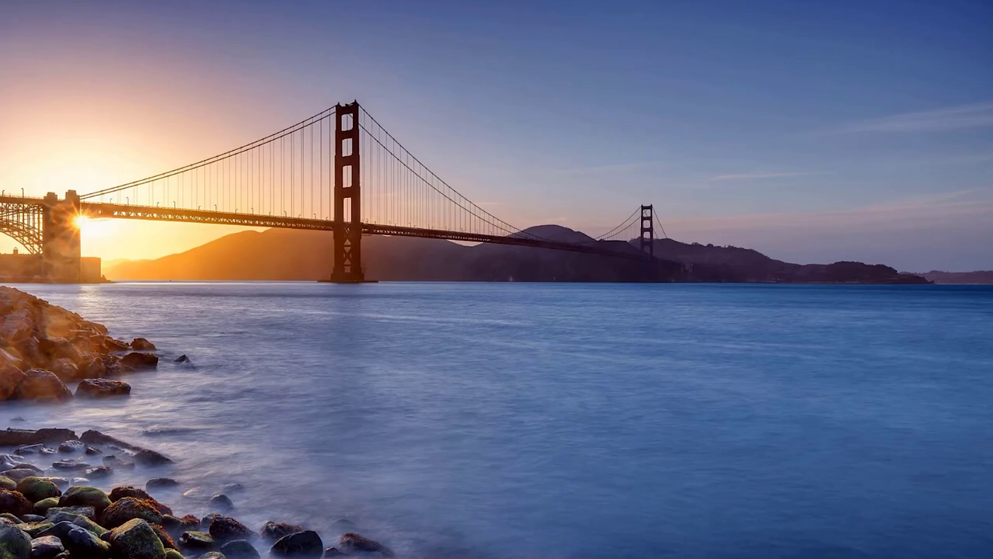
click(807, 556)
click(780, 551)
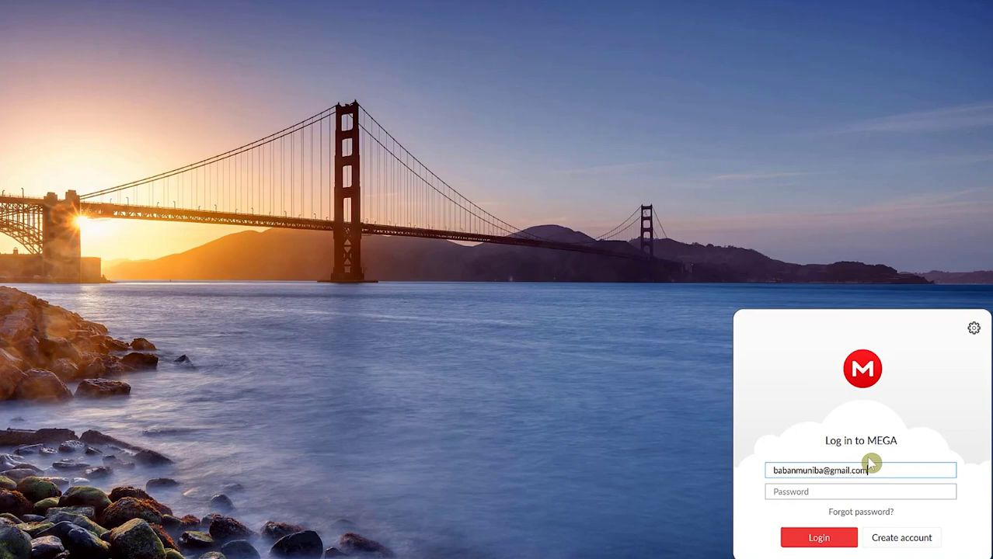
key(Tab)
text(•••••••••••)
click(839, 536)
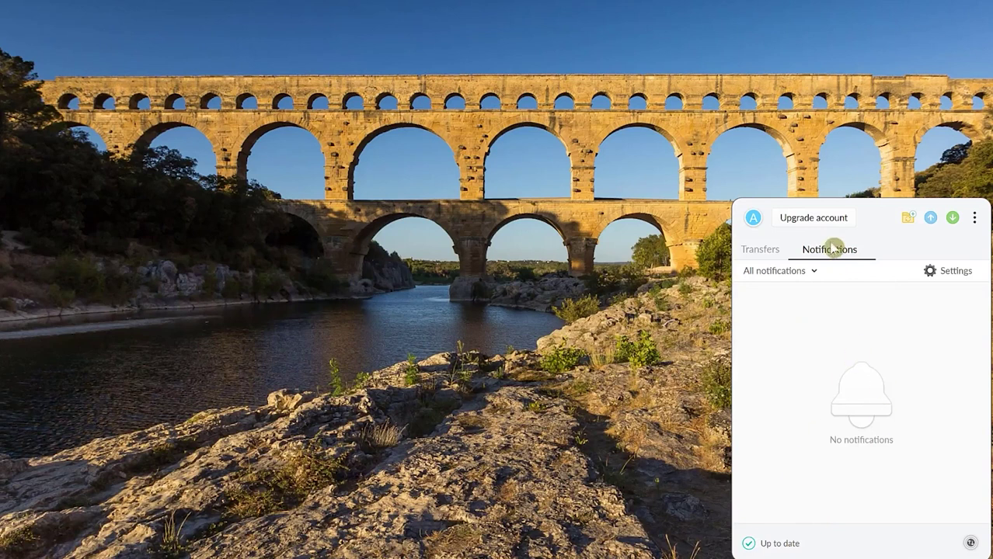
Step: Look over the MEGAsync Transfers and Notifications views and the sync and upload options
click(766, 254)
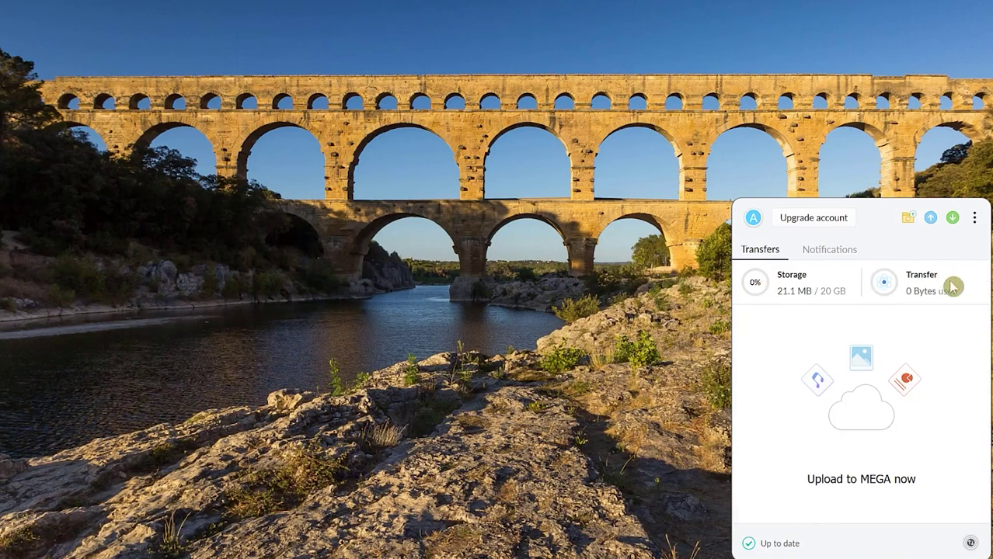
click(836, 253)
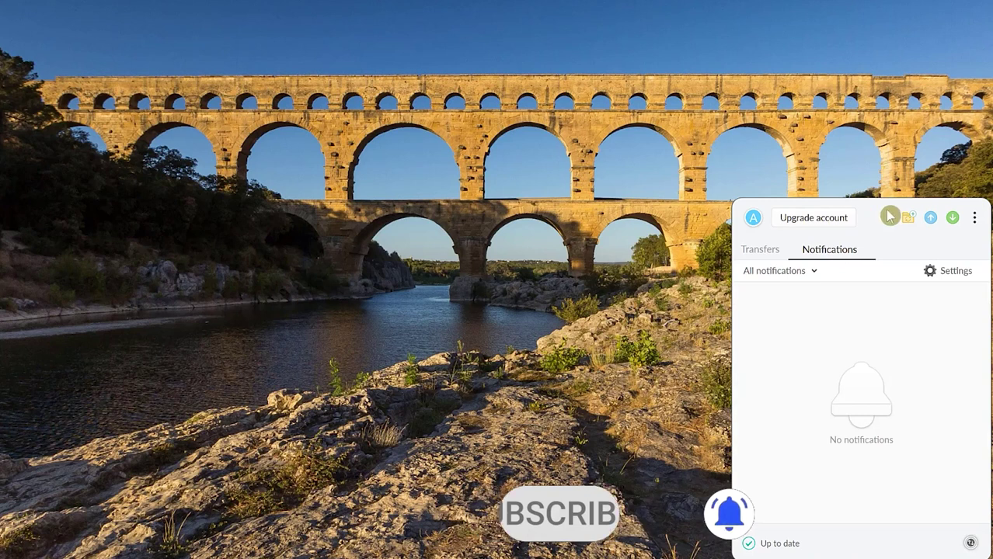
click(912, 218)
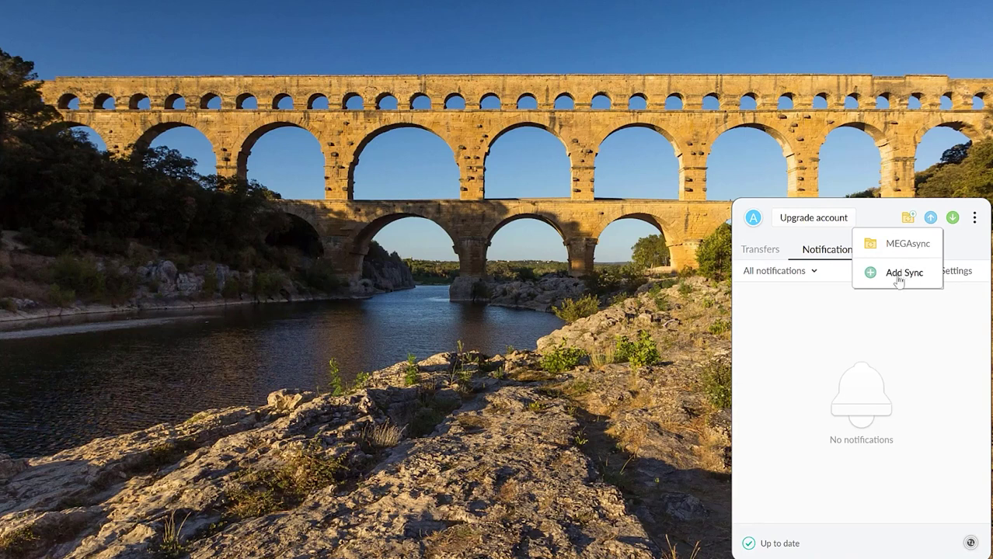
click(931, 219)
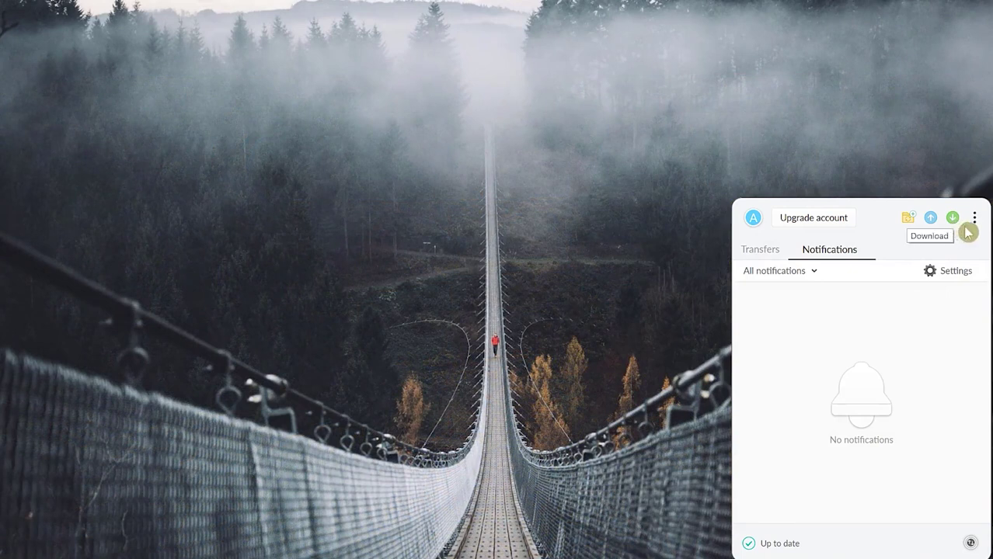
Step: Look through the MEGAsync options menu and the Account page of its settings, then return to the desktop app
click(975, 219)
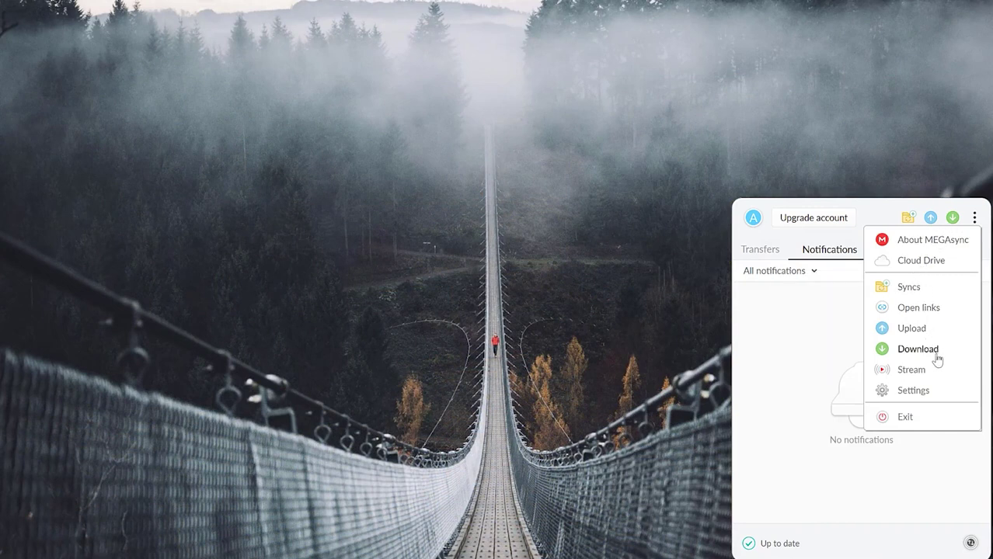
click(912, 391)
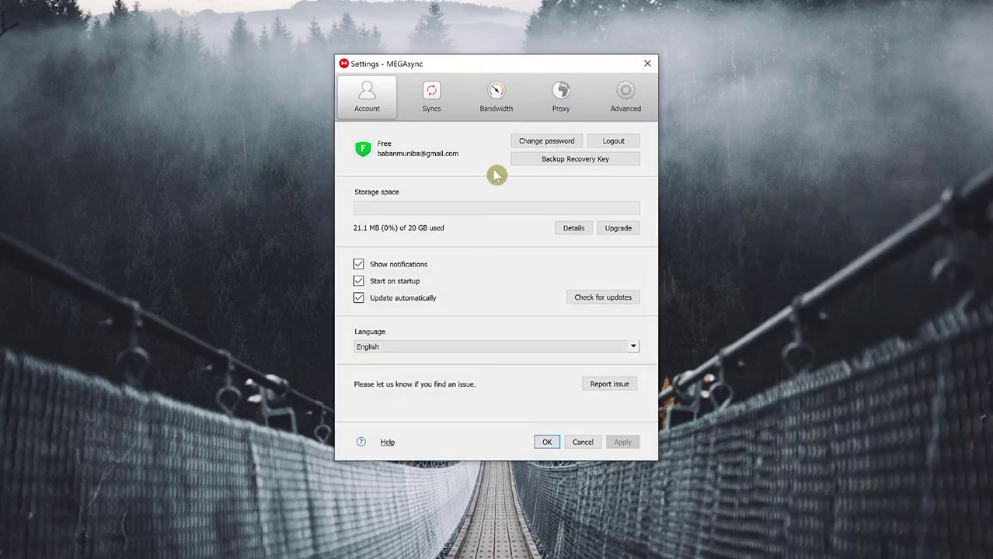
click(546, 442)
click(788, 550)
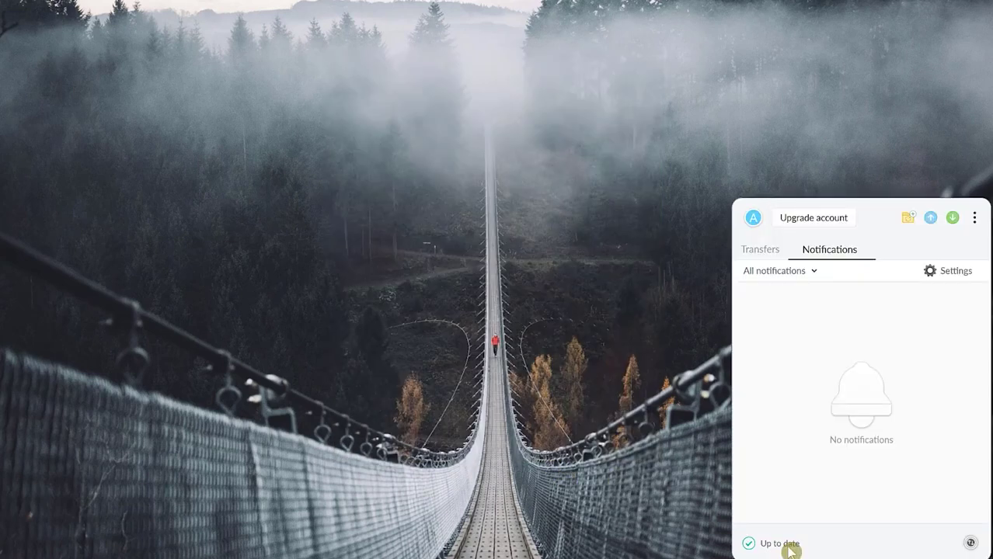
Step: Check the MEGAsync settings option, open the local MEGAsync sync folder from the desktop app, and move its window to the middle of the screen
click(975, 217)
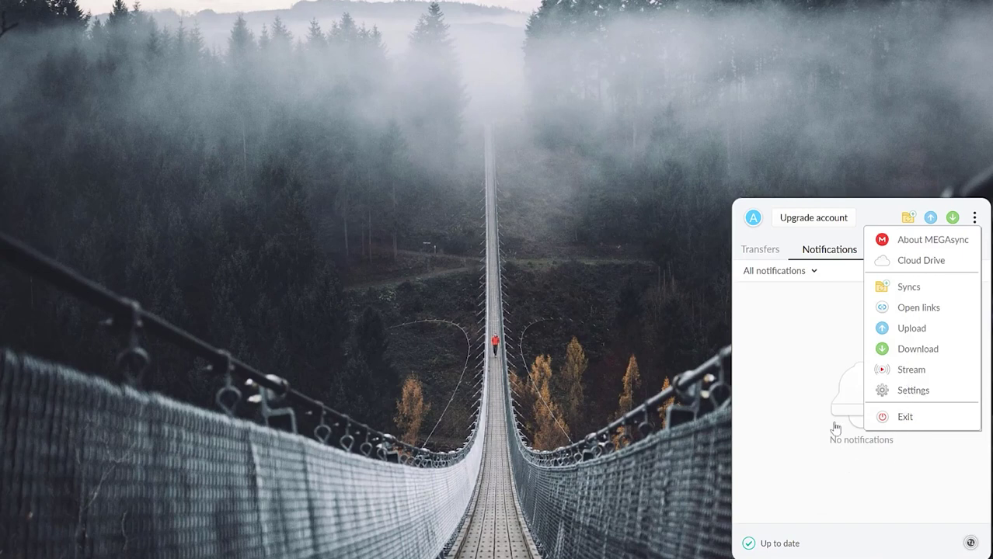
click(906, 390)
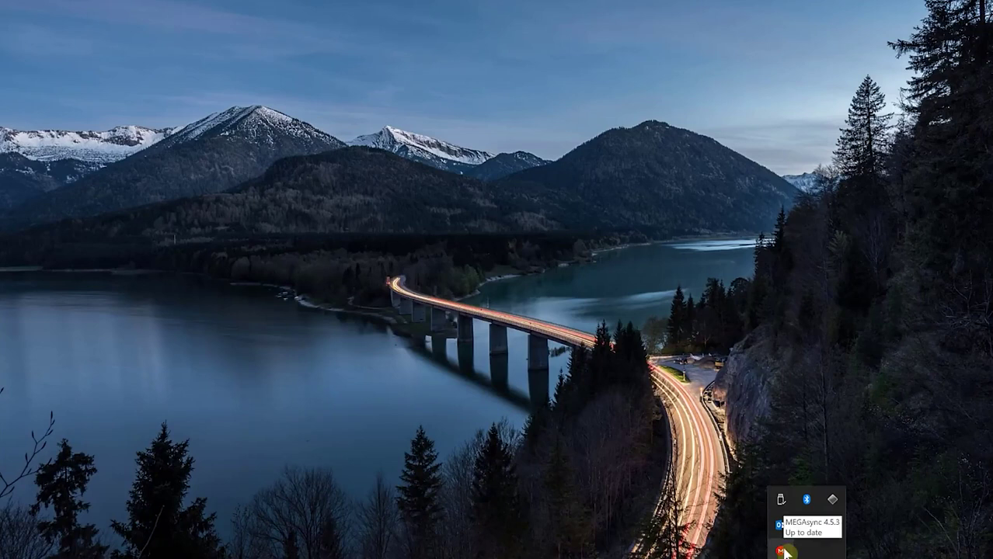
click(785, 552)
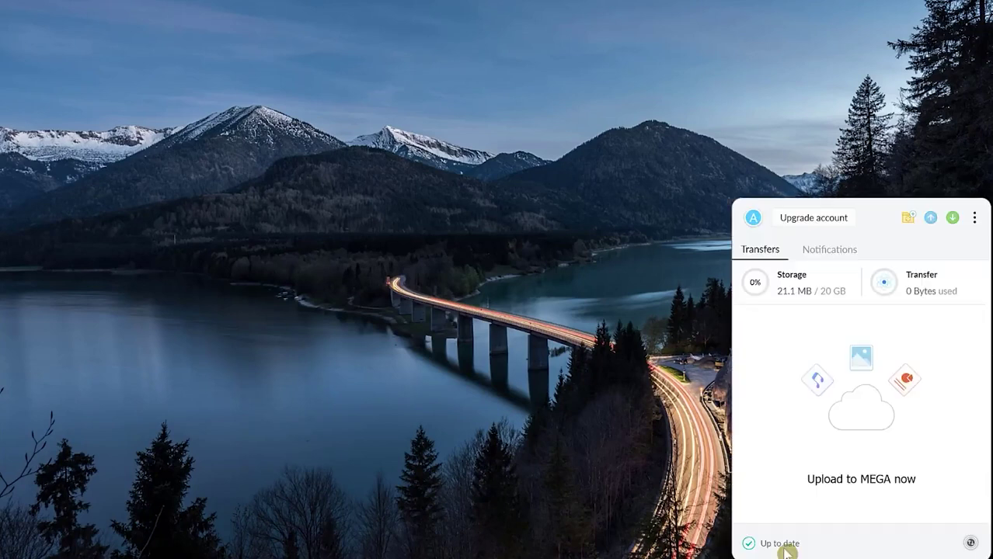
click(908, 221)
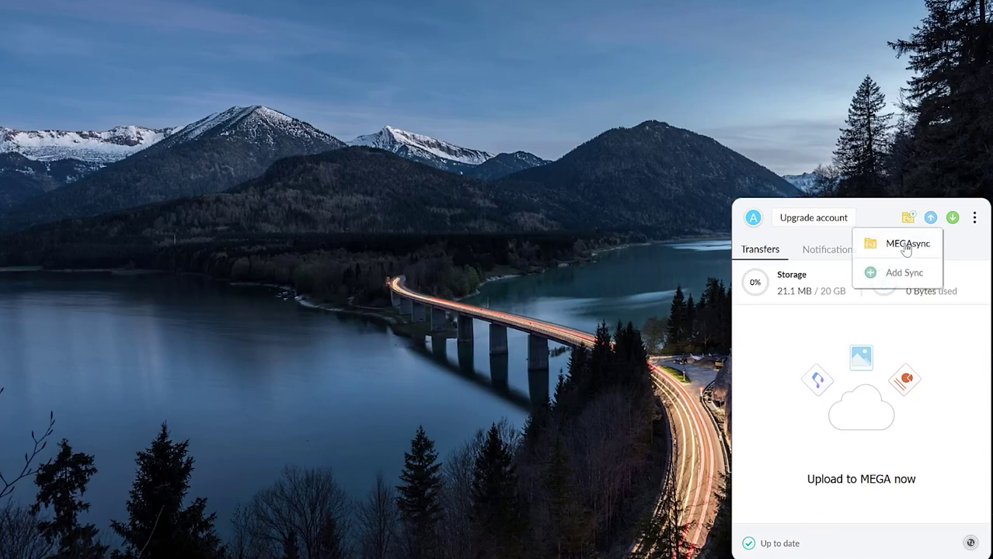
click(904, 245)
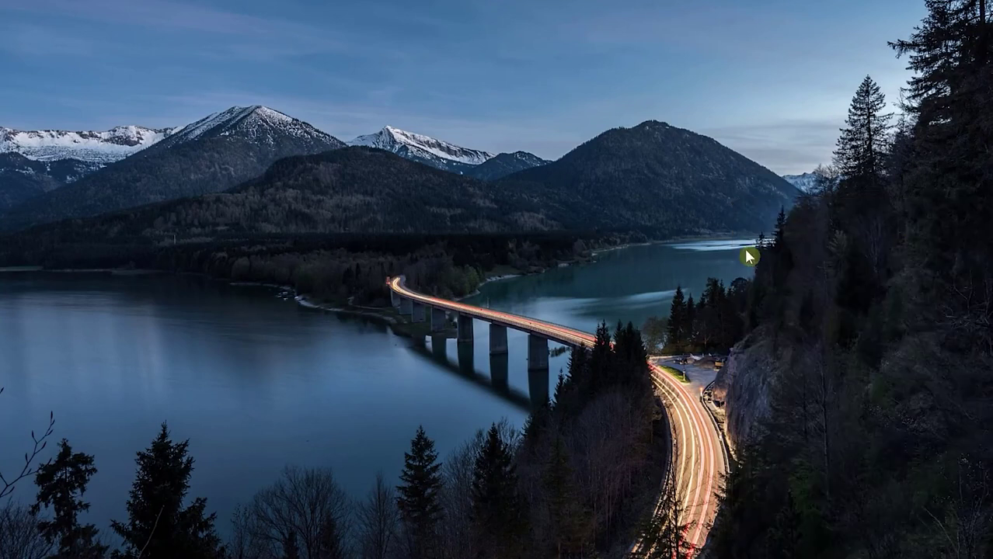
drag(283, 163, 575, 105)
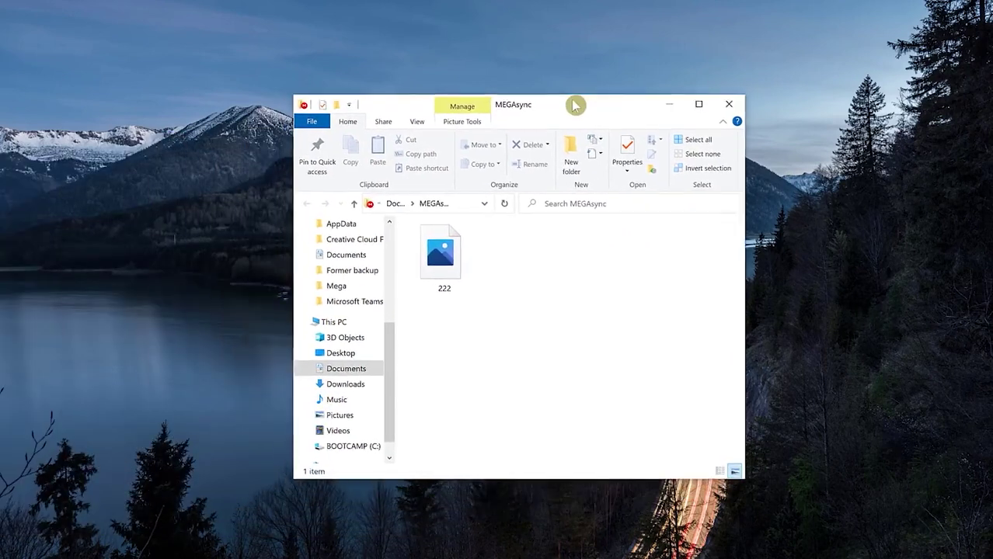
Step: Look at the image in the sync folder and open MEGAsync from the folder navigation list
click(461, 270)
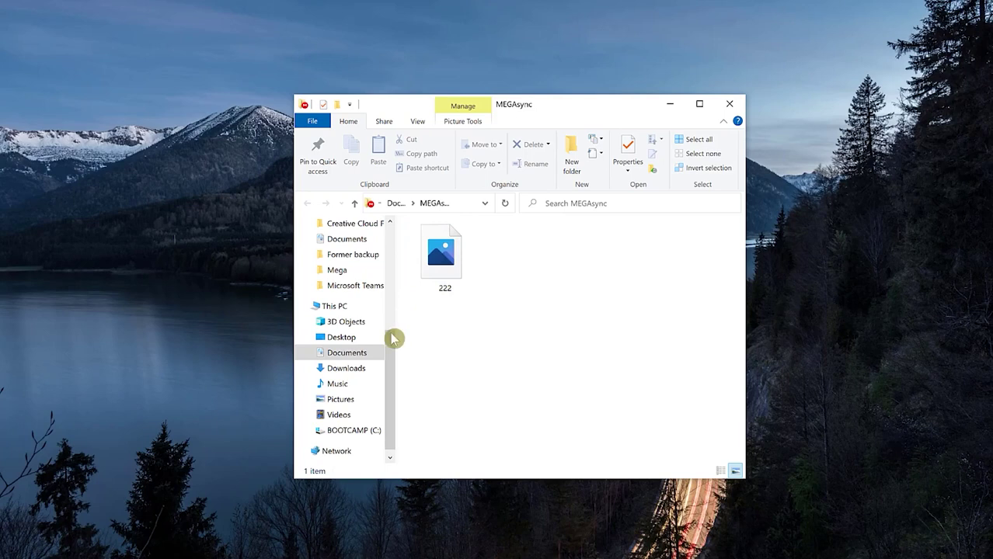
scroll(384, 373, up, 5)
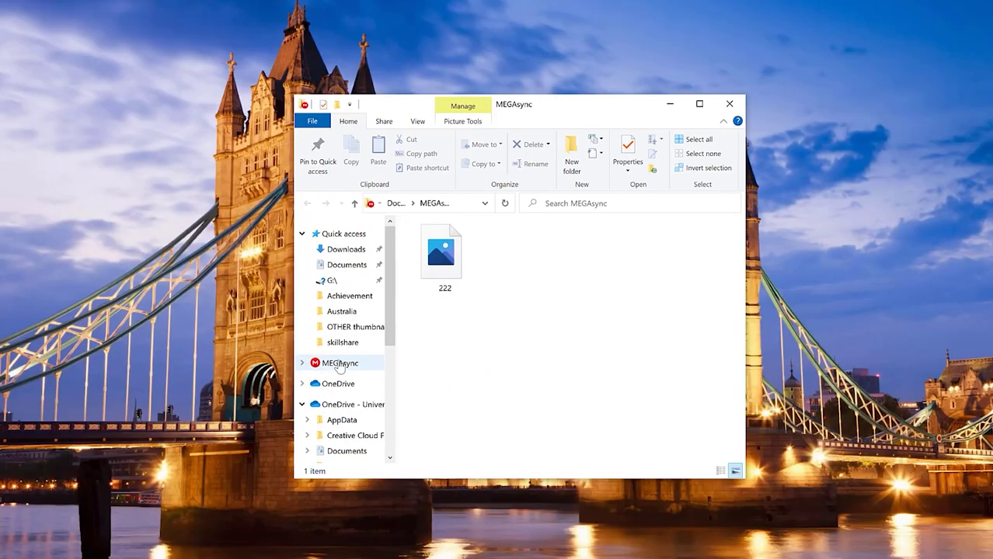
click(304, 364)
click(340, 365)
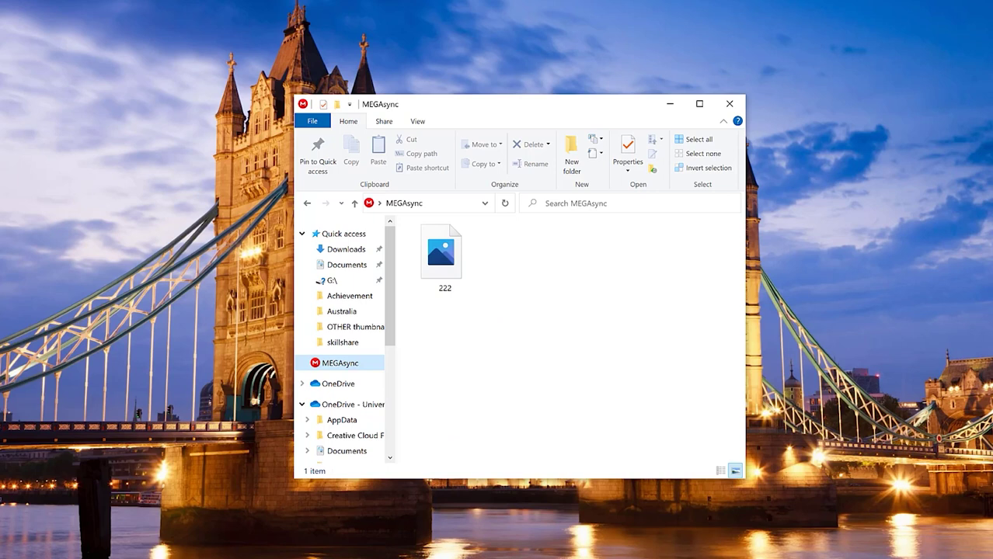
Step: Open the Desktop folder window beside the MEGAsync folder and copy the #003 UTP TMC Meeting (10_08) file into MEGAsync
click(337, 556)
click(288, 534)
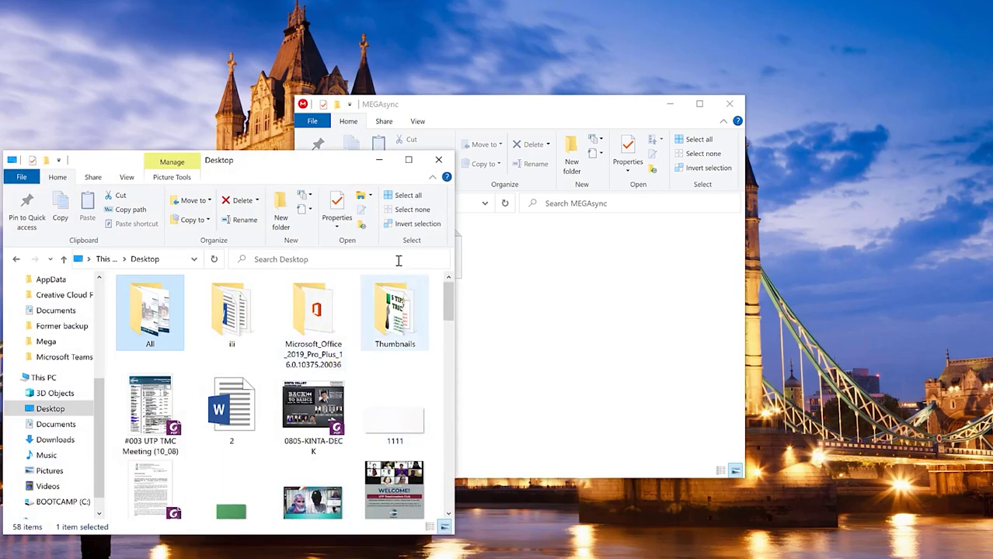
drag(328, 170, 147, 225)
drag(101, 466, 561, 306)
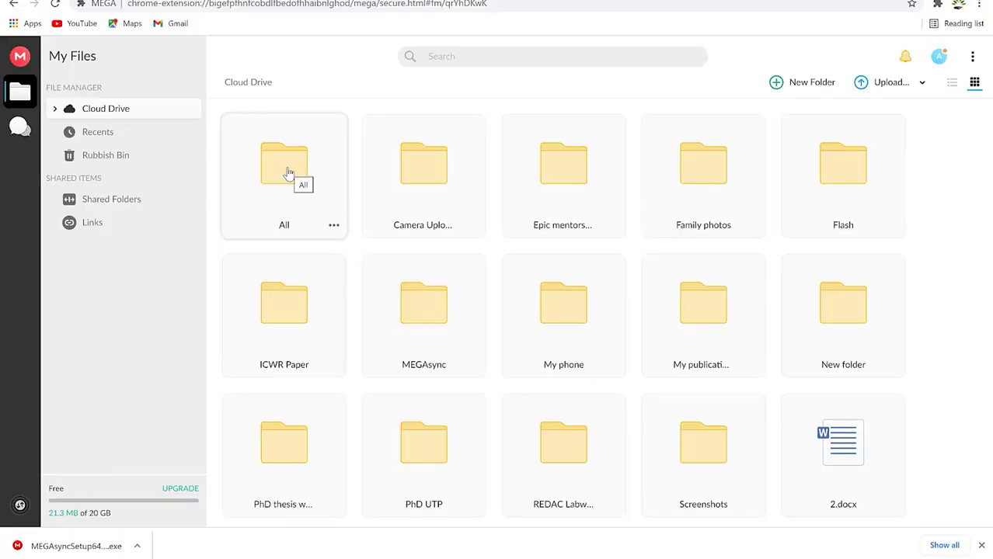
Step: Switch to the MEGA web Cloud Drive, open sharing for the All folder, view the invitation form, cancel it and finish the share
right_click(287, 172)
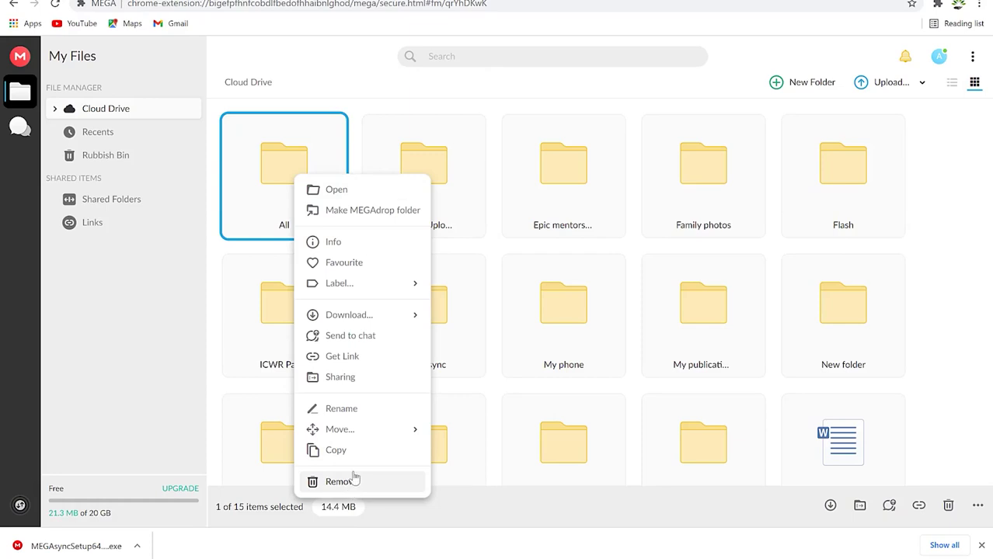
mouse_move(366, 432)
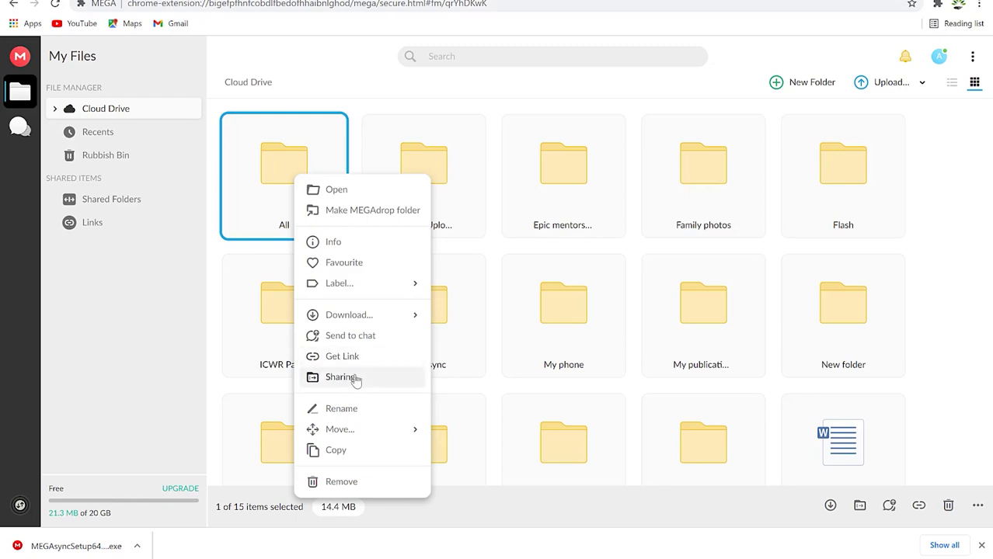
click(341, 377)
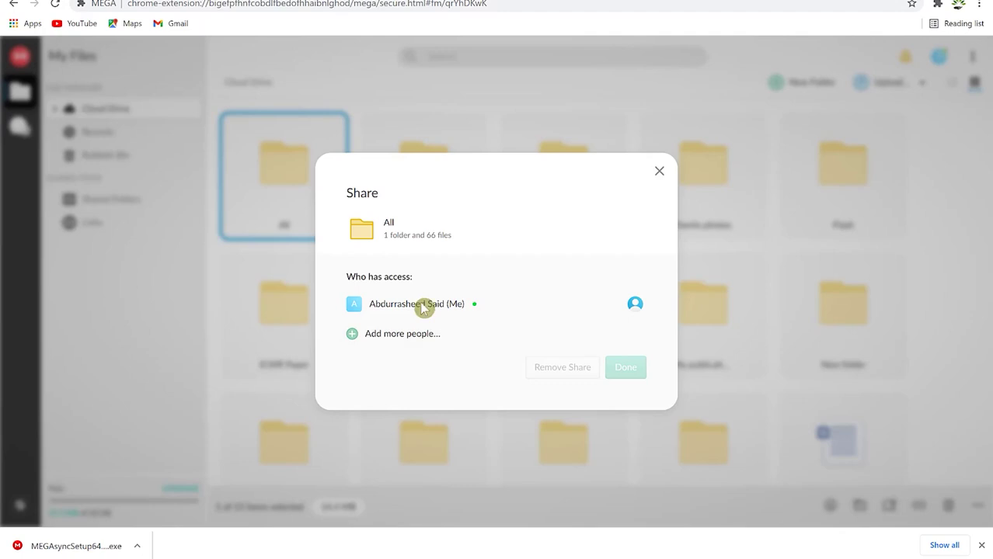
click(396, 335)
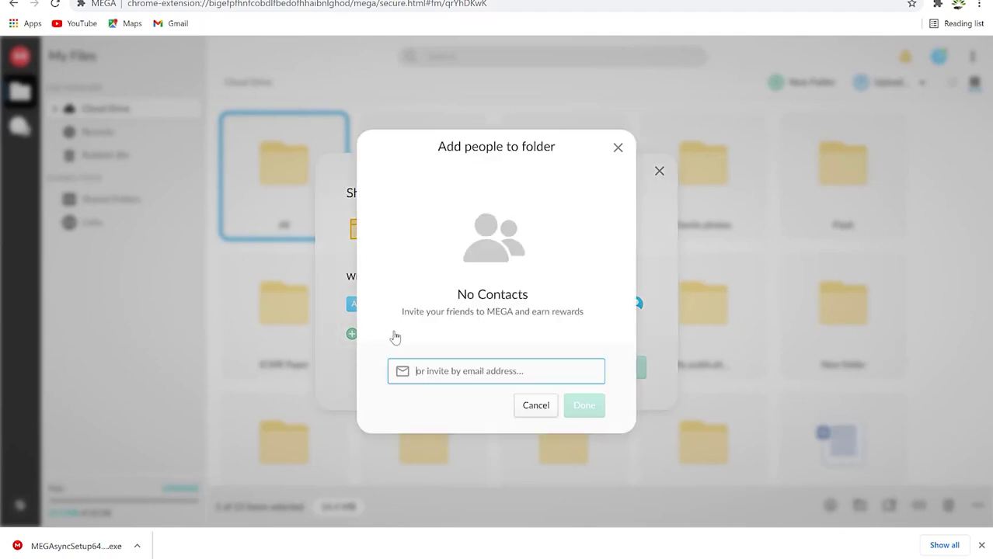
click(599, 417)
click(536, 406)
click(601, 374)
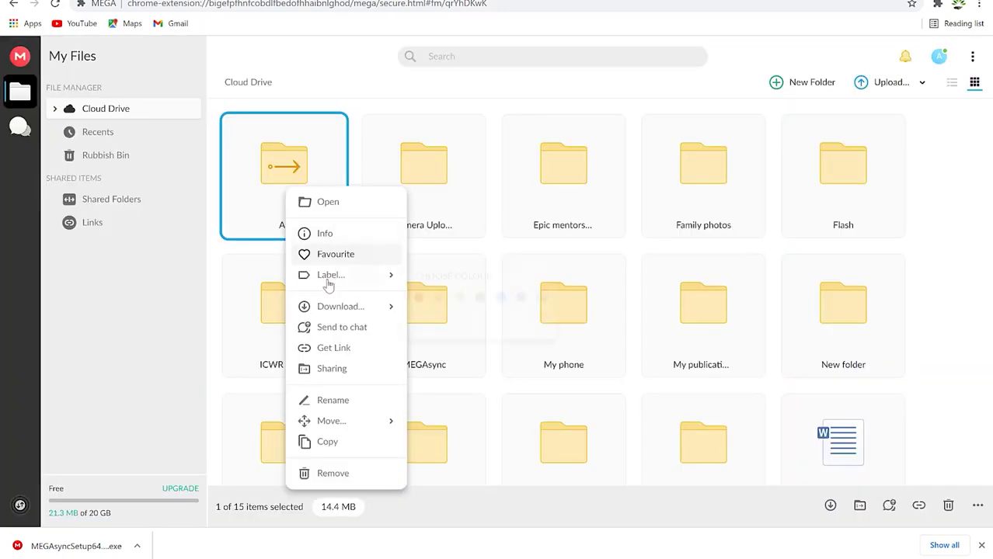
Step: Look over the actions for the All folder and give it a red colour label
mouse_move(349, 308)
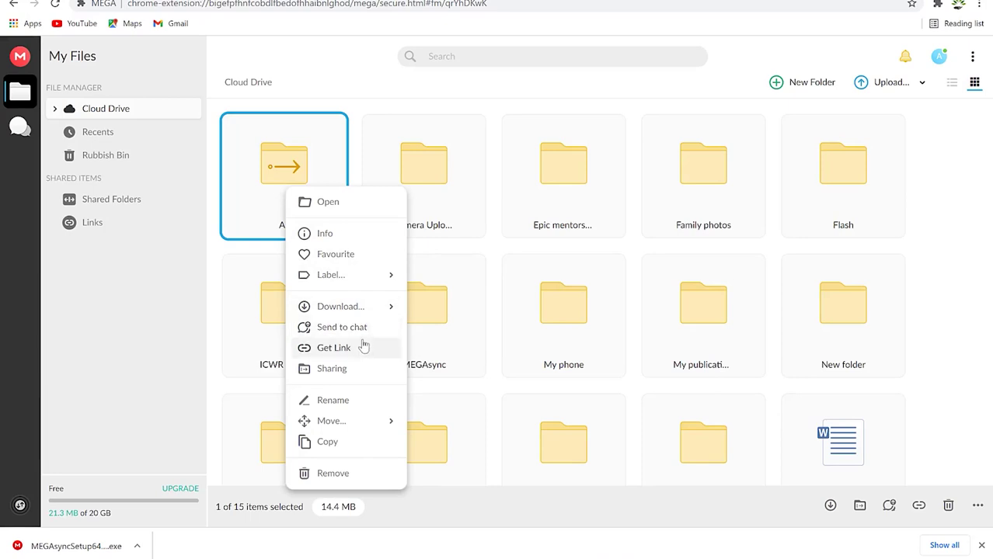
mouse_move(370, 277)
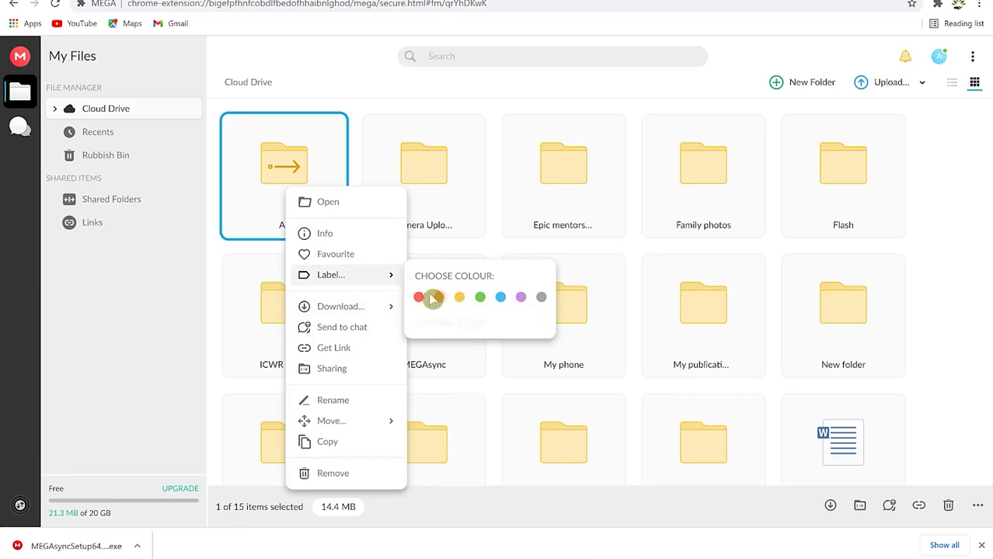
click(418, 298)
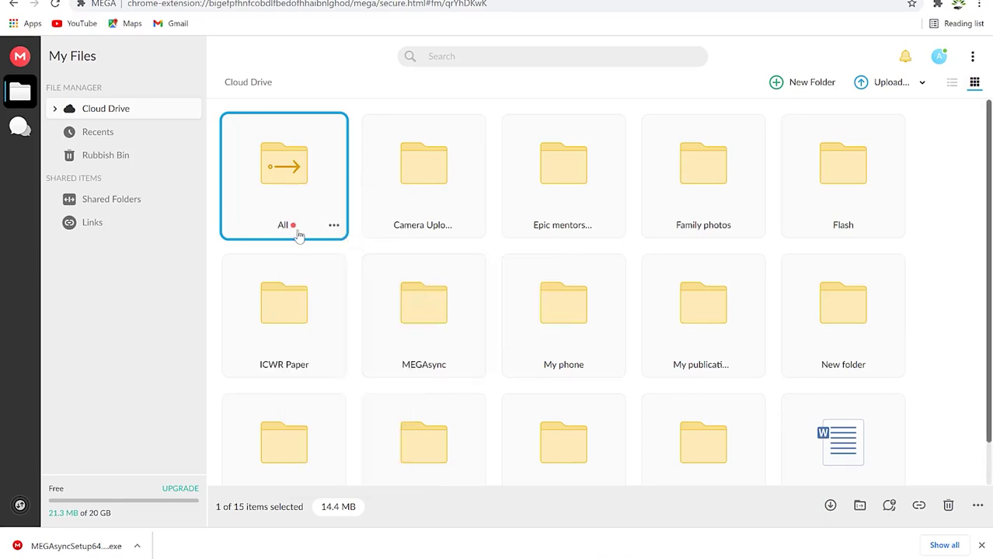
Step: View the info of the All folder in the Cloud Drive
right_click(299, 199)
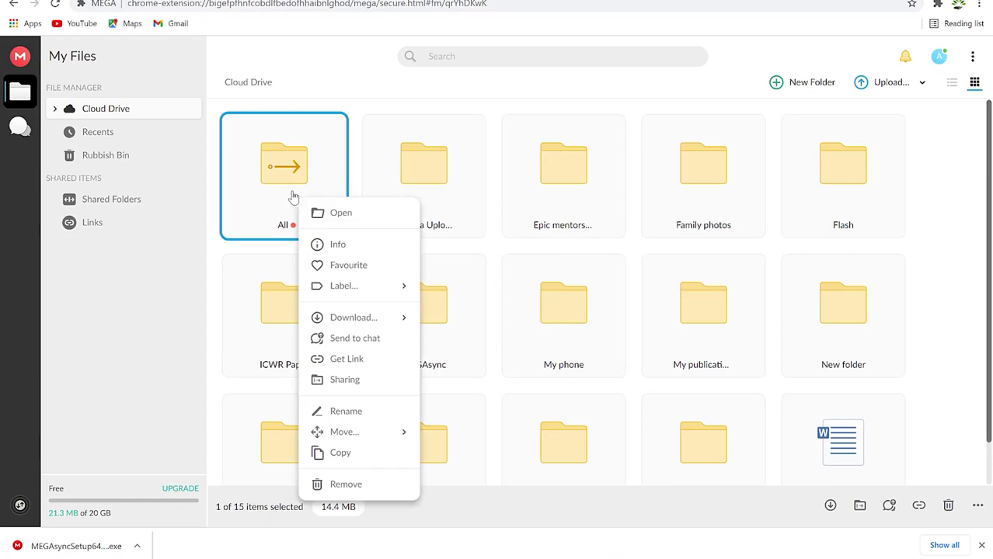
click(356, 245)
click(359, 235)
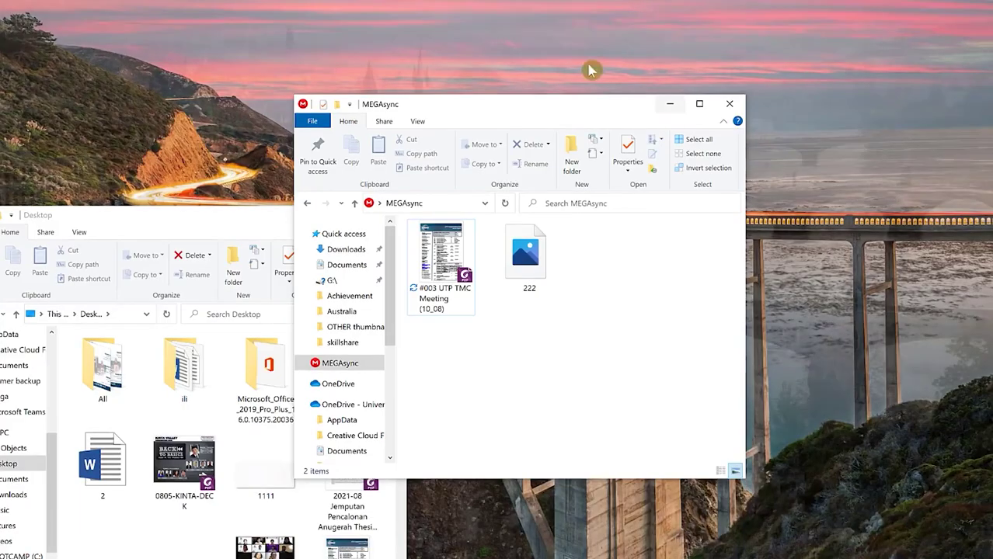
Step: Return to the MEGAsync folder window, check its synced files, and close the Desktop folder window
click(524, 270)
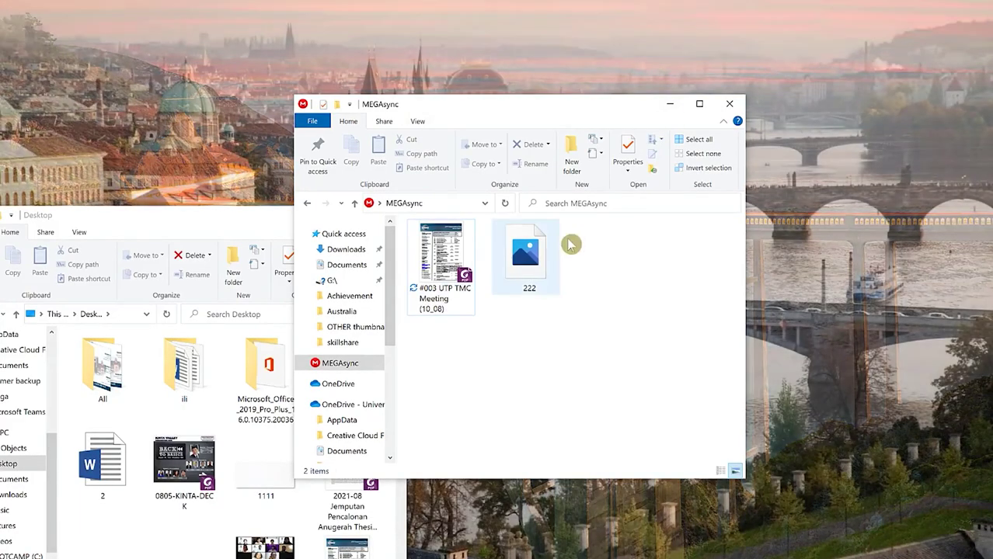
click(459, 310)
click(506, 363)
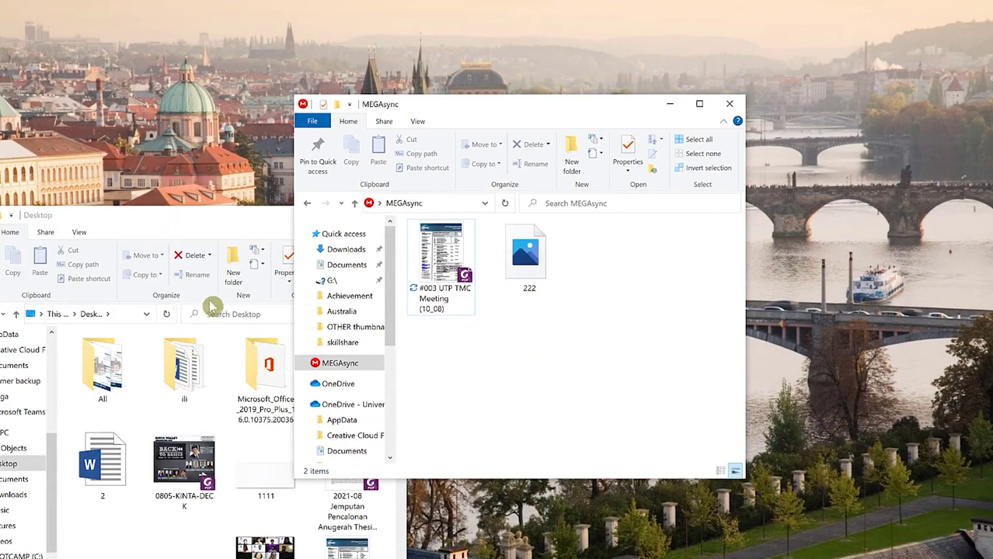
click(186, 229)
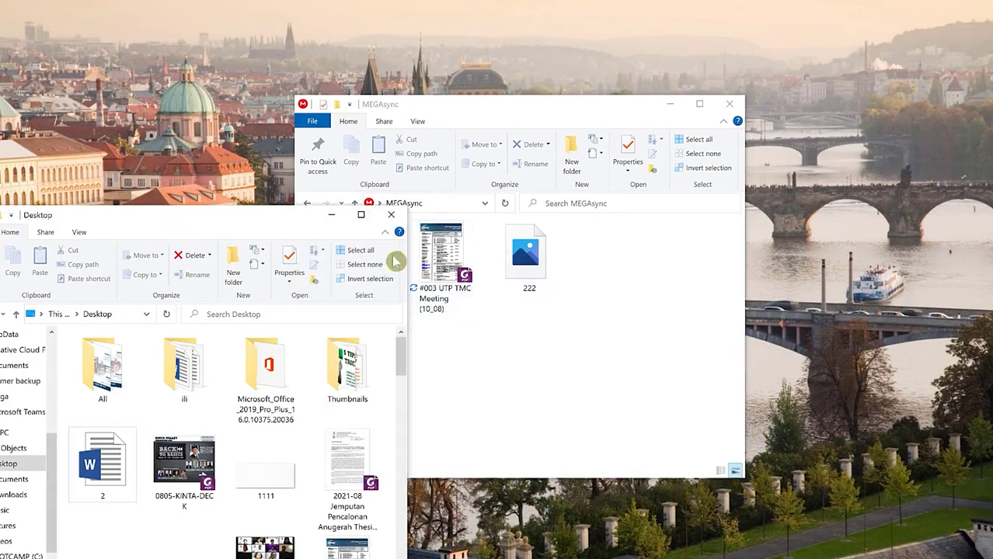
click(391, 214)
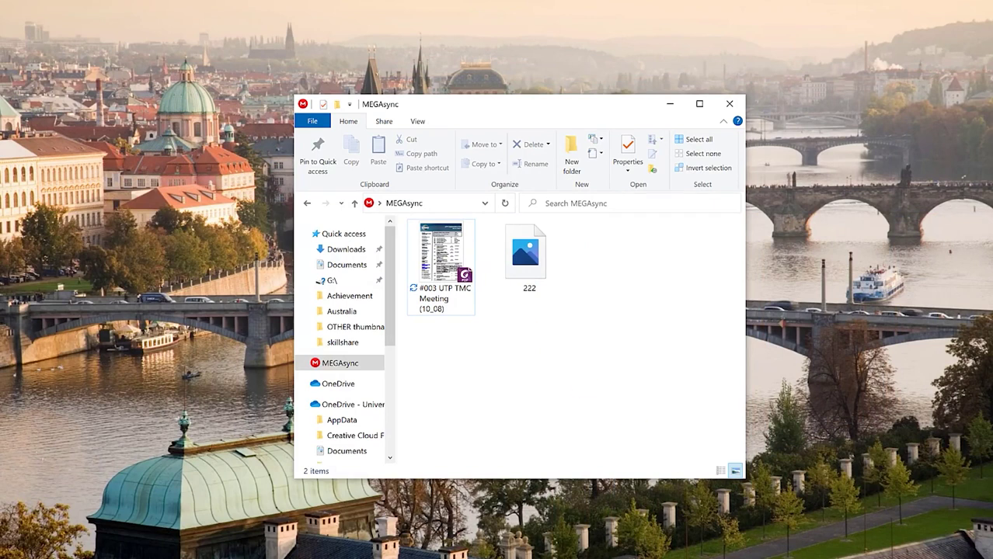
Step: Show the uploaded #003 UTP TMC Meeting (10_08).pdf in the MEGAsync transfers and point out its Get Link option
click(796, 534)
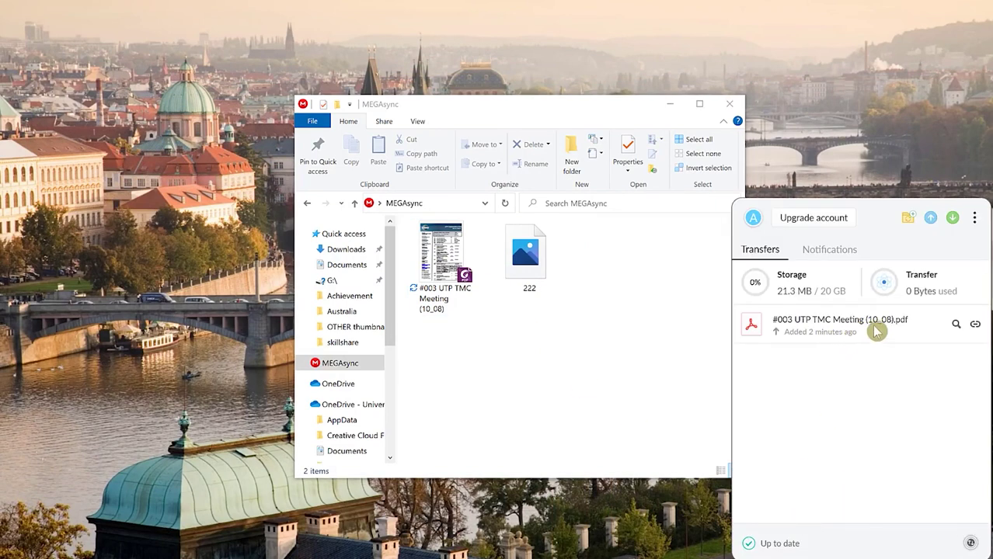
click(975, 324)
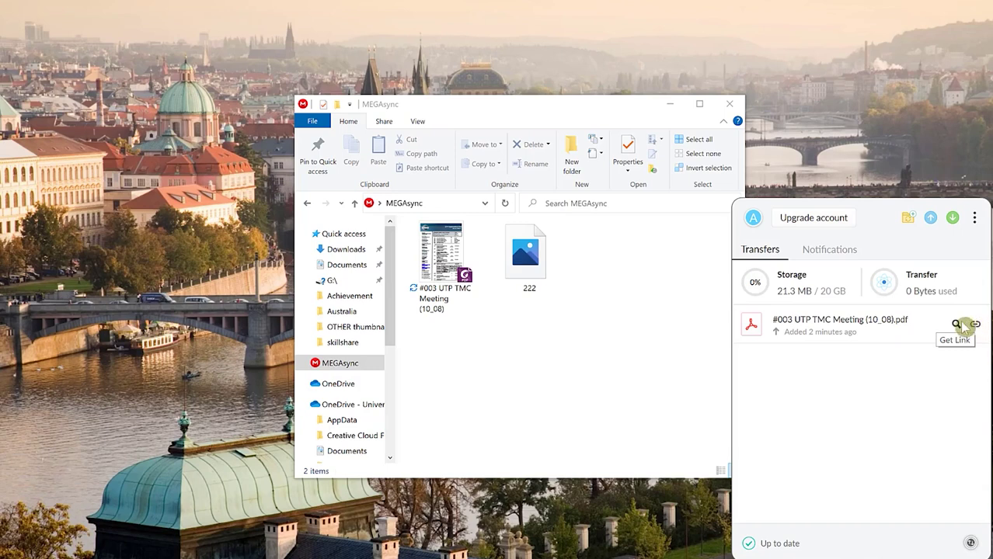
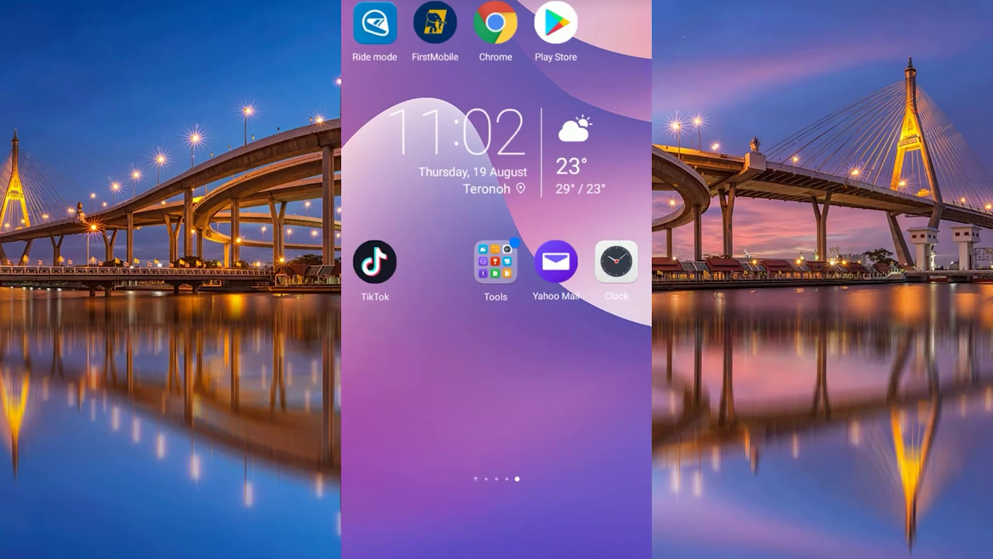
Step: Find the MEGA app by Mega Ltd in the phone's Play Store and open the installed app
click(555, 24)
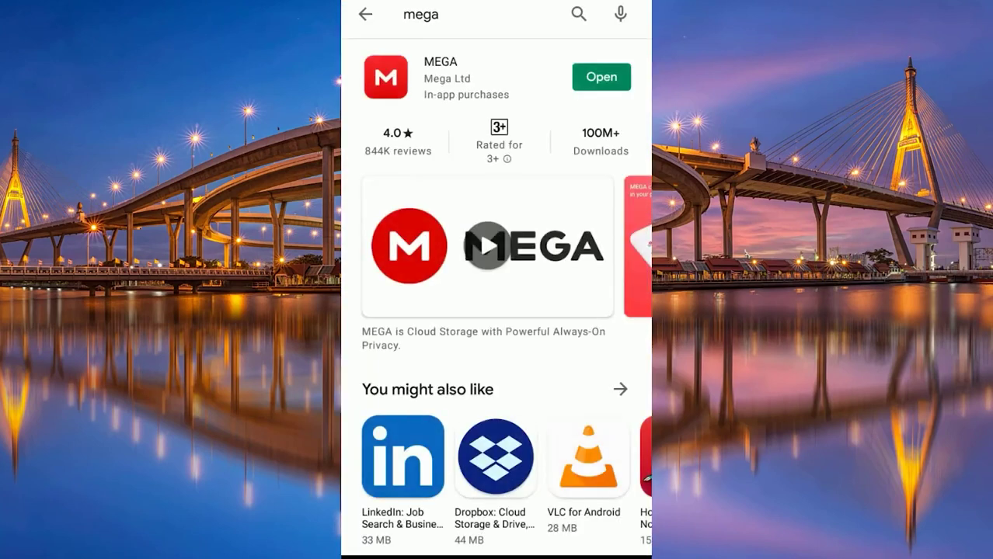
click(533, 19)
click(484, 62)
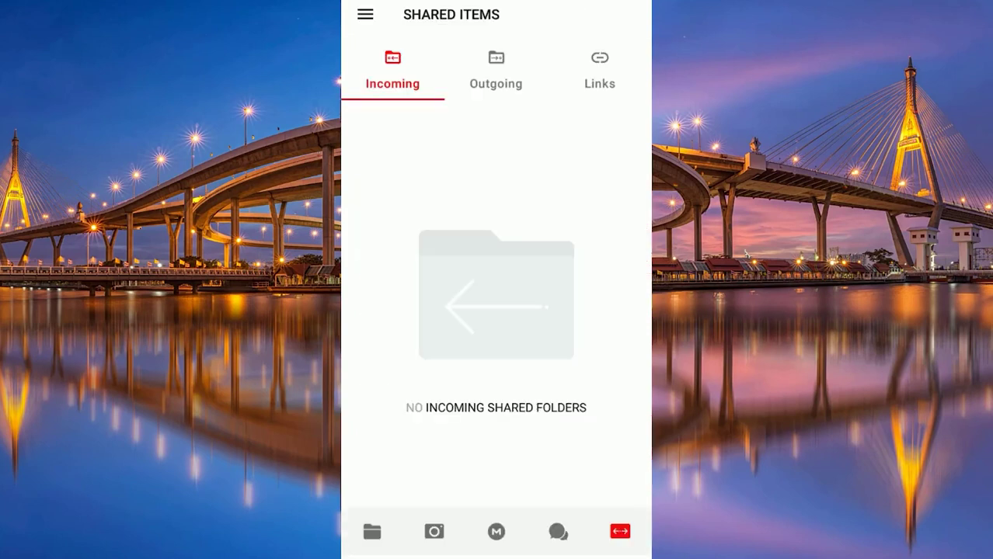
Step: Look through the Cloud Drive, Camera Uploads and home sections of the MEGA mobile app, including the recent files
click(372, 531)
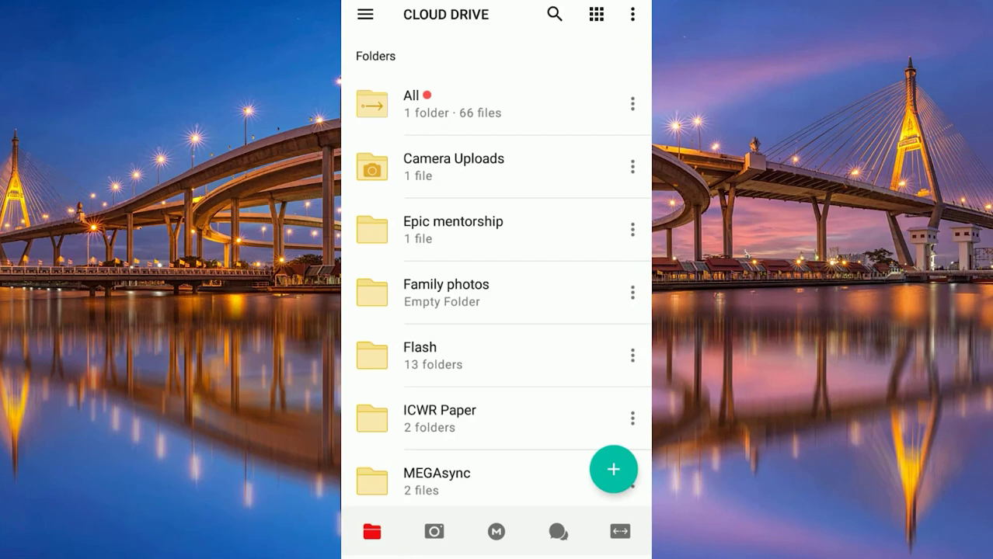
click(435, 532)
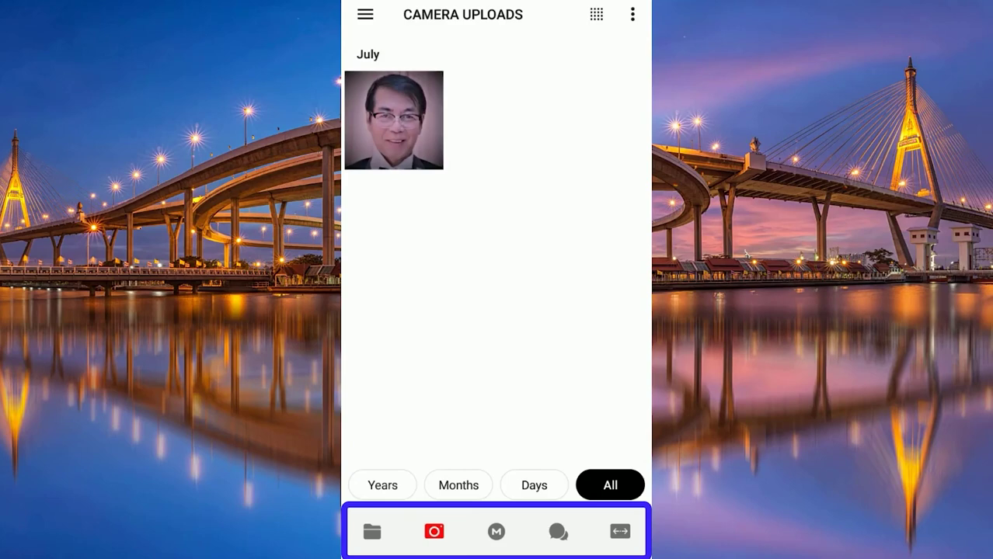
click(496, 531)
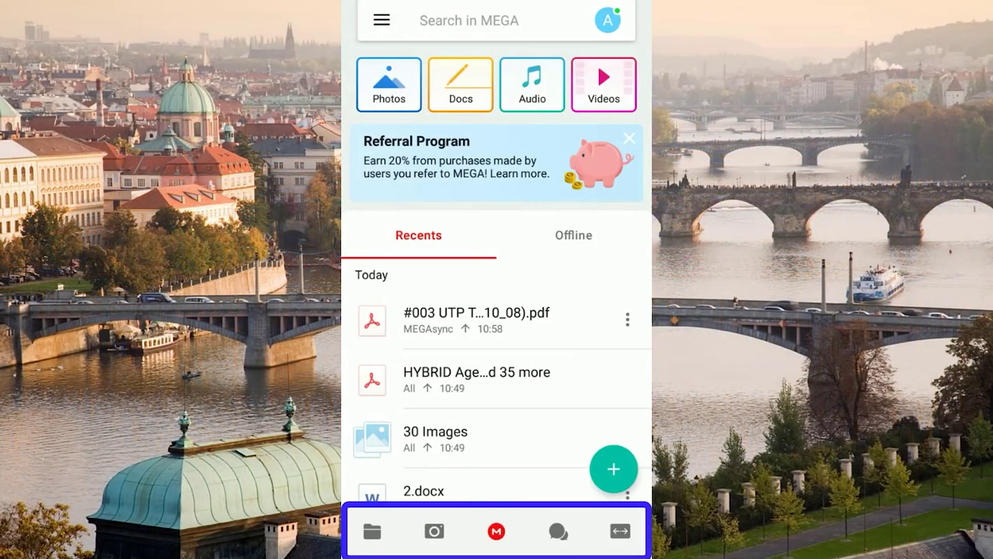
drag(526, 376, 554, 270)
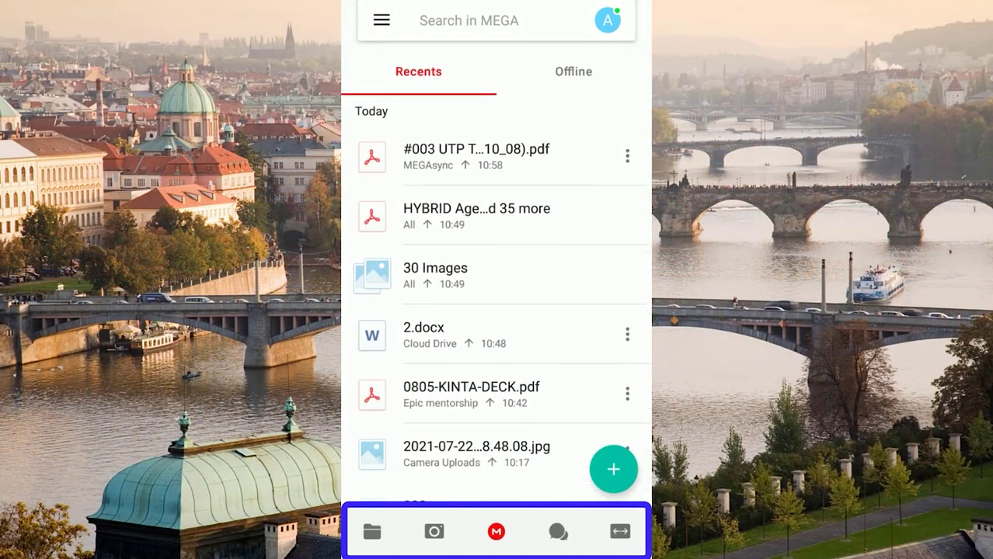
drag(542, 215, 522, 391)
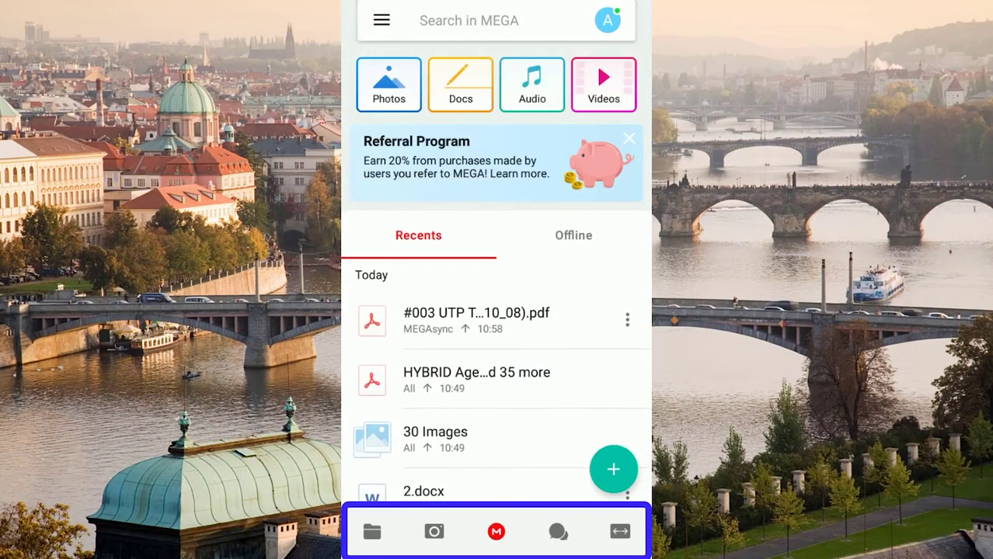
Step: Look through the MEGA app's Offline list, Chat section, and the Incoming, Outgoing and Links views of Shared Items
click(573, 235)
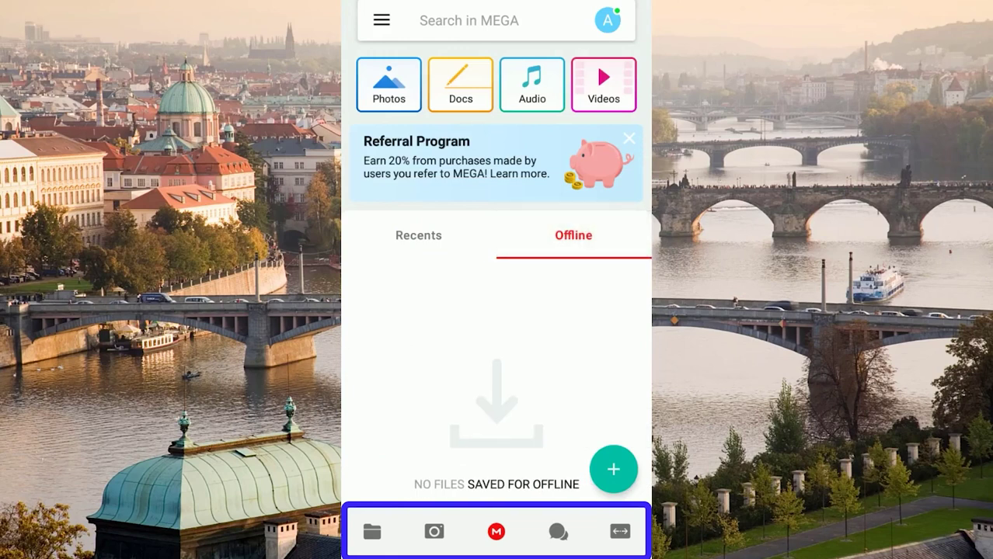
click(558, 531)
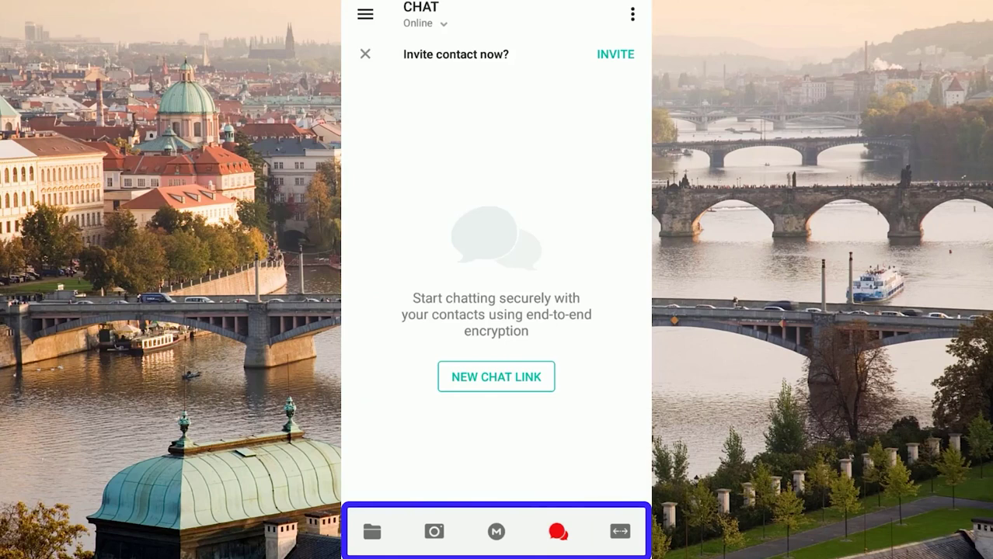
click(620, 532)
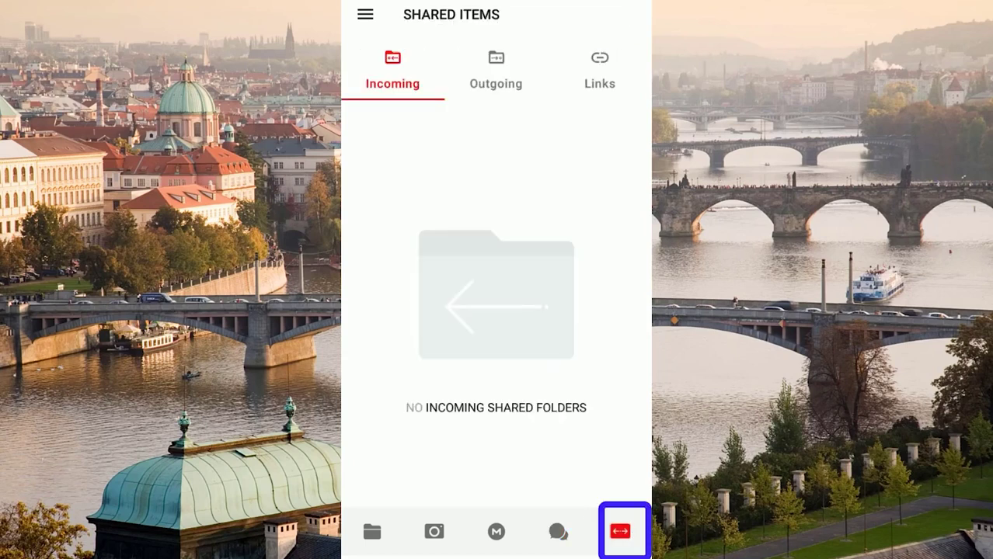
click(510, 53)
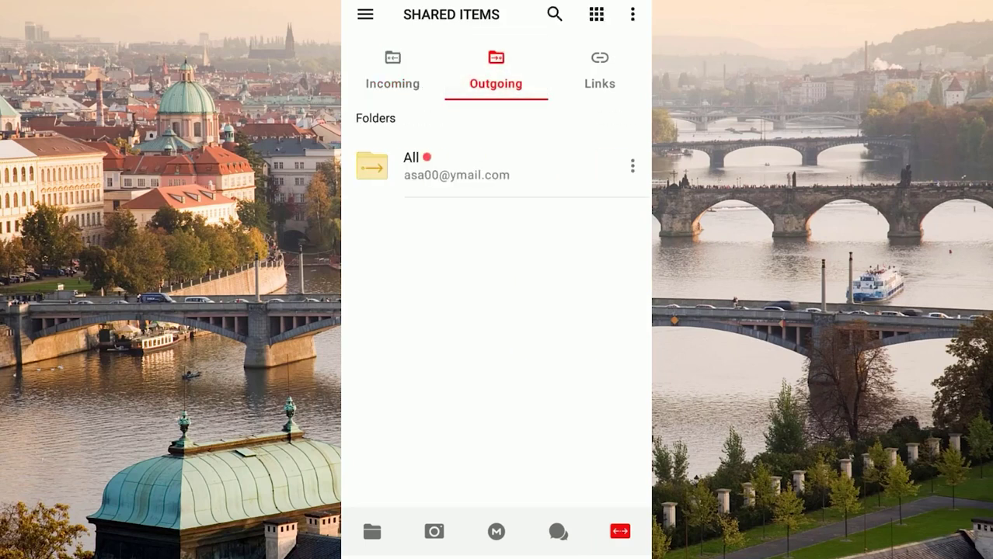
click(599, 70)
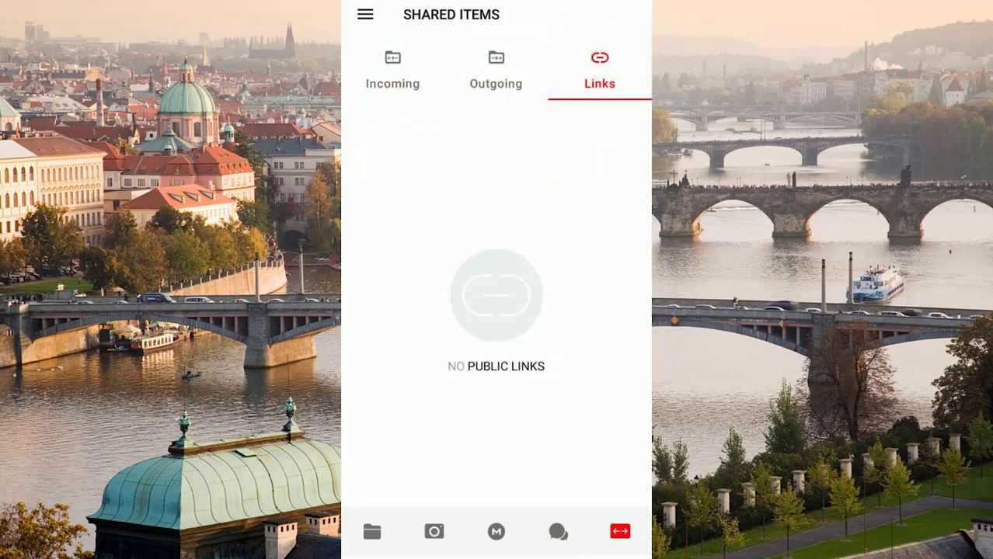
Step: Review the MEGA app's account navigation entries and its Settings page, including the Security options, and return to Shared Items
click(365, 14)
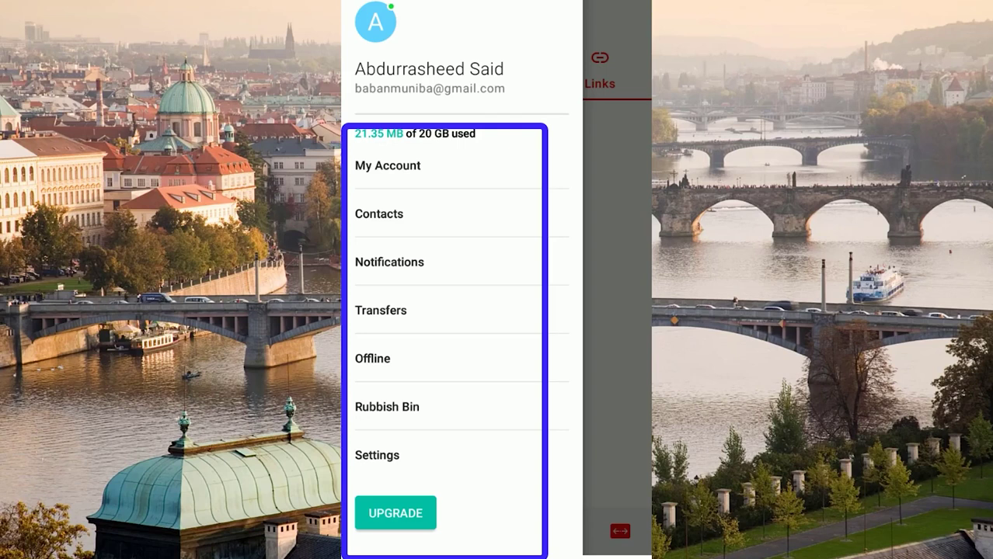
click(376, 460)
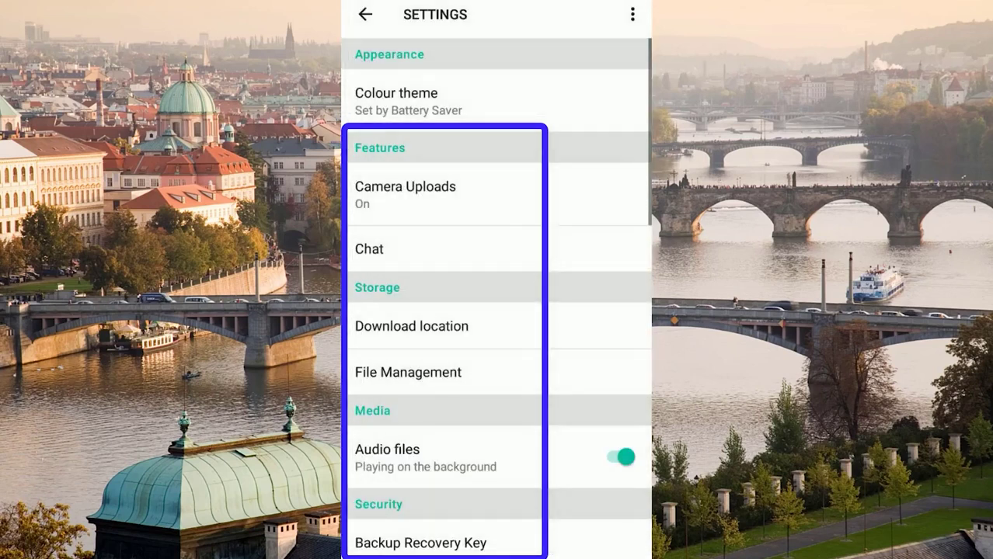
scroll(553, 386, down, 10)
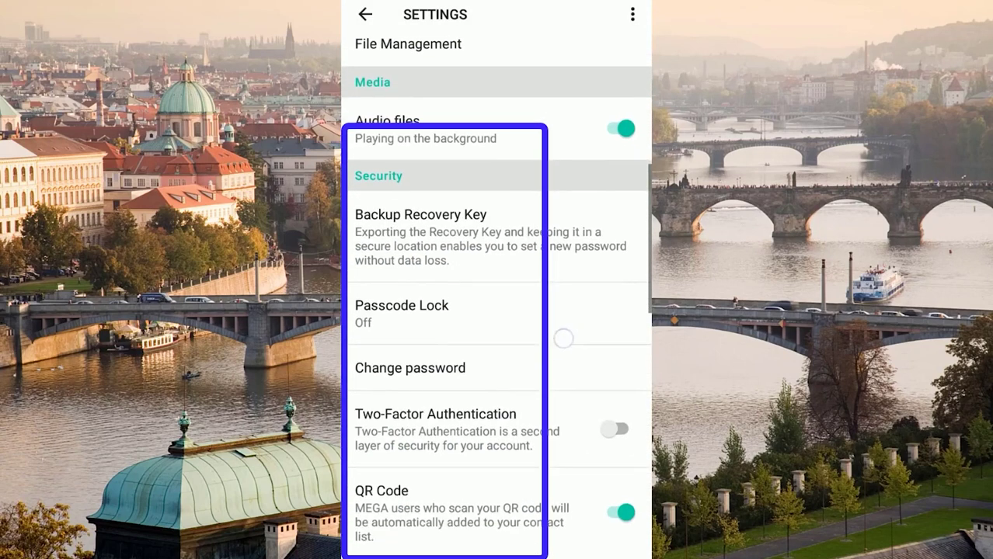
scroll(497, 311, down, 10)
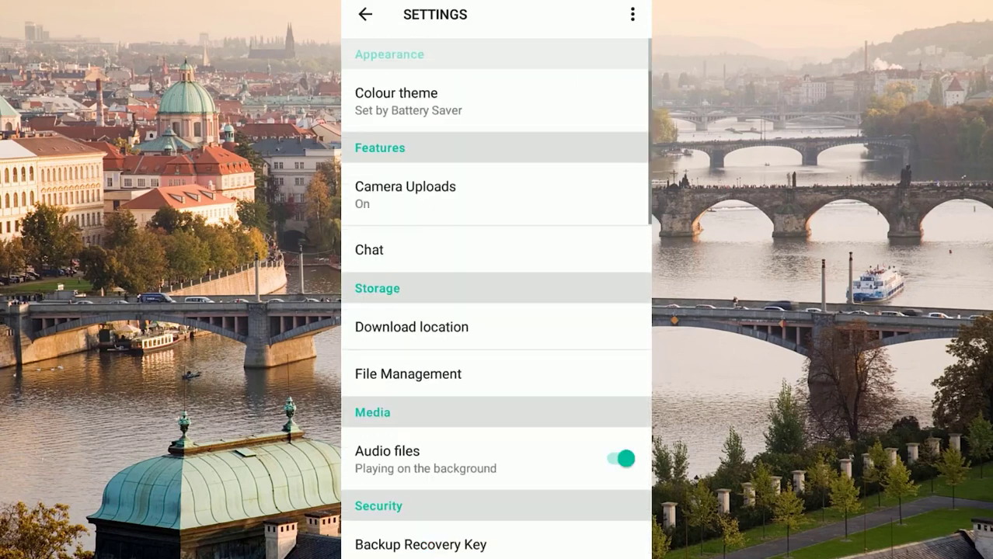
click(365, 14)
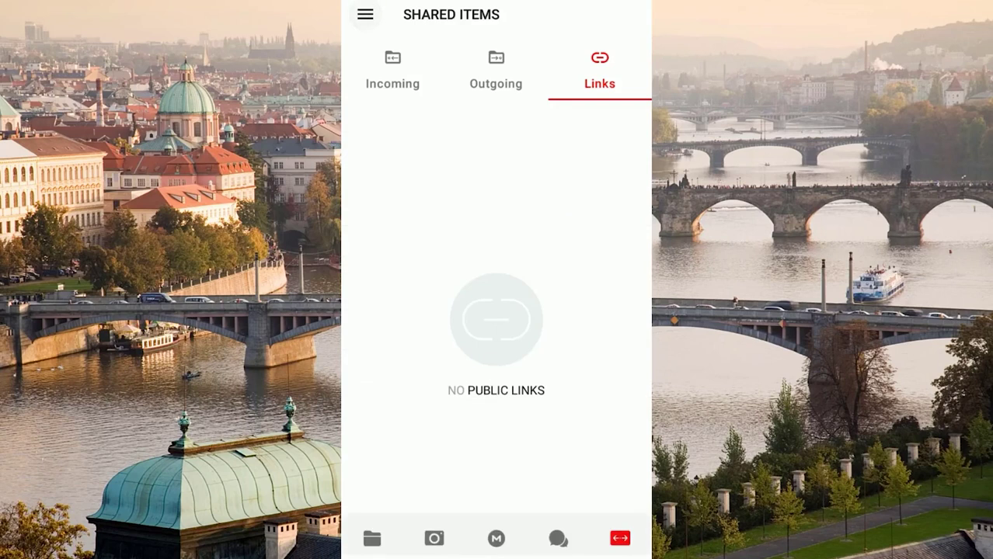
Step: Search the mobile Cloud Drive for 222, and clear the search to return to the folder list
click(371, 531)
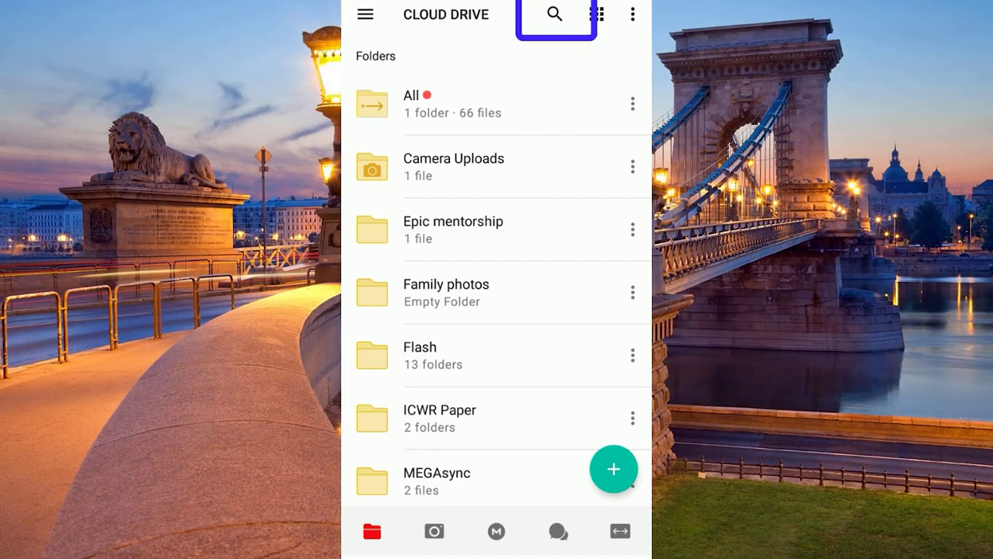
click(555, 14)
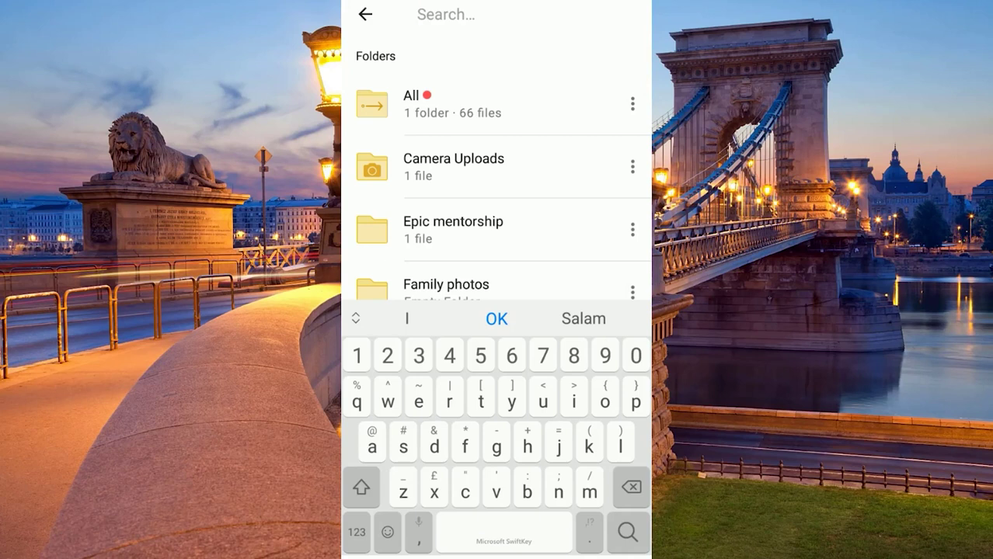
text(222)
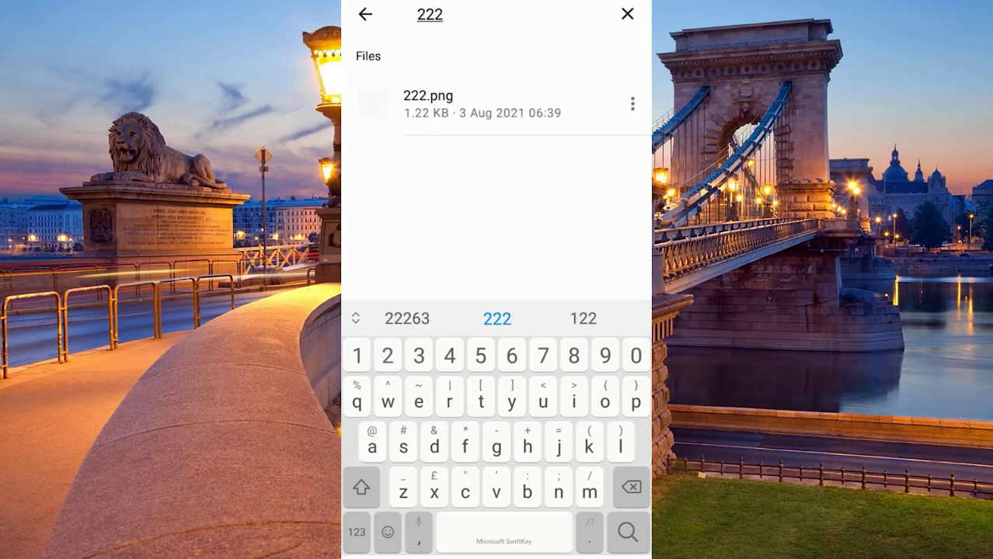
click(627, 14)
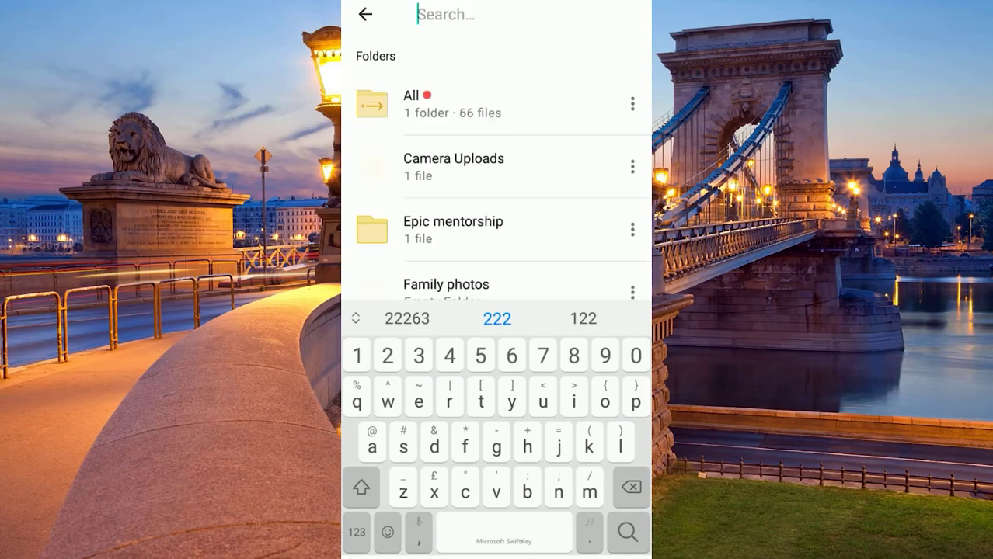
click(365, 14)
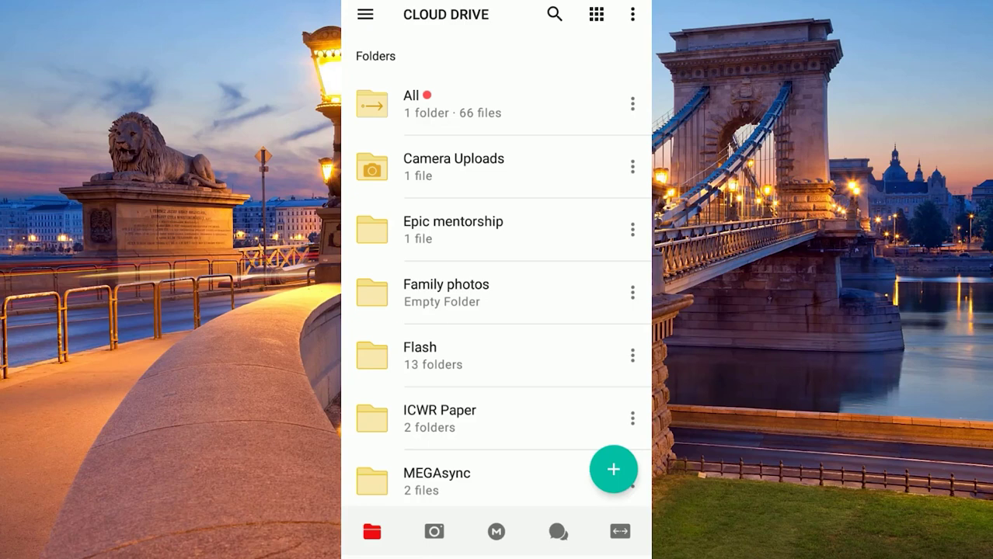
Step: Preview the Cloud Drive folders in grid view, return to list view, and check the drive's additional options
click(595, 14)
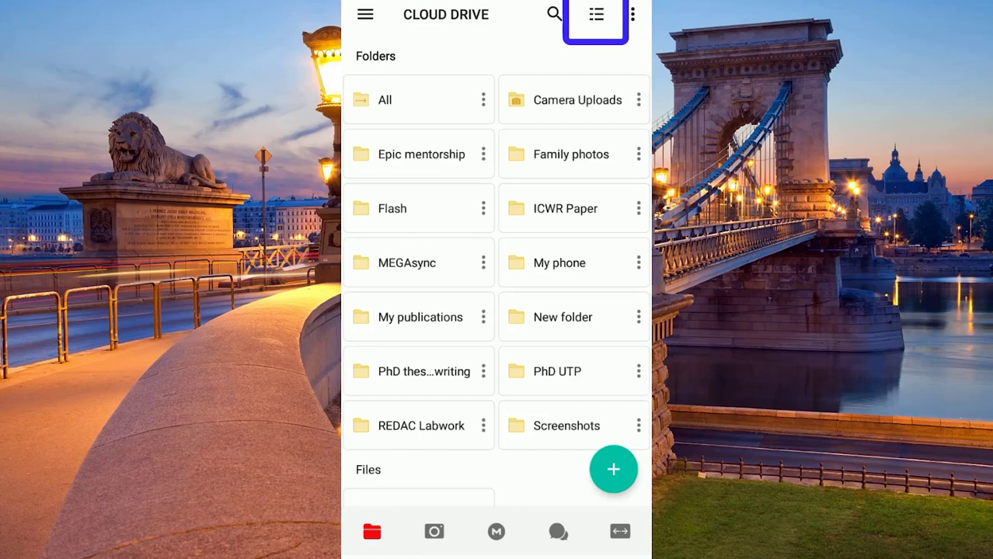
click(596, 14)
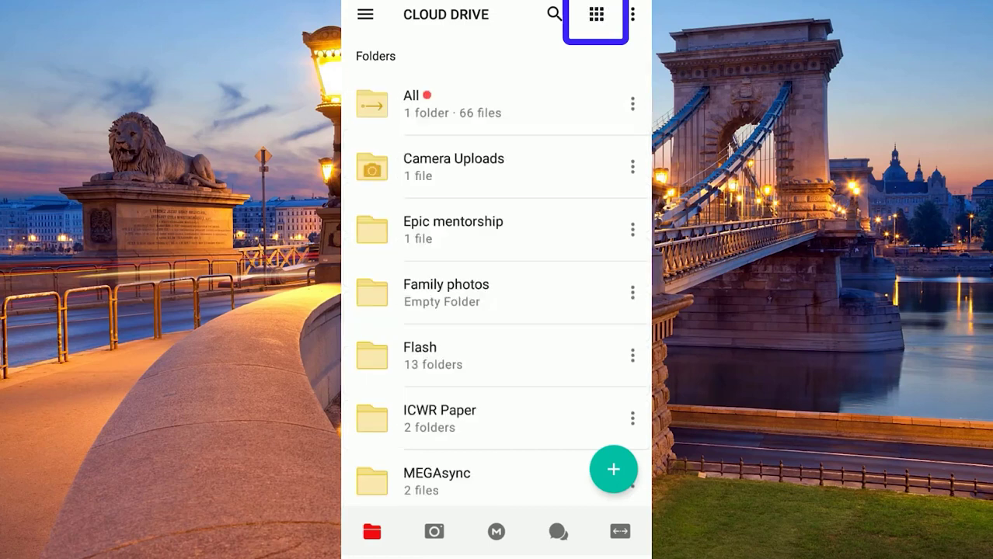
click(579, 24)
click(596, 14)
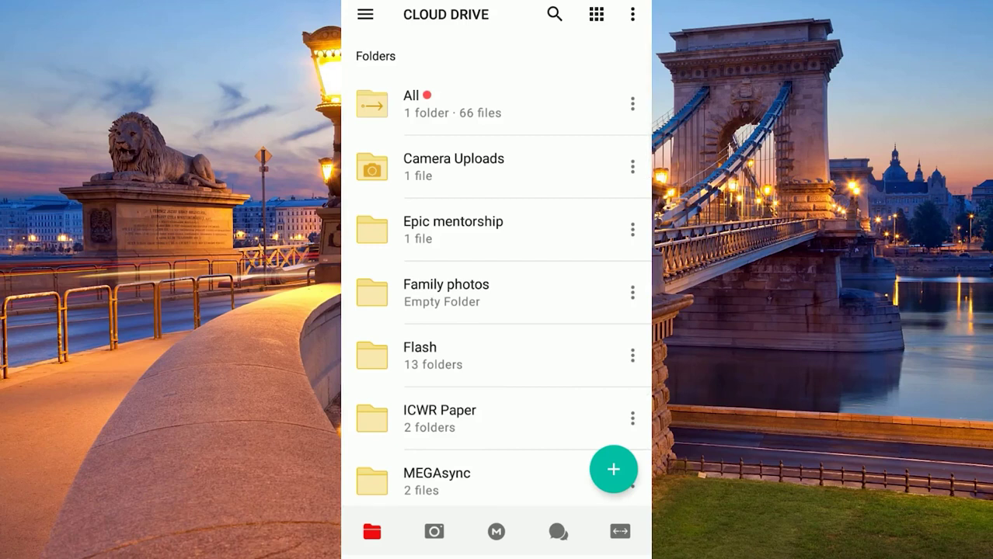
click(633, 14)
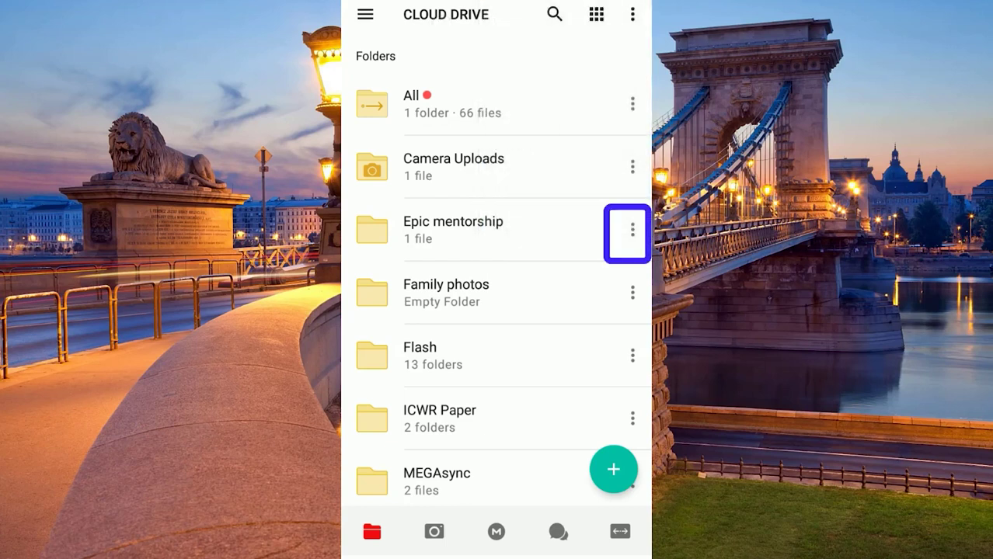
Step: Look through the All folder's actions, from Info and Label to Move to Rubbish Bin, and close them
click(633, 103)
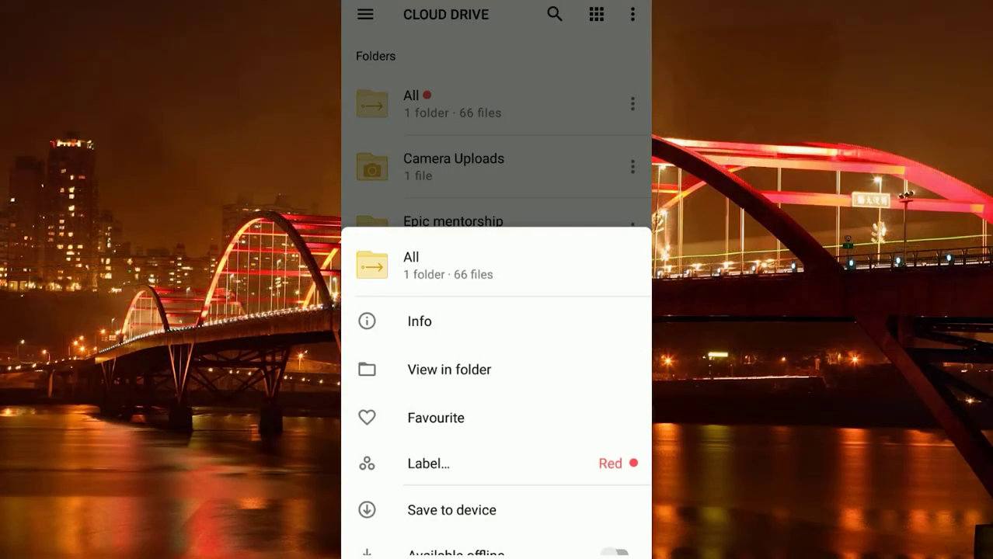
drag(545, 395, 570, 291)
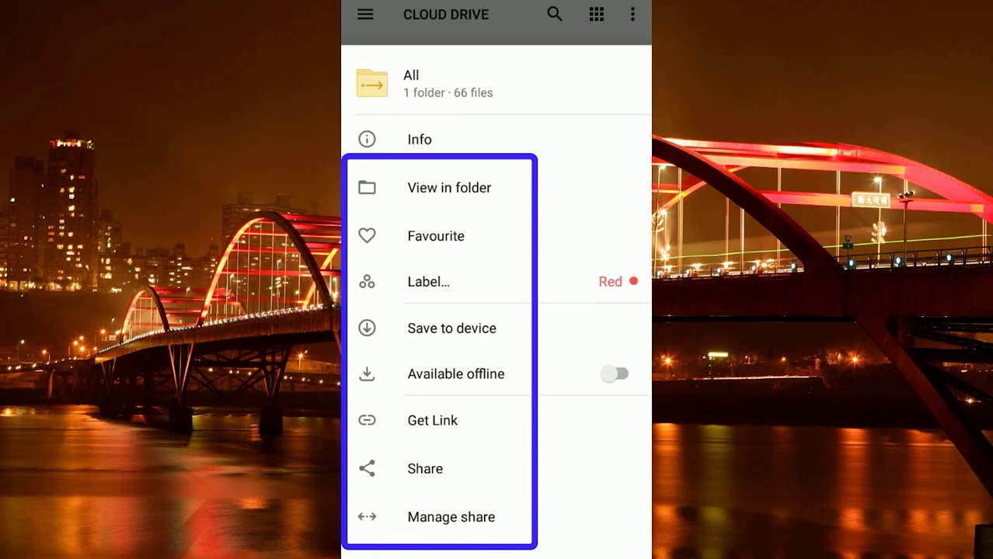
drag(536, 417, 564, 334)
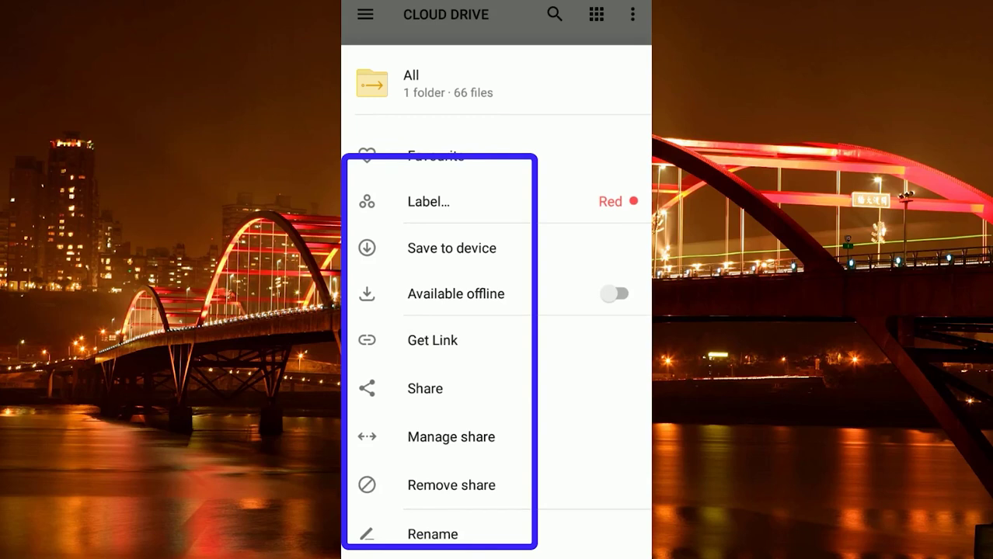
scroll(495, 350, down, 2)
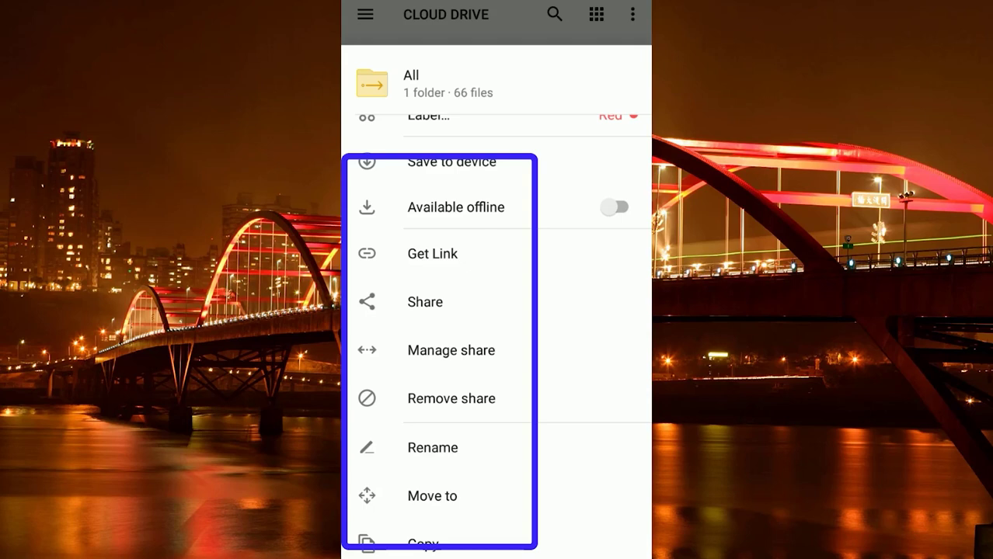
drag(569, 434, 580, 383)
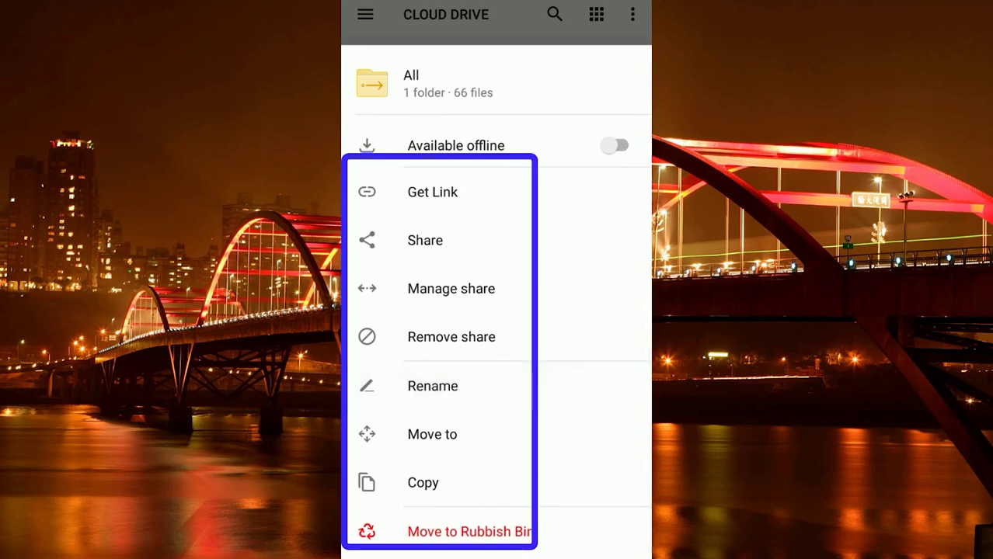
click(570, 25)
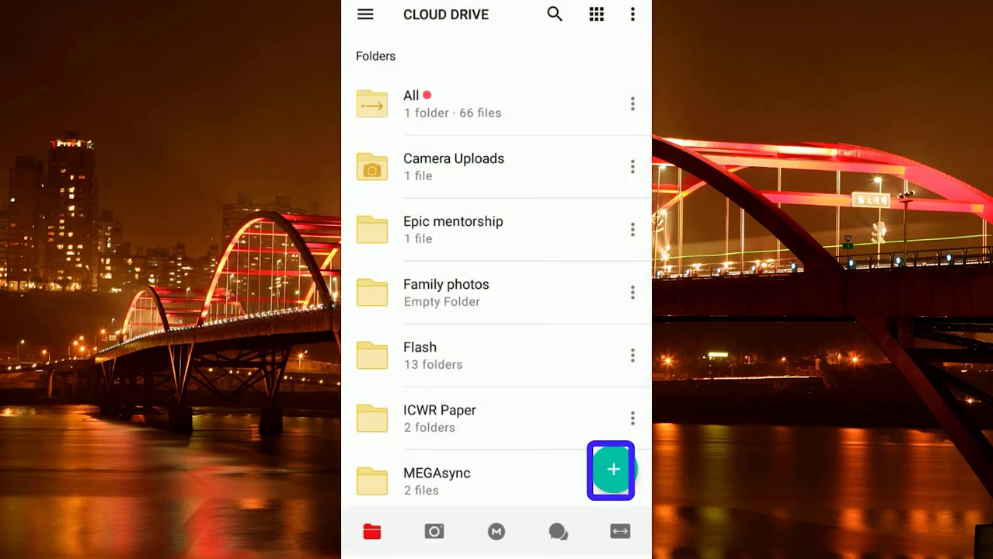
Step: Show the Cloud Drive's upload, scan, capture and new folder or text file options, and dismiss them
click(612, 470)
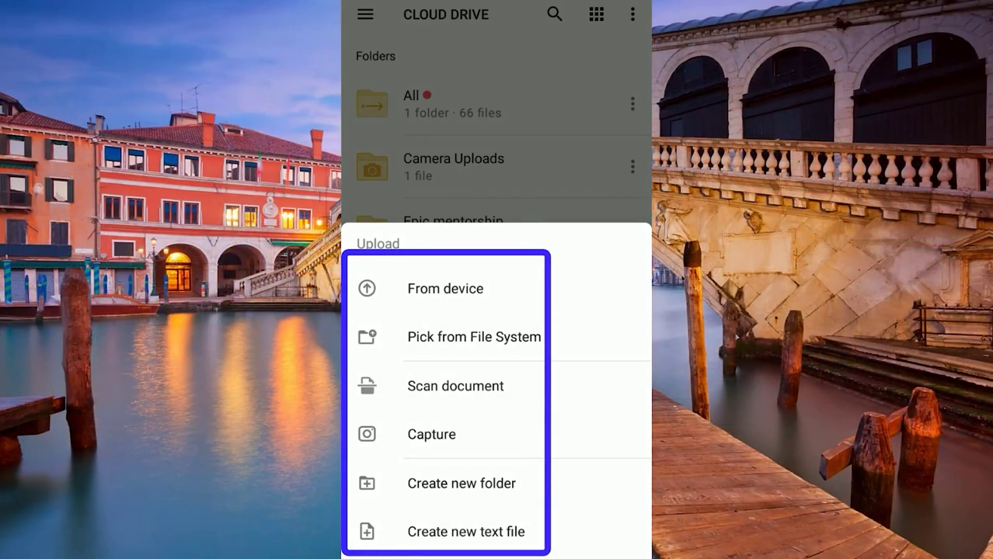
click(549, 82)
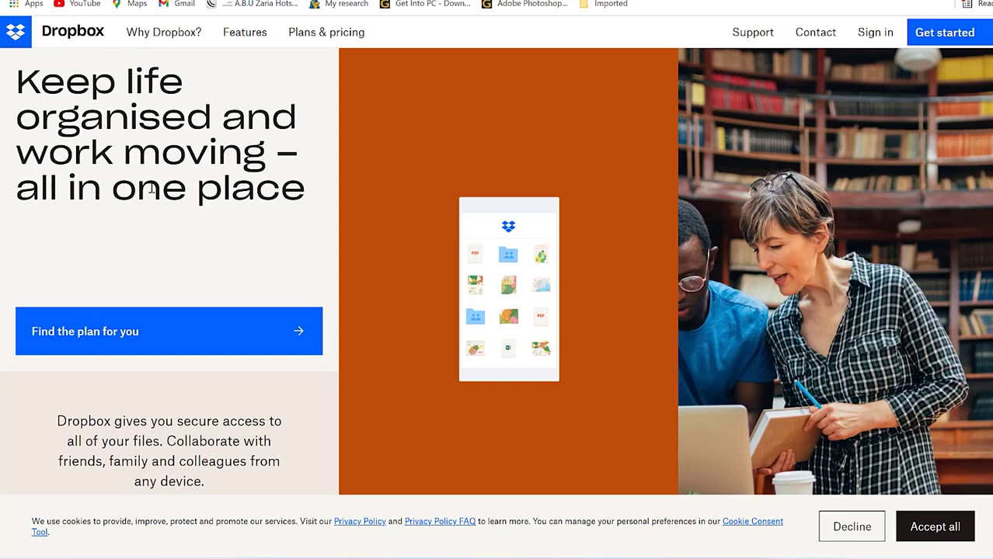
Step: Read the Dropbox home page's introduction, its Do more with your files features and the What can Dropbox help you do topics
scroll(165, 414, down, 3)
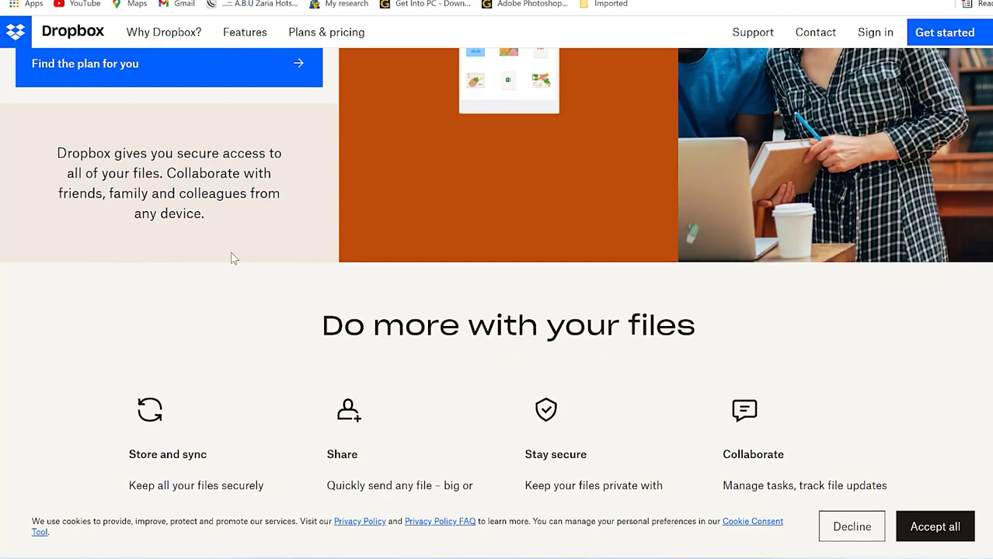
scroll(230, 257, down, 1)
scroll(234, 259, down, 1)
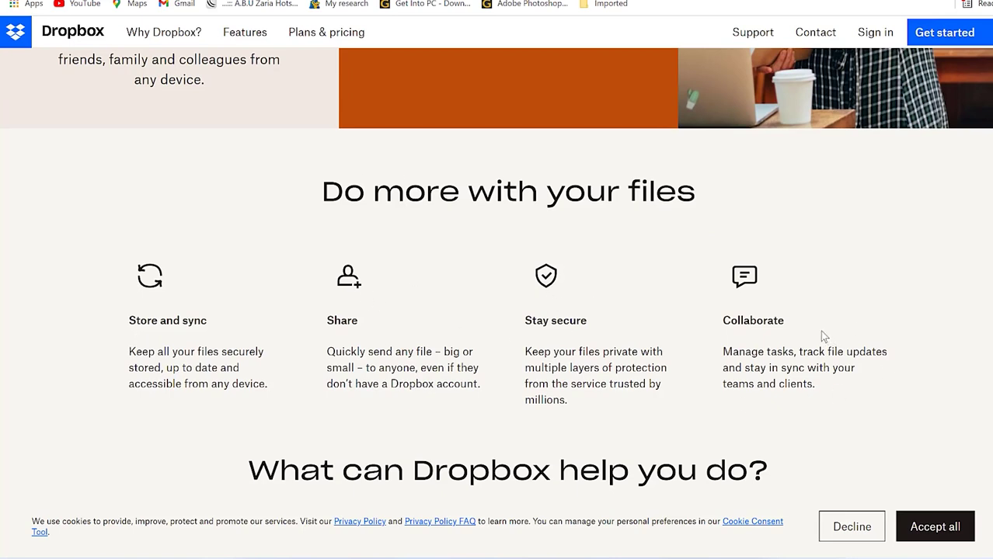
scroll(659, 346, down, 5)
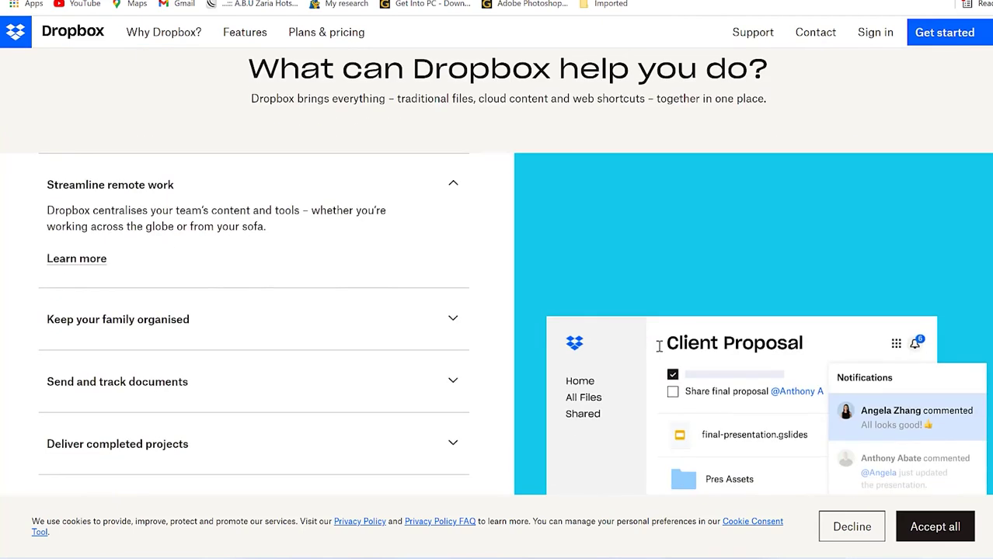
scroll(533, 308, down, 3)
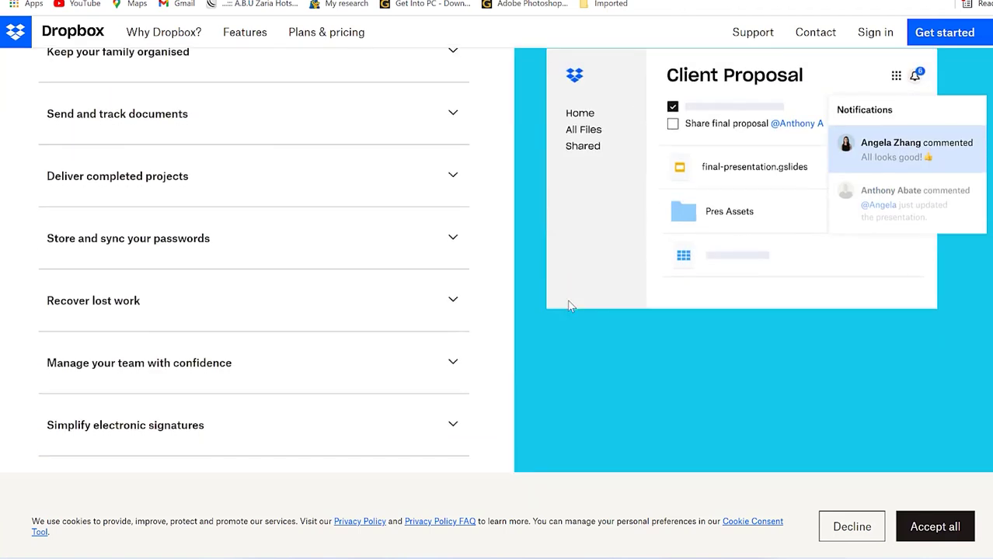
Step: Examine the Dropbox home page's work and personal use options and its partner tool integrations
scroll(540, 262, down, 4)
scroll(542, 269, down, 2)
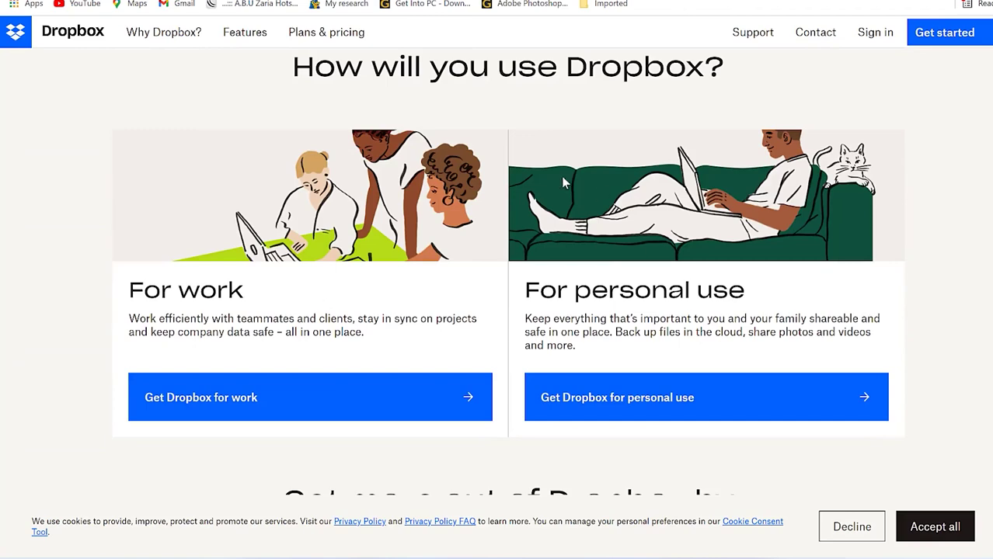
scroll(653, 285, down, 4)
scroll(613, 273, up, 5)
scroll(592, 266, down, 5)
scroll(589, 261, up, 5)
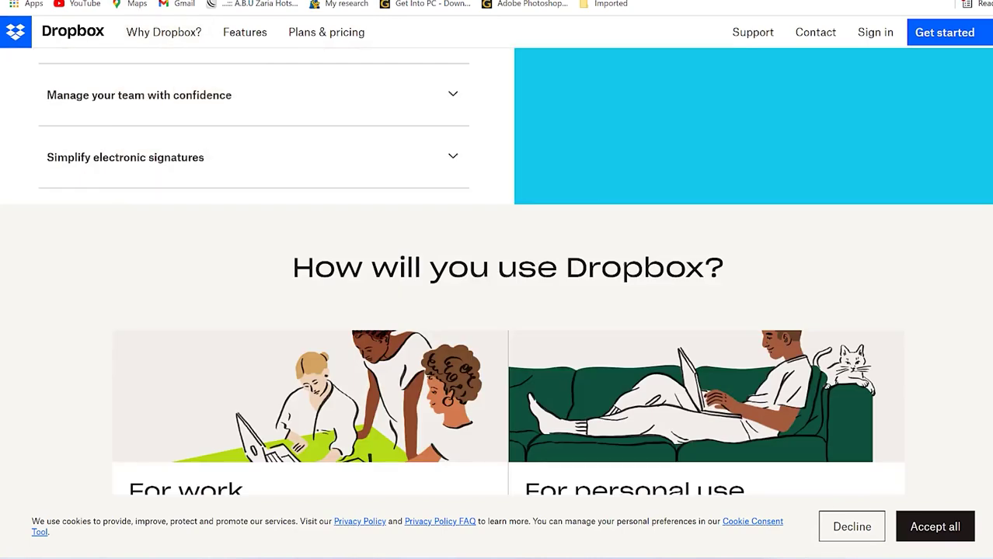
scroll(436, 466, down, 5)
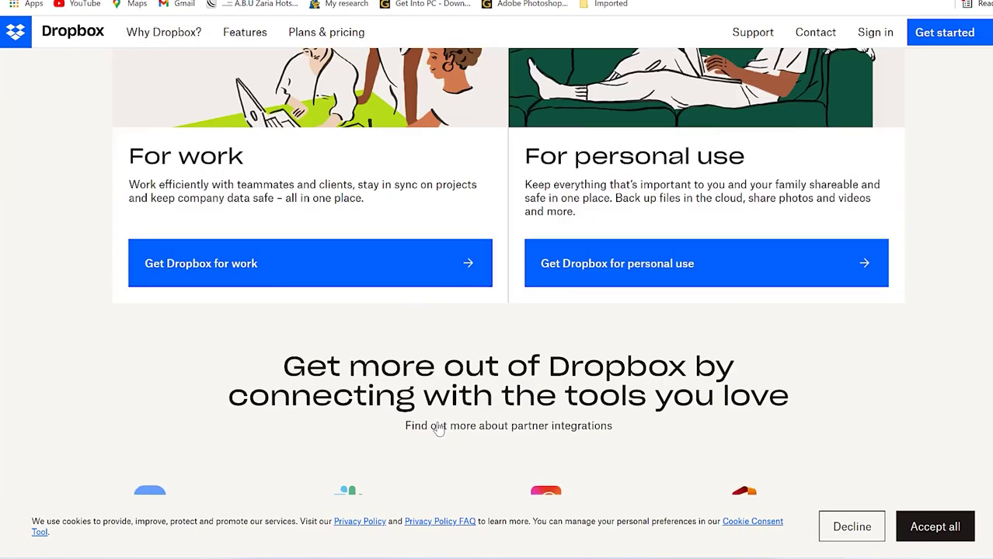
scroll(442, 413, up, 2)
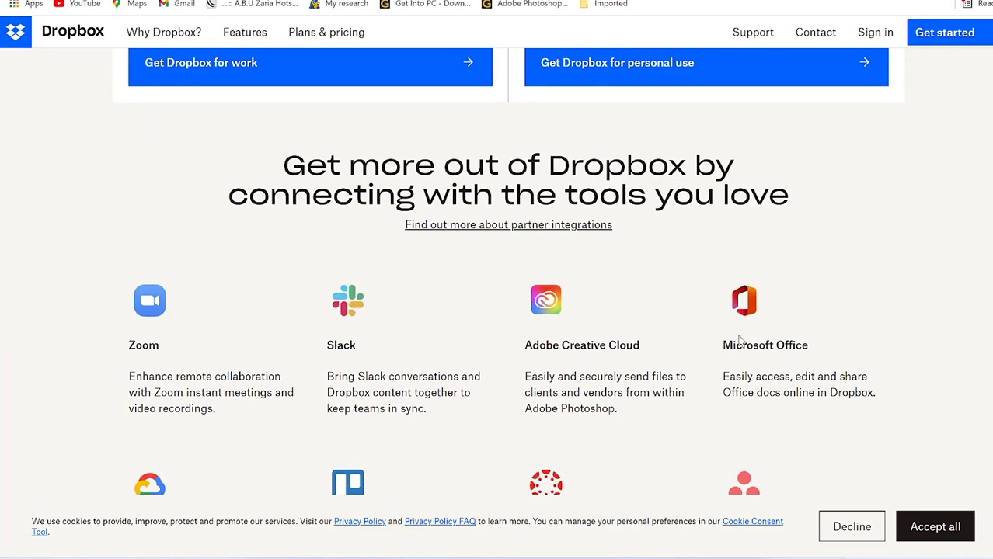
Step: Look over the Dropbox home page's remaining partner tools and its customer stories section, and return to the page's beginning
scroll(653, 350, down, 3)
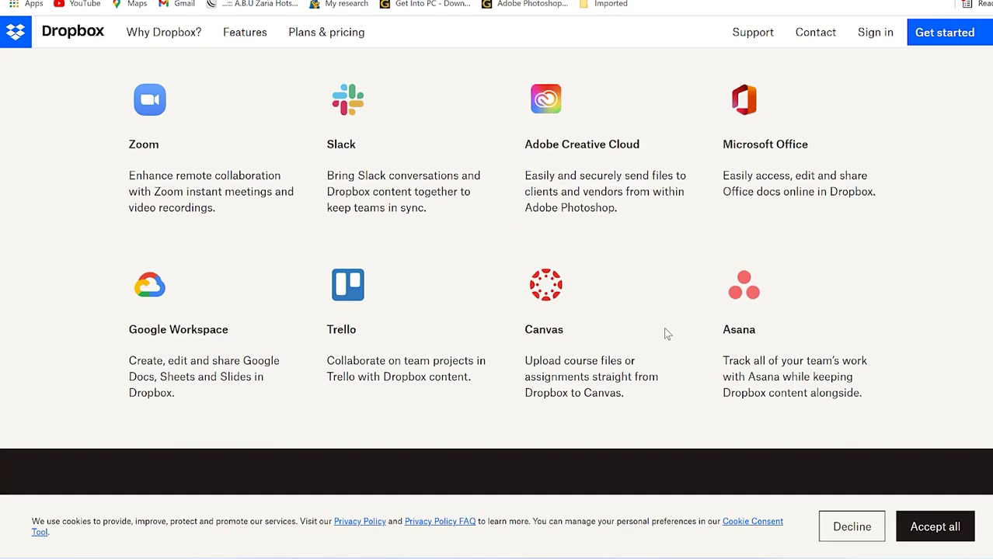
scroll(588, 324, down, 7)
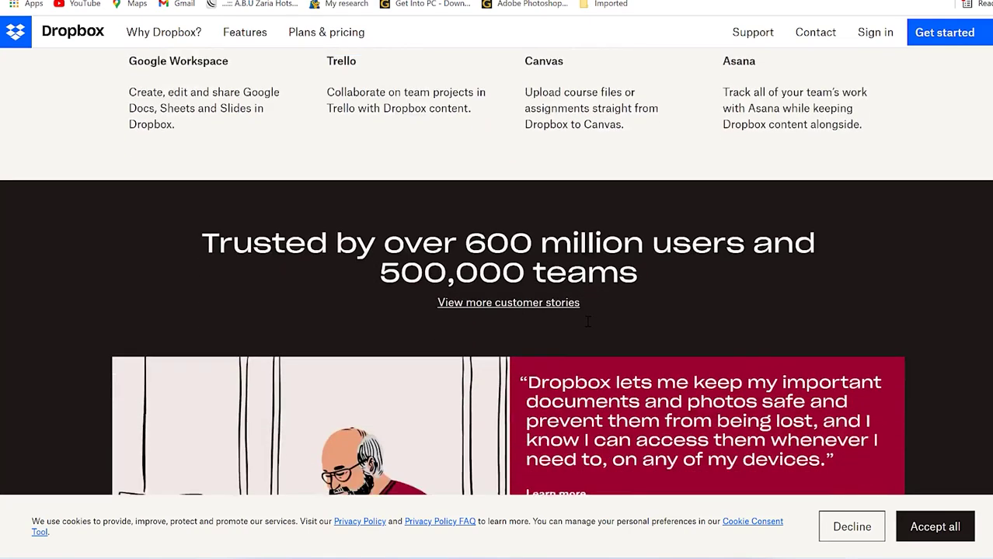
scroll(586, 323, up, 15)
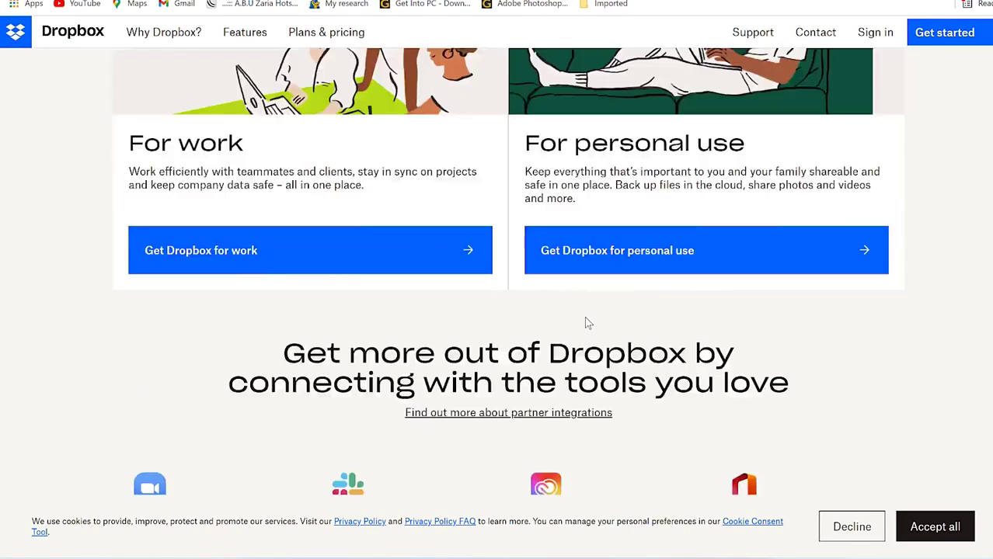
scroll(587, 323, up, 12)
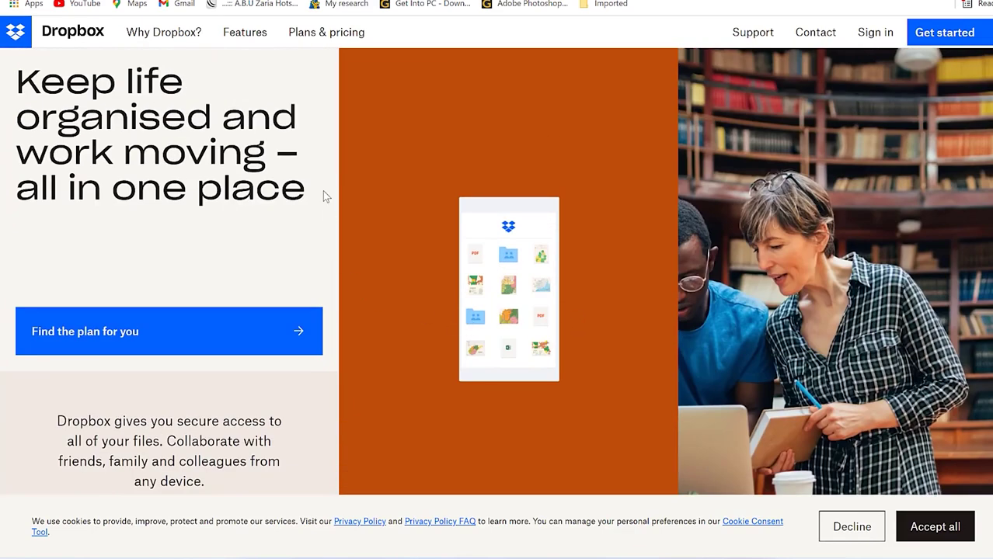
Step: Bring up the plans and pricing page and compare the Professional, Standard and Advanced work plans' prices, storage, users and core features
click(322, 32)
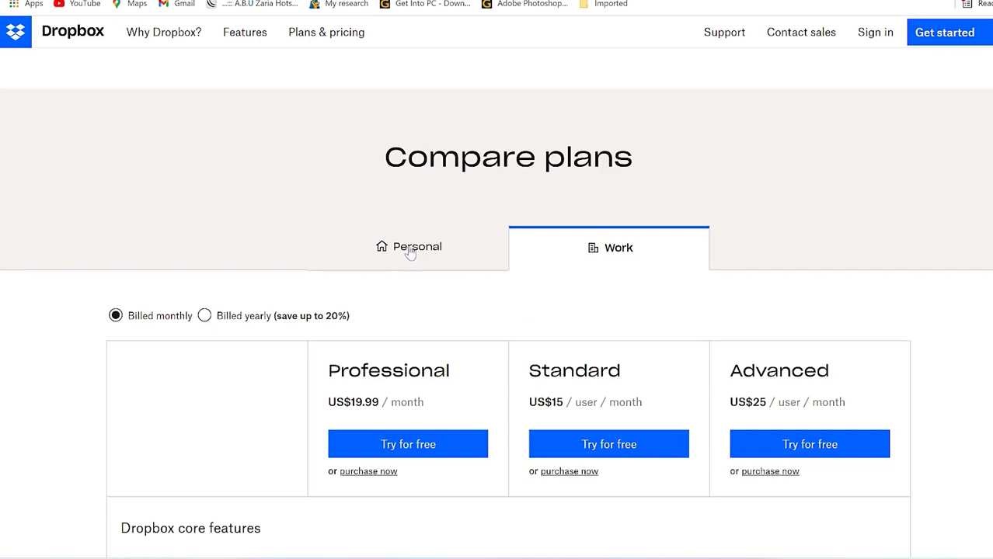
scroll(519, 380, down, 3)
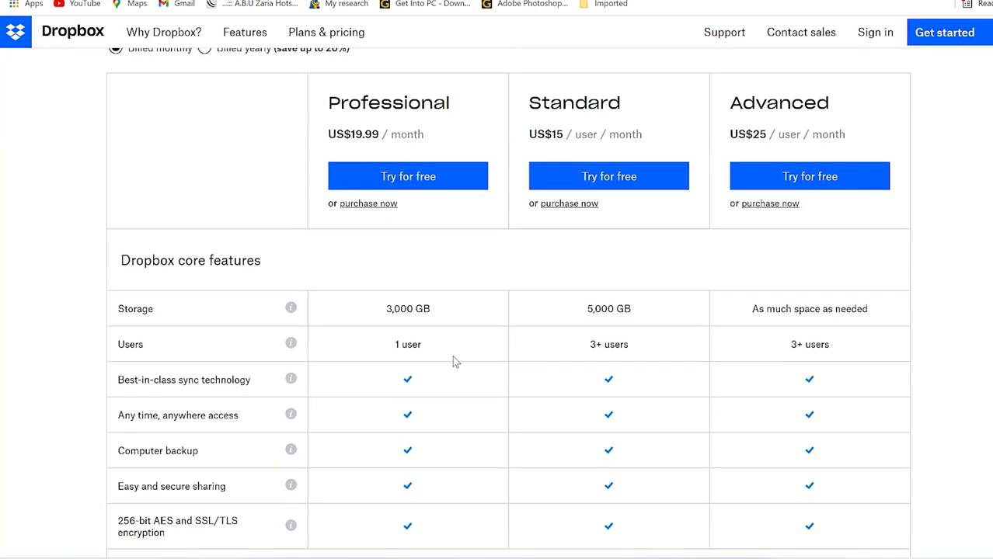
scroll(452, 355, down, 1)
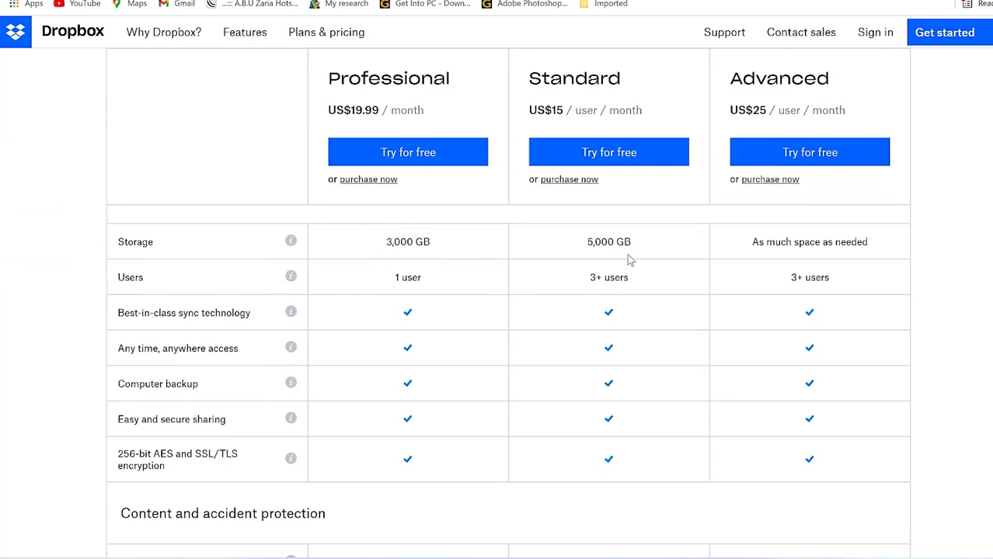
scroll(629, 232, up, 1)
click(708, 38)
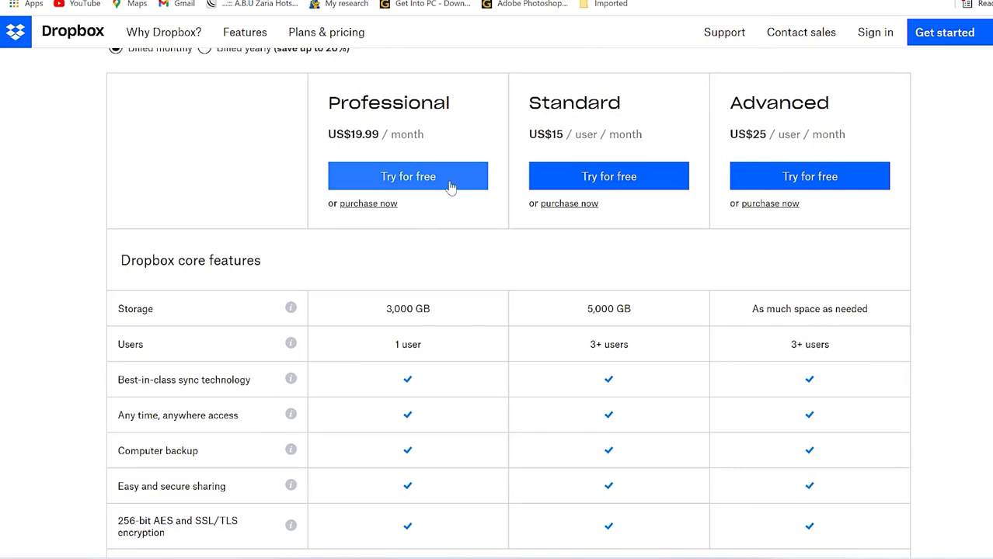
click(421, 177)
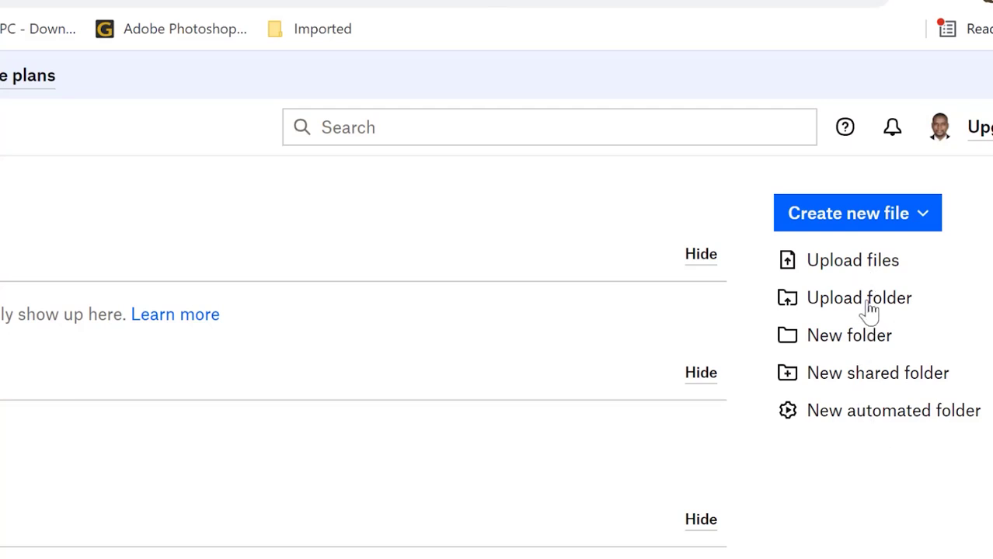
Step: Create a new Dropbox folder named My Backup
click(879, 342)
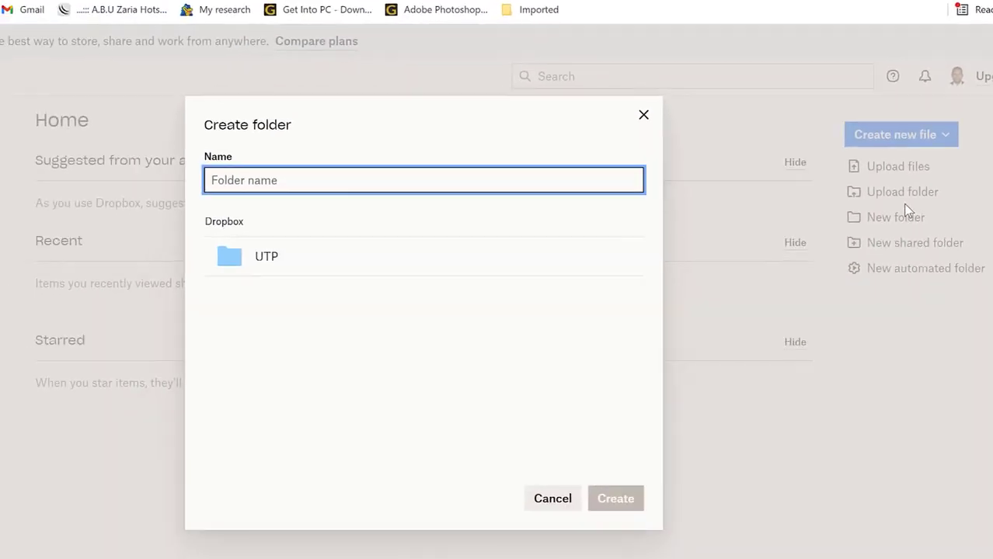
text(My )
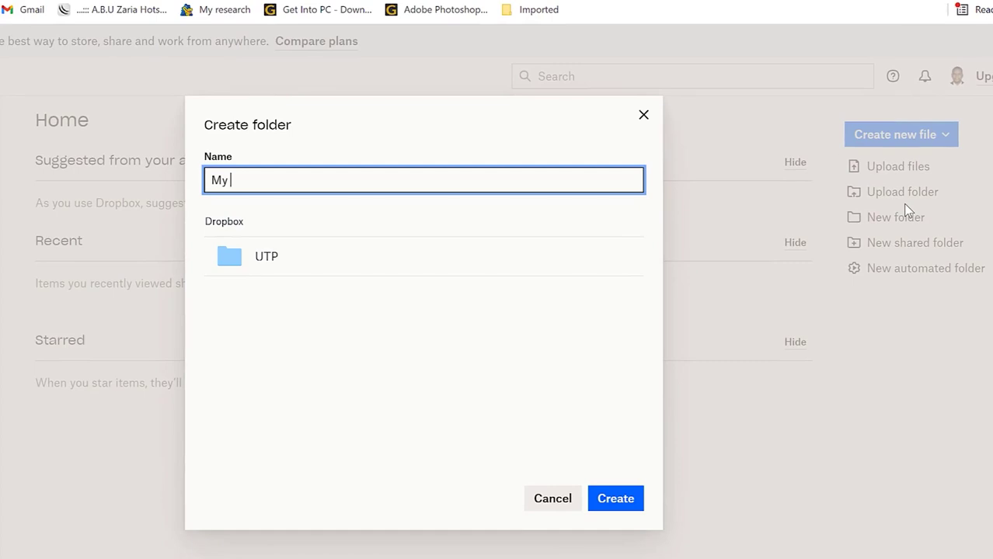
text(Backup)
key(Return)
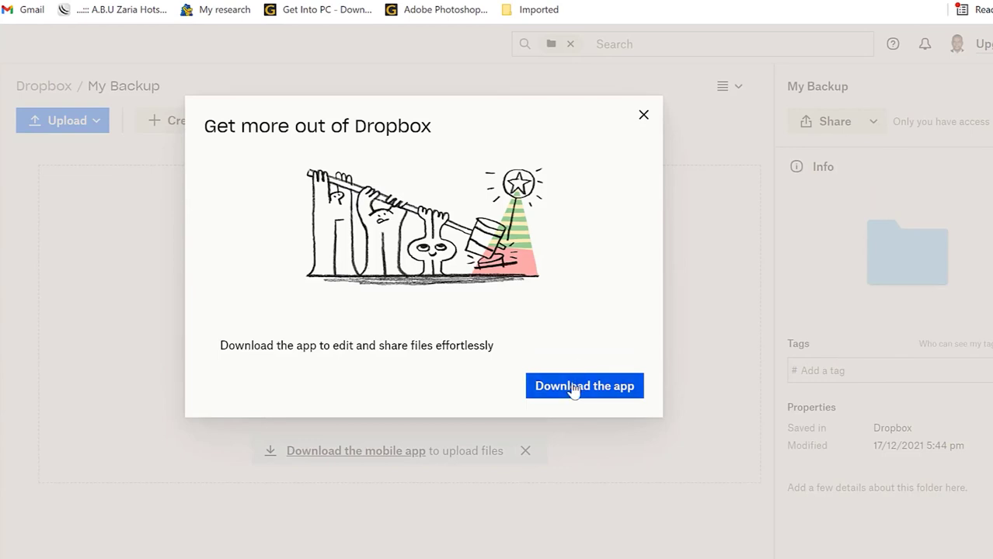
Step: Download the Dropbox desktop app, run DropboxInstaller.exe, and open the My Backup folder inside the computer's Dropbox folder
click(573, 388)
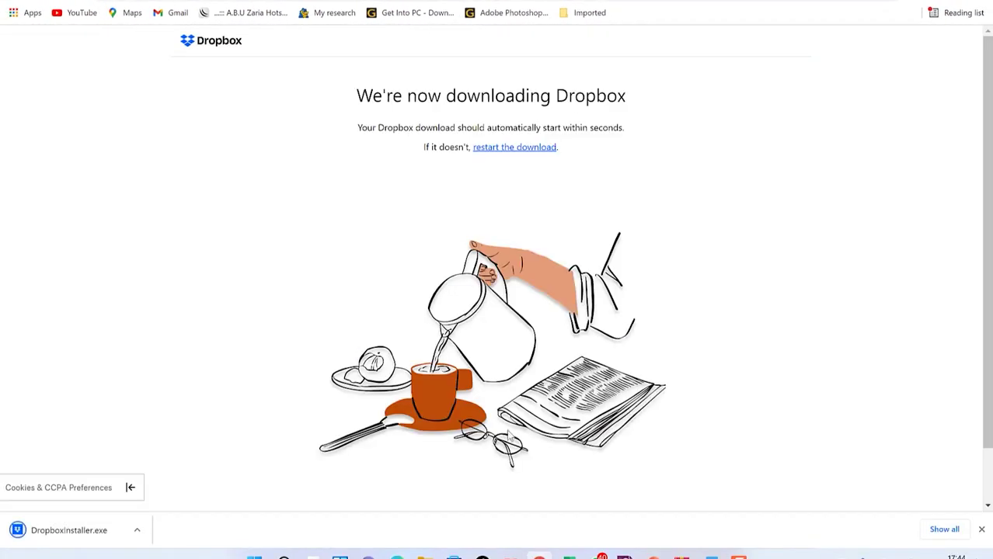
click(67, 535)
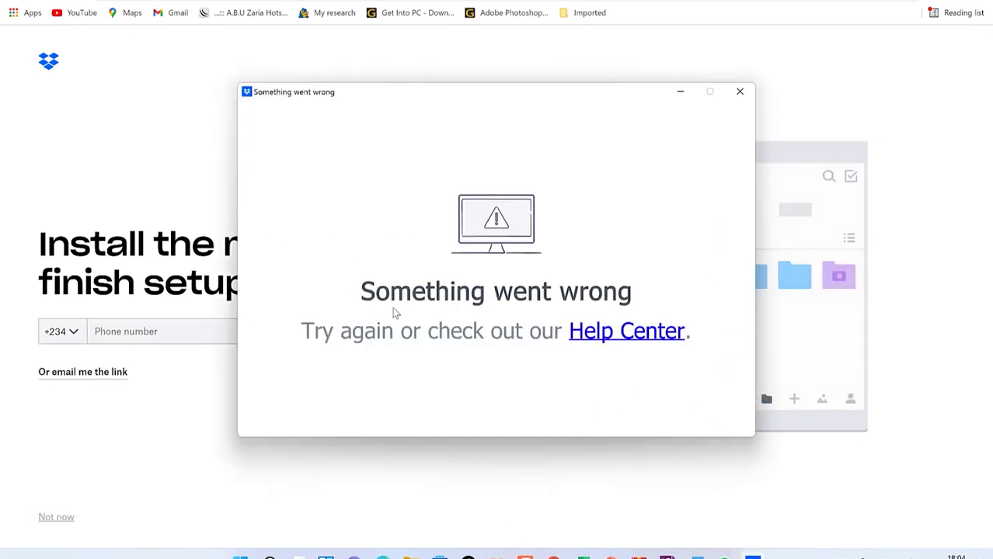
click(159, 336)
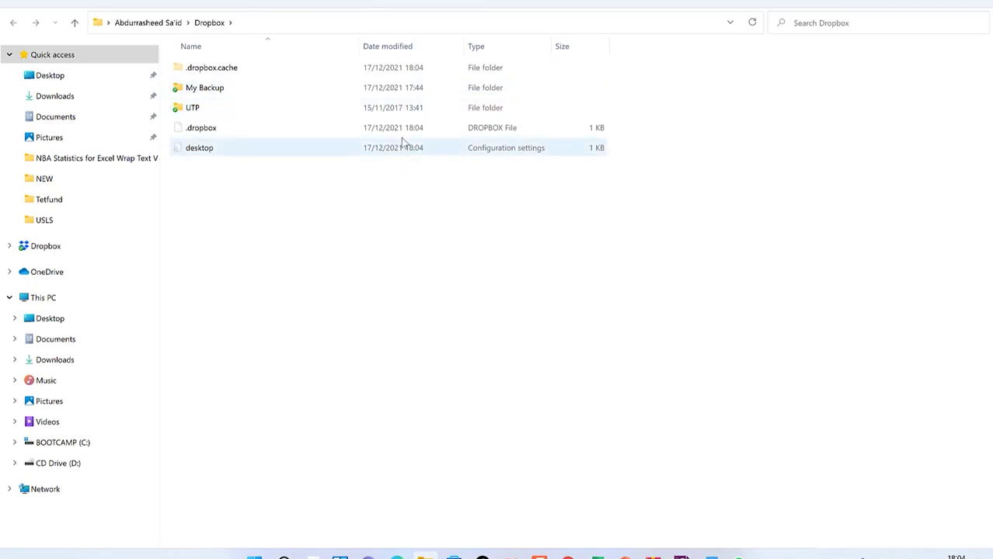
key(F11)
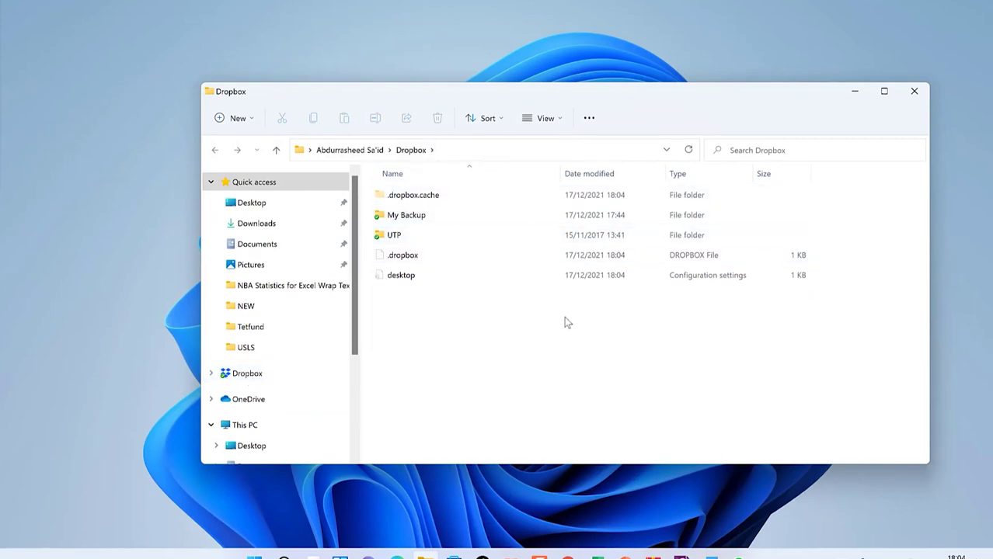
double_click(407, 215)
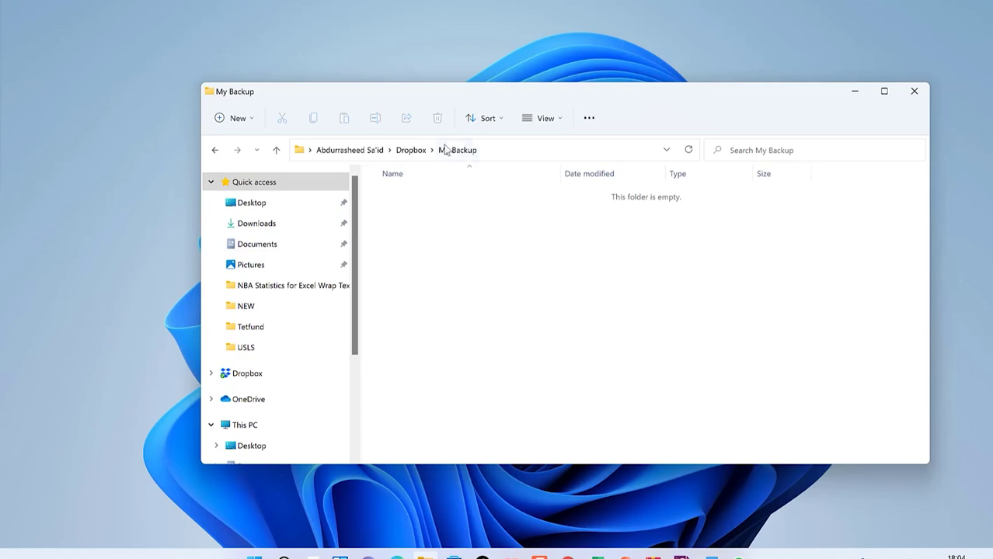
Step: Show the desktop icons around the folder window and paste the thumbnail 3 PNG file into My Backup
click(470, 6)
right_click(470, 7)
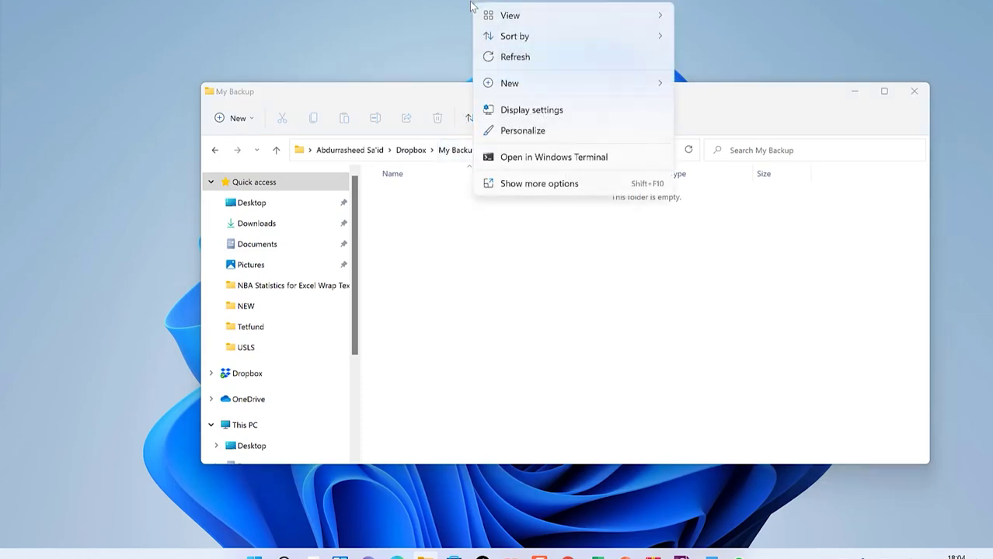
click(738, 179)
drag(492, 97, 416, 92)
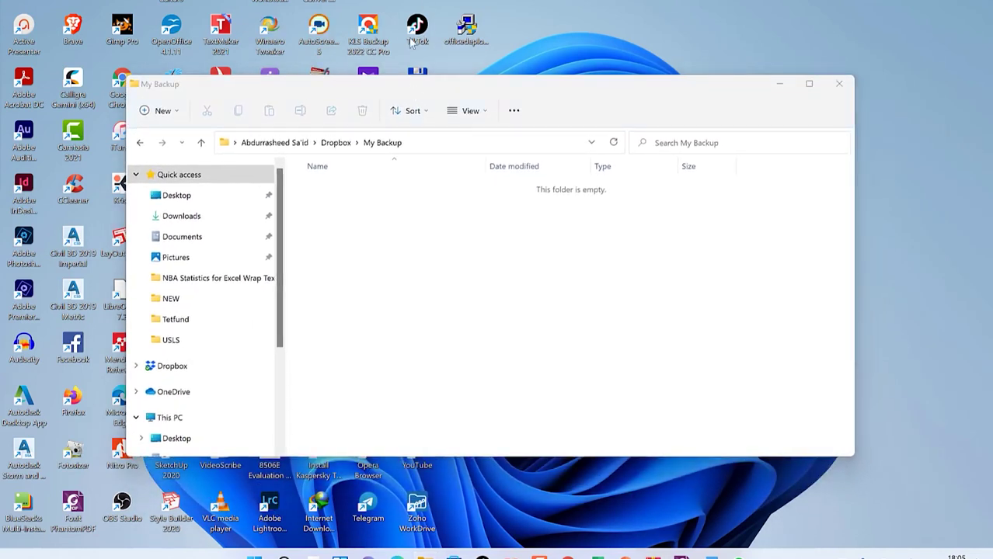
click(407, 230)
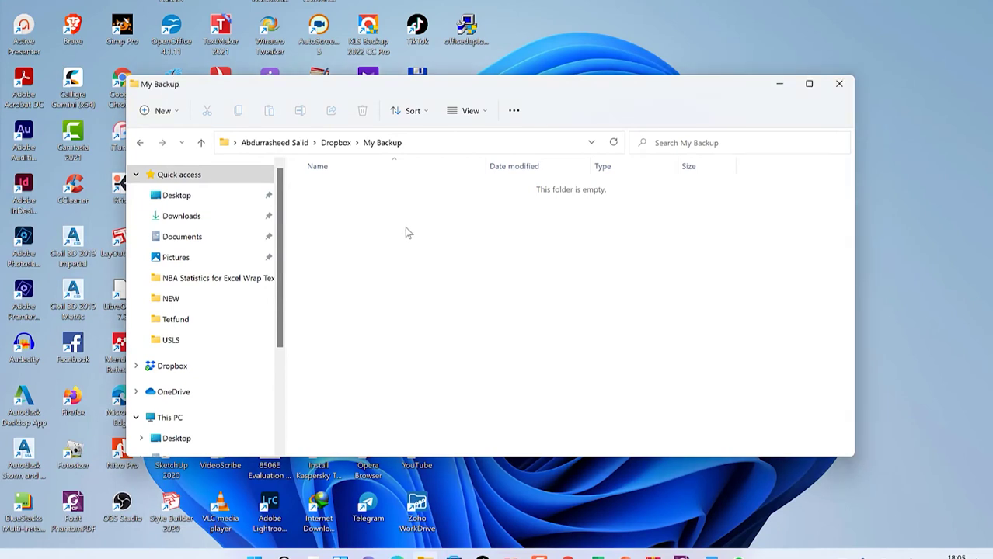
key(ctrl+v)
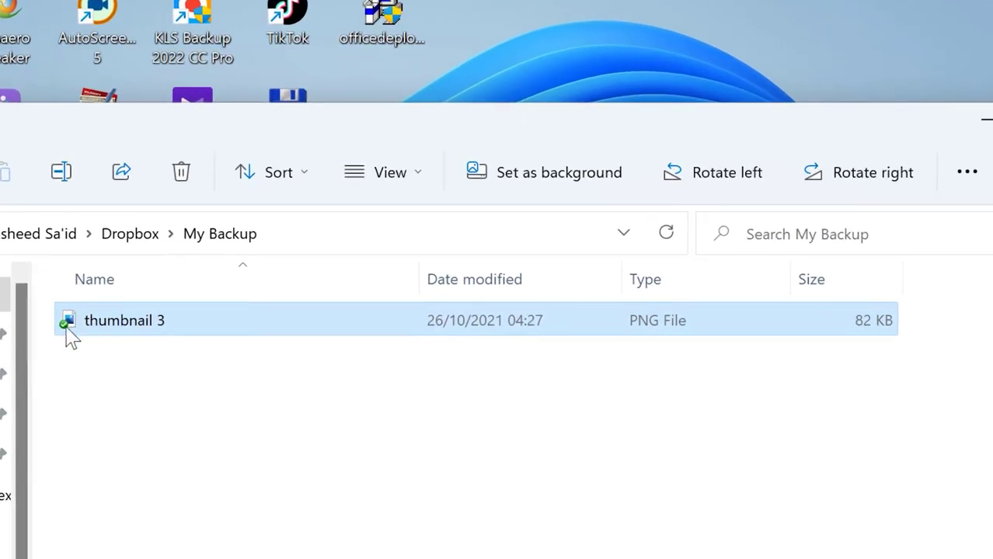
Step: Check thumbnail 3's sync status and its options in the Dropbox desktop app's activity list, and open the local Dropbox folder from there
mouse_move(69, 335)
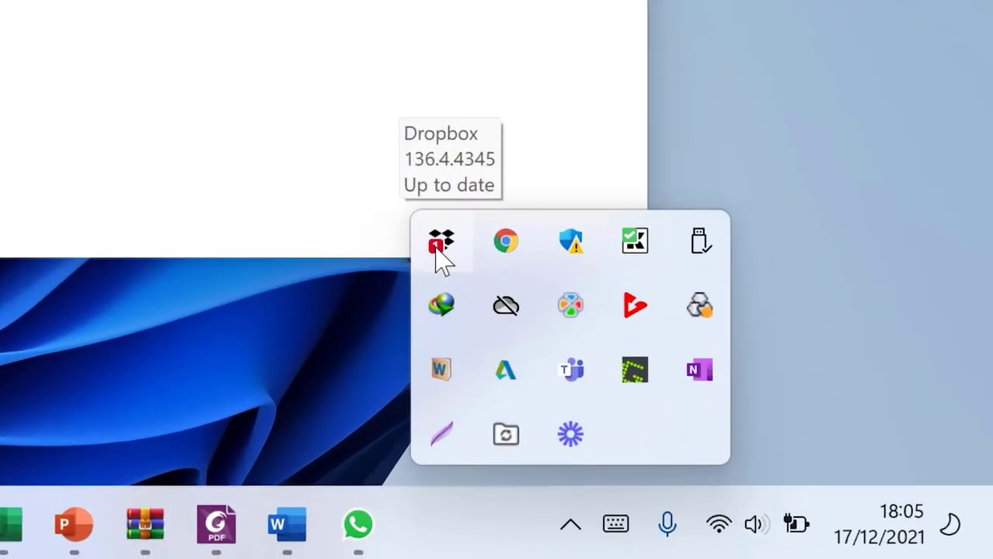
click(771, 451)
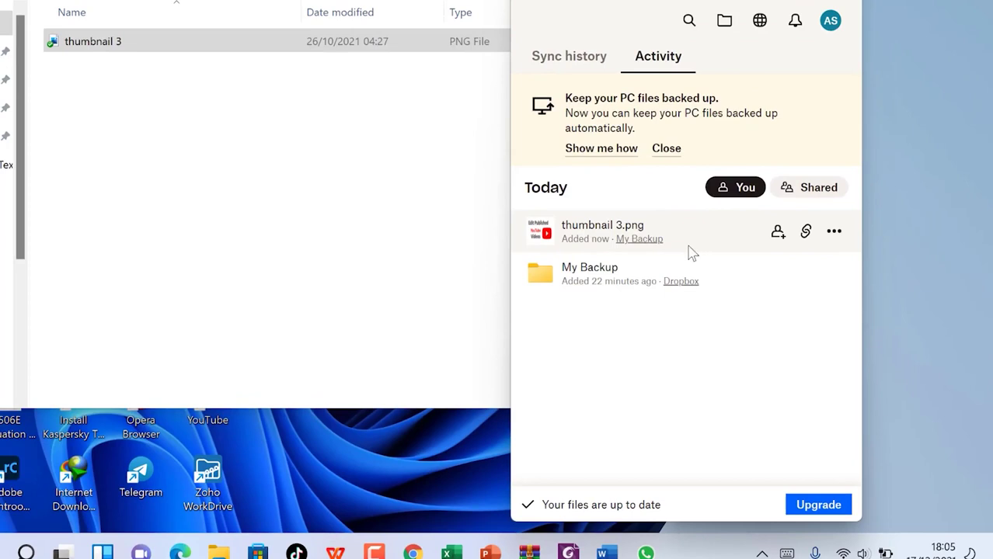
click(834, 232)
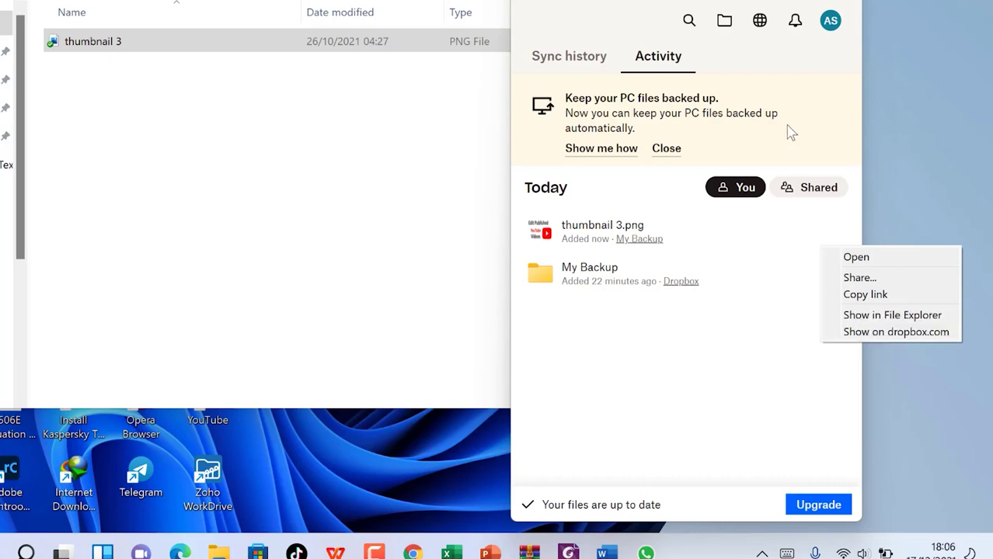
click(725, 23)
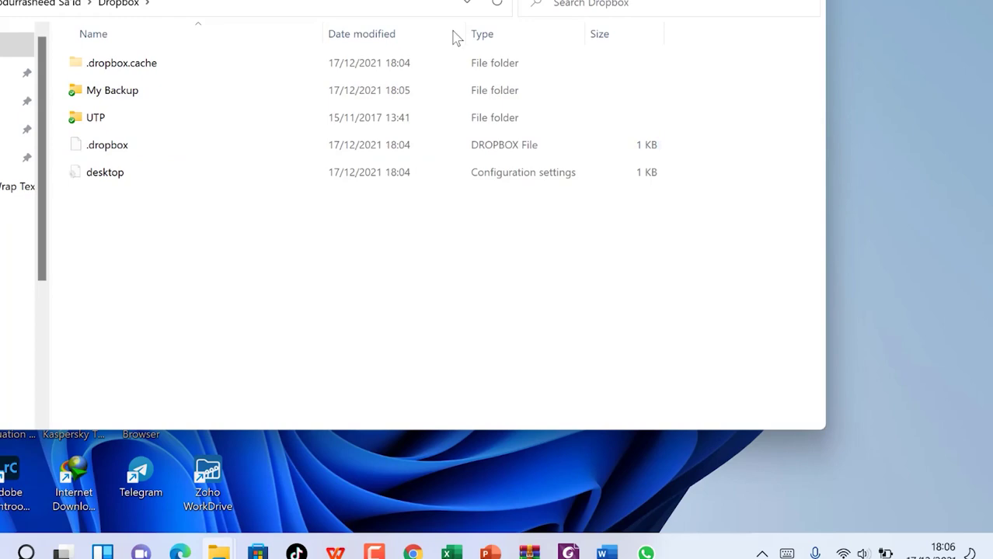
Step: Return to the desktop, show the Dropbox app's sync history, and dismiss the suggestion to keep PC files backed up
key(super+d)
click(762, 553)
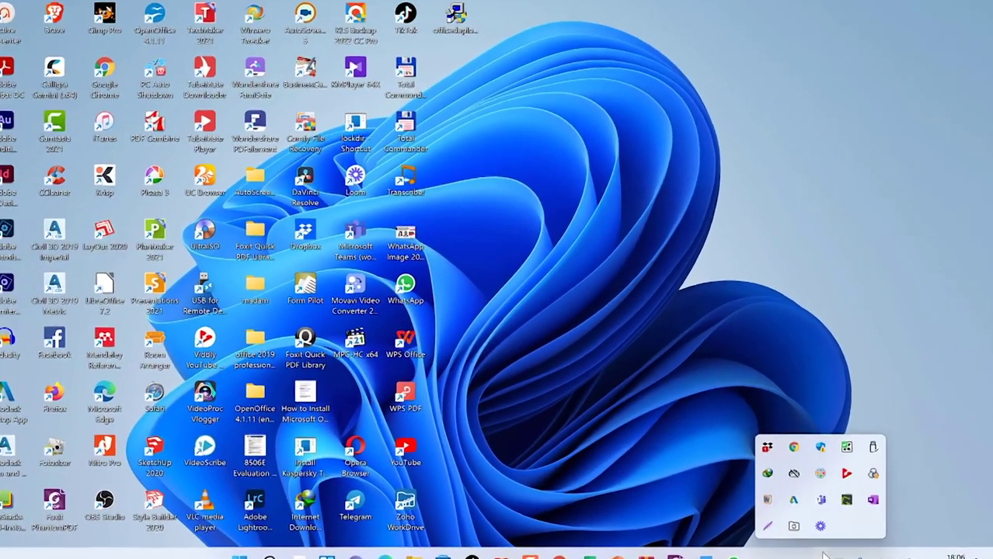
click(773, 450)
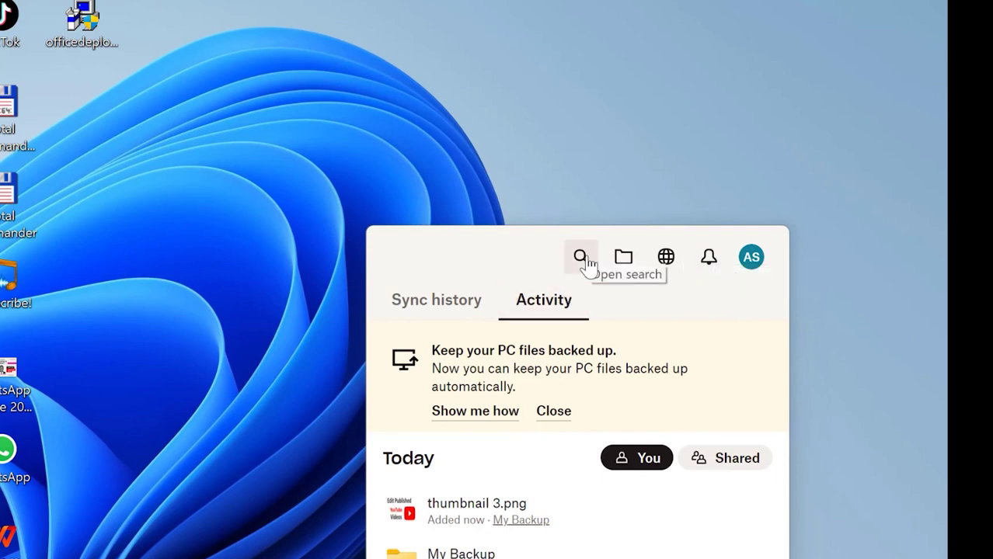
click(409, 311)
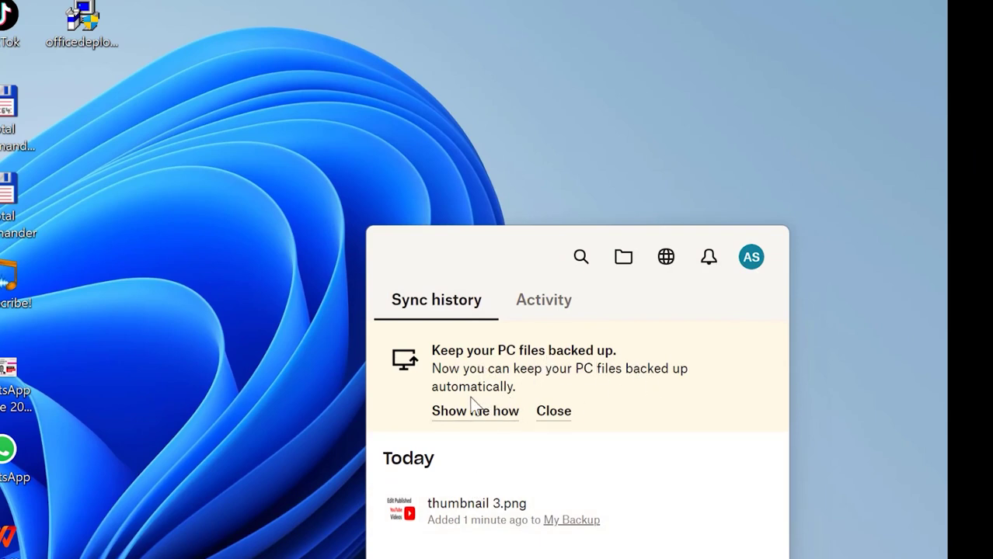
click(554, 412)
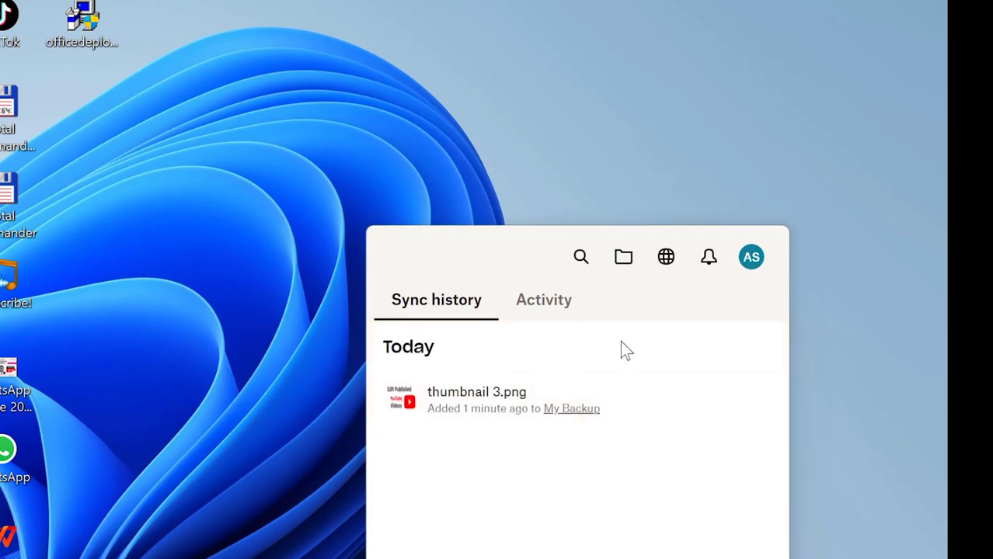
Step: View the Dropbox app's account options, including storage, sync issues, notification snoozing and preferences, and close them
click(749, 260)
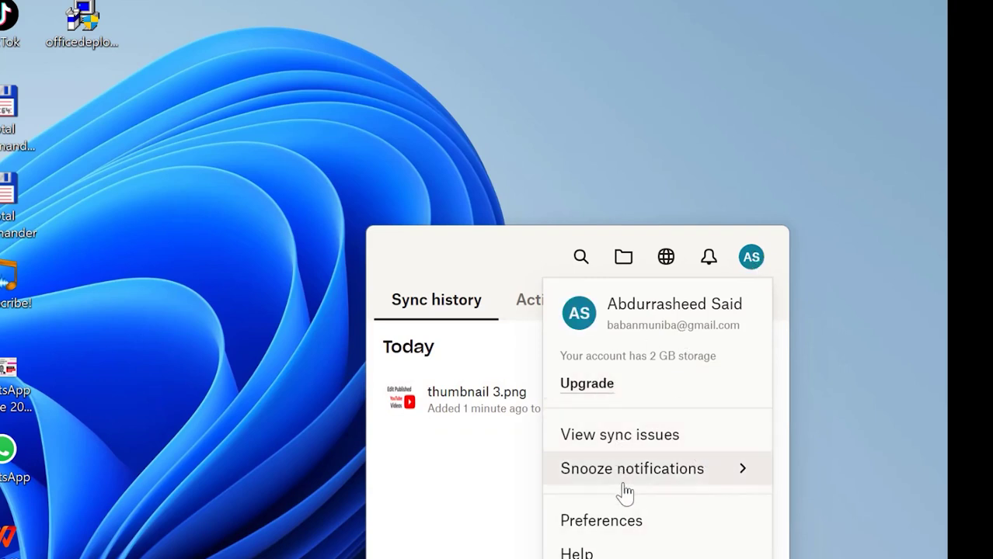
mouse_move(613, 481)
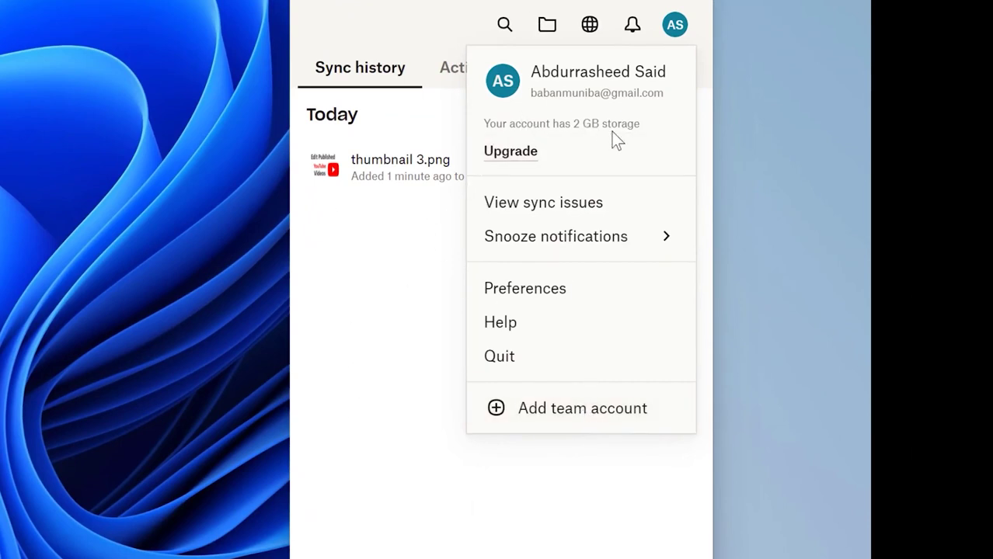
key(Escape)
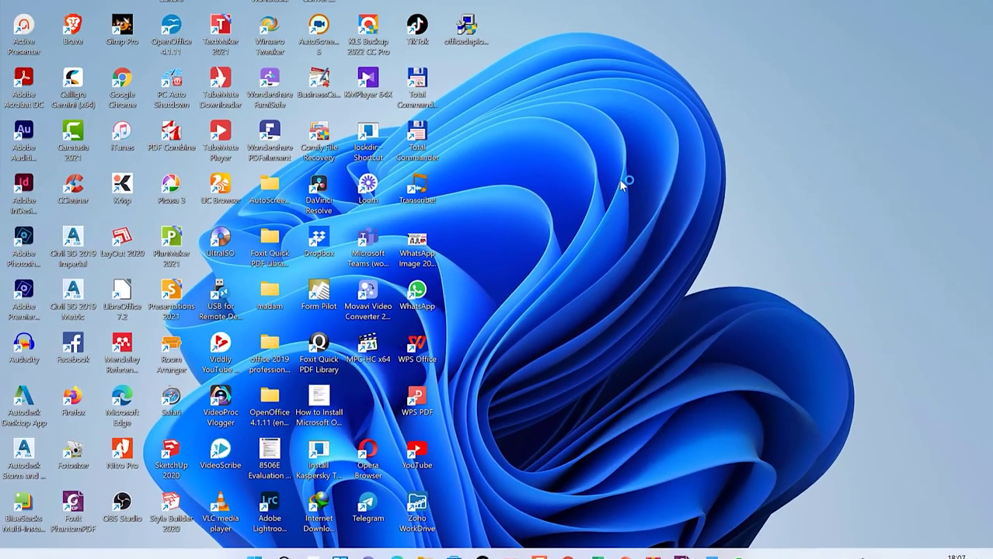
Step: Switch to Dropbox in the browser and open the My Backup folder to check for the synced thumbnail file
right_click(622, 184)
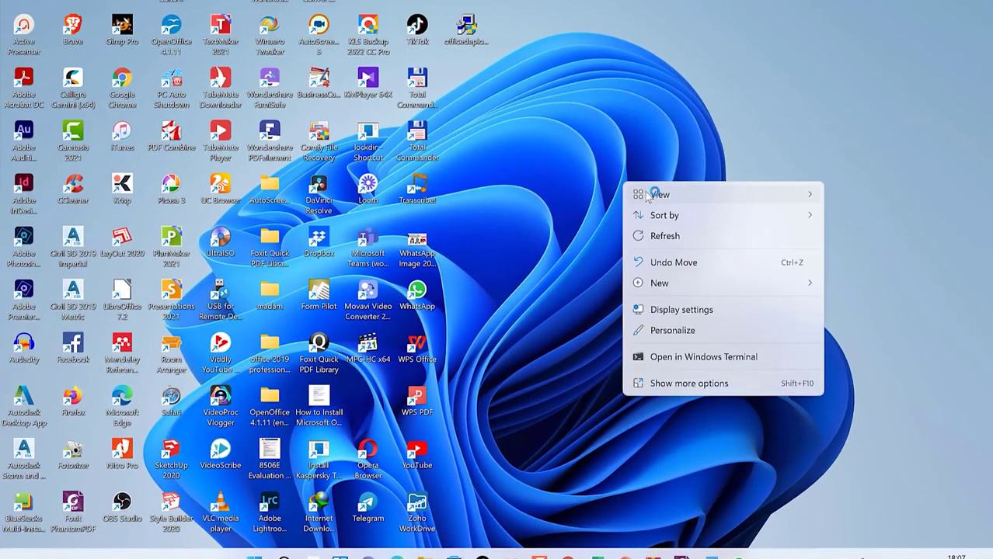
mouse_move(658, 195)
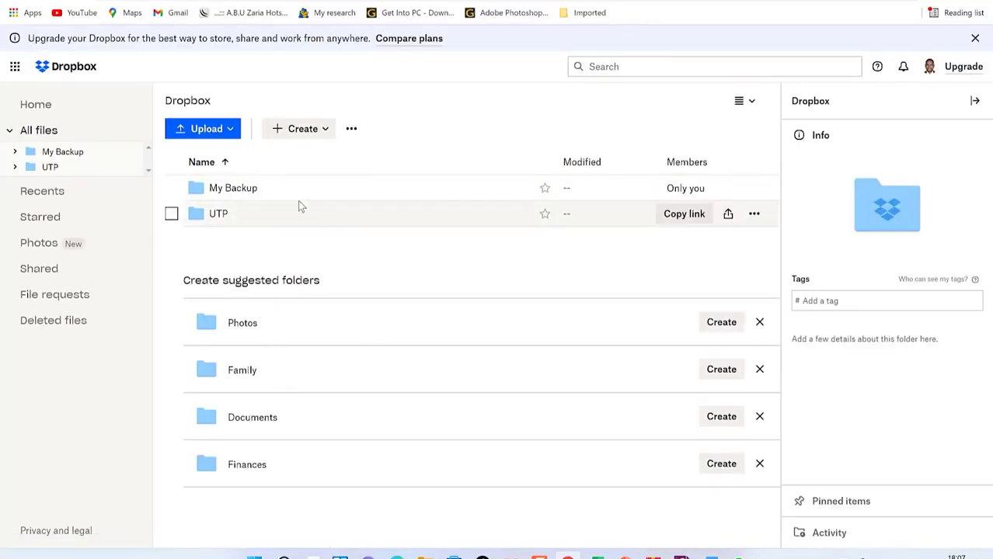
click(240, 190)
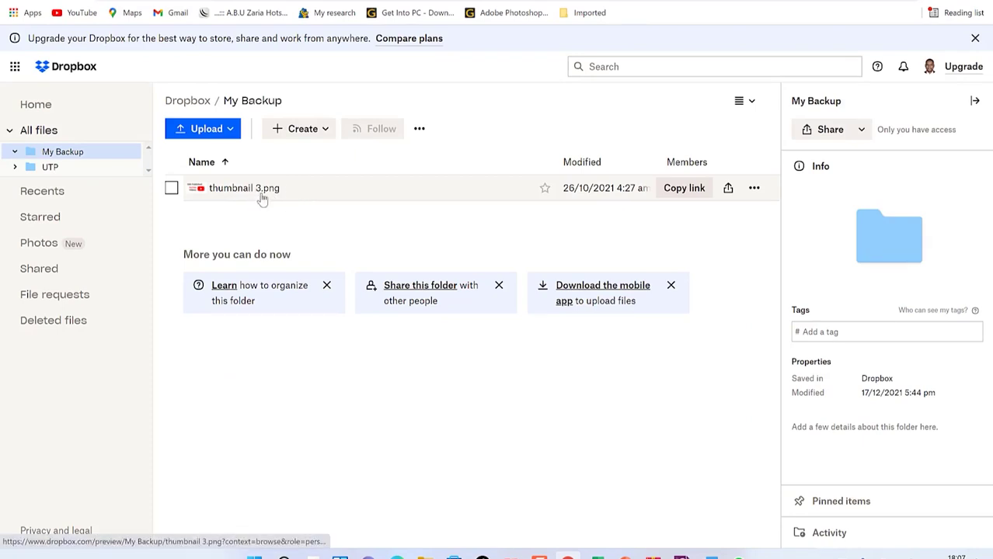
Step: Select thumbnail 3.png in the My Backup folder, review the actions available for the file, and clear the selection
click(172, 193)
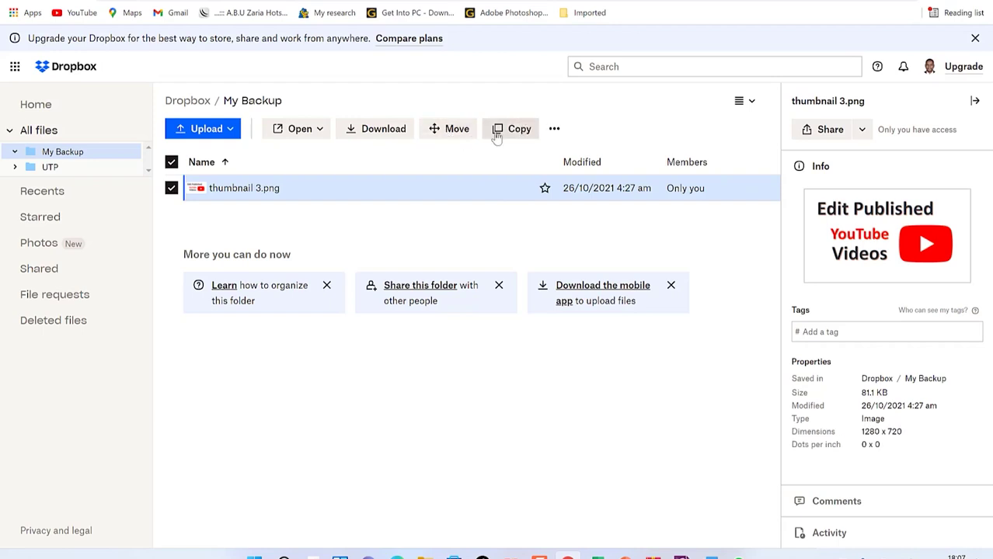
click(554, 130)
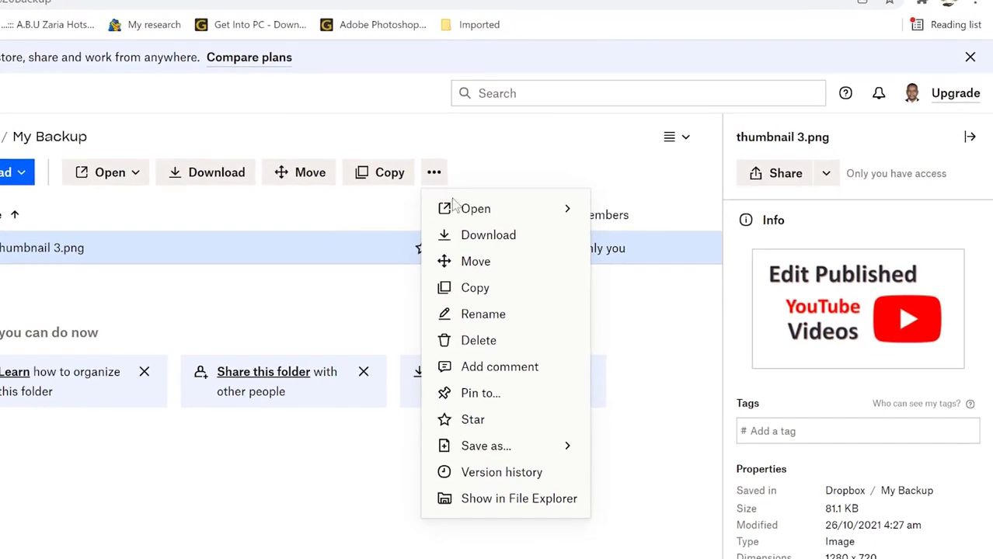
mouse_move(612, 163)
mouse_move(495, 453)
click(231, 536)
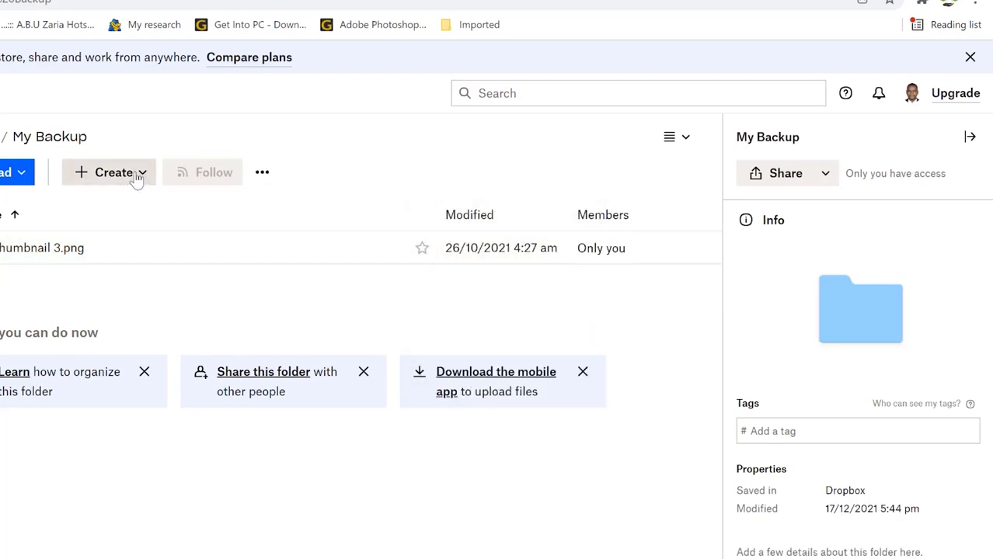
Step: Review the item types that can be created in My Backup, including presentations, spreadsheets and additional items, and close the list without creating any
click(137, 178)
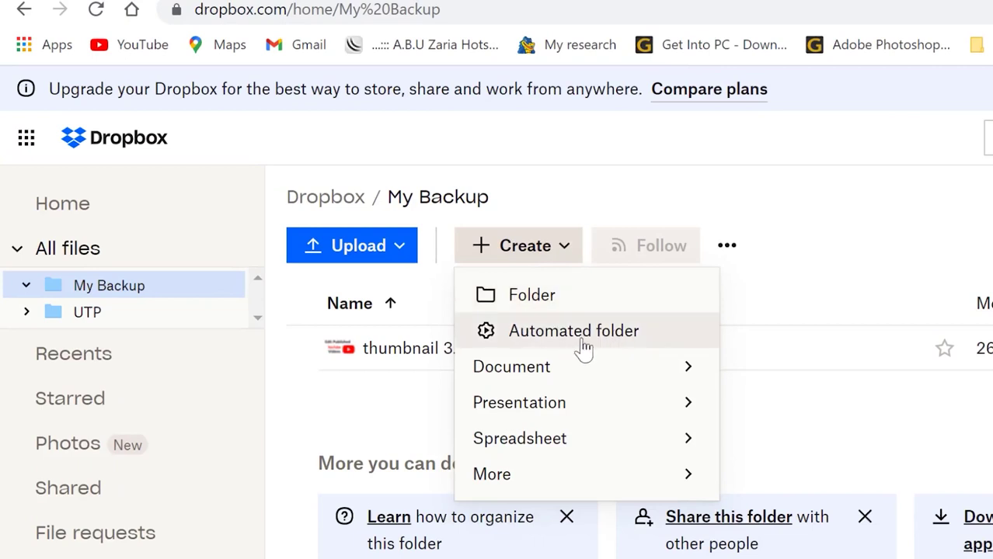
mouse_move(614, 412)
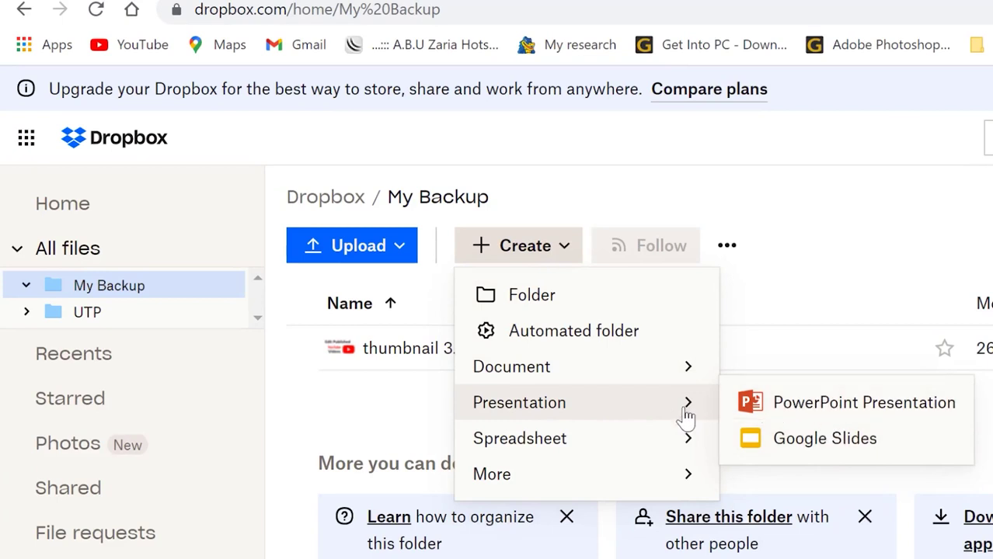
mouse_move(557, 449)
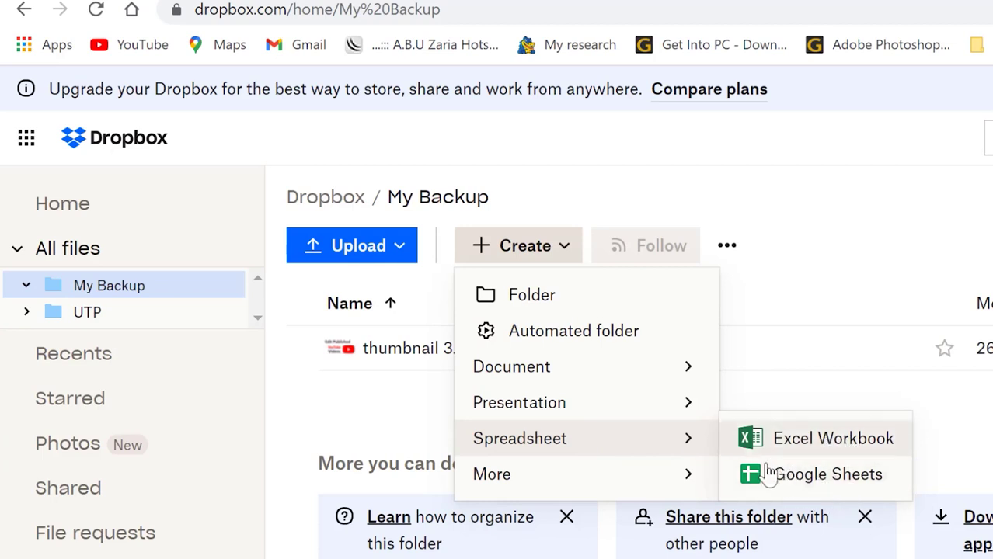
mouse_move(669, 487)
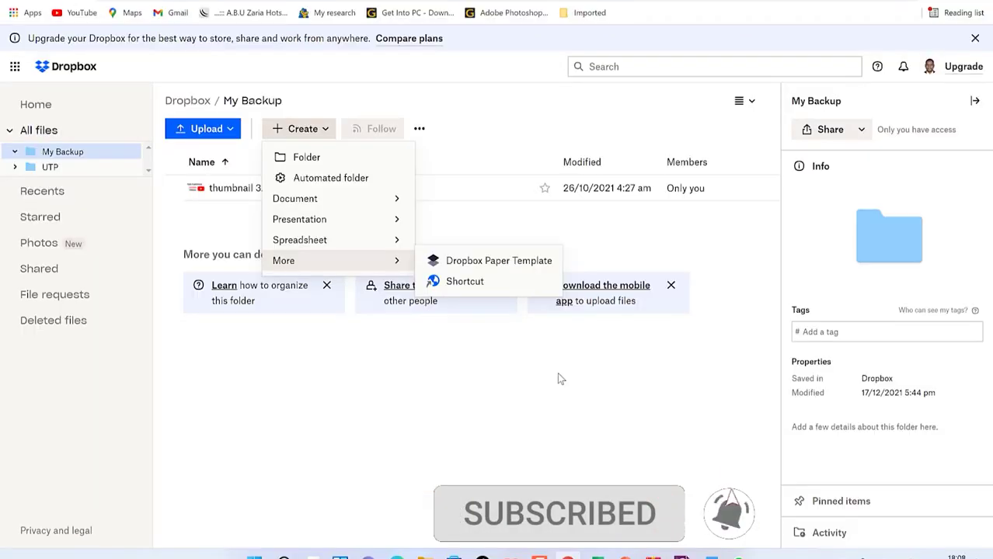
click(558, 374)
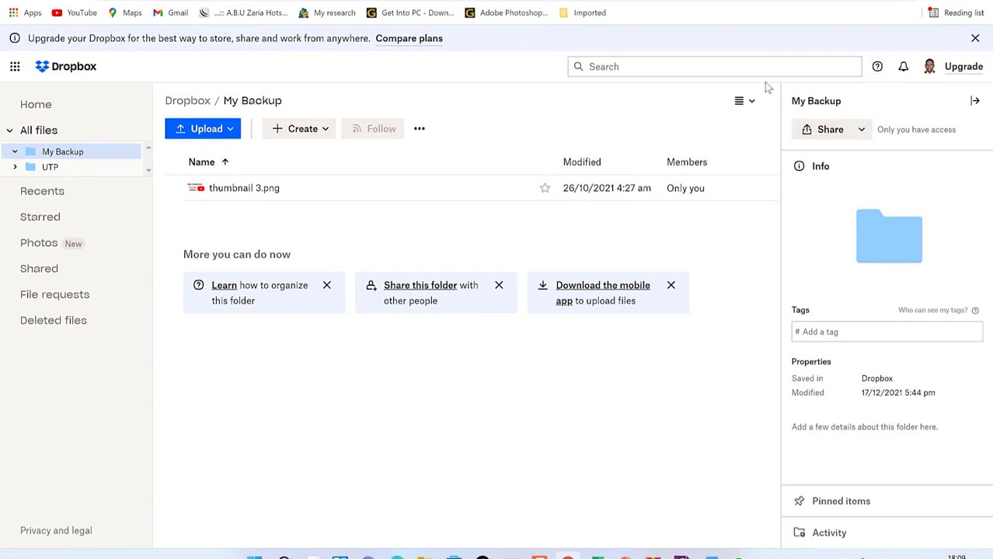
Step: View the Dropbox account's storage allowance and choose its upgrade option
click(929, 72)
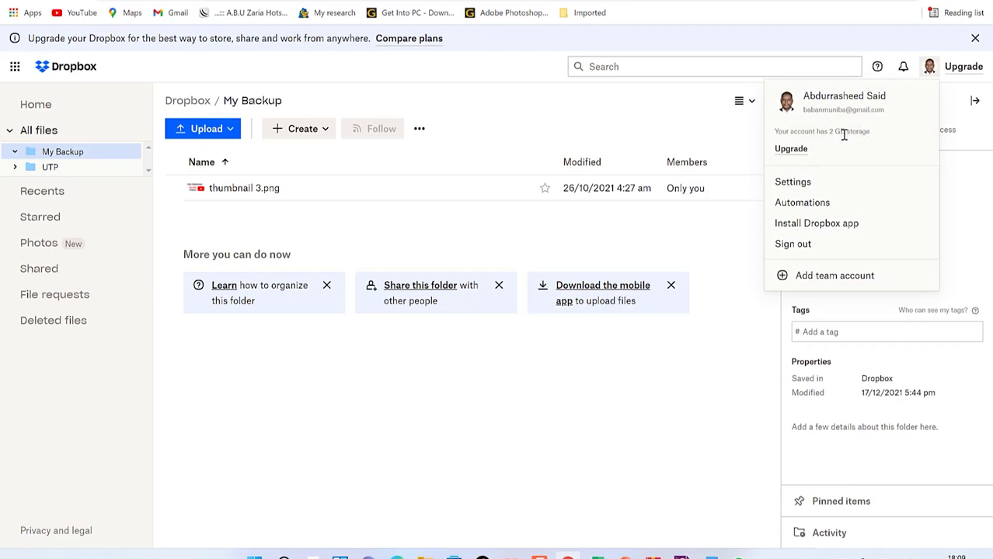
click(792, 154)
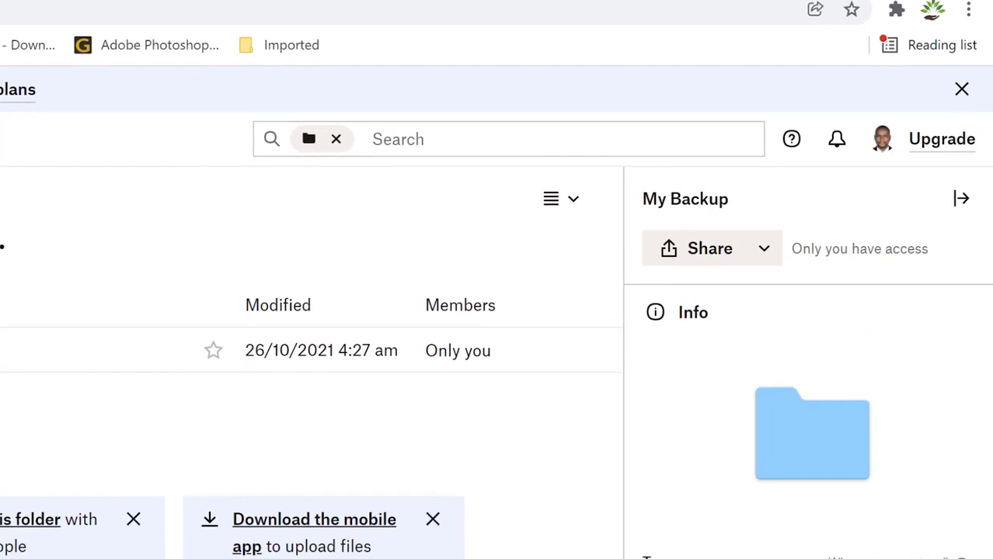
Step: Show the My Backup folder in the large grid and grid layouts, and set its view to large list
click(573, 210)
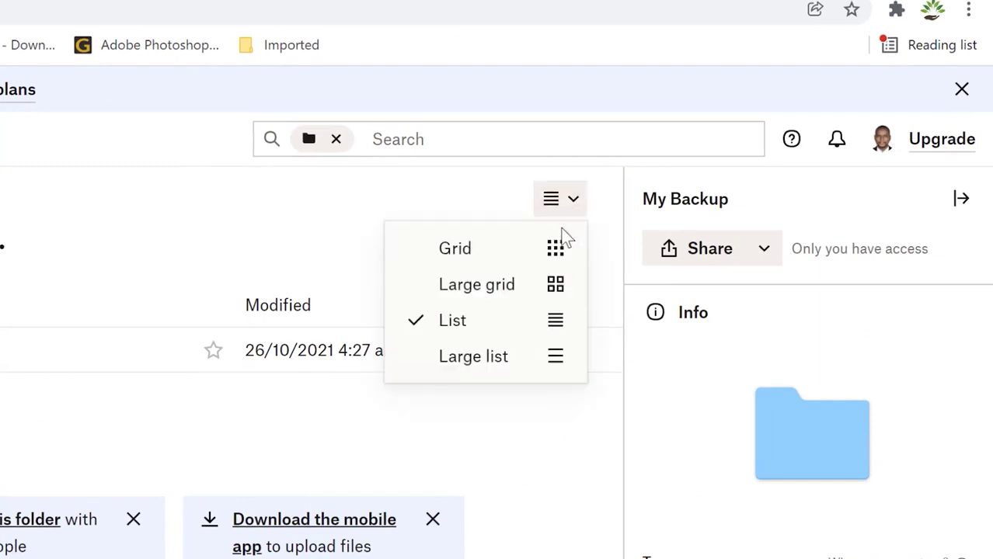
click(483, 293)
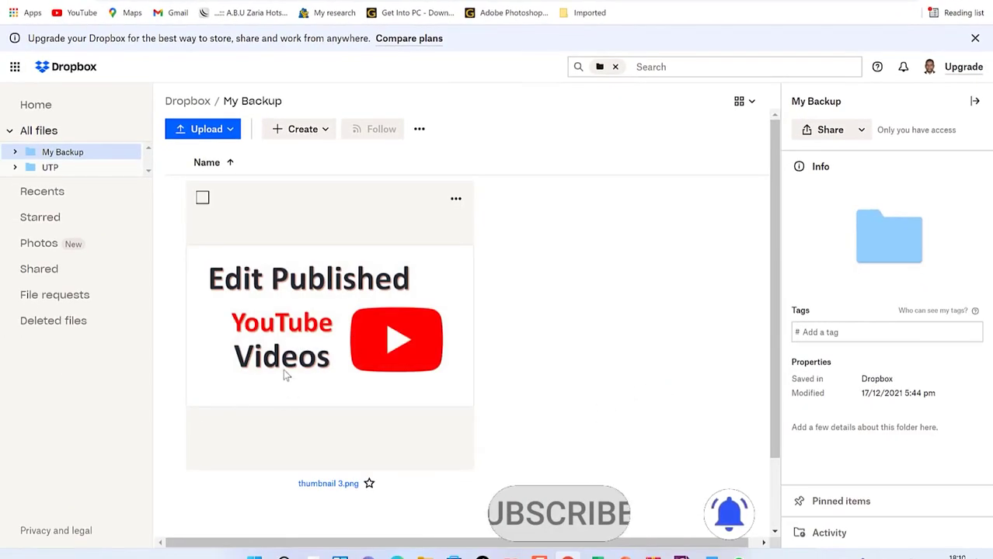
click(751, 108)
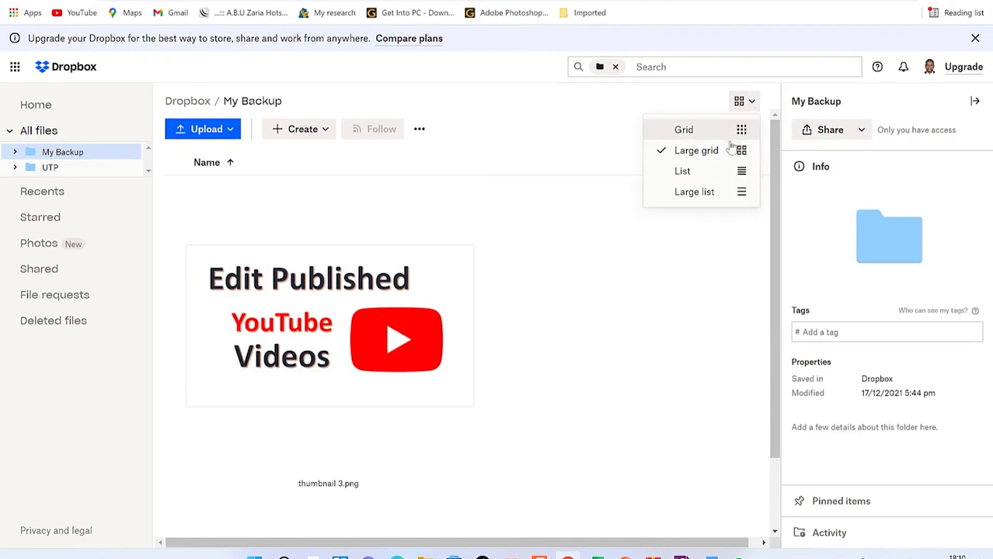
click(708, 131)
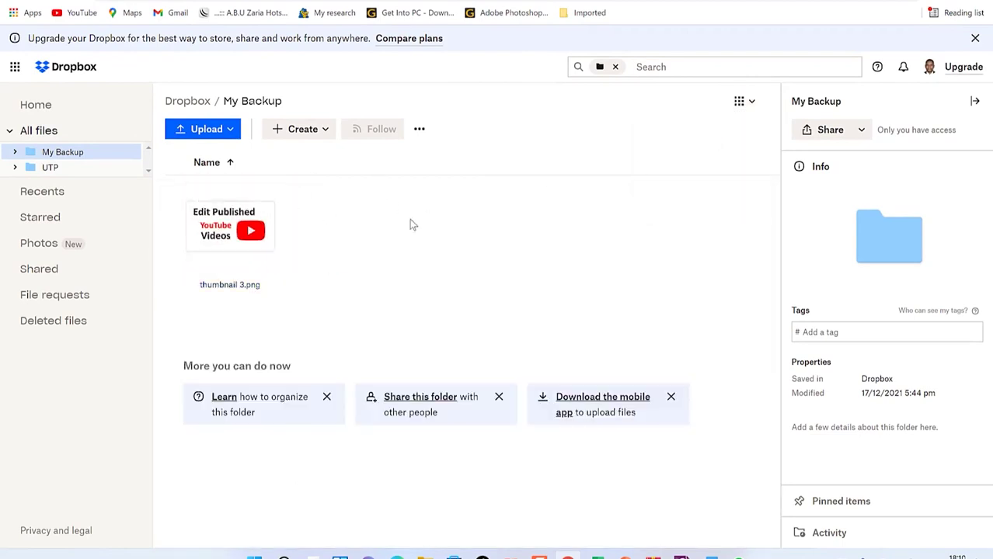
click(749, 112)
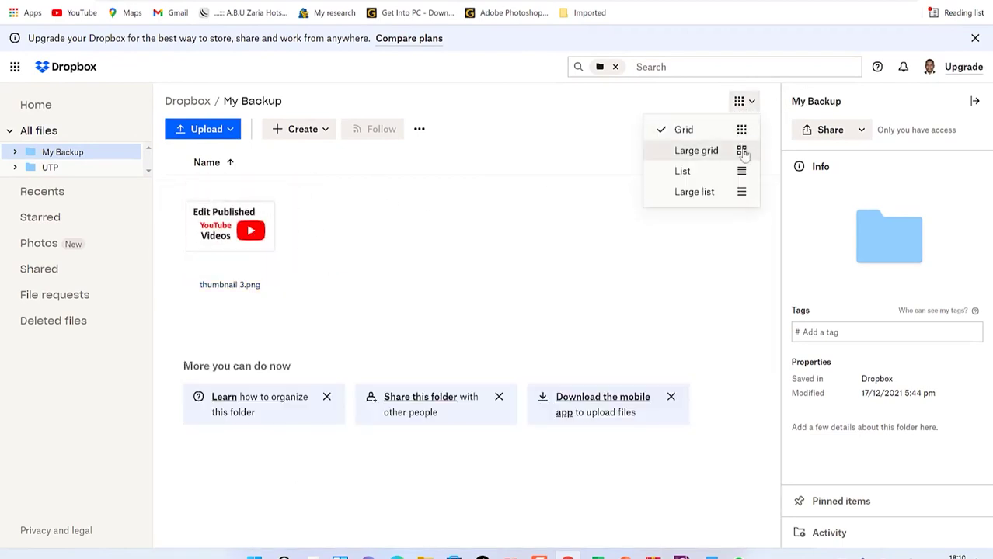
click(725, 193)
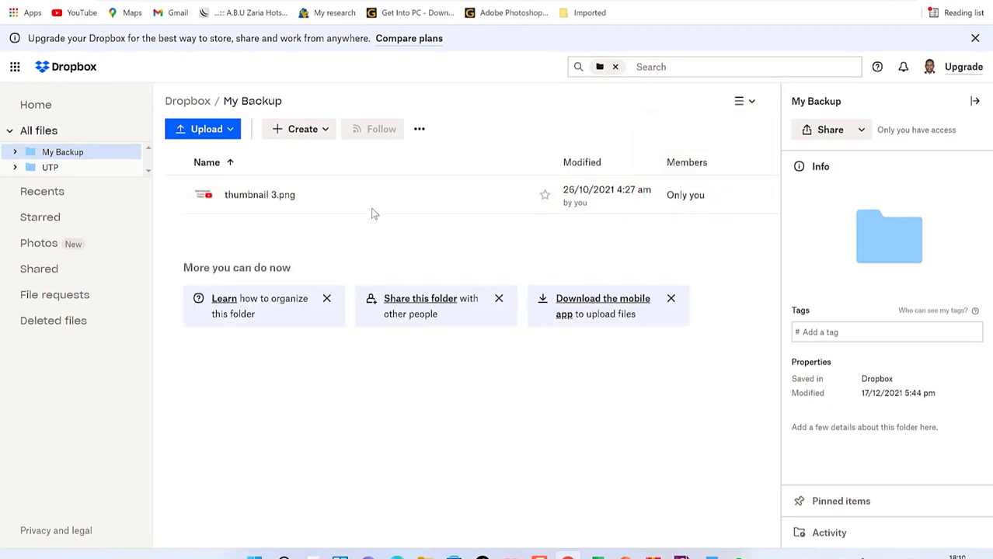
Step: View the My Backup folder's sharing option, and collapse and expand the folder's details pane
click(860, 131)
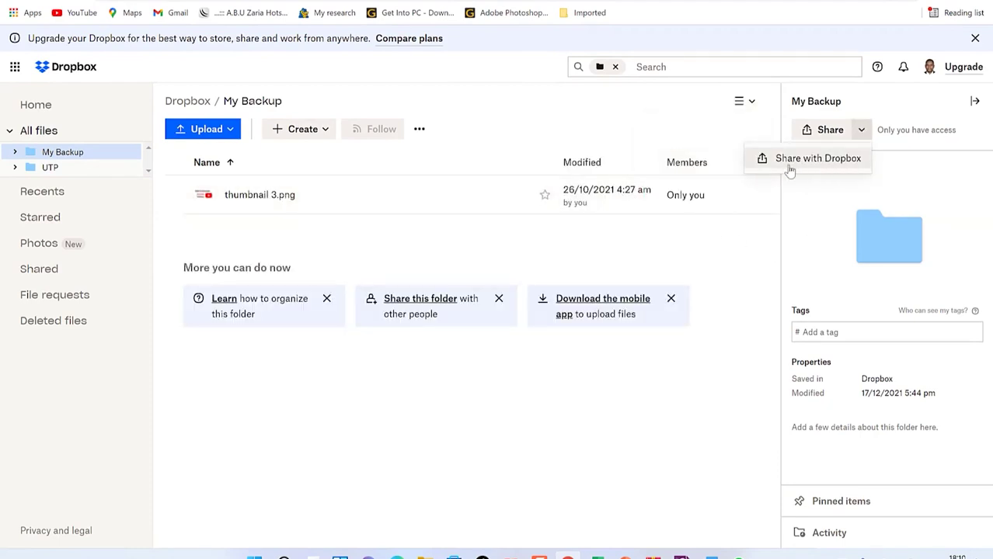
click(976, 104)
click(976, 104)
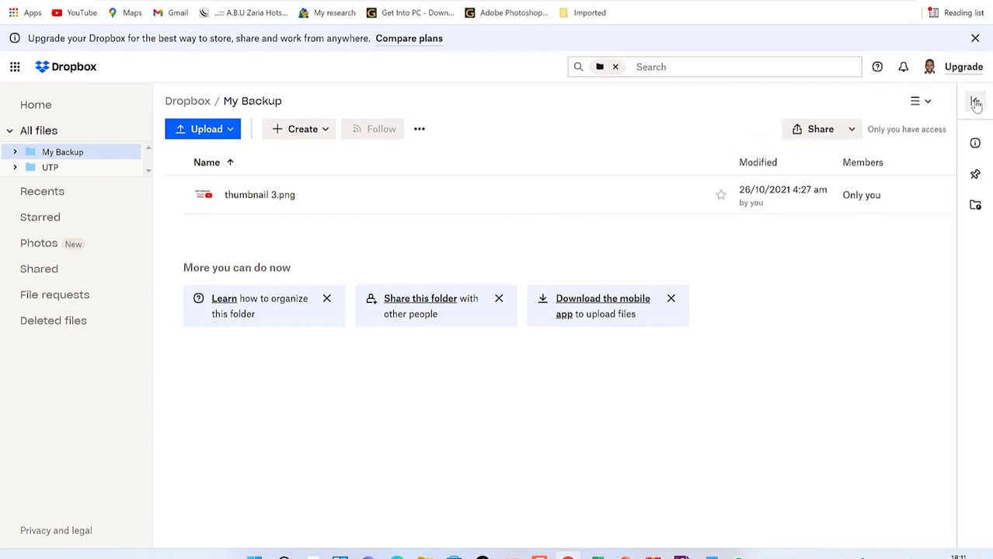
click(975, 104)
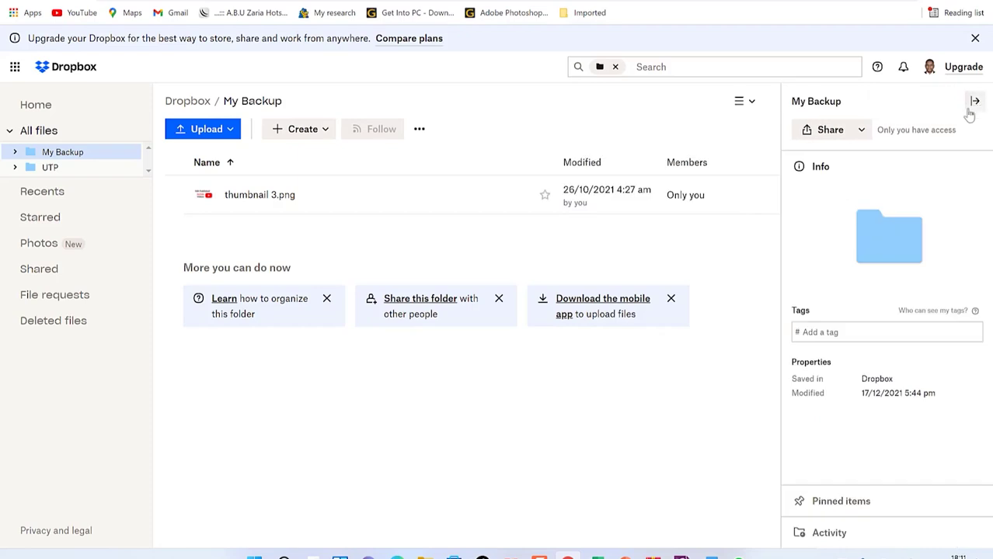